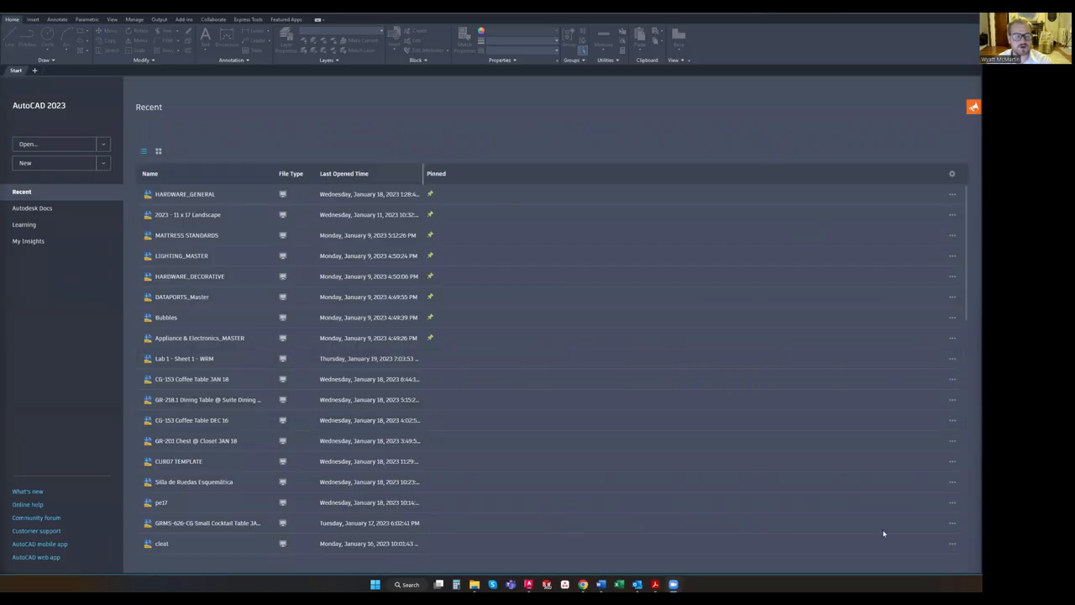
Review the recent drawings as thumbnails and as a detailed list, looking through the whole list
{"action": "left_click", "coordinate": [158, 151]}
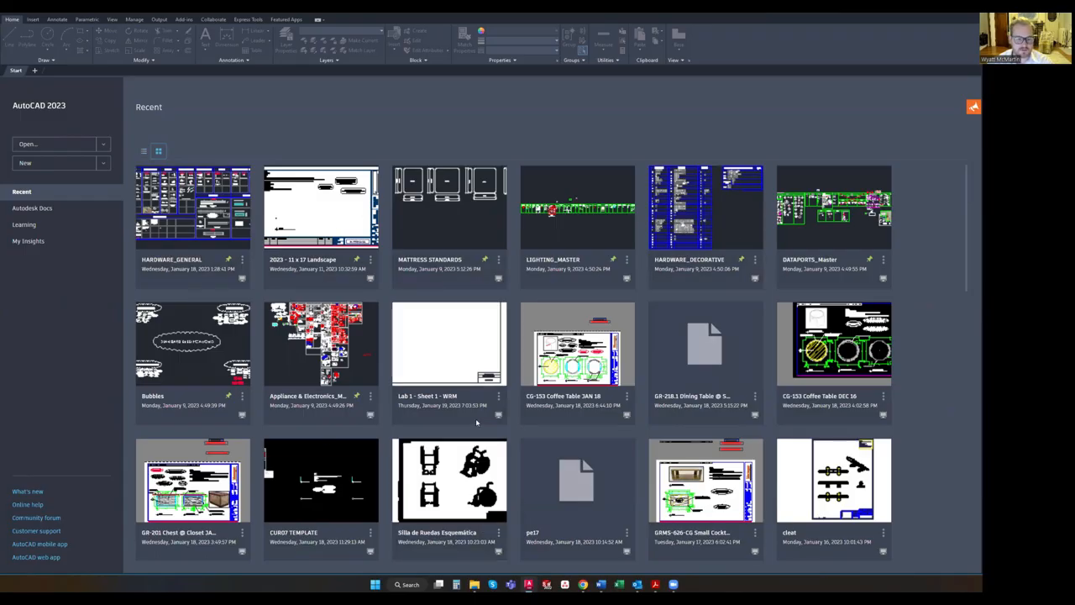
{"action": "left_click", "coordinate": [143, 151]}
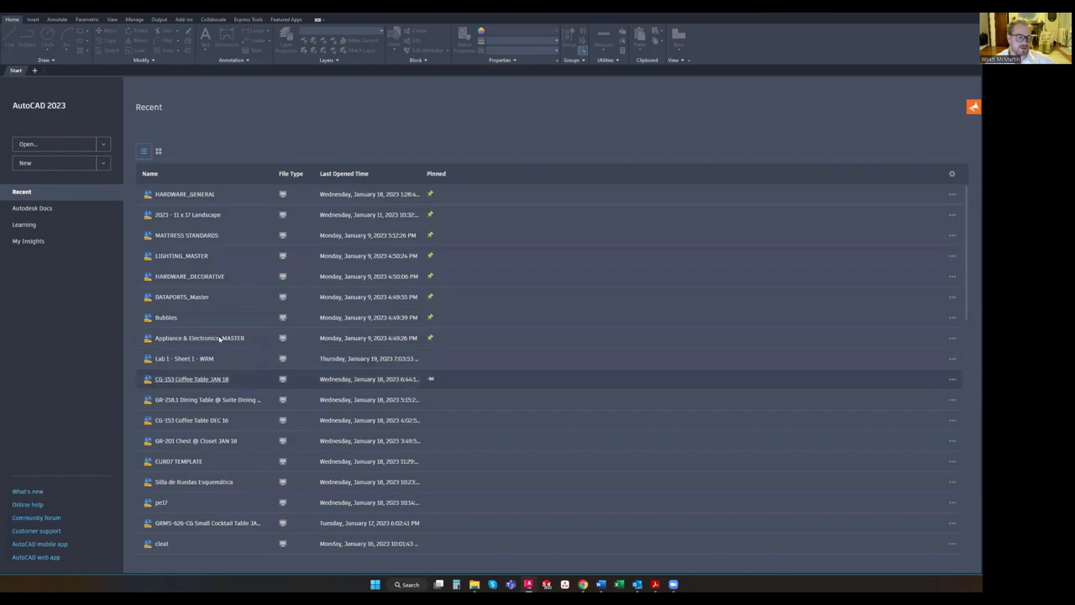
{"action": "scroll", "coordinate": [215, 379], "scroll_direction": "down", "scroll_amount": 5}
{"action": "scroll", "coordinate": [223, 404], "scroll_direction": "up", "scroll_amount": 5}
{"action": "scroll", "coordinate": [225, 413], "scroll_direction": "up", "scroll_amount": 2}
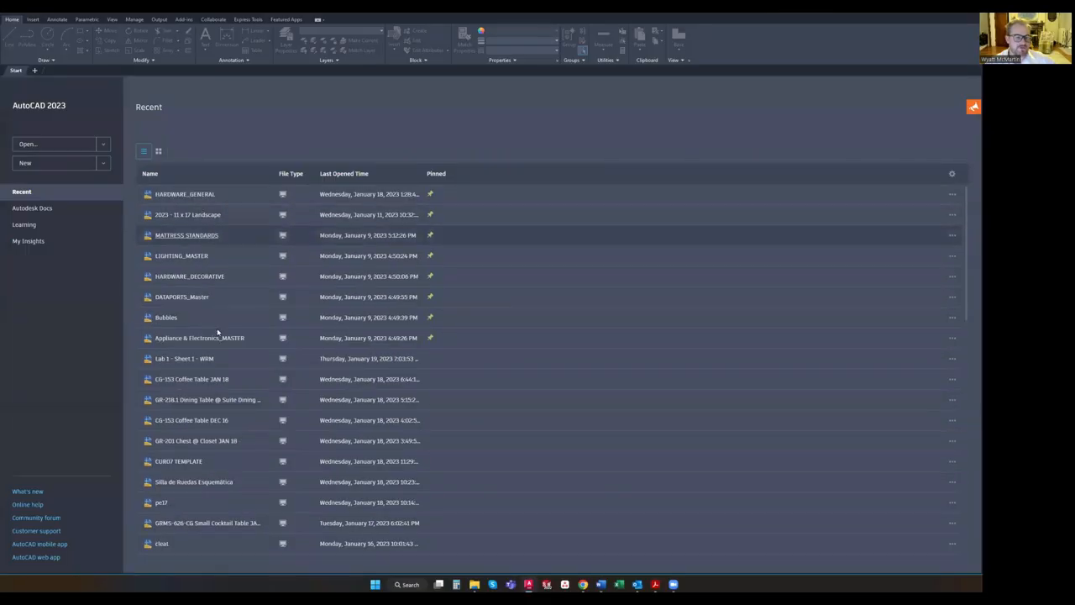
{"action": "scroll", "coordinate": [239, 484], "scroll_direction": "down", "scroll_amount": 5}
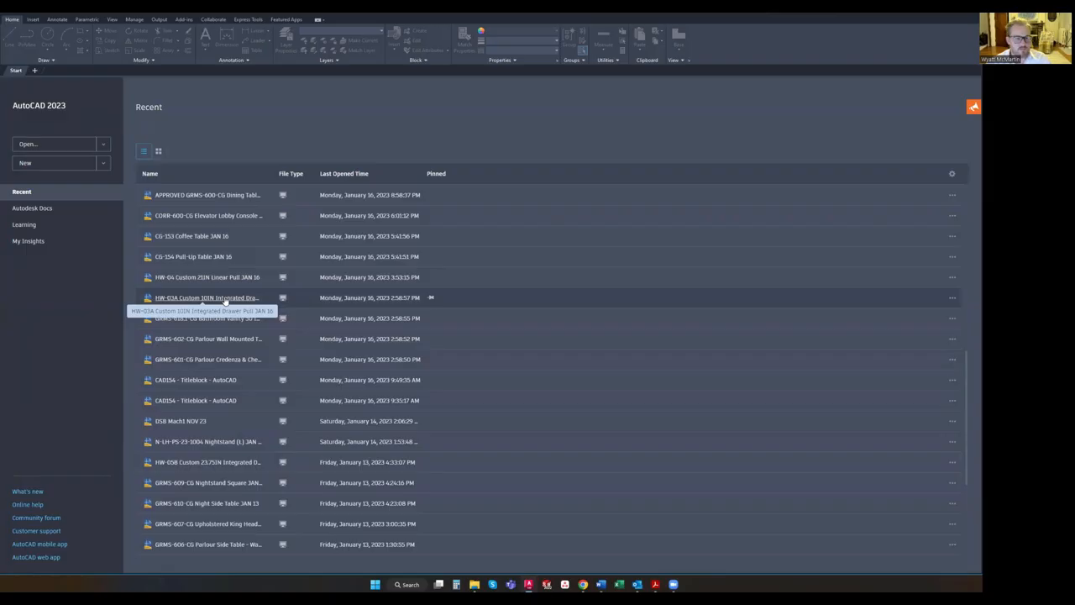
{"action": "scroll", "coordinate": [270, 290], "scroll_direction": "up", "scroll_amount": 2}
{"action": "scroll", "coordinate": [270, 290], "scroll_direction": "up", "scroll_amount": 5}
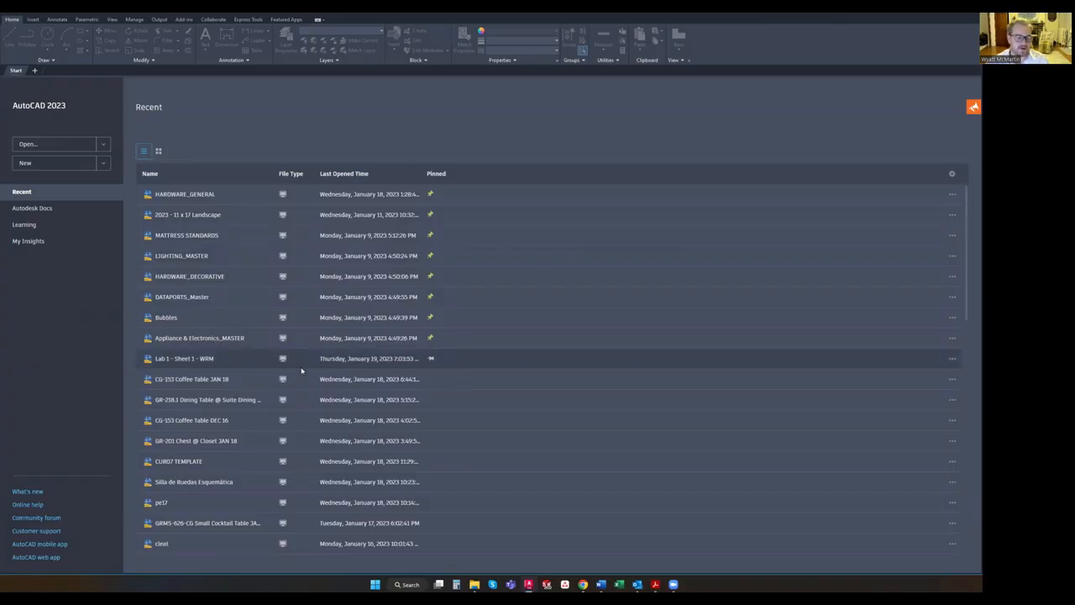
{"action": "scroll", "coordinate": [355, 377], "scroll_direction": "down", "scroll_amount": 10}
{"action": "scroll", "coordinate": [351, 362], "scroll_direction": "up", "scroll_amount": 10}
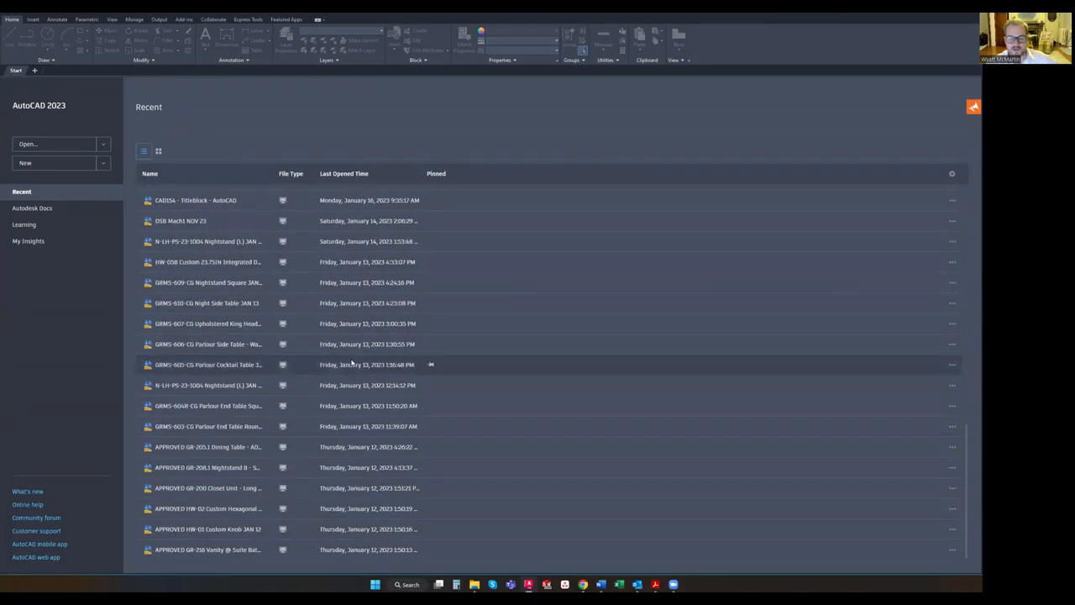
{"action": "scroll", "coordinate": [355, 365], "scroll_direction": "up", "scroll_amount": 3}
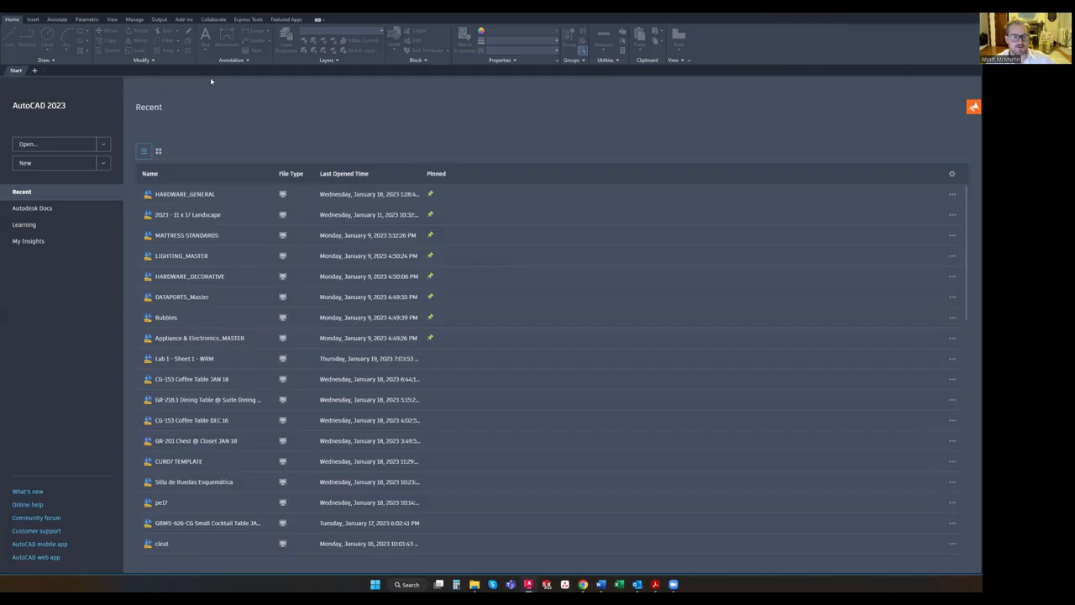
Create a new blank drawing and close the Properties palette
{"action": "left_click", "coordinate": [35, 71]}
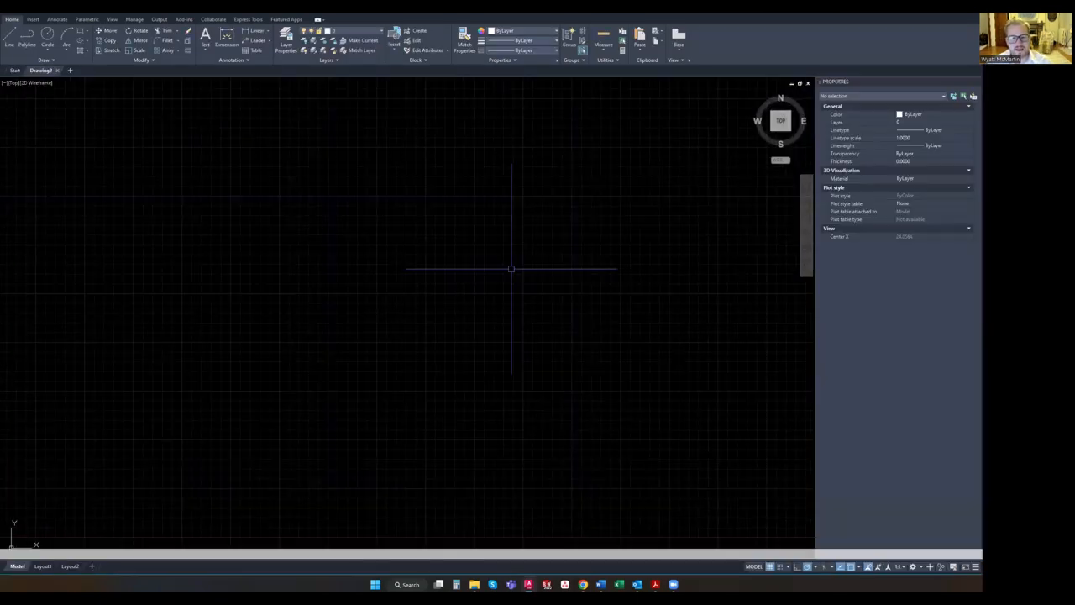
{"action": "left_click", "coordinate": [976, 82]}
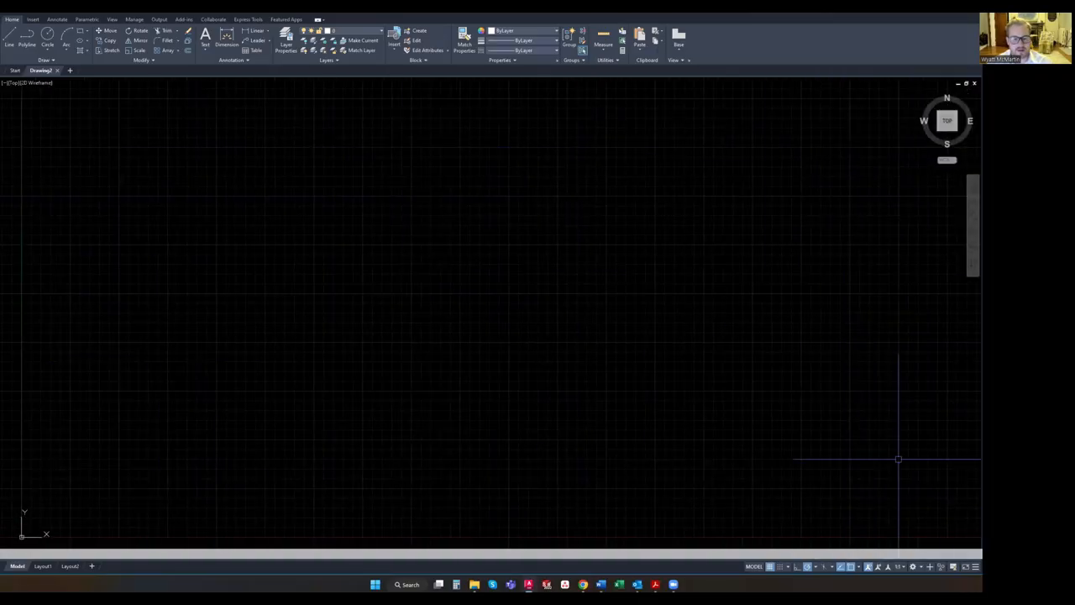
Turn the drawing grid off and back on
{"action": "left_click", "coordinate": [770, 567]}
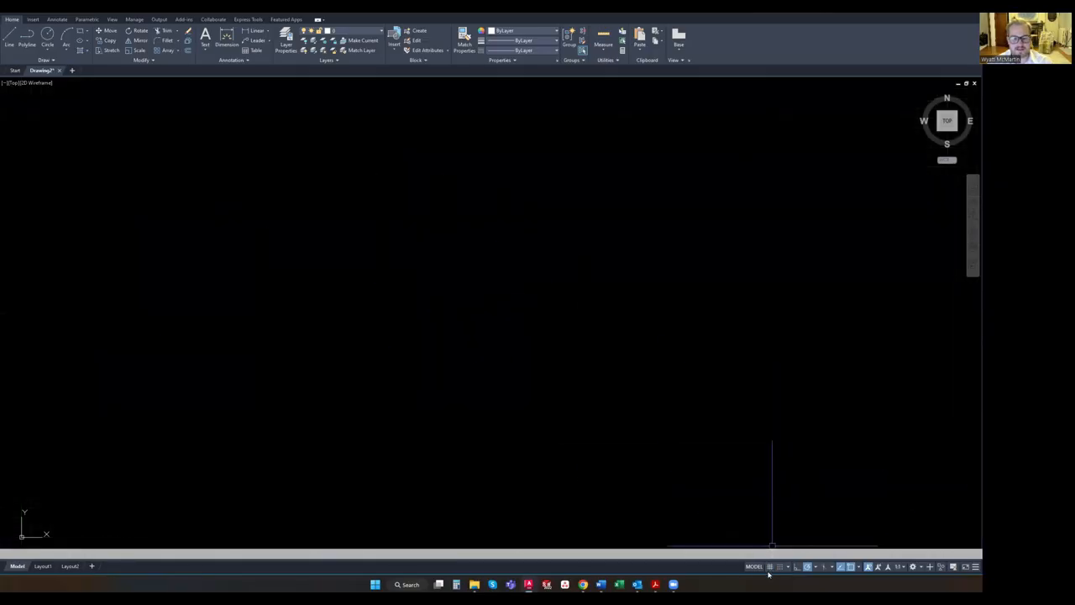
{"action": "left_click", "coordinate": [770, 567]}
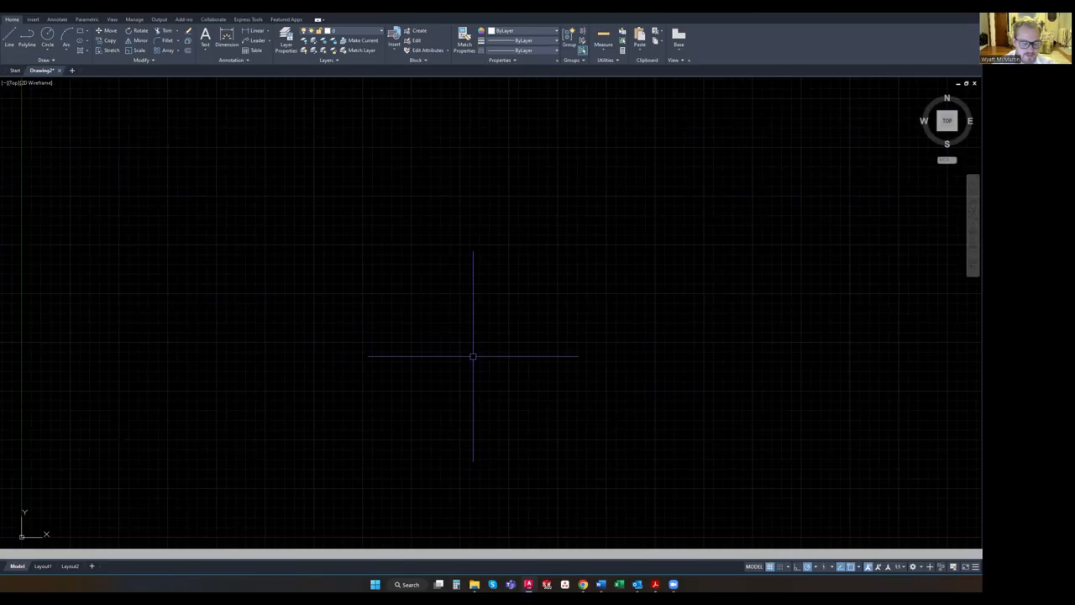
Clear any active command and run the PROPERTIES command to reopen the Properties palette
{"action": "mouse_move", "coordinate": [4, 553]}
{"action": "left_mouse_down"}
{"action": "mouse_move", "coordinate": [4, 399]}
{"action": "mouse_move", "coordinate": [3, 555]}
{"action": "left_mouse_up"}
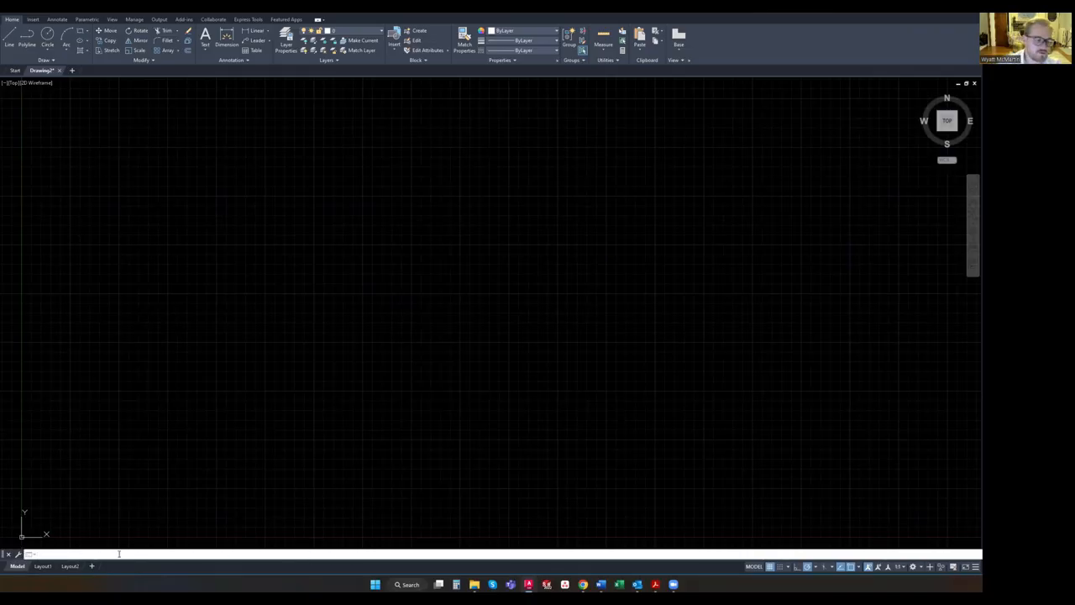
{"action": "left_click", "coordinate": [168, 389]}
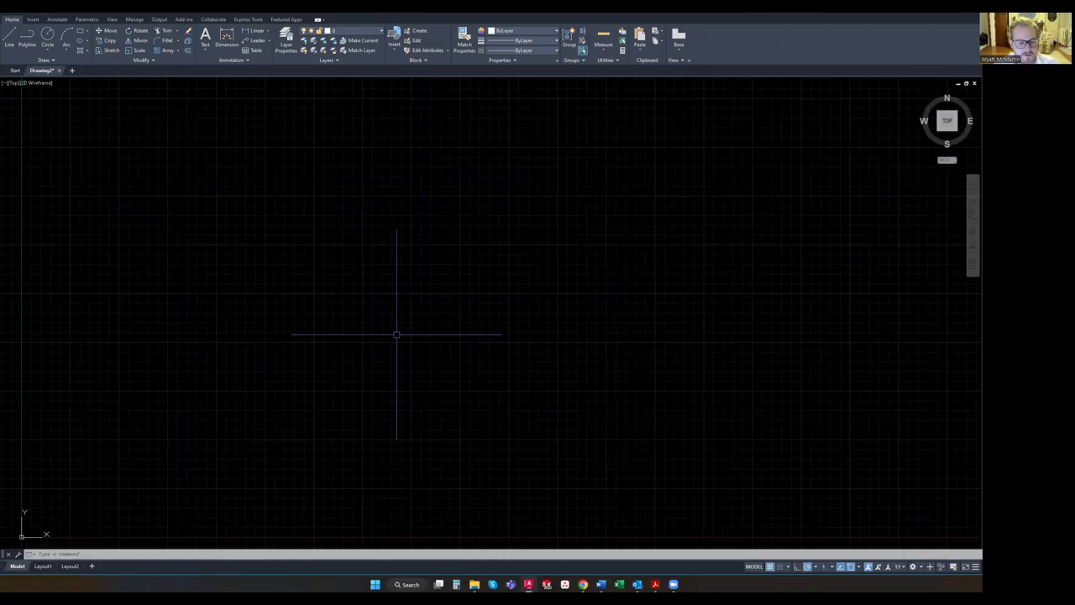
{"action": "key", "text": "Escape"}
{"action": "key", "text": "Escape"}
{"action": "key", "text": "Escape"}
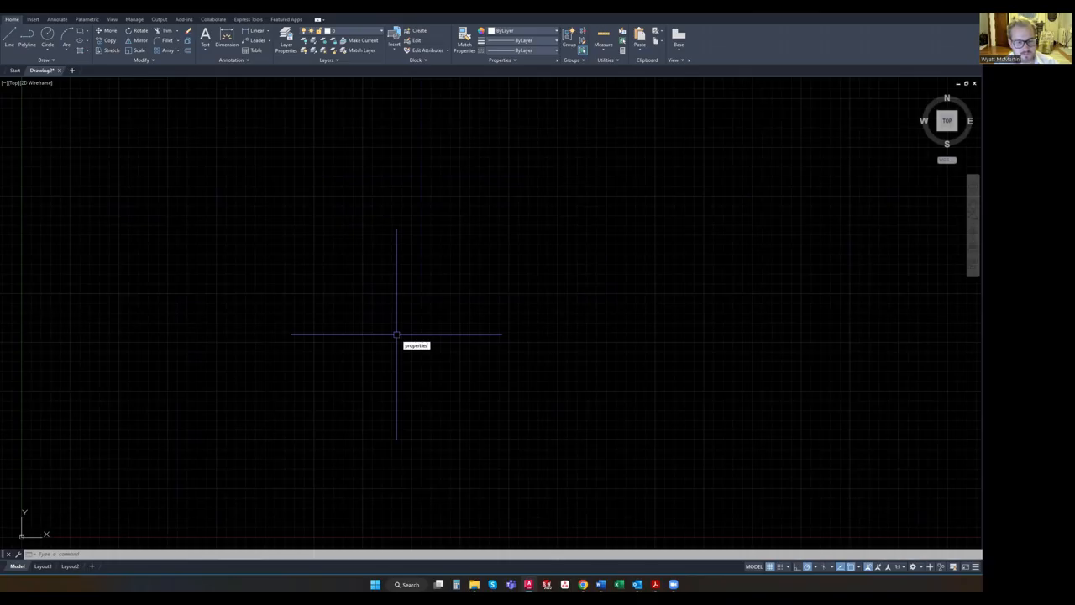
{"action": "key", "text": "Return"}
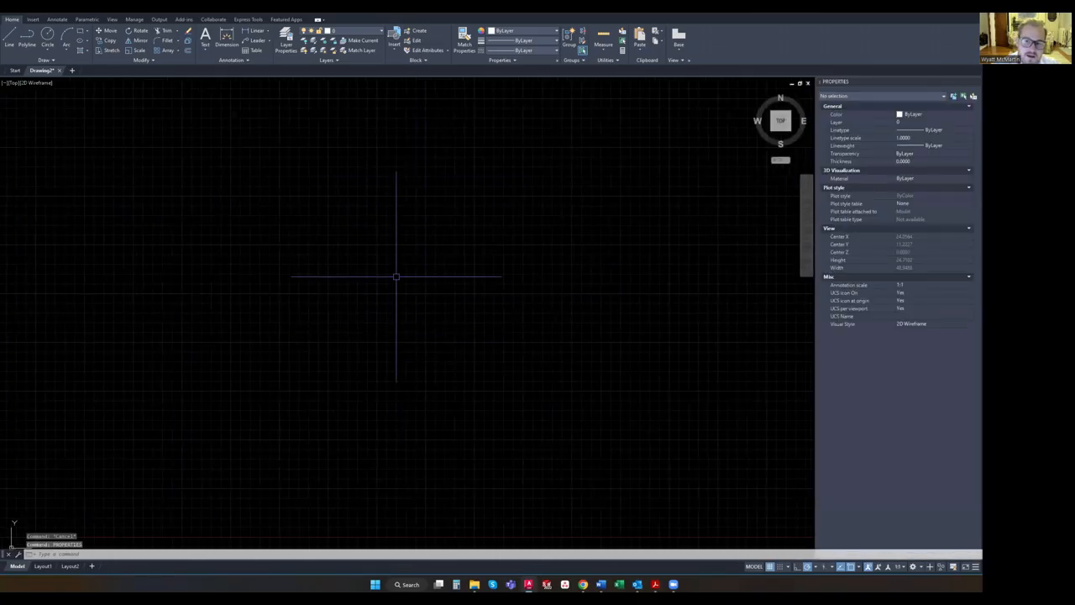
Float the Properties palette over the drawing area and dock it back at the edge of the window
{"action": "left_click_drag", "start_coordinate": [859, 84], "coordinate": [586, 145]}
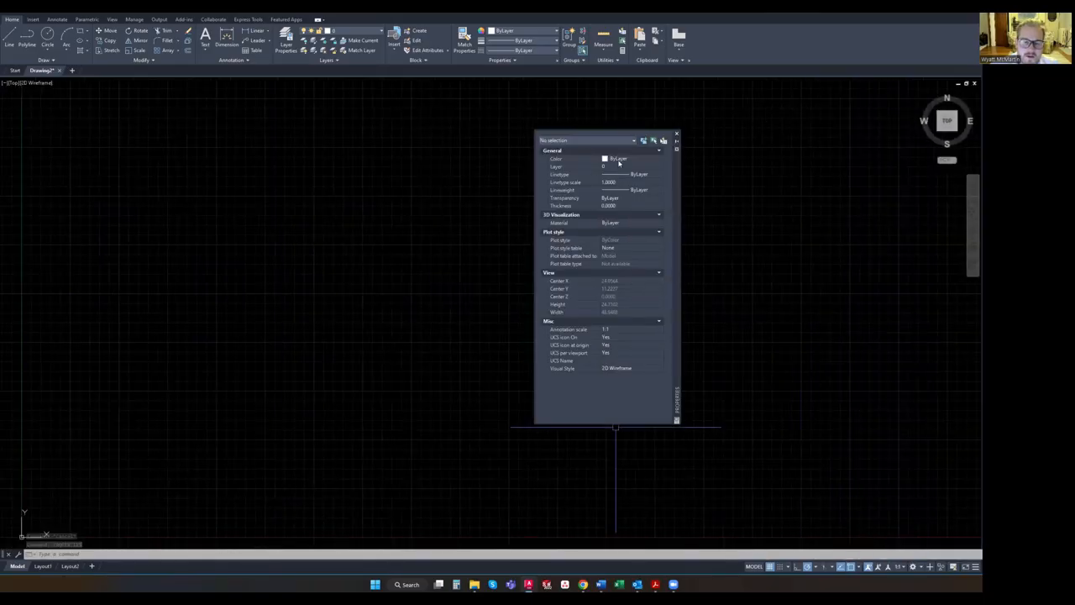
{"action": "left_click_drag", "start_coordinate": [677, 183], "coordinate": [974, 210]}
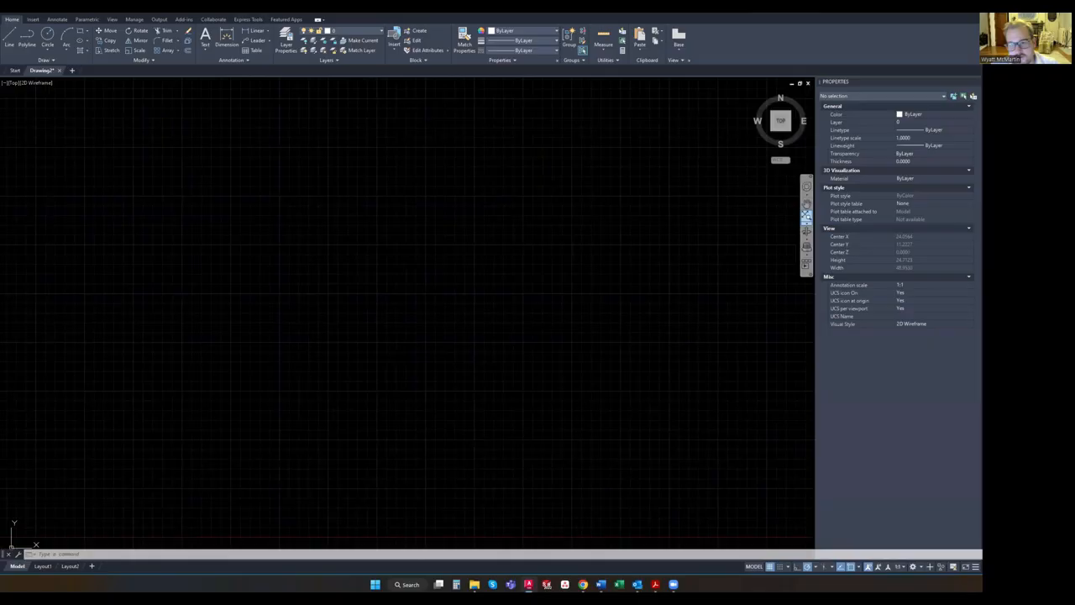
{"action": "double_click", "coordinate": [372, 227]}
{"action": "key", "text": "Escape"}
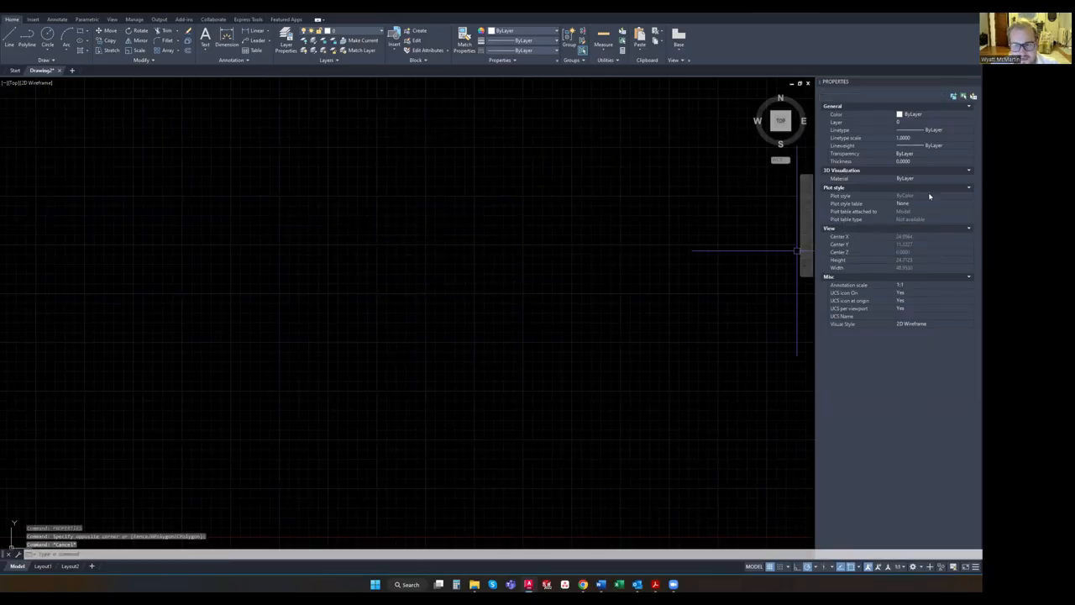
{"action": "left_click", "coordinate": [437, 316]}
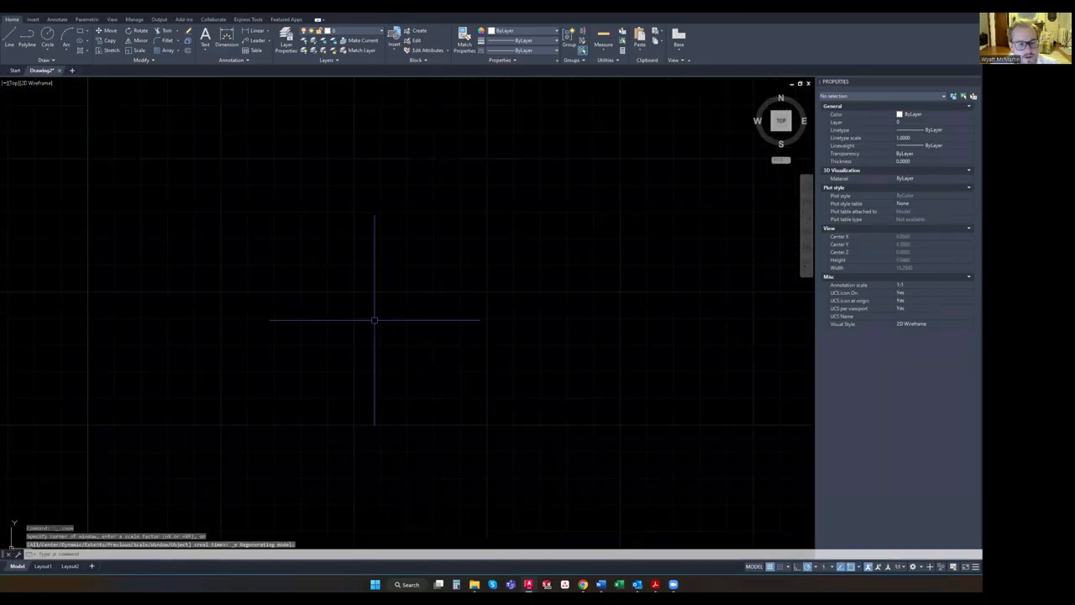
{"action": "middle_click", "coordinate": [348, 350]}
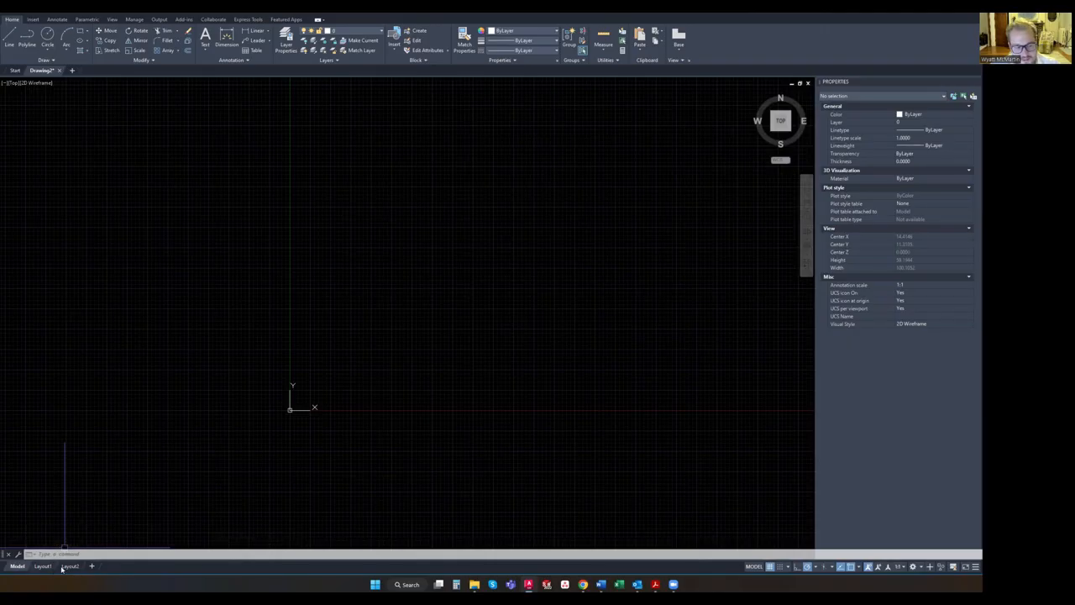
{"action": "mouse_move", "coordinate": [55, 569]}
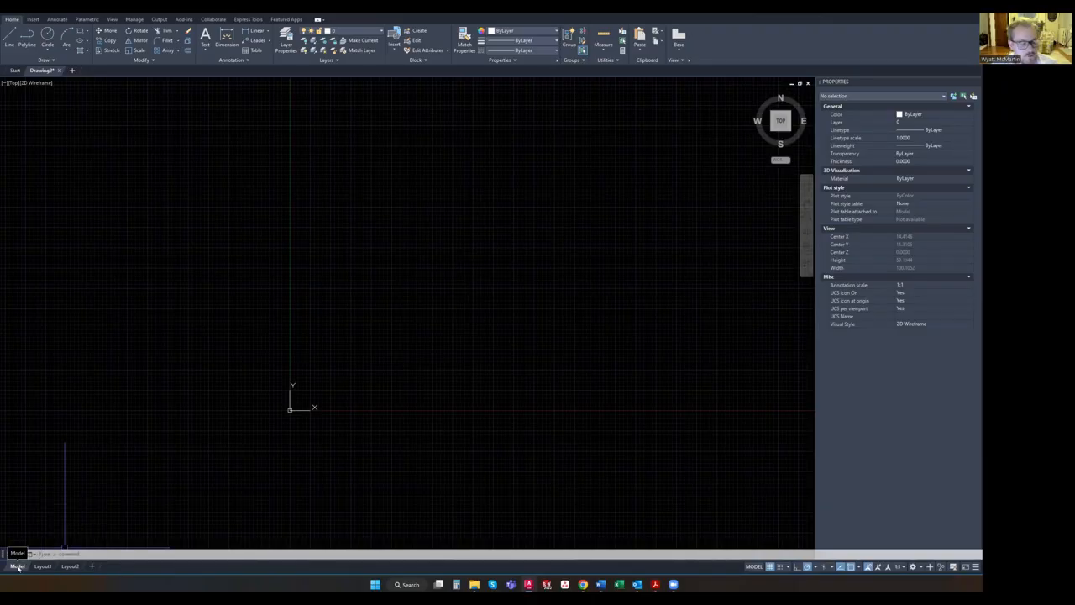
{"action": "scroll", "coordinate": [448, 287], "scroll_direction": "down", "scroll_amount": 2}
{"action": "scroll", "coordinate": [448, 287], "scroll_direction": "down", "scroll_amount": 2}
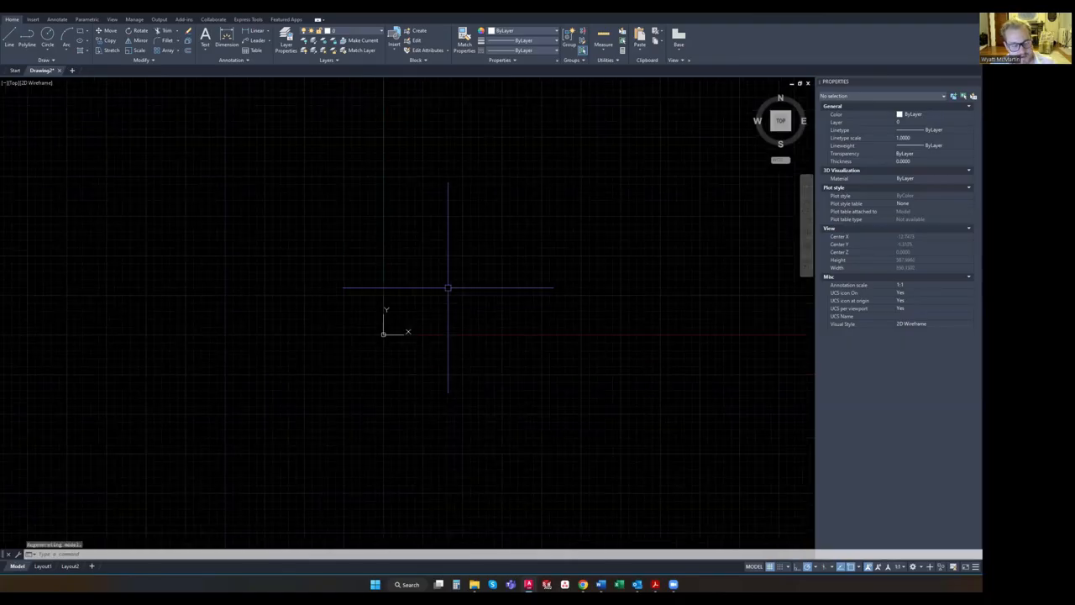
Draw a sample rectangle in model space, just above and beside the origin, and delete it
{"action": "scroll", "coordinate": [448, 287], "scroll_direction": "up", "scroll_amount": 2}
{"action": "type", "text": "rec"}
{"action": "key", "text": "Return"}
{"action": "left_click", "coordinate": [387, 214]}
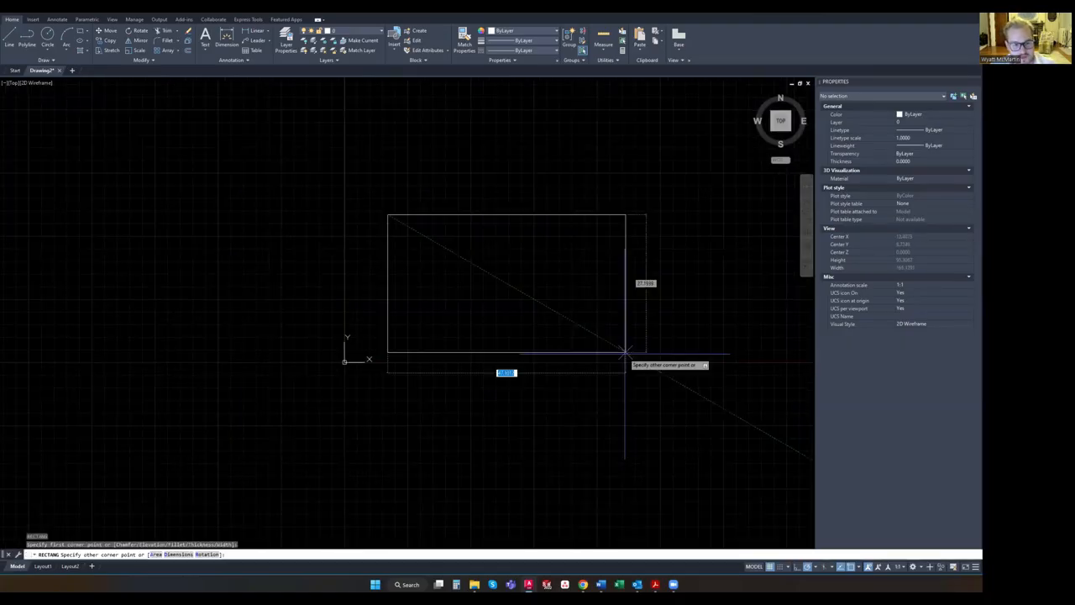
{"action": "left_click", "coordinate": [625, 352]}
{"action": "left_click", "coordinate": [478, 214]}
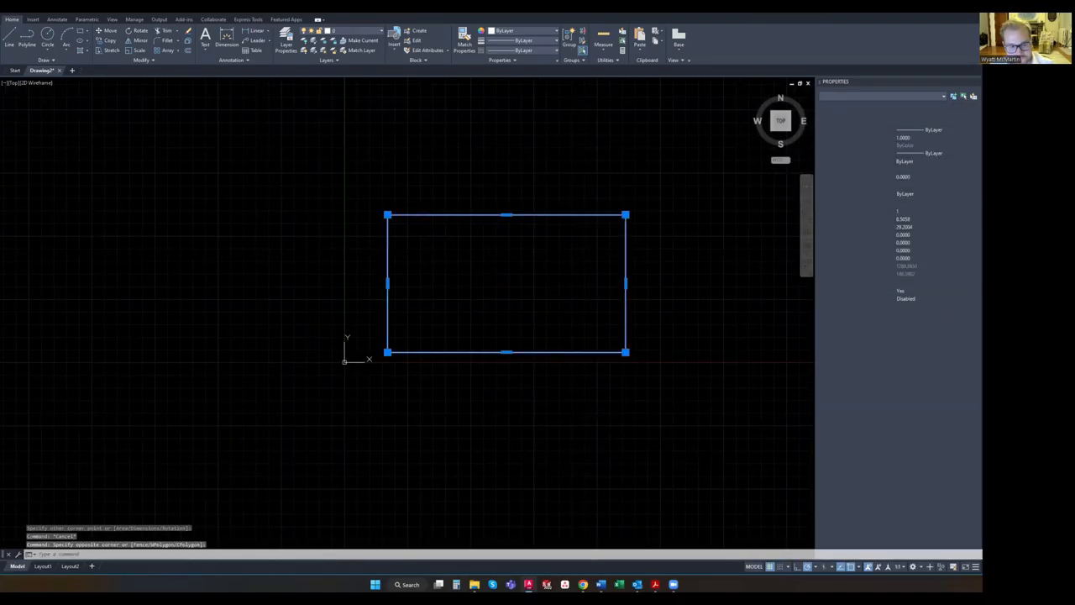
{"action": "key", "text": "Delete"}
{"action": "middle_click_drag", "start_coordinate": [437, 269], "coordinate": [355, 294]}
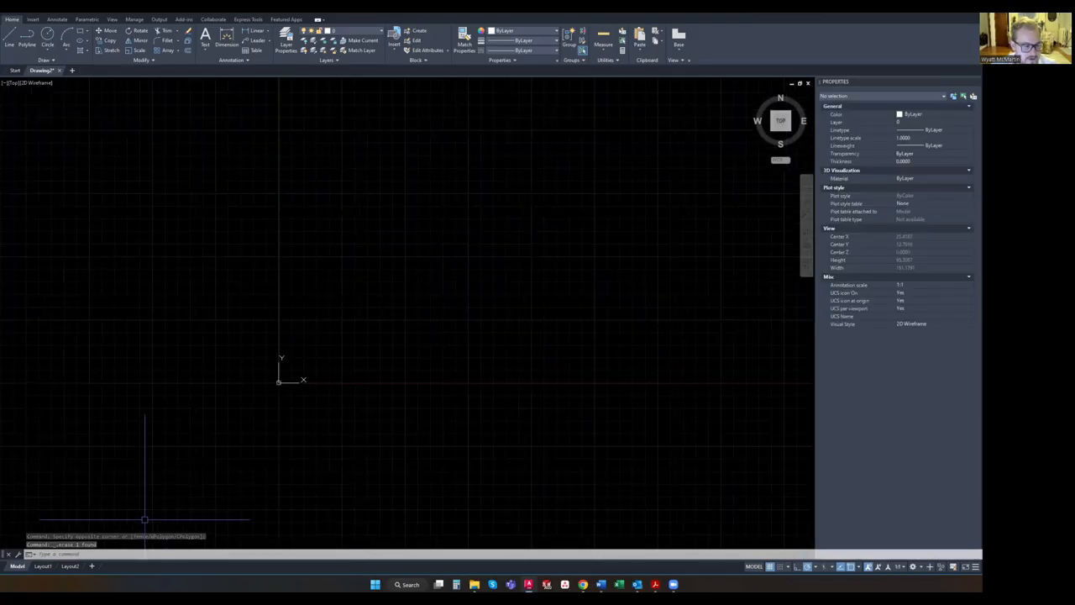
Open the Layout1 sheet and dismiss the Page Setup Manager without changing the page setup
{"action": "left_click", "coordinate": [44, 566]}
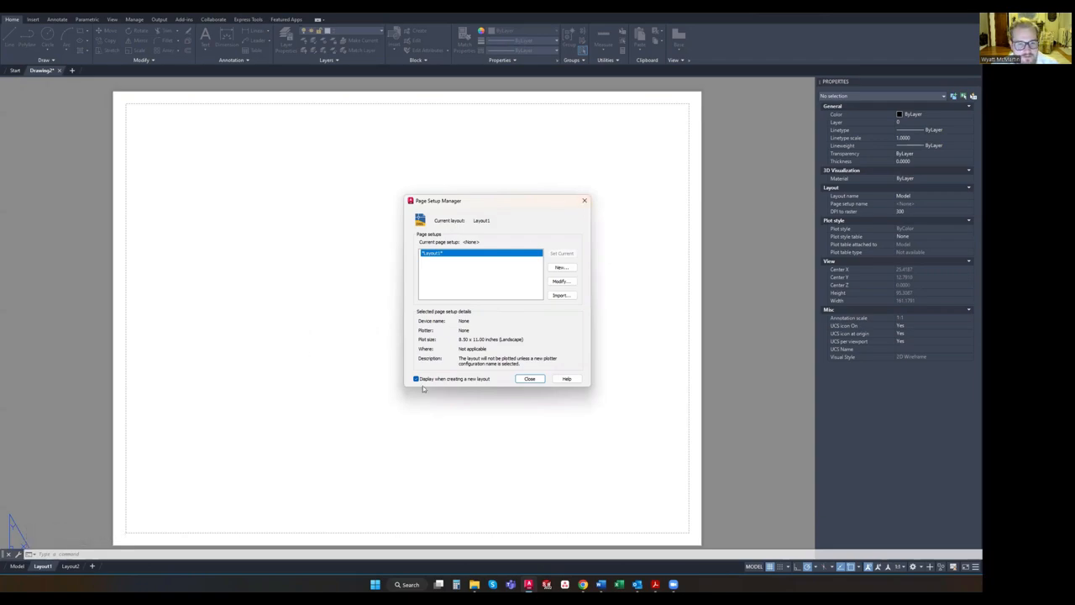
{"action": "left_click", "coordinate": [585, 200]}
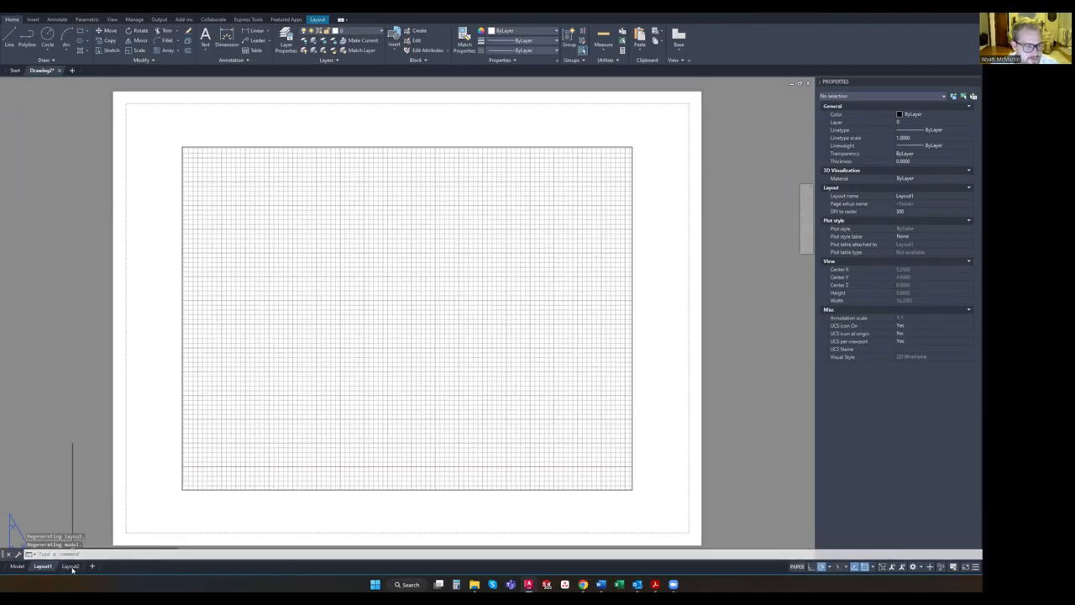
Delete the Layout2 sheet from the drawing and confirm the deletion
{"action": "mouse_move", "coordinate": [72, 570]}
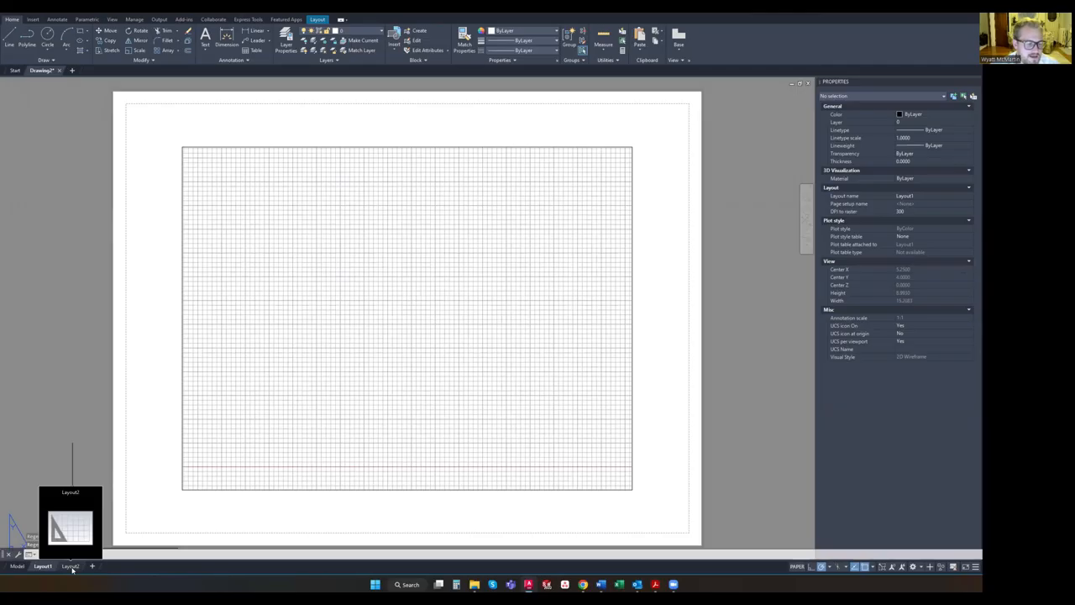
{"action": "right_click", "coordinate": [72, 567]}
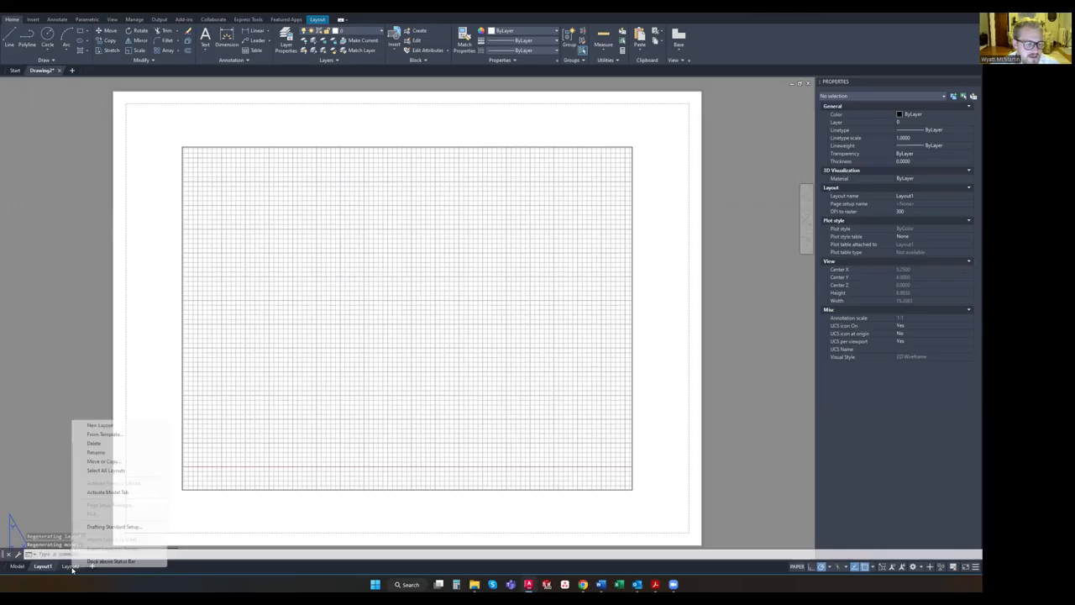
{"action": "left_click", "coordinate": [115, 443]}
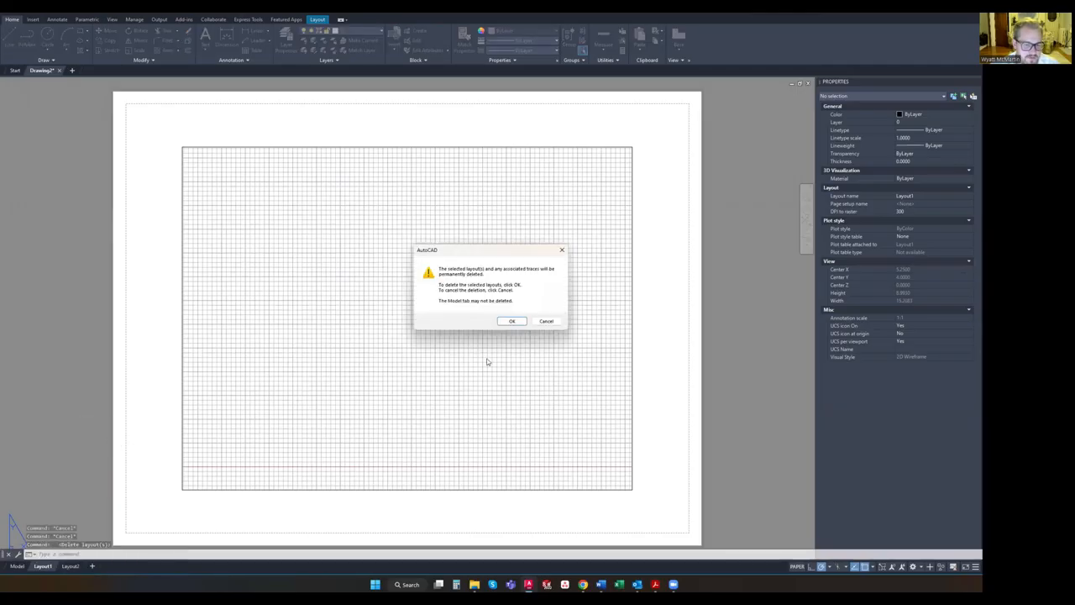
{"action": "left_click", "coordinate": [517, 323]}
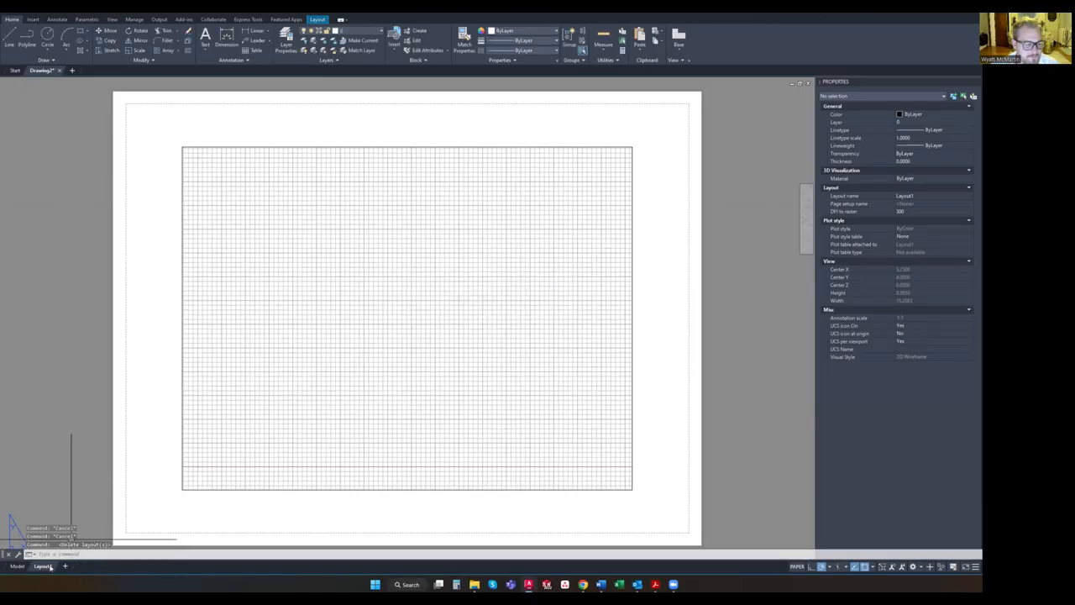
Switch back and forth between model space and Layout1 to compare them, ending on Layout1
{"action": "left_click", "coordinate": [15, 566]}
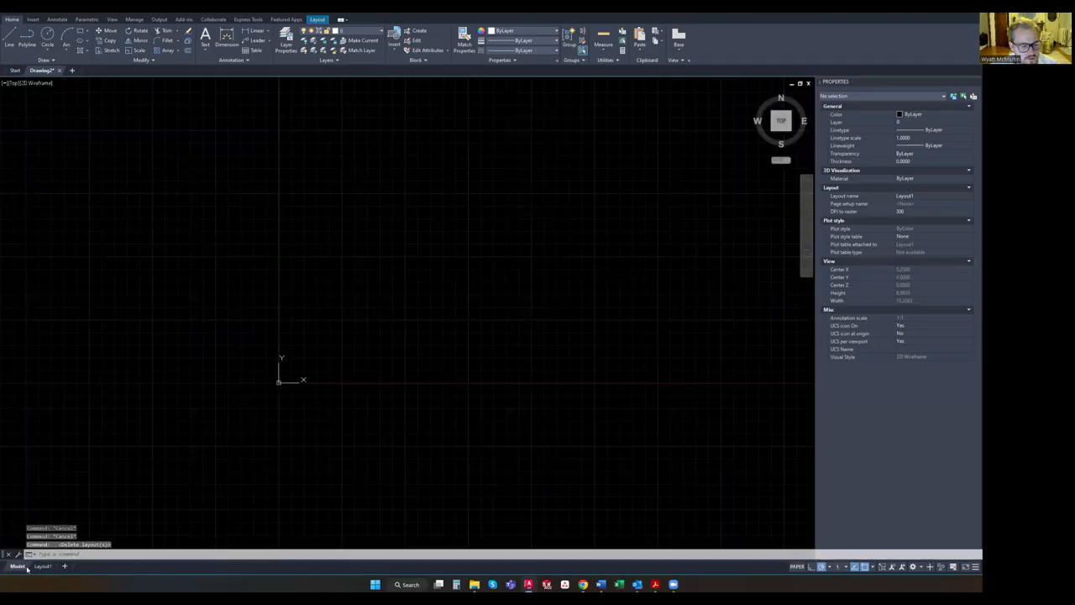
{"action": "left_click", "coordinate": [42, 569]}
{"action": "left_click", "coordinate": [15, 569]}
{"action": "left_click", "coordinate": [43, 569]}
{"action": "left_click", "coordinate": [17, 567]}
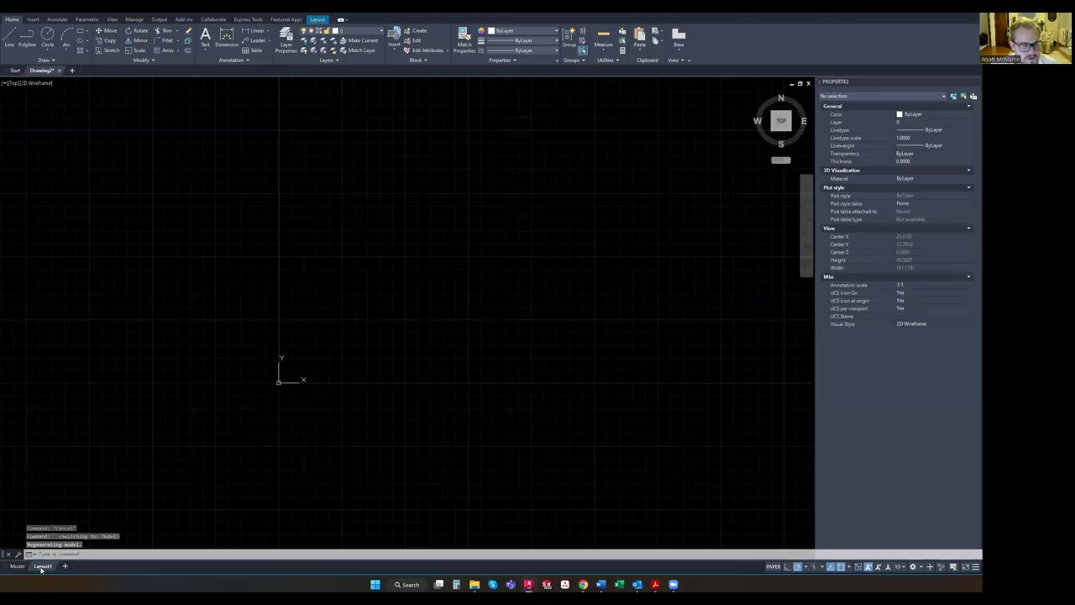
{"action": "left_click", "coordinate": [43, 567]}
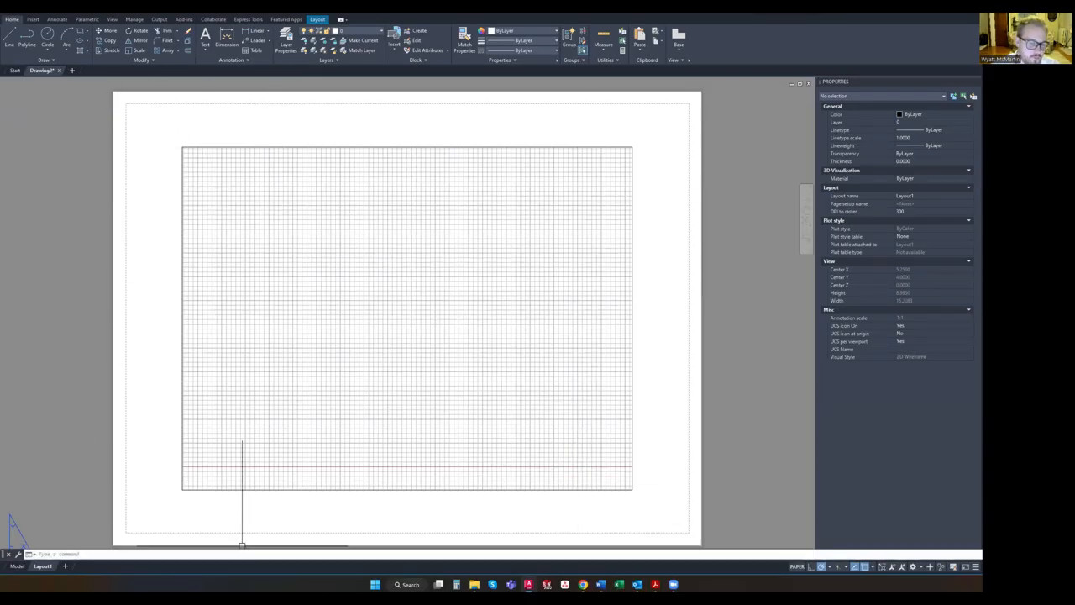
{"action": "left_click", "coordinate": [370, 139]}
{"action": "left_click", "coordinate": [341, 203]}
{"action": "key", "text": "Escape"}
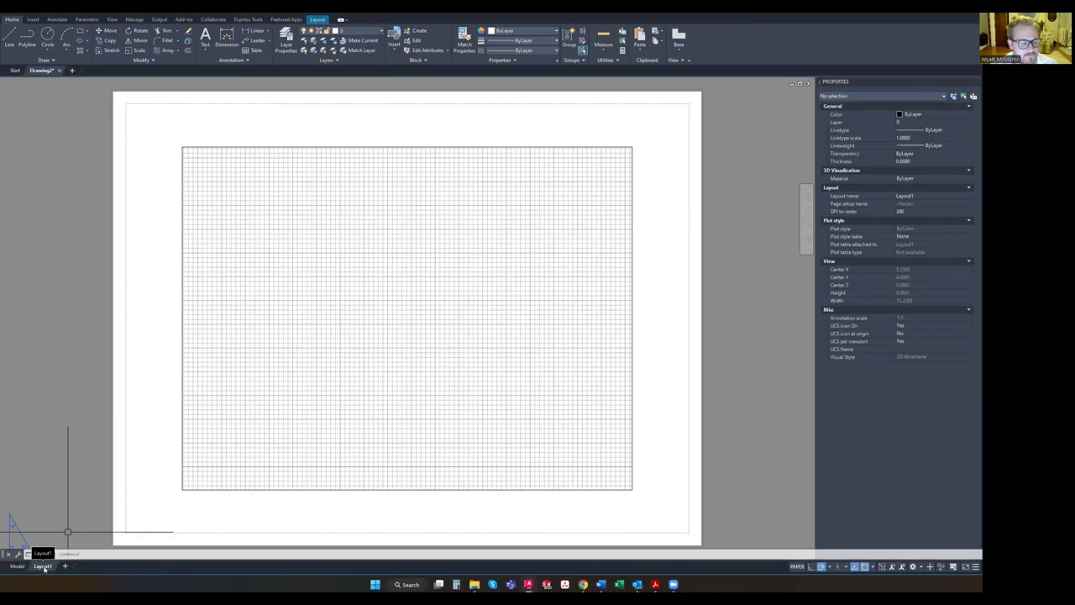
Rename the Layout1 sheet as Sheet 1
{"action": "right_click", "coordinate": [44, 567]}
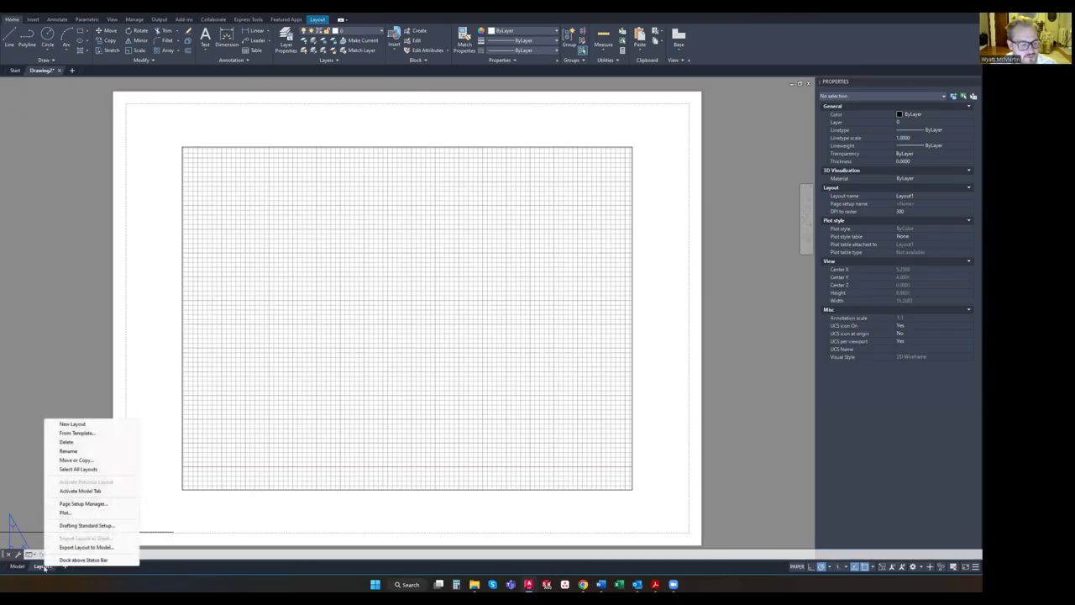
{"action": "left_click", "coordinate": [69, 451]}
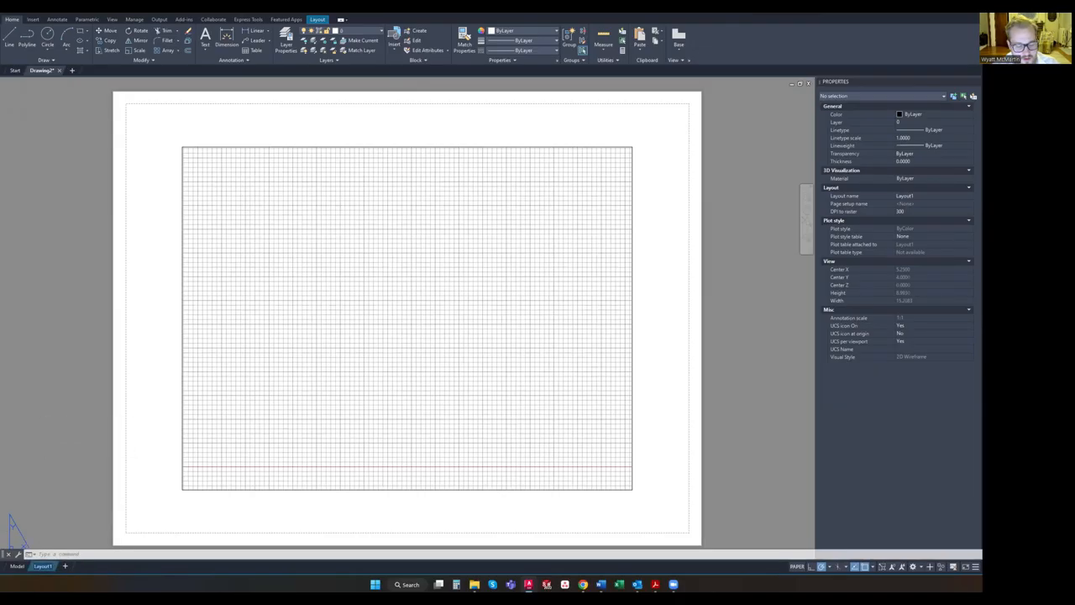
{"action": "type", "text": "Sheet 1"}
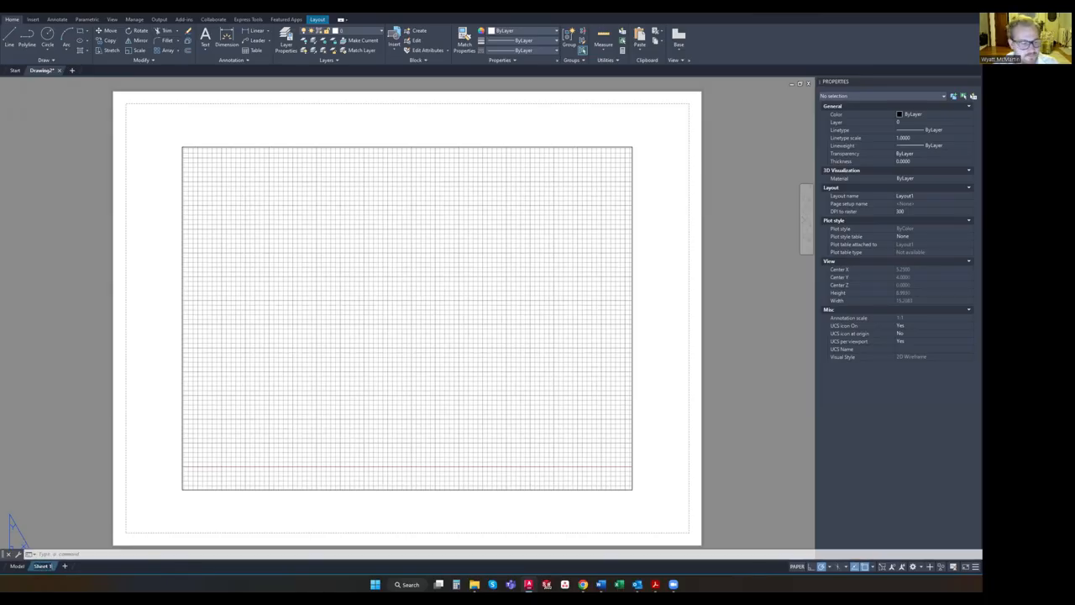
{"action": "left_click", "coordinate": [88, 394]}
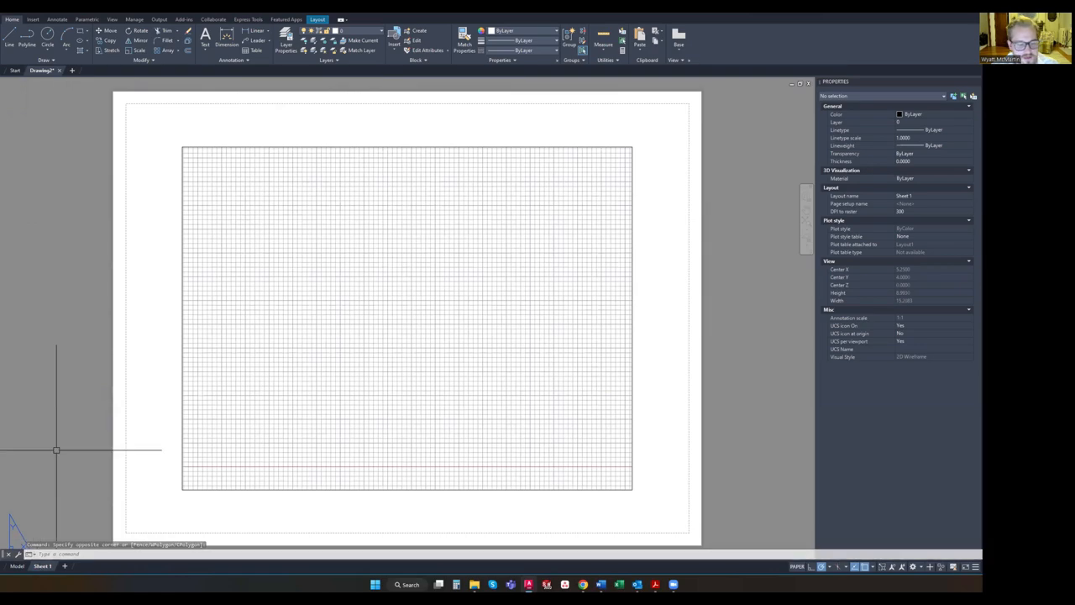
Create a new page setup named HACC Titleblock for the Sheet 1 layout, starting from the *Sheet 1* setup
{"action": "right_click", "coordinate": [43, 567]}
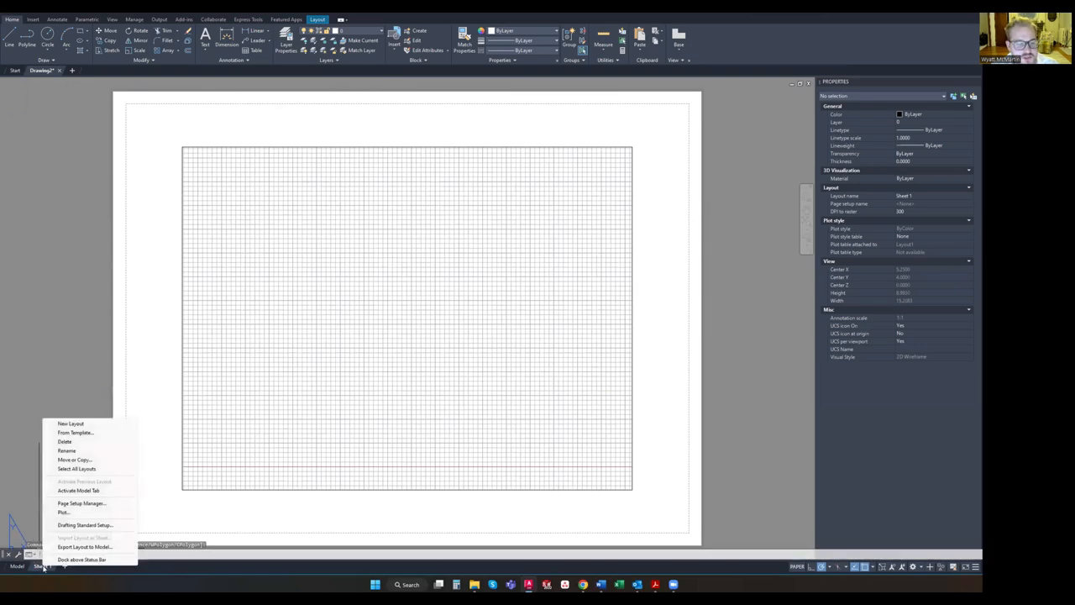
{"action": "left_click", "coordinate": [93, 504]}
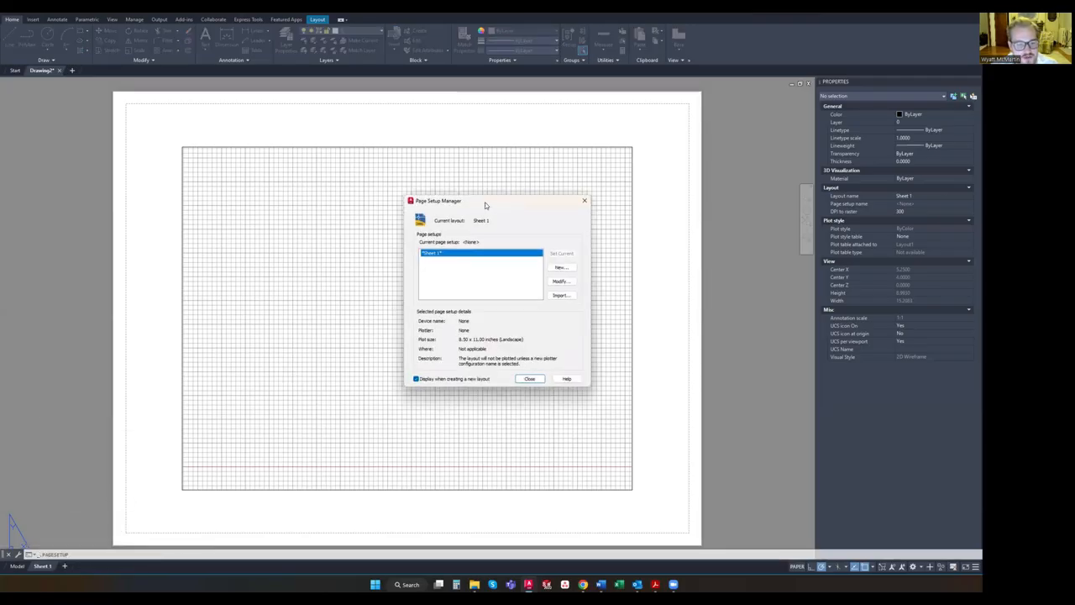
{"action": "left_click_drag", "start_coordinate": [485, 205], "coordinate": [402, 216]}
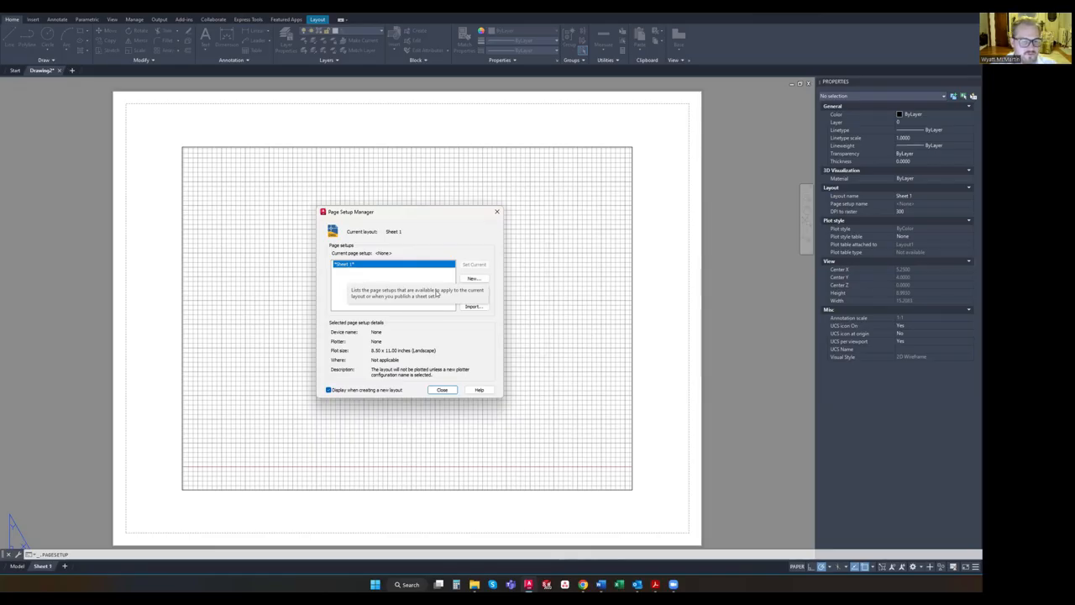
{"action": "left_click", "coordinate": [475, 279]}
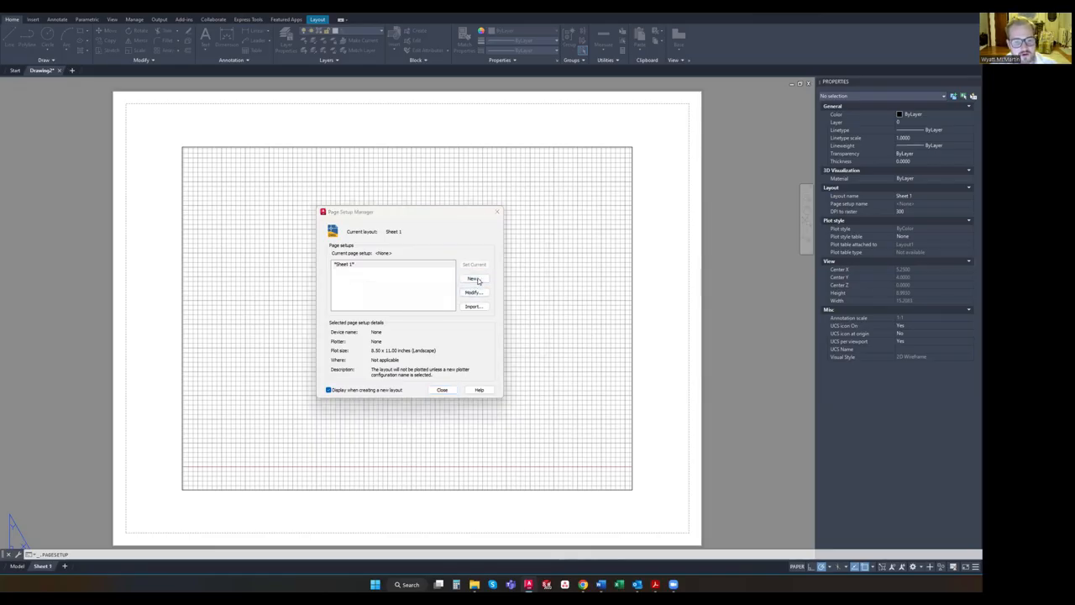
{"action": "key", "text": "Caps_Lock"}
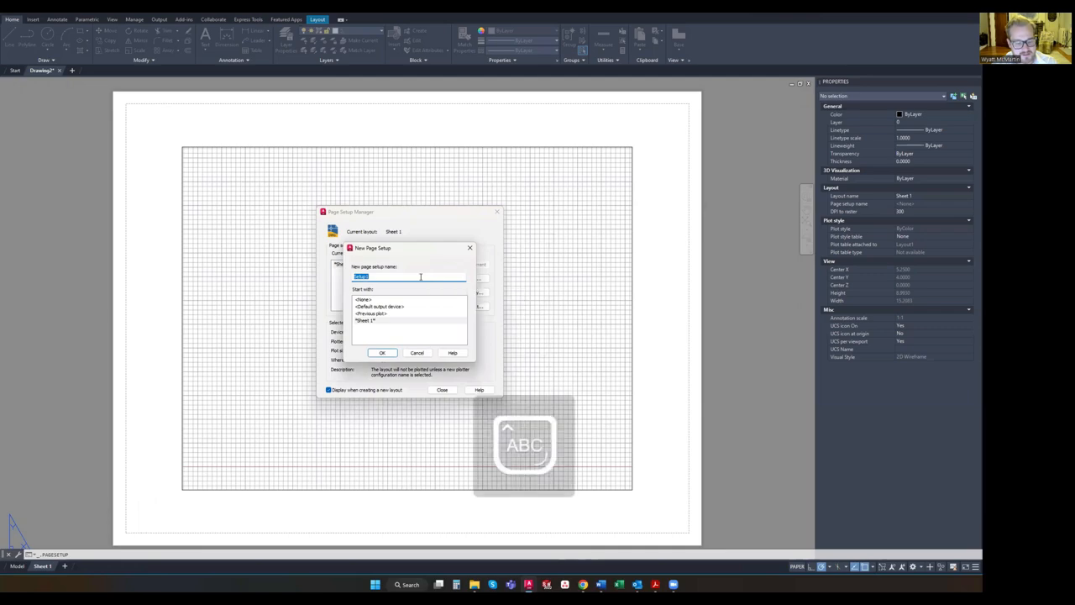
{"action": "key", "text": "Caps_Lock"}
{"action": "type", "text": "HAC"}
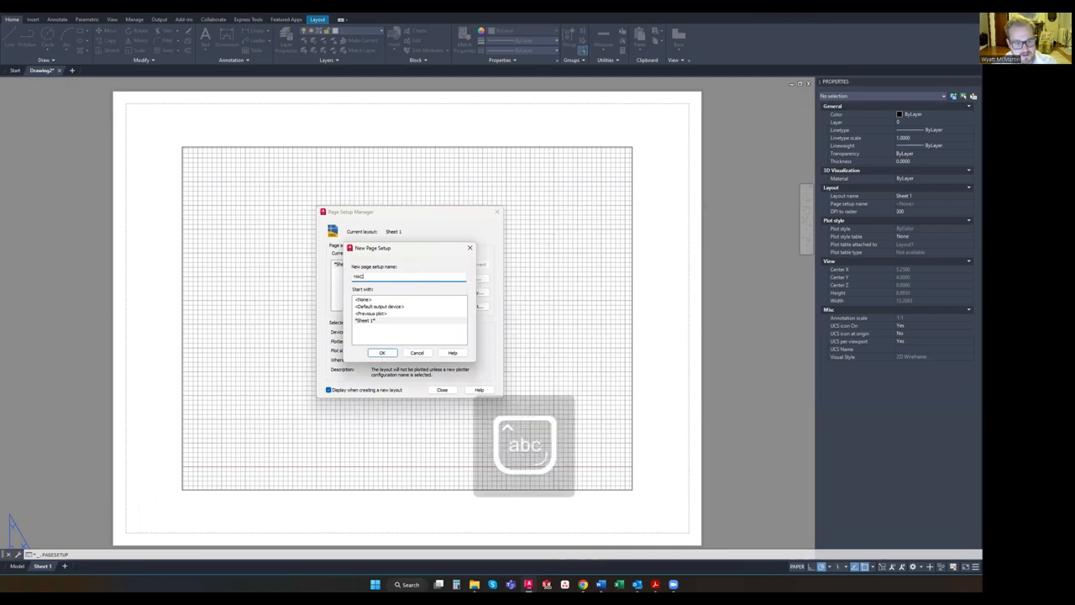
{"action": "type", "text": "C Titleblock"}
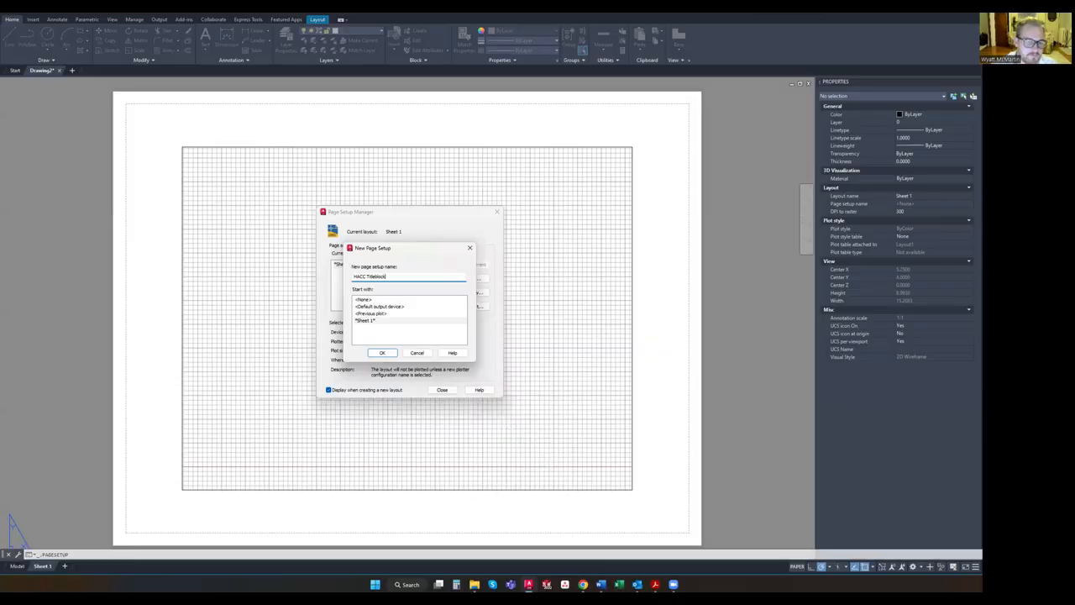
{"action": "left_click", "coordinate": [375, 320]}
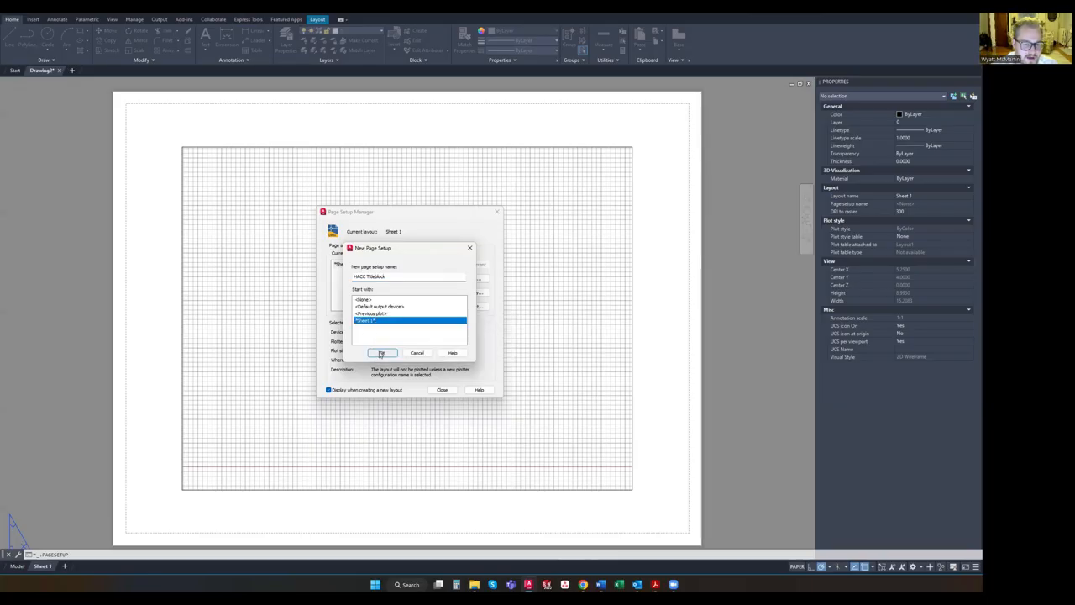
{"action": "left_click", "coordinate": [383, 352]}
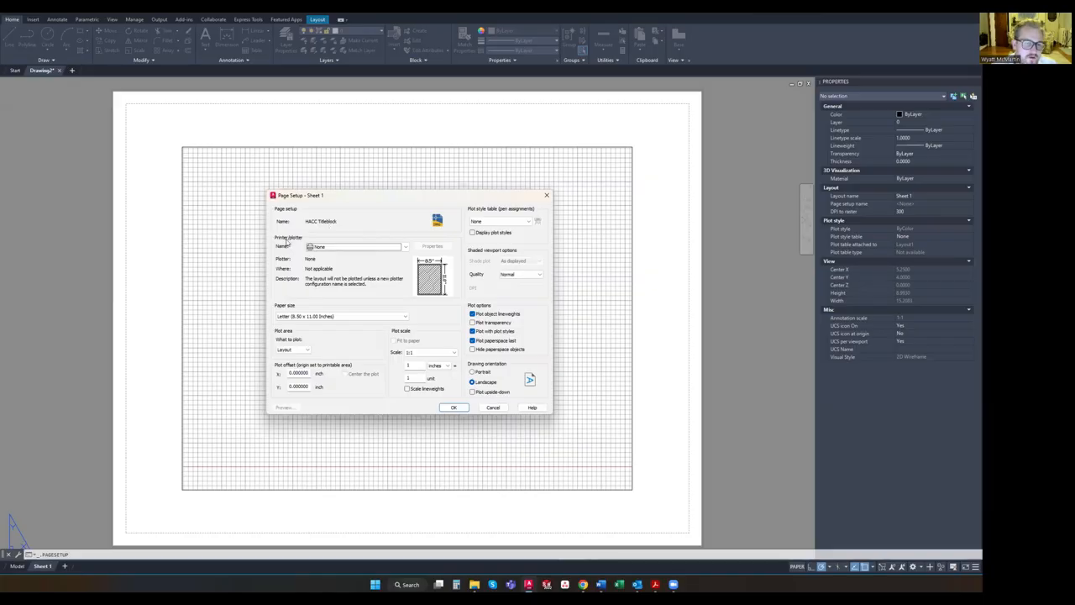
Assign Microsoft Print to PDF as the page setup's printer and look over the plot area options
{"action": "left_click", "coordinate": [350, 248]}
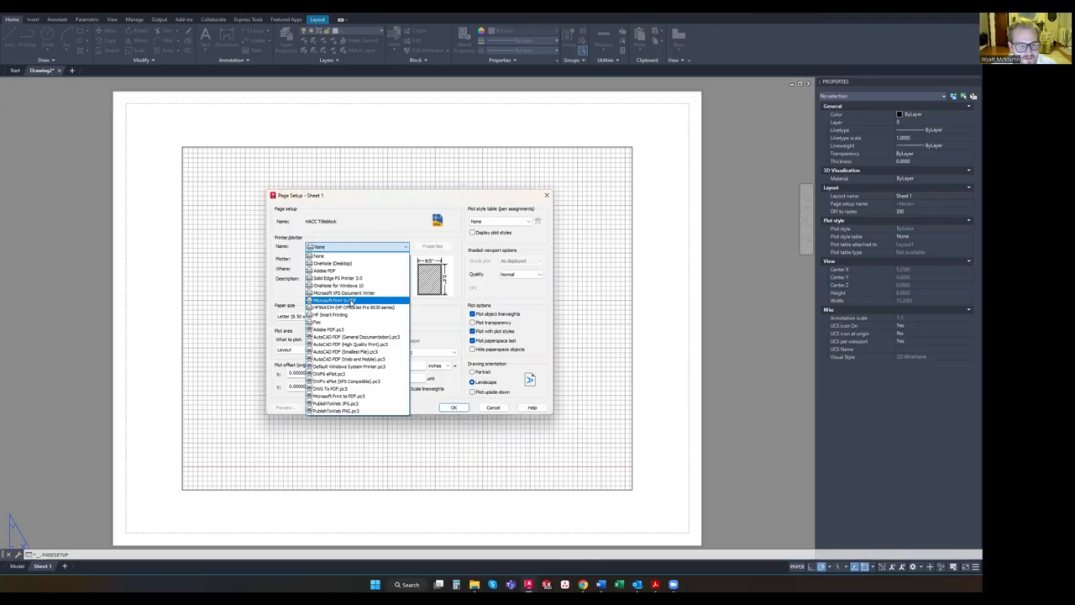
{"action": "left_click", "coordinate": [350, 300]}
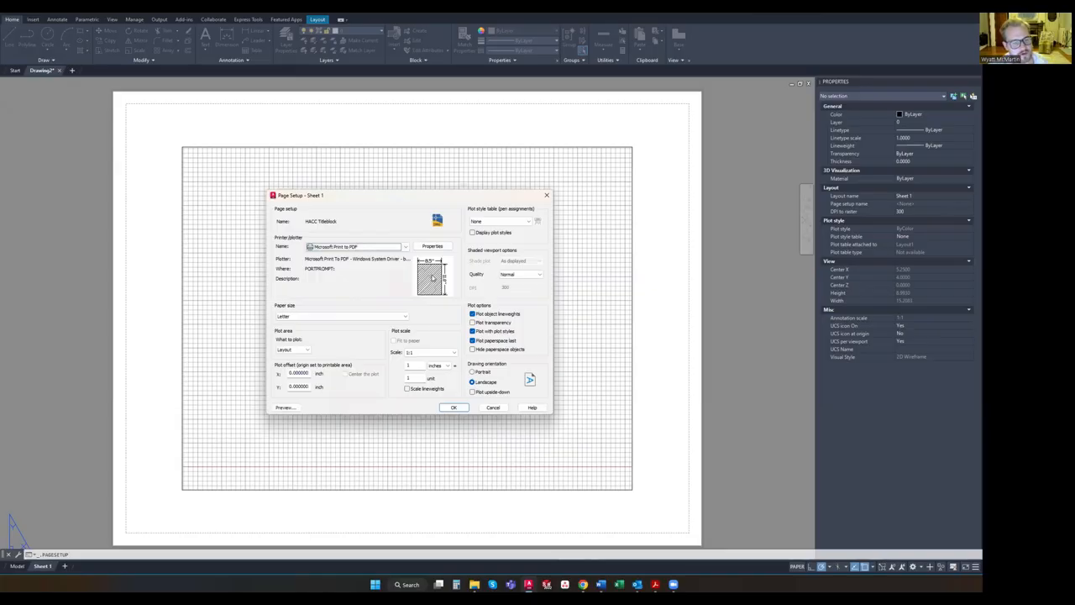
{"action": "mouse_move", "coordinate": [432, 278]}
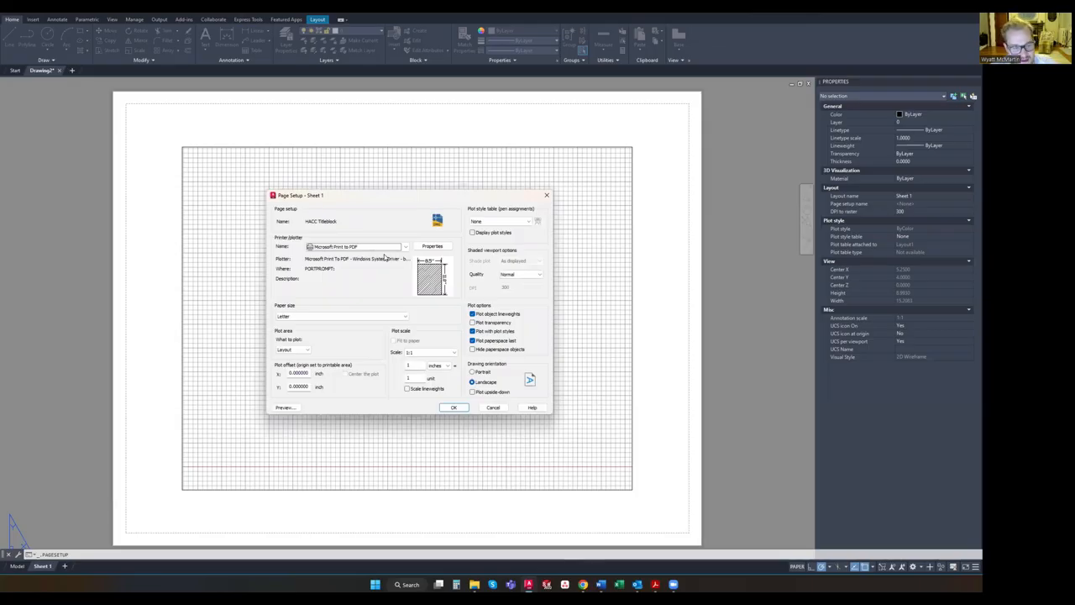
{"action": "left_click", "coordinate": [301, 350]}
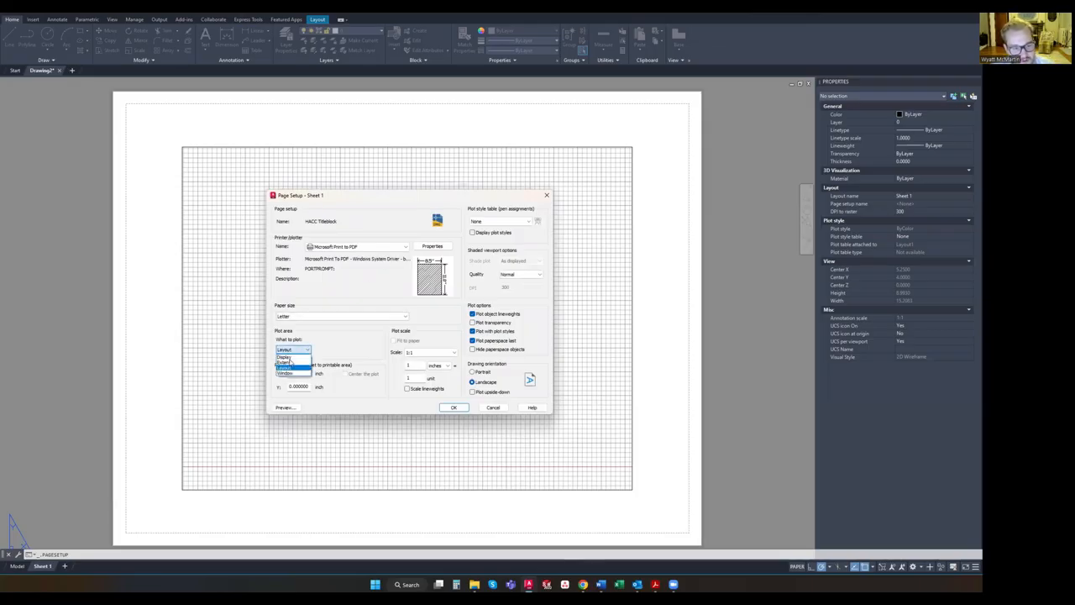
{"action": "left_click", "coordinate": [316, 340]}
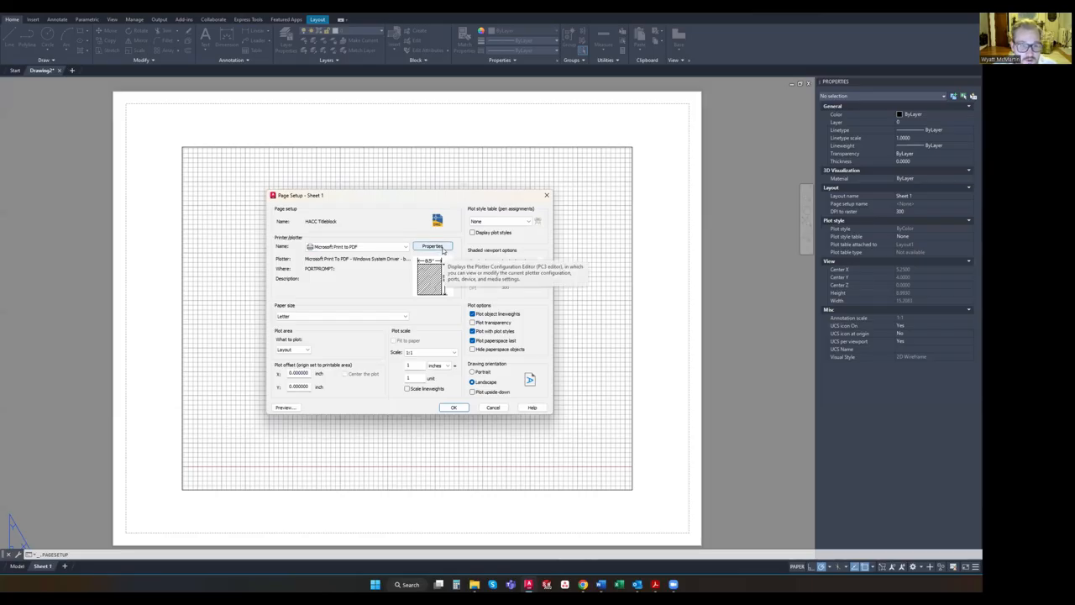
{"action": "mouse_move", "coordinate": [418, 265]}
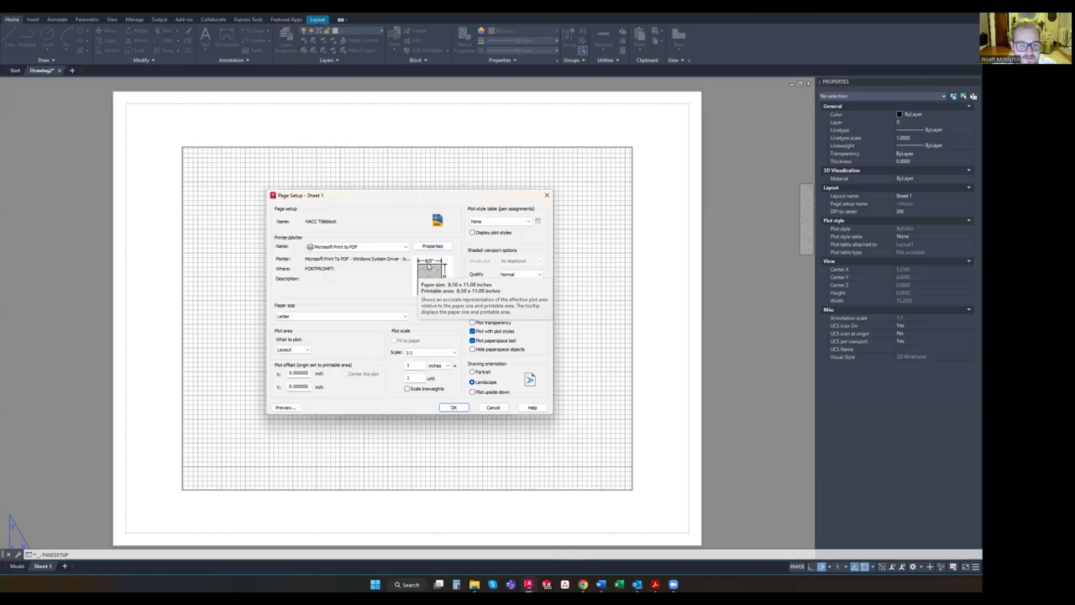
Set the PDF printer's custom orientation to Landscape, save the printer configuration file, and accept the HACC Titleblock page setup
{"action": "left_click", "coordinate": [432, 247]}
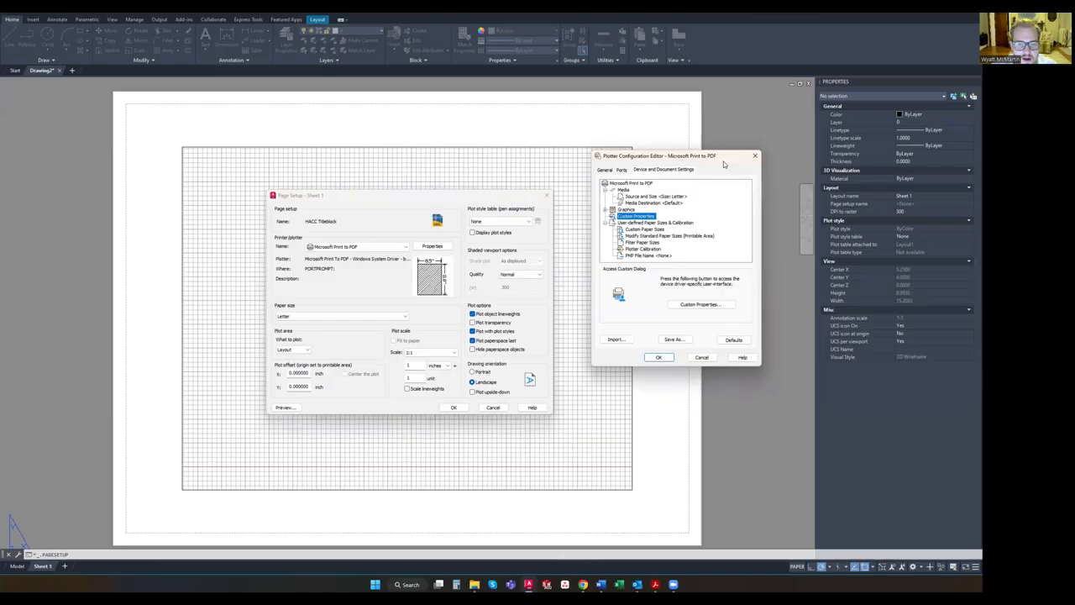
{"action": "left_click_drag", "start_coordinate": [726, 160], "coordinate": [696, 172]}
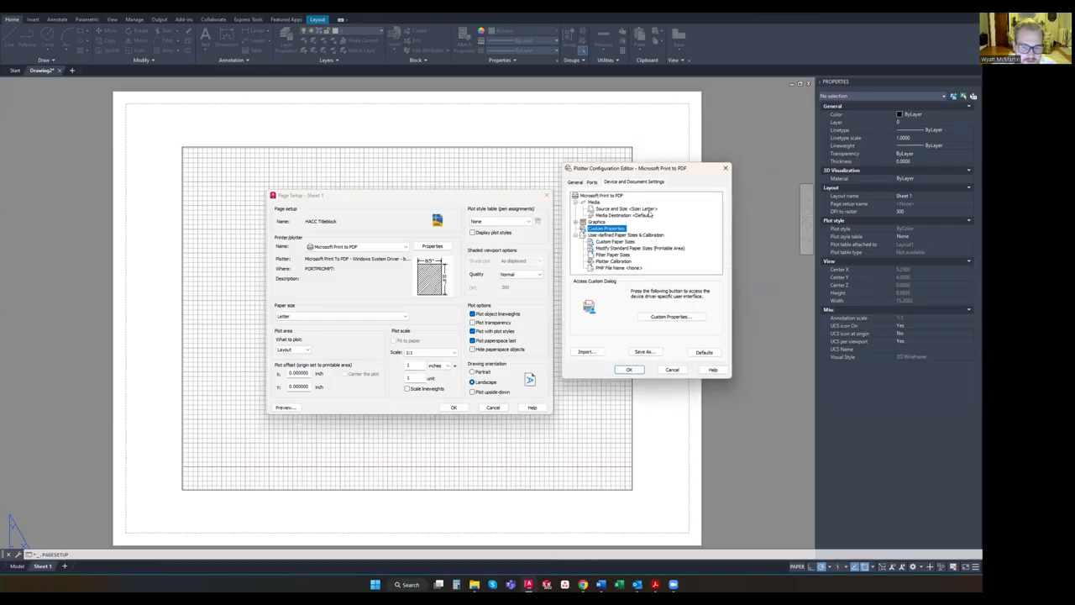
{"action": "left_click", "coordinate": [671, 318]}
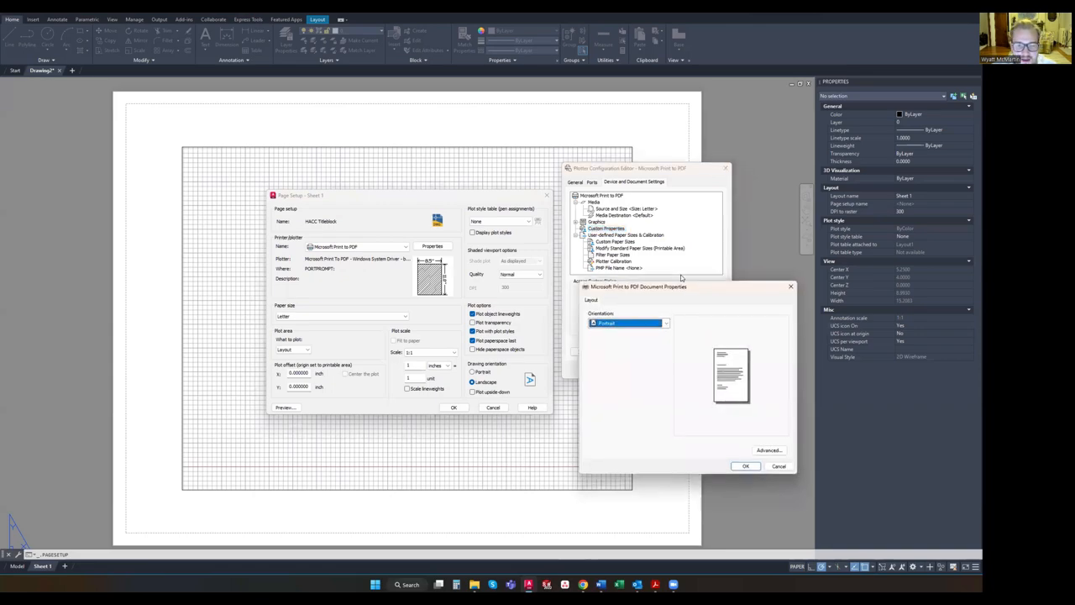
{"action": "left_click_drag", "start_coordinate": [688, 297], "coordinate": [622, 237]}
{"action": "left_click", "coordinate": [601, 267]}
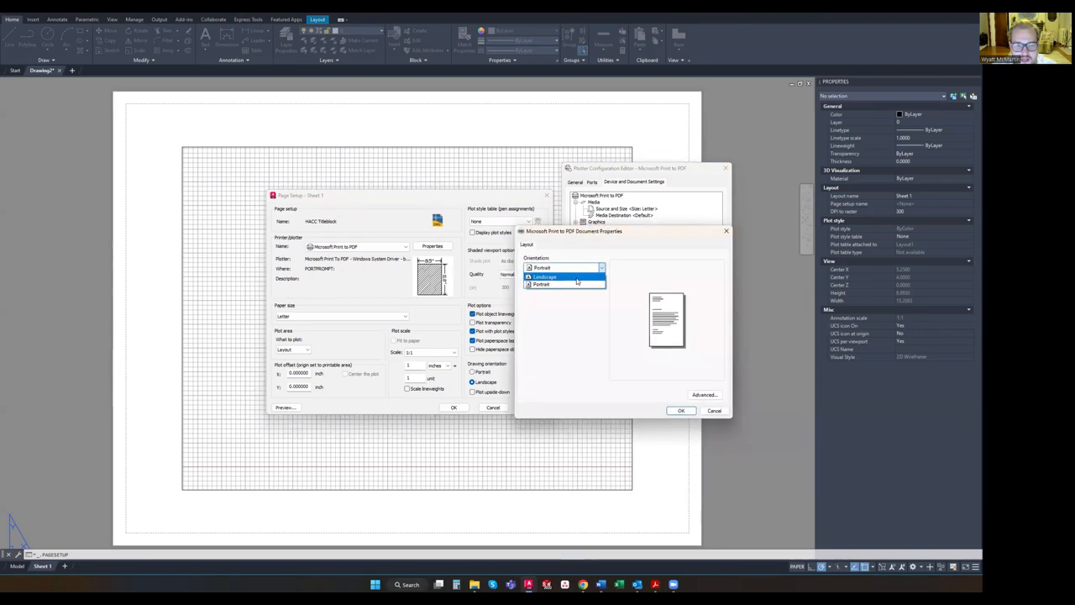
{"action": "left_click", "coordinate": [577, 278]}
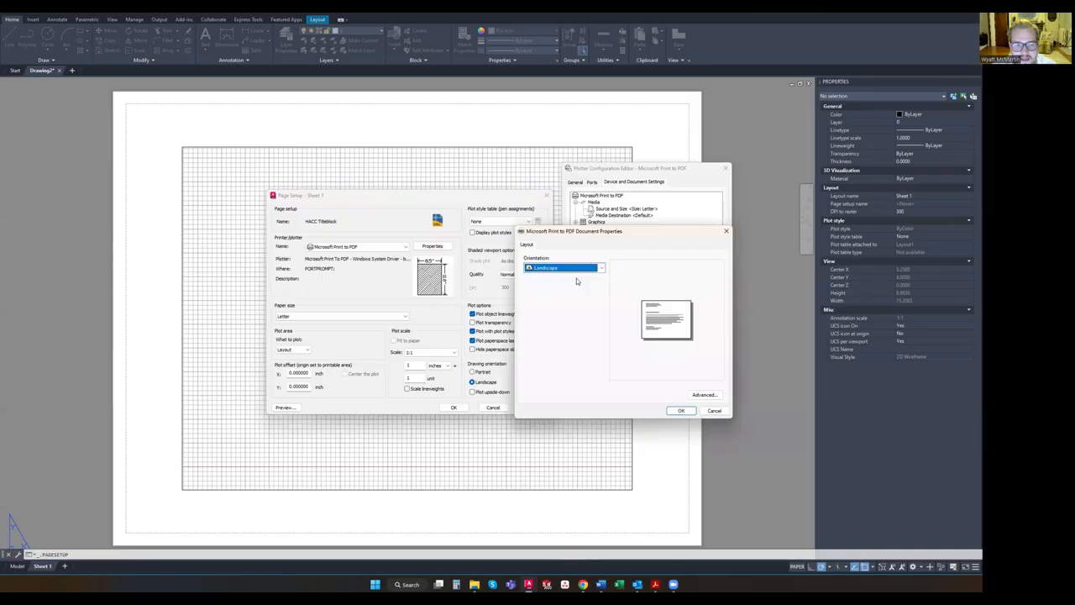
{"action": "left_click", "coordinate": [682, 410]}
{"action": "left_click", "coordinate": [626, 370]}
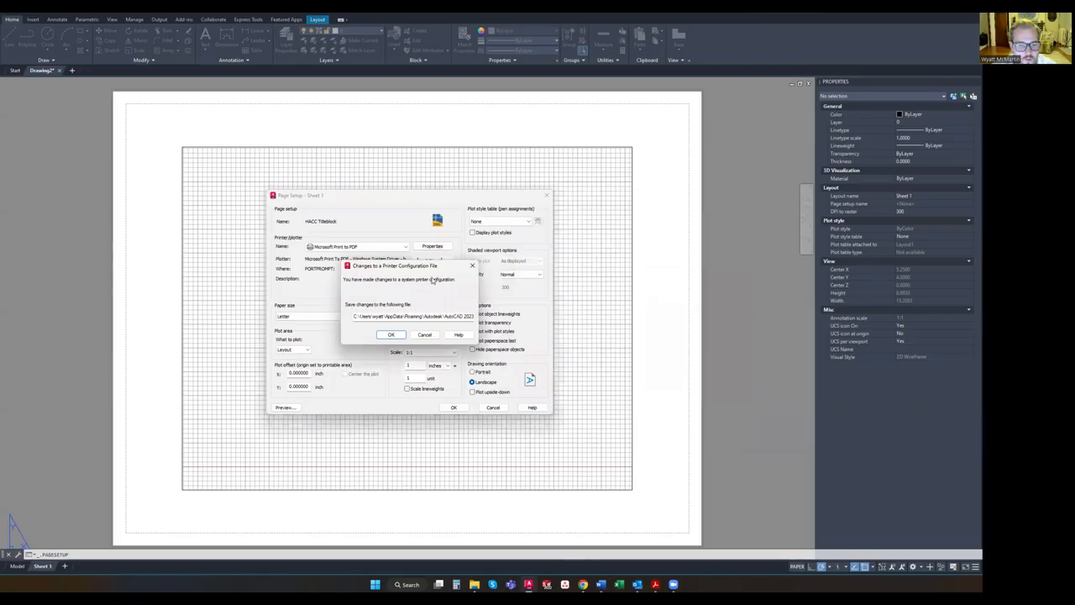
{"action": "left_click", "coordinate": [392, 335]}
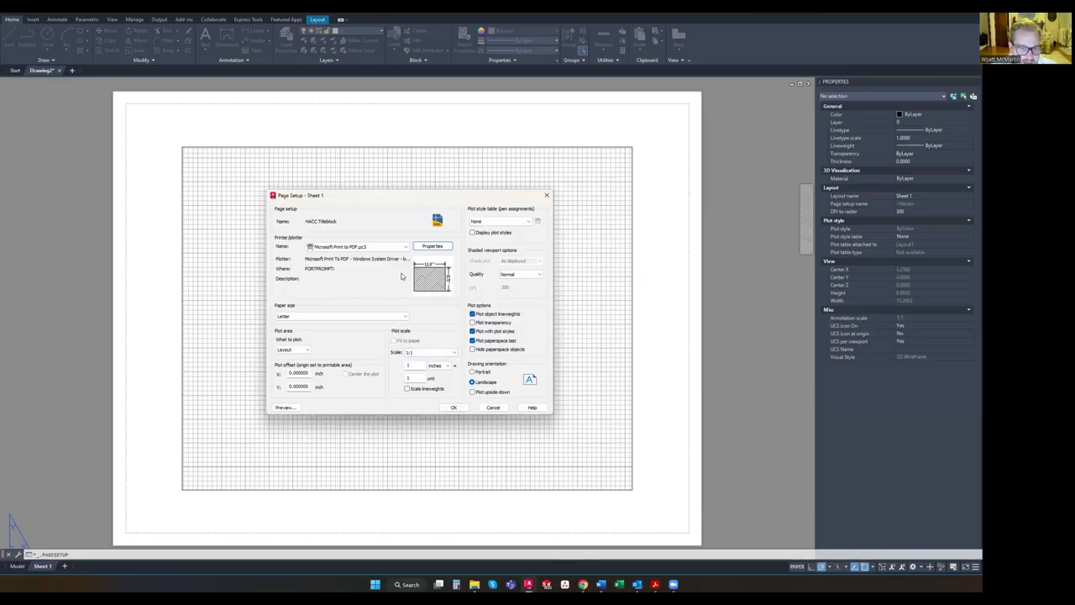
{"action": "left_click", "coordinate": [454, 408]}
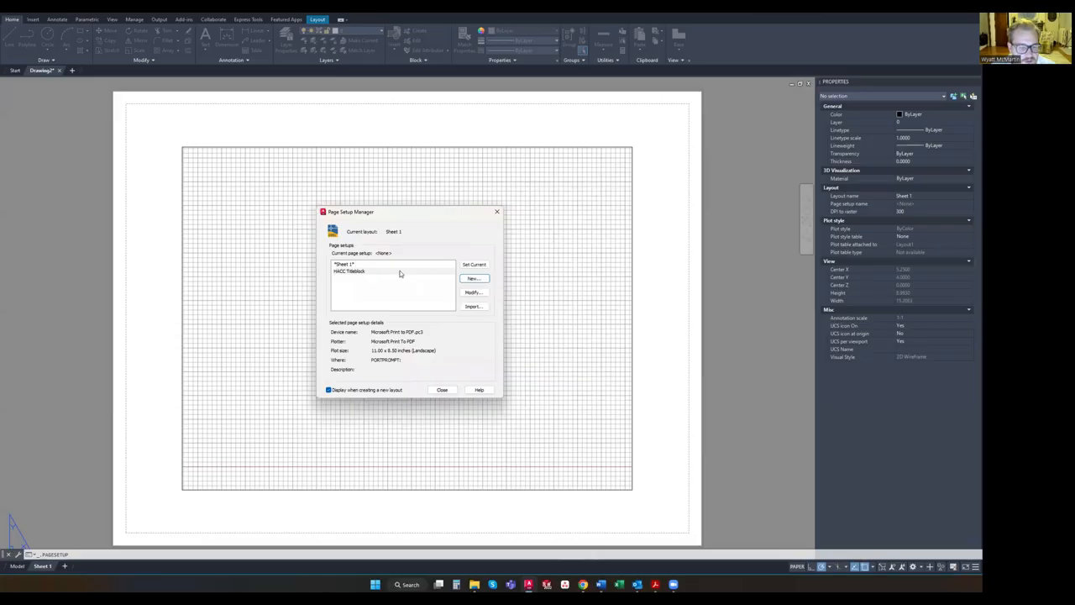
Compare the details of the *Sheet 1* and HACC Titleblock page setups and close the Page Setup Manager
{"action": "left_click", "coordinate": [352, 266]}
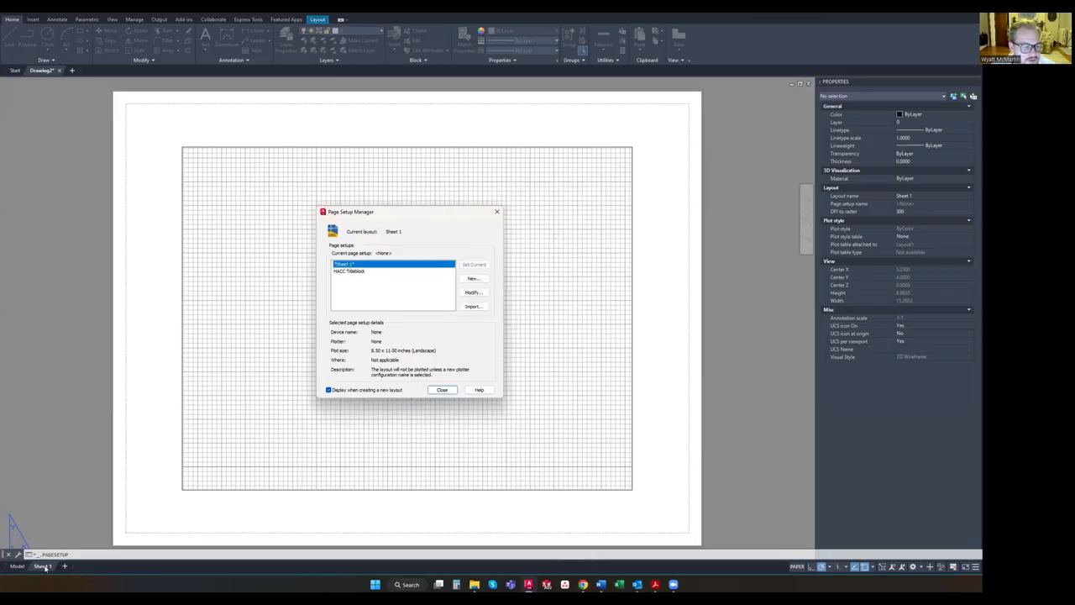
{"action": "left_click", "coordinate": [357, 271]}
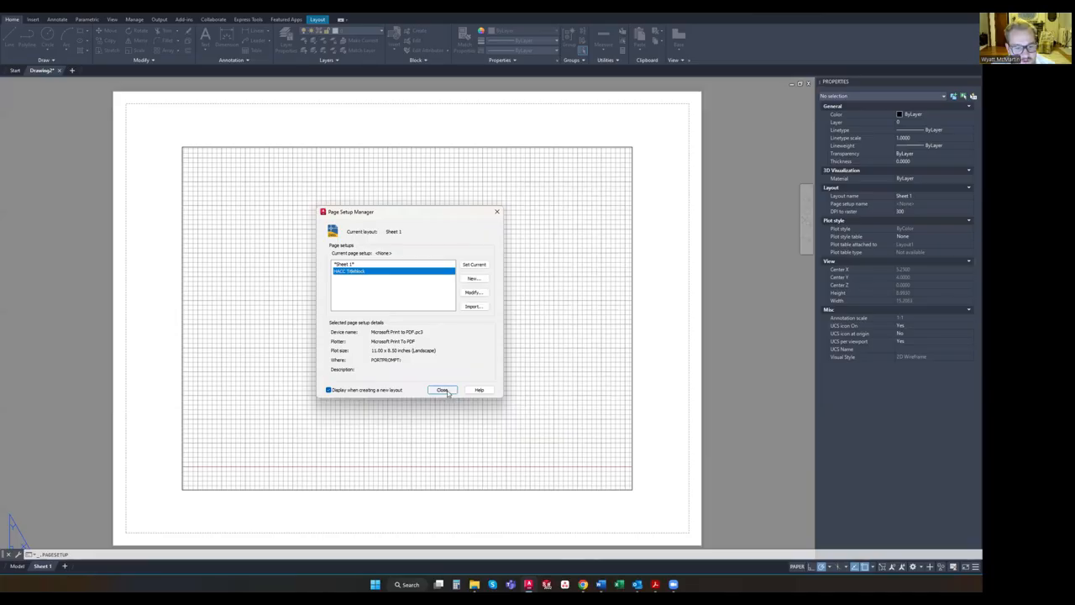
{"action": "left_click", "coordinate": [328, 390]}
{"action": "left_click", "coordinate": [330, 390]}
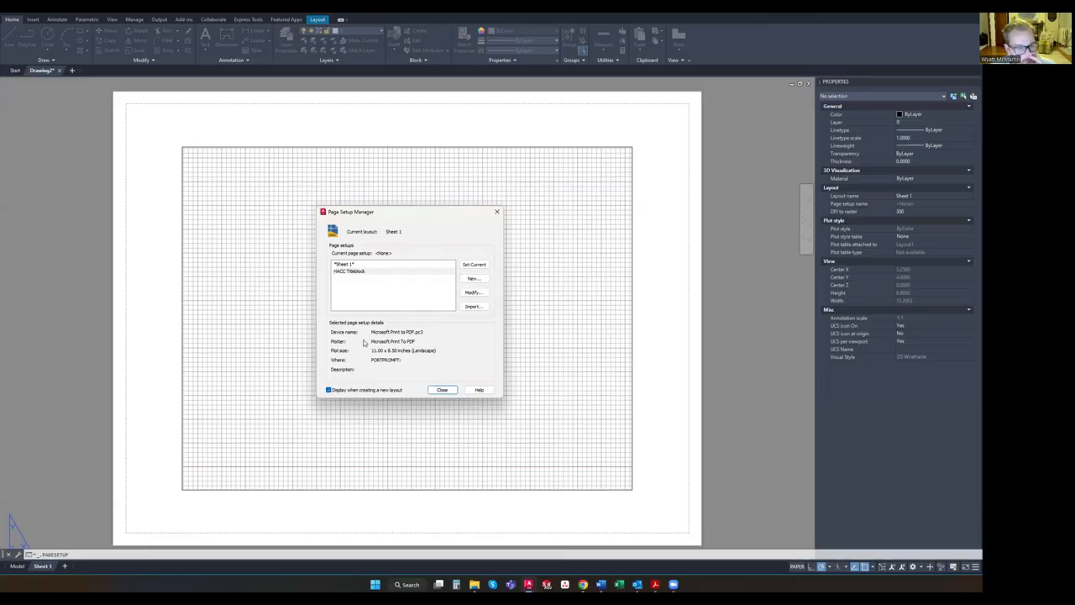
{"action": "left_click", "coordinate": [330, 391]}
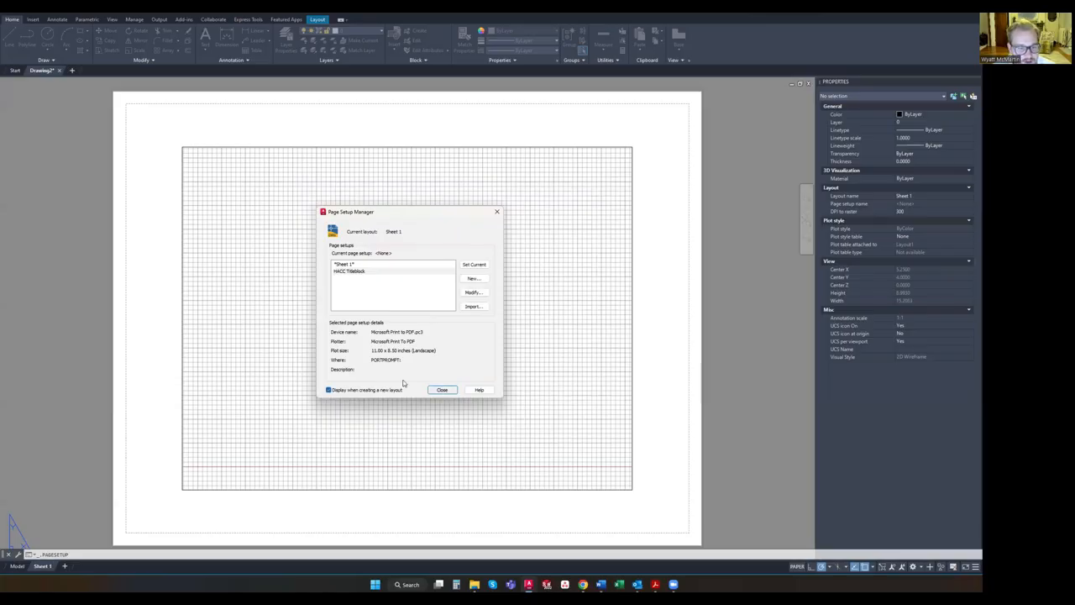
{"action": "left_click", "coordinate": [441, 391]}
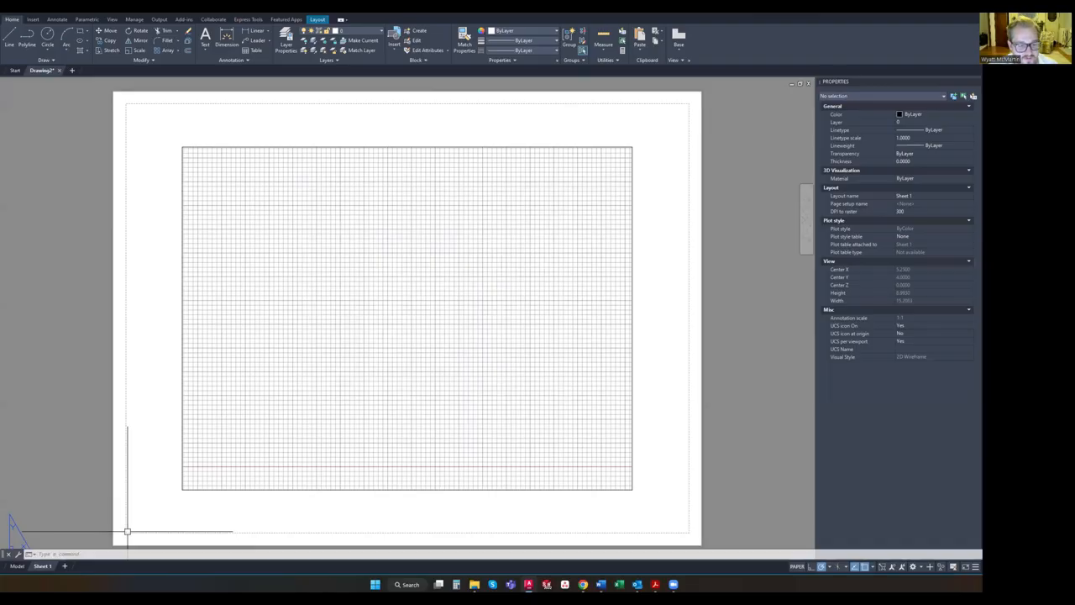
Select the viewport on Sheet 1 by its border and with a crossing lasso, clearing the selection each time
{"action": "left_click", "coordinate": [299, 489]}
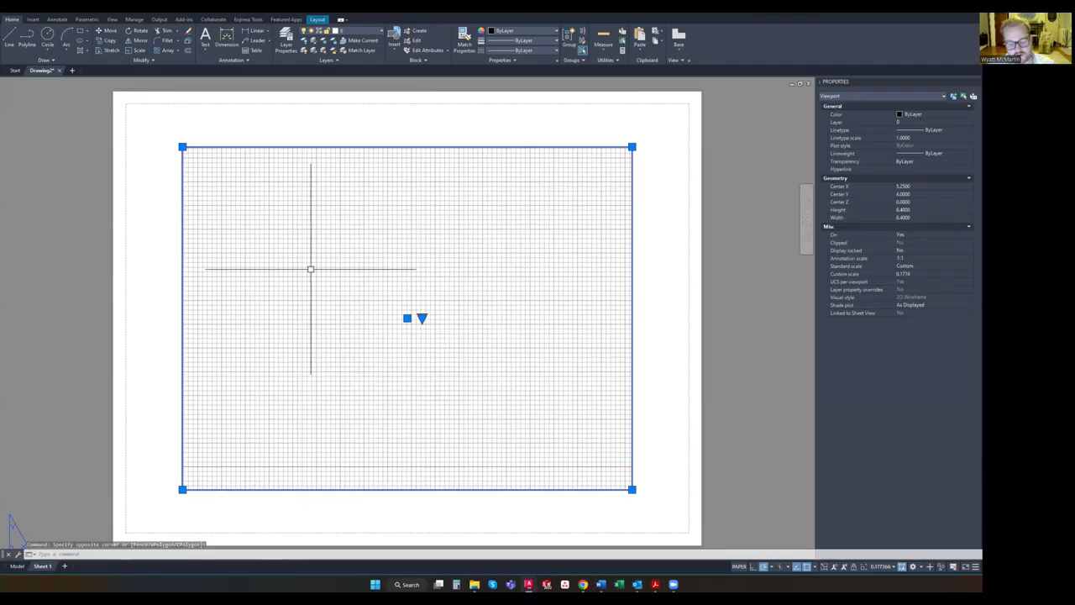
{"action": "key", "text": "Delete"}
{"action": "key", "text": "Escape"}
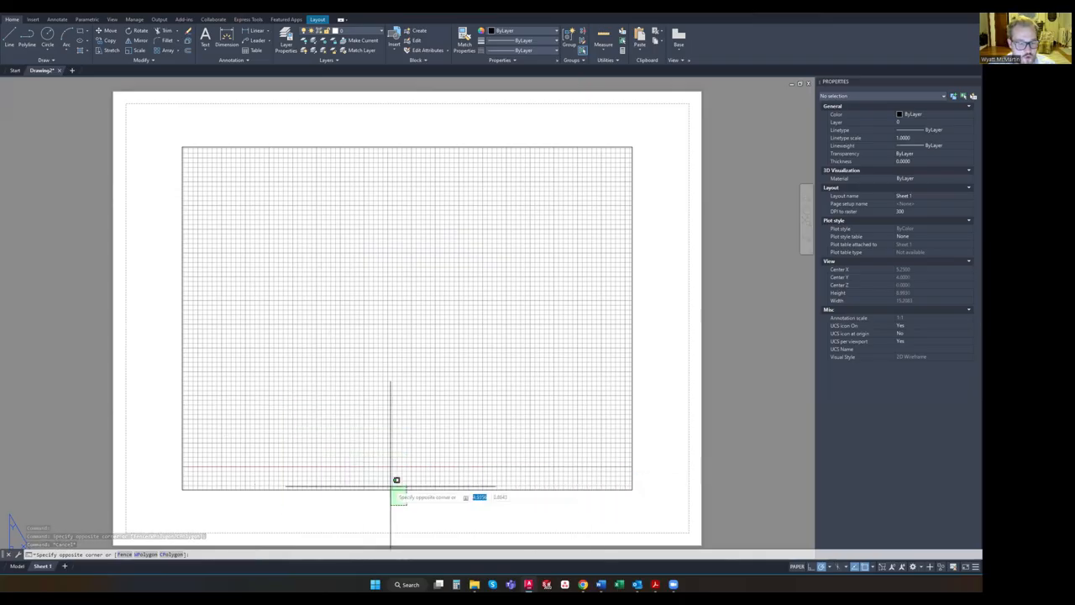
{"action": "key", "text": "Escape"}
{"action": "mouse_move", "coordinate": [403, 510]}
{"action": "left_mouse_down"}
{"action": "mouse_move", "coordinate": [272, 353]}
{"action": "mouse_move", "coordinate": [204, 482]}
{"action": "mouse_move", "coordinate": [358, 307]}
{"action": "mouse_move", "coordinate": [396, 464]}
{"action": "mouse_move", "coordinate": [391, 288]}
{"action": "mouse_move", "coordinate": [391, 324]}
{"action": "left_mouse_up"}
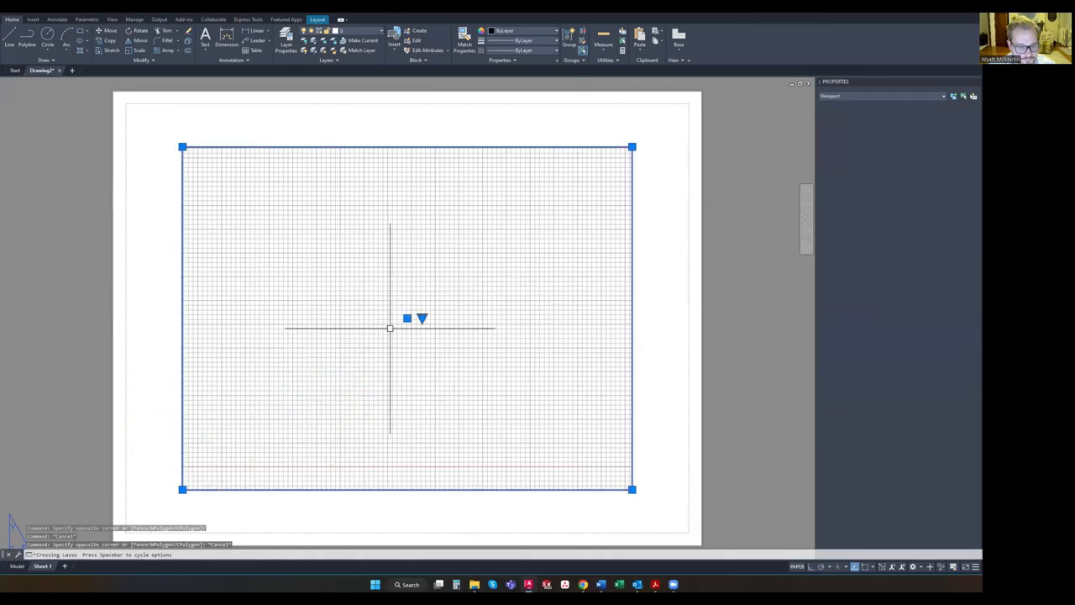
{"action": "key", "text": "Escape"}
{"action": "key", "text": "Escape"}
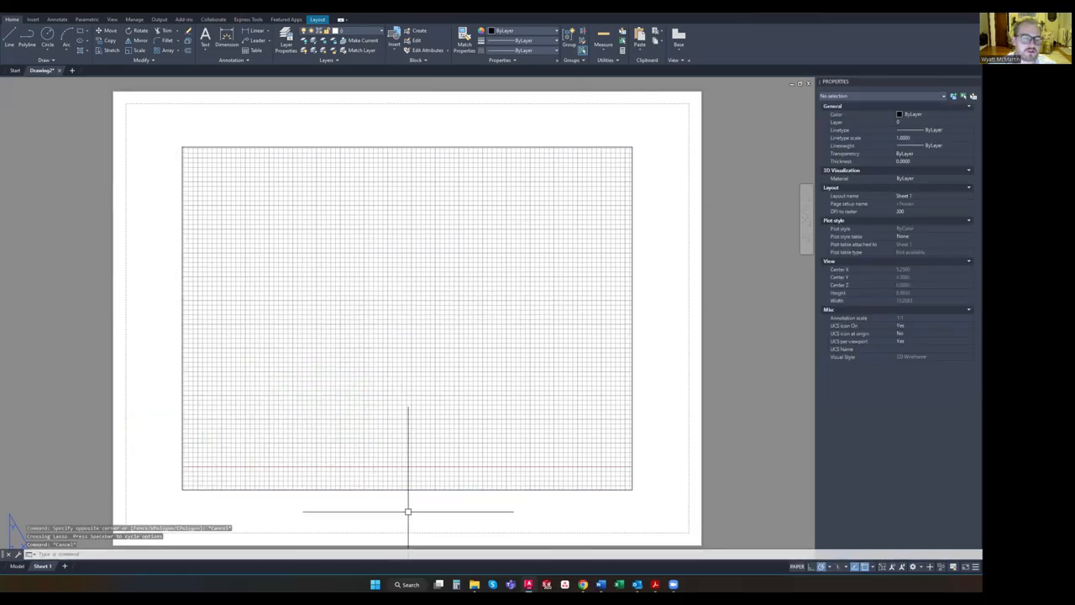
Try a window selection over part of the viewport, then window-select the entire viewport and clear the selection
{"action": "left_click", "coordinate": [408, 510]}
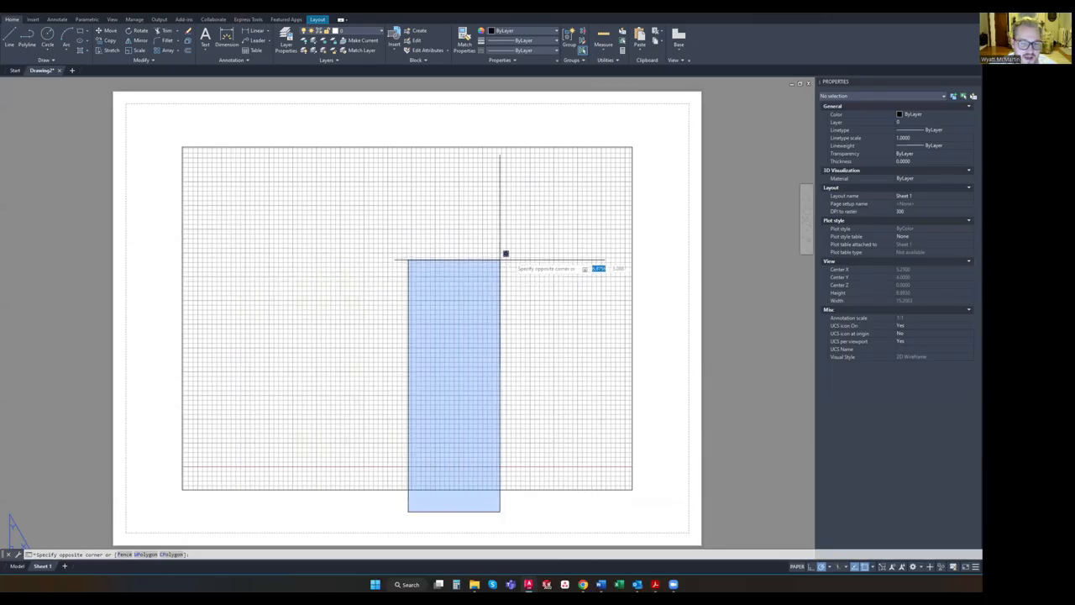
{"action": "left_click", "coordinate": [761, 228]}
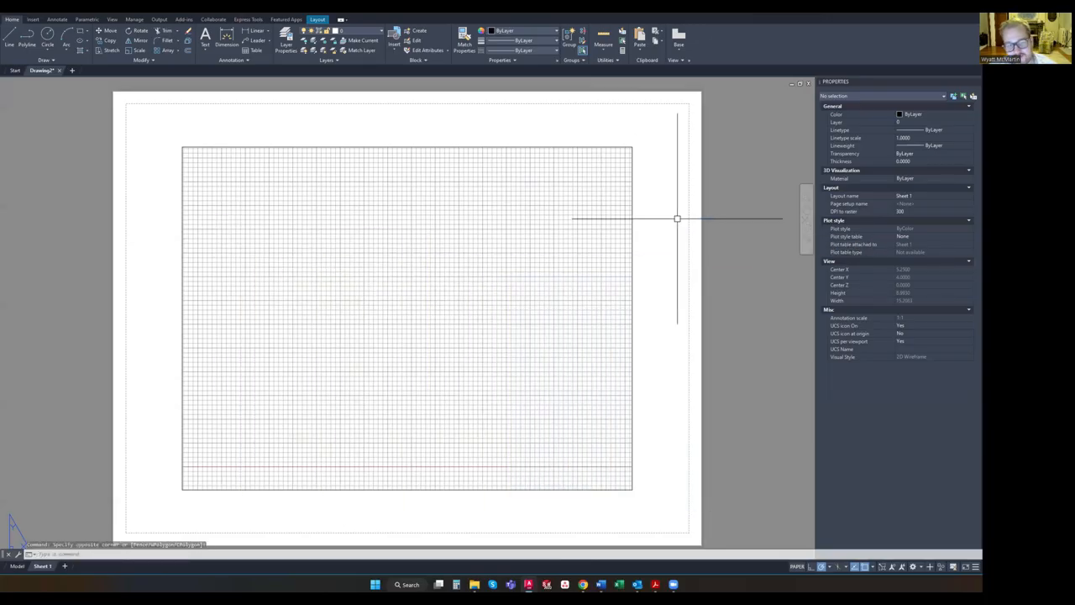
{"action": "left_click", "coordinate": [157, 124]}
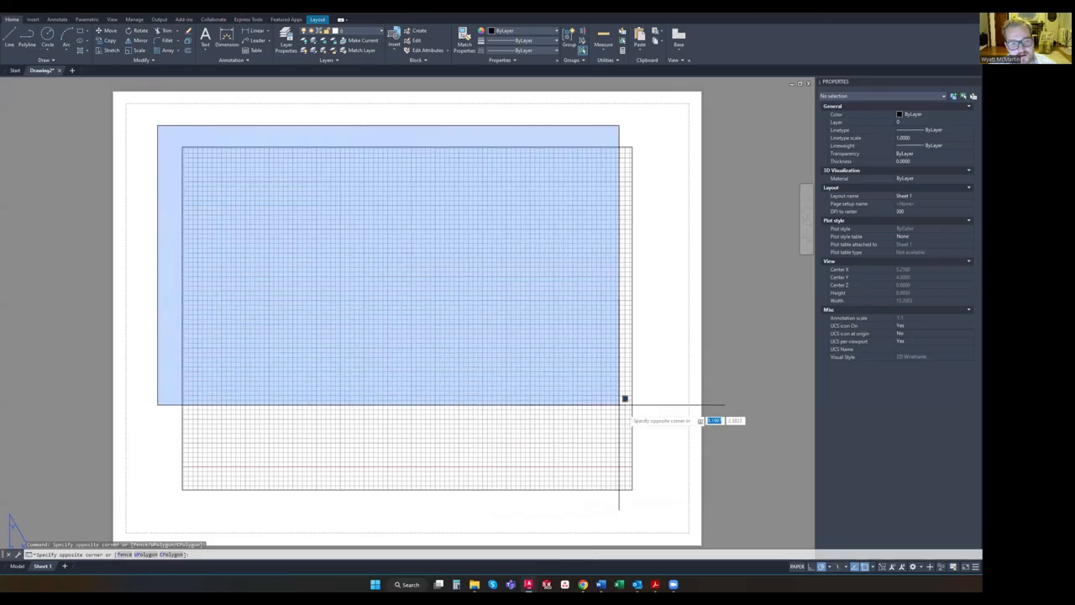
{"action": "left_click", "coordinate": [669, 510]}
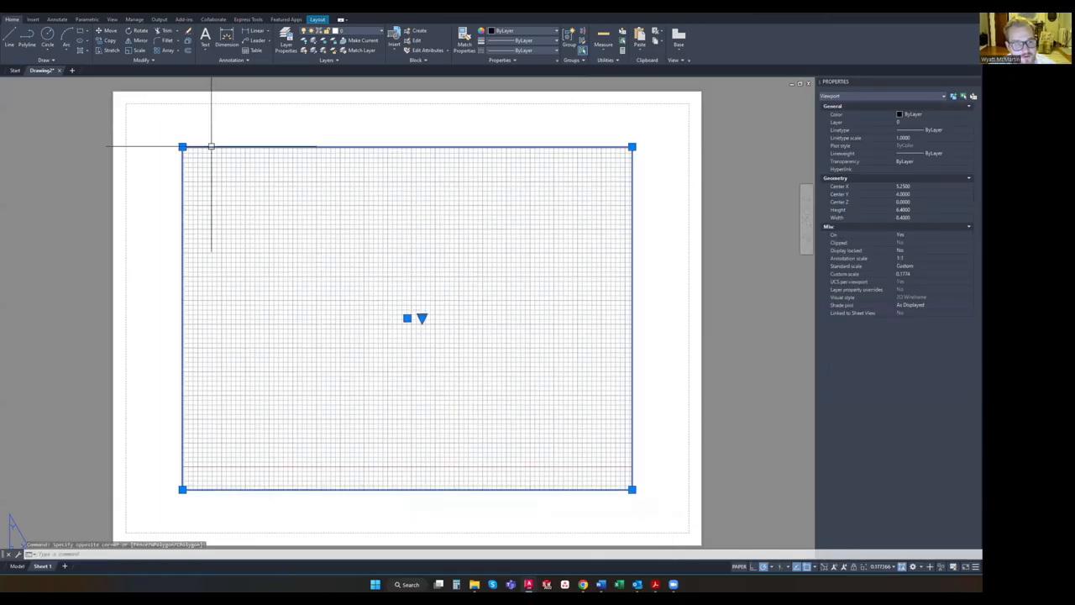
{"action": "key", "text": "Escape"}
Try two window selections that enclose only the upper-left part of the viewport
{"action": "left_click", "coordinate": [158, 130]}
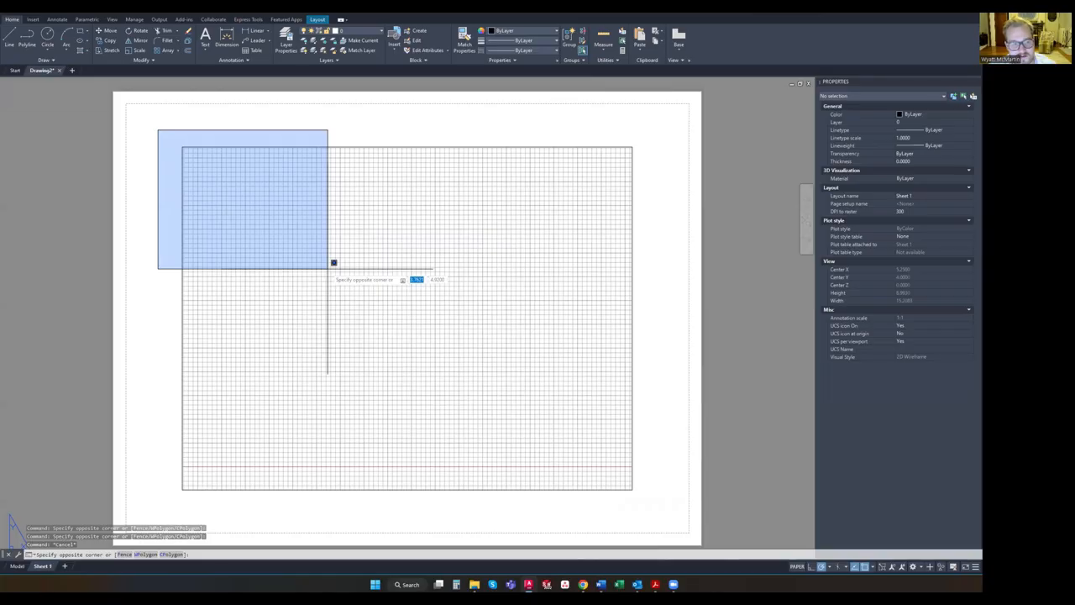
{"action": "left_click", "coordinate": [365, 288]}
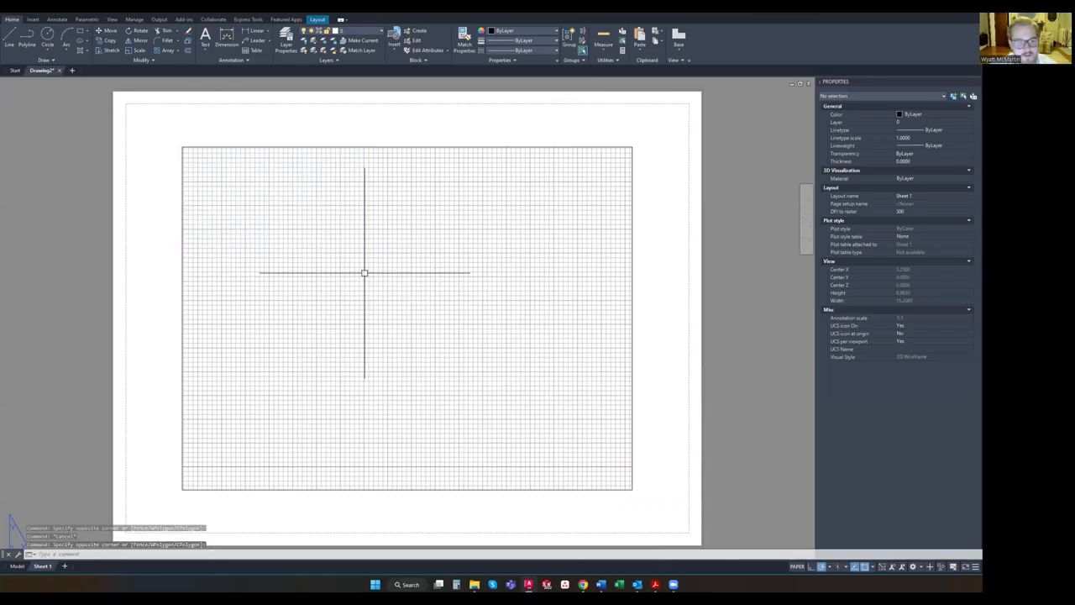
{"action": "left_click", "coordinate": [149, 117]}
{"action": "left_click", "coordinate": [280, 241]}
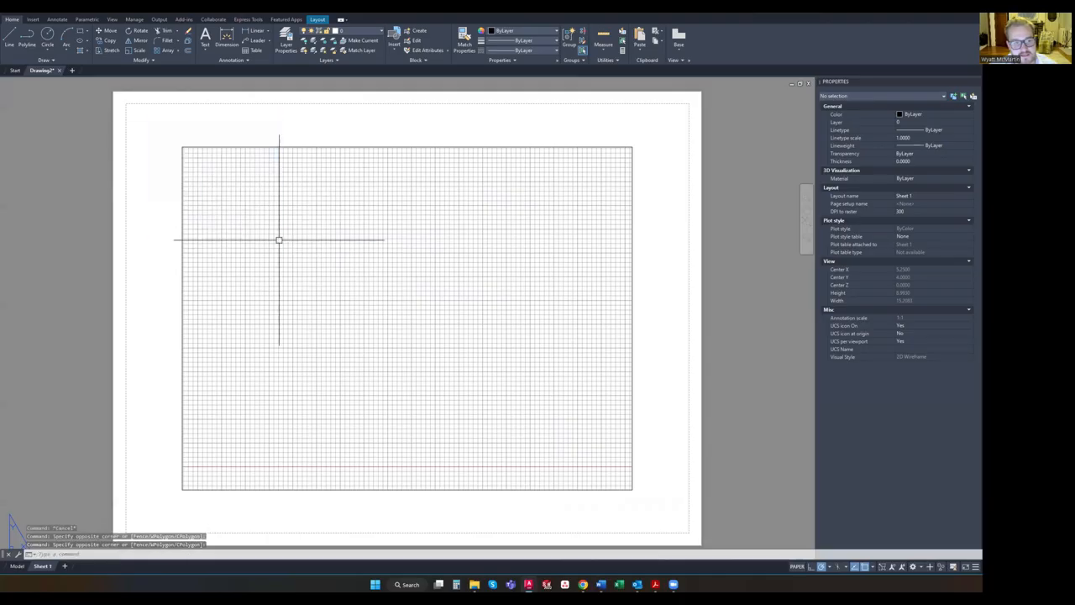
Select the viewport with a crossing selection over its lower-right part and another over the whole viewport, clearing each selection
{"action": "left_click", "coordinate": [662, 508]}
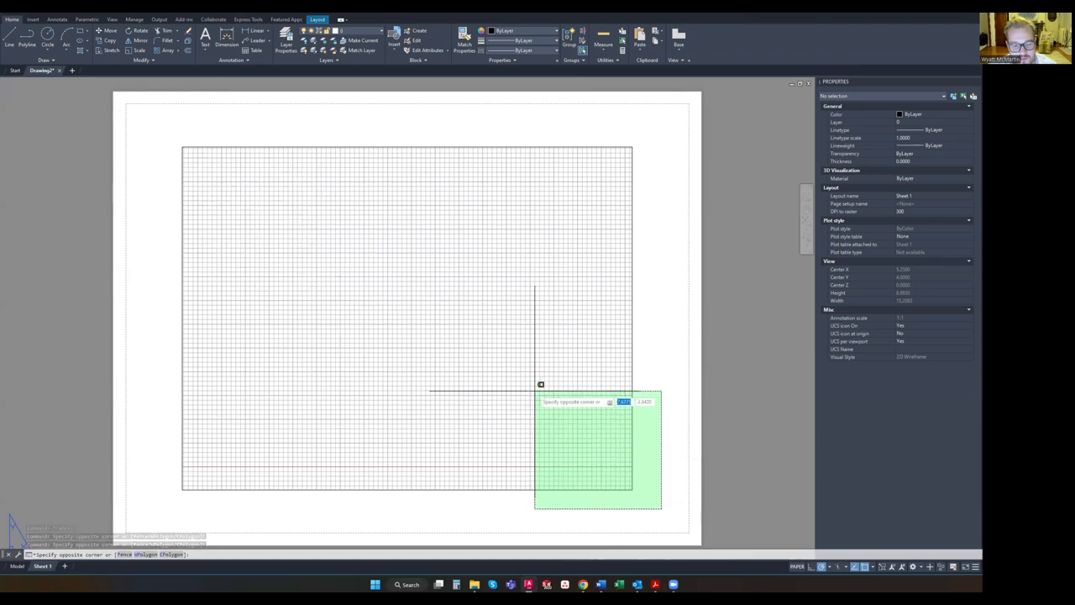
{"action": "left_click", "coordinate": [409, 290]}
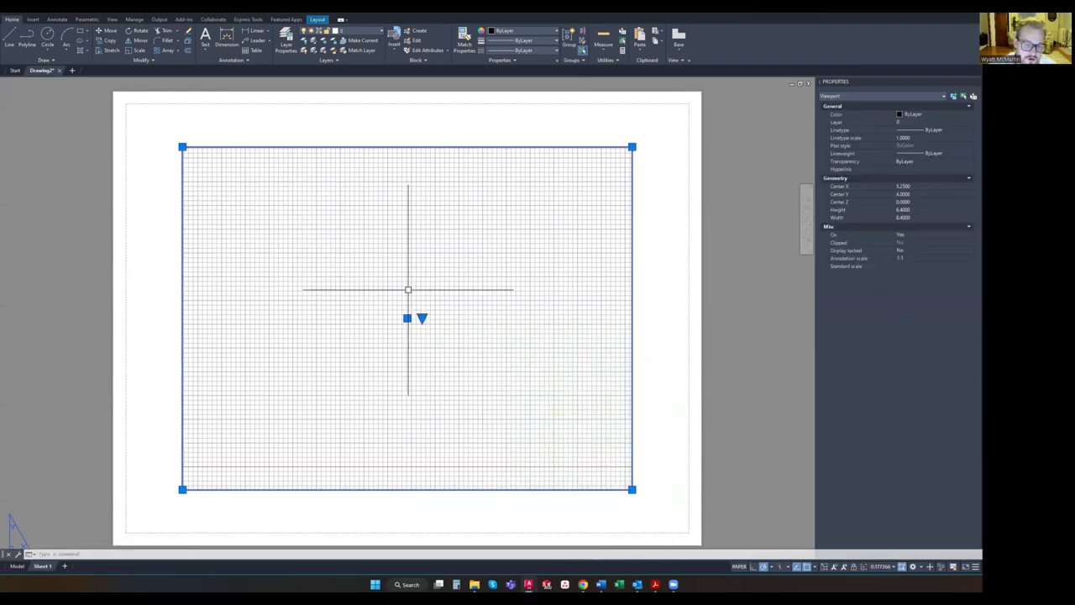
{"action": "key", "text": "Escape"}
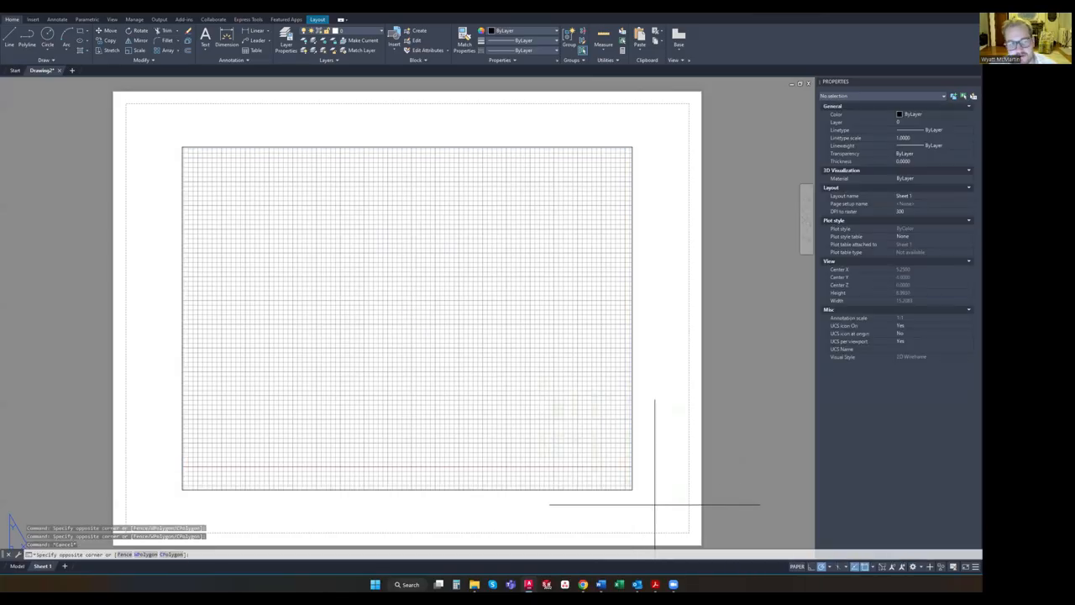
{"action": "left_click", "coordinate": [654, 504]}
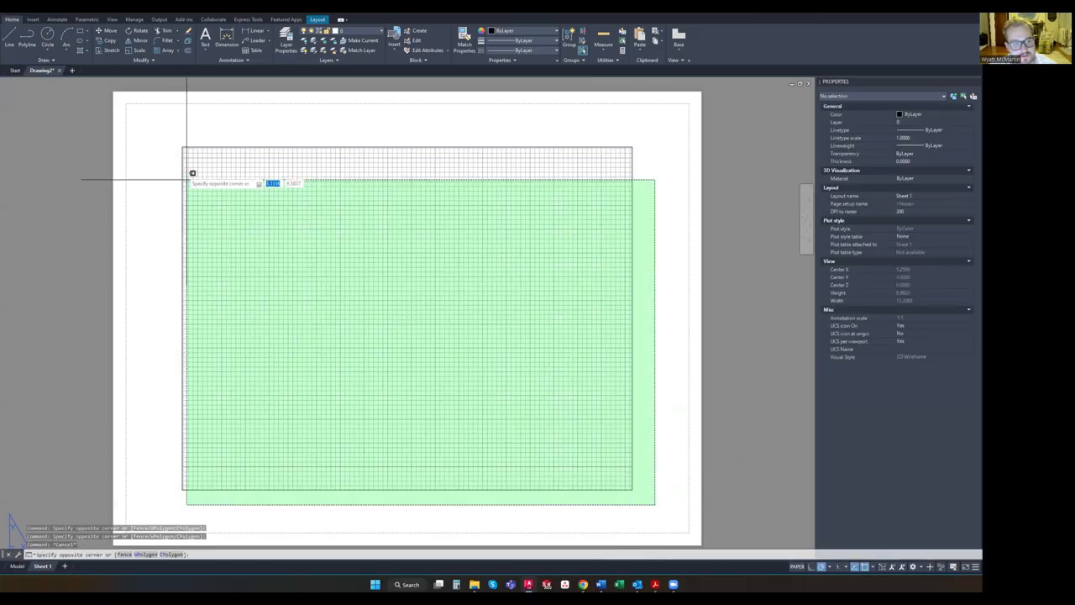
{"action": "left_click", "coordinate": [159, 128]}
{"action": "key", "text": "Escape"}
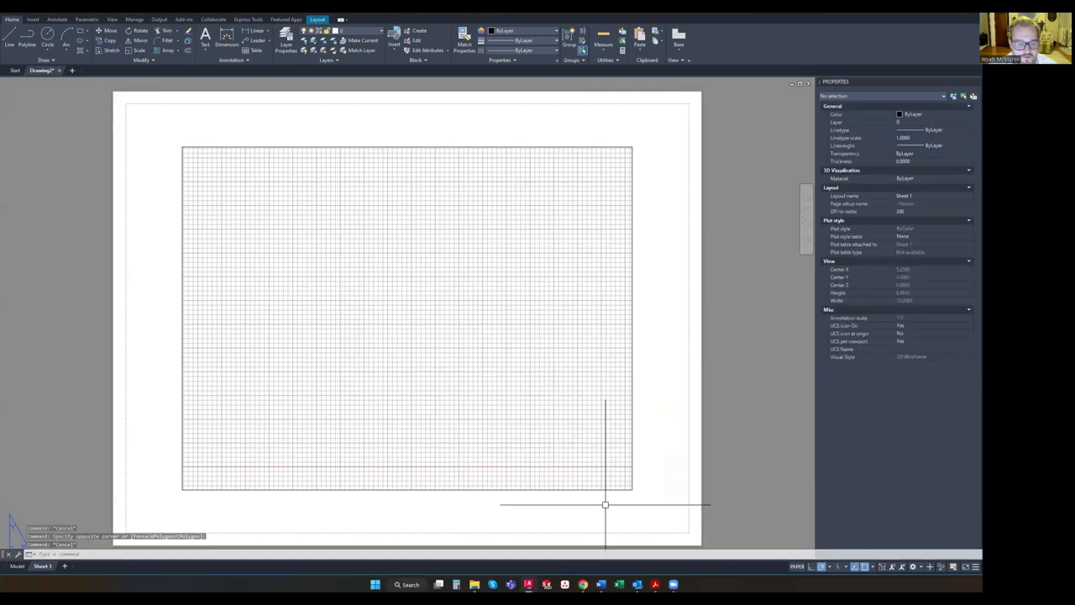
Window-select the viewport from its lower-left side to its upper-right side, and clear the selection
{"action": "left_click", "coordinate": [156, 499]}
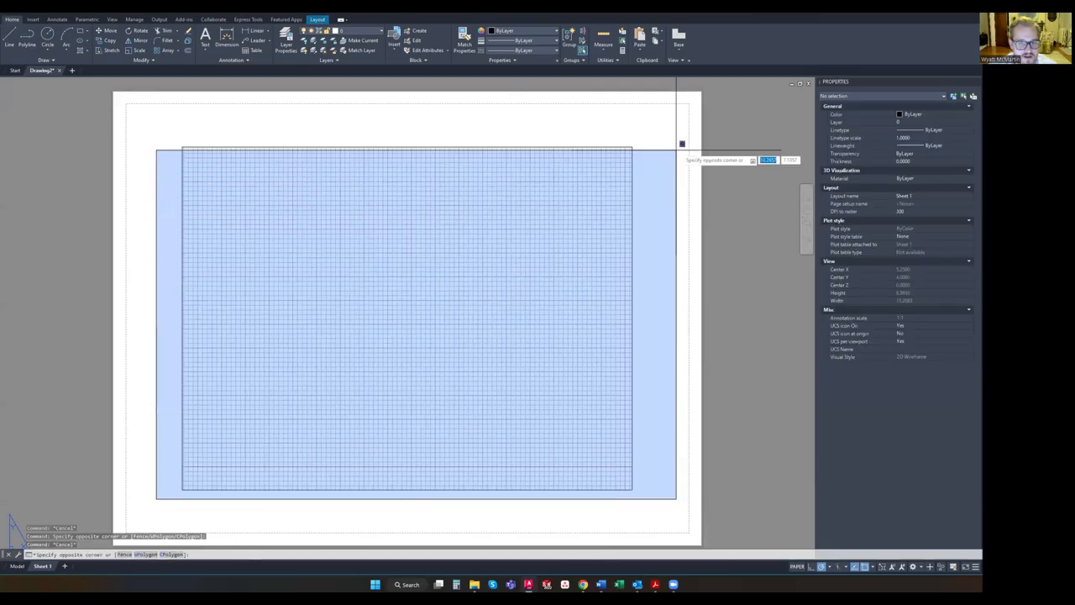
{"action": "left_click", "coordinate": [676, 150]}
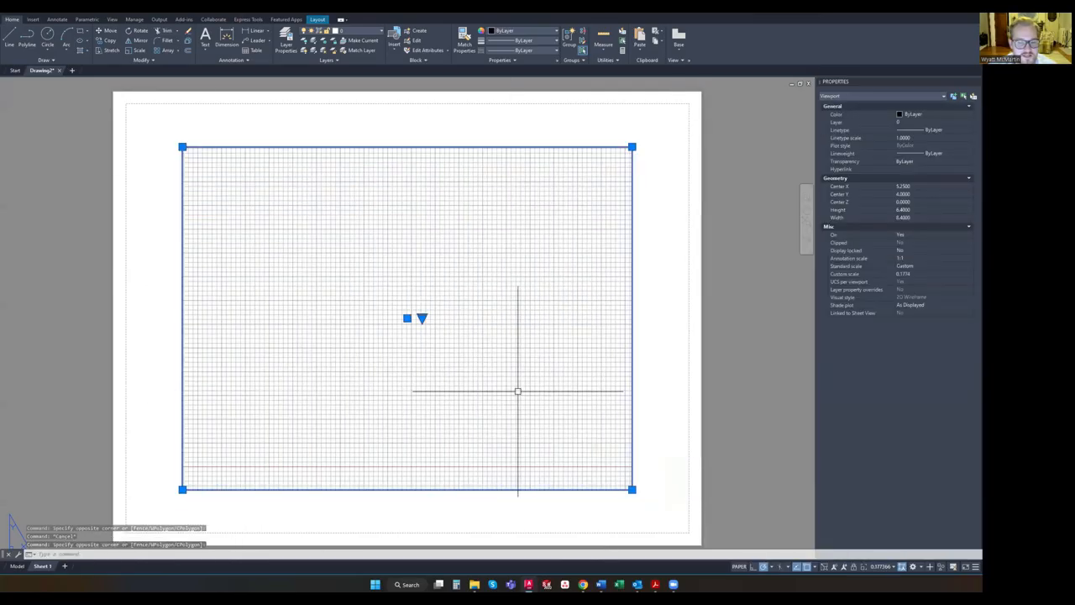
{"action": "key", "text": "Escape"}
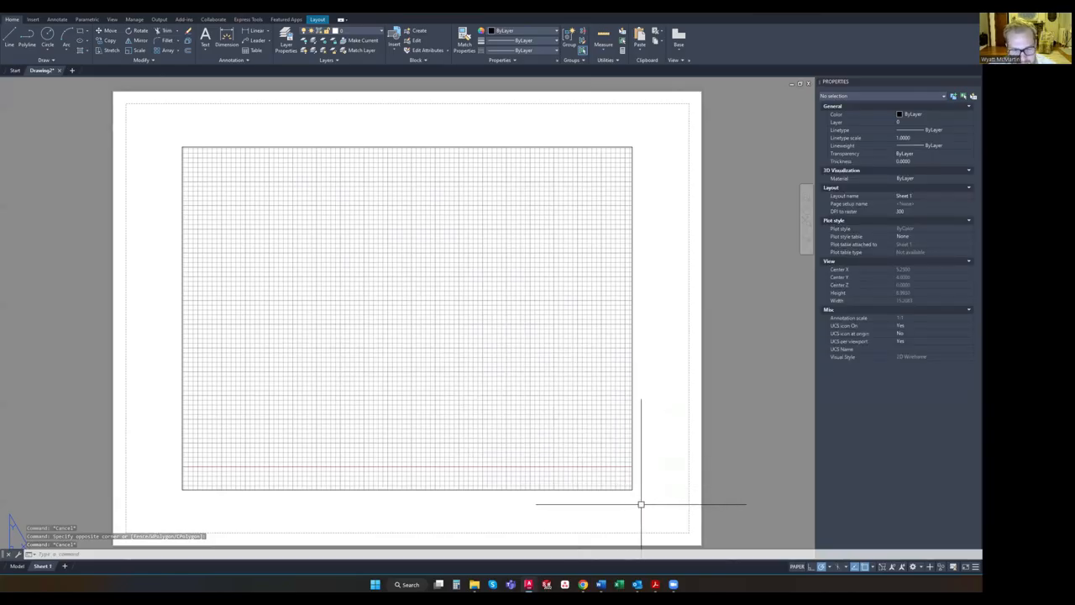
Delete the Sheet 1 viewport using a crossing selection over its lower-right corner
{"action": "left_click", "coordinate": [641, 504]}
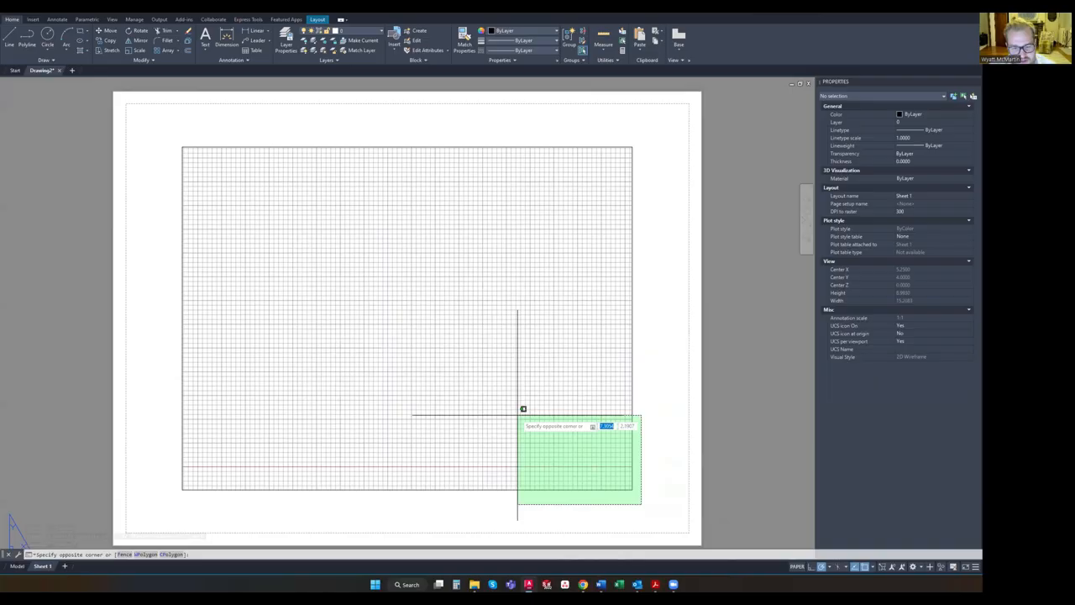
{"action": "left_click", "coordinate": [518, 411]}
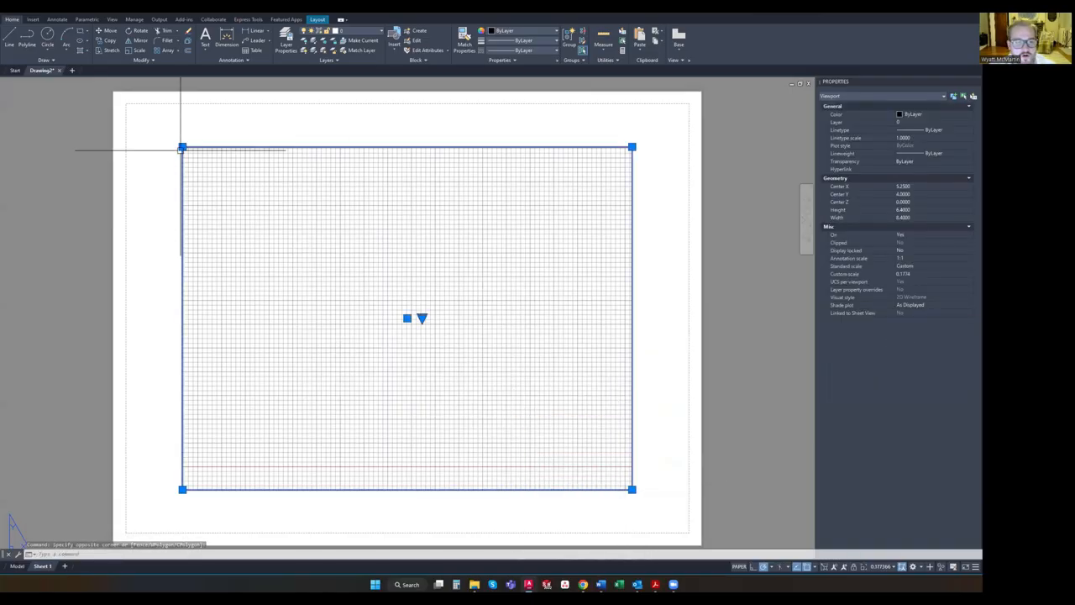
{"action": "key", "text": "Delete"}
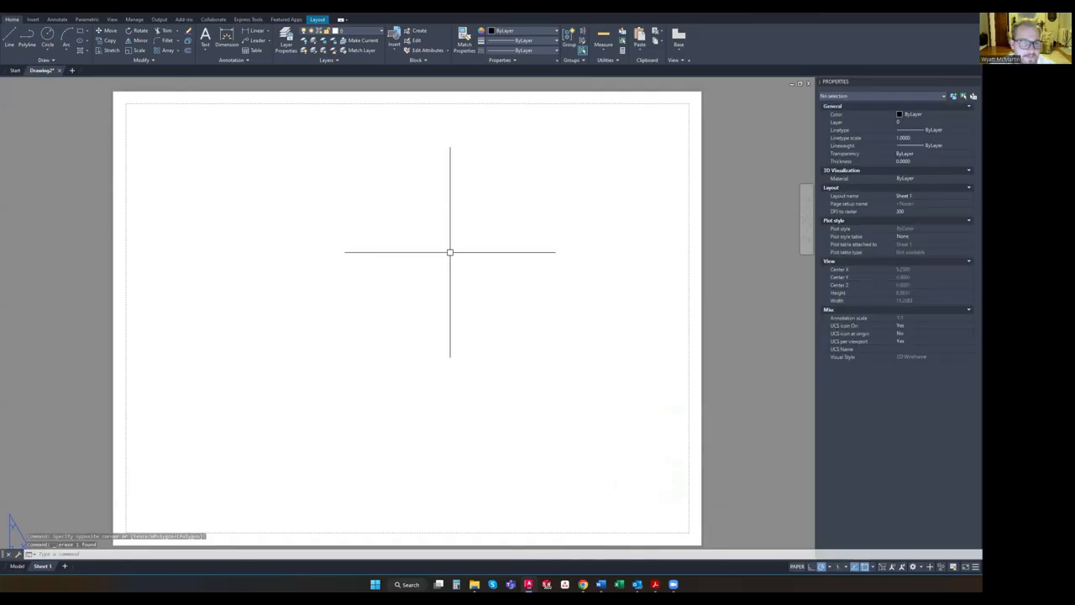
Draw a freehand practice rectangle near the middle of the empty sheet and delete it
{"action": "middle_click_drag", "start_coordinate": [431, 286], "coordinate": [448, 283]}
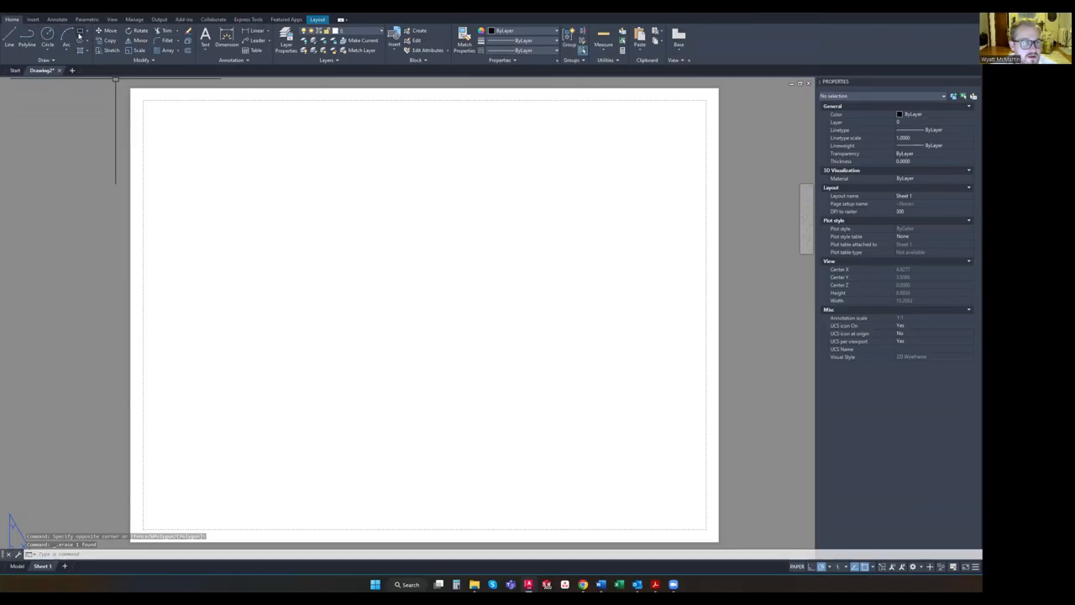
{"action": "left_click", "coordinate": [80, 33]}
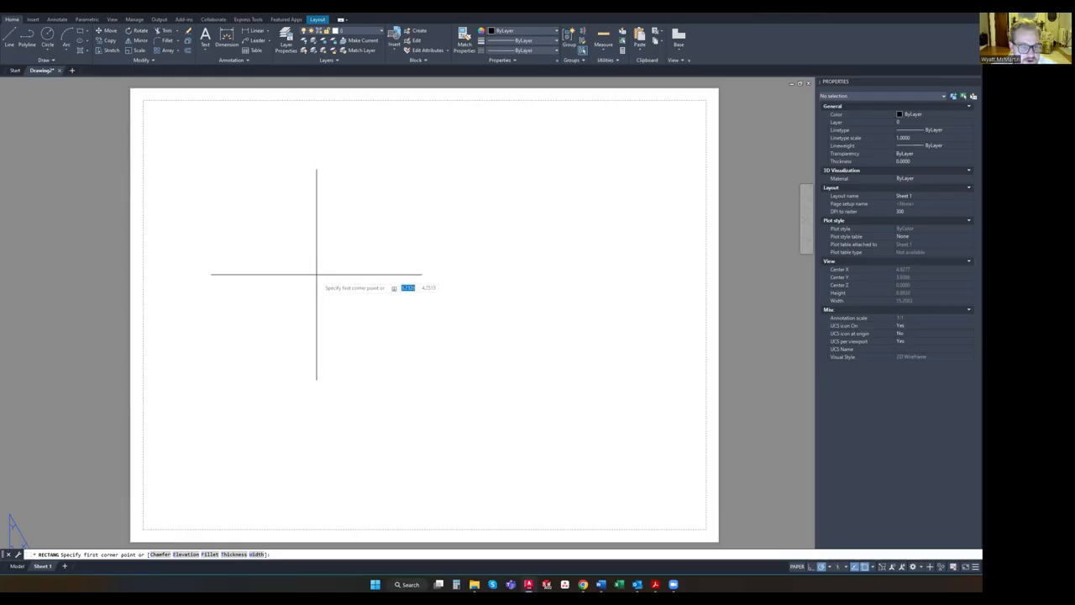
{"action": "left_click", "coordinate": [250, 274]}
{"action": "left_click", "coordinate": [517, 407]}
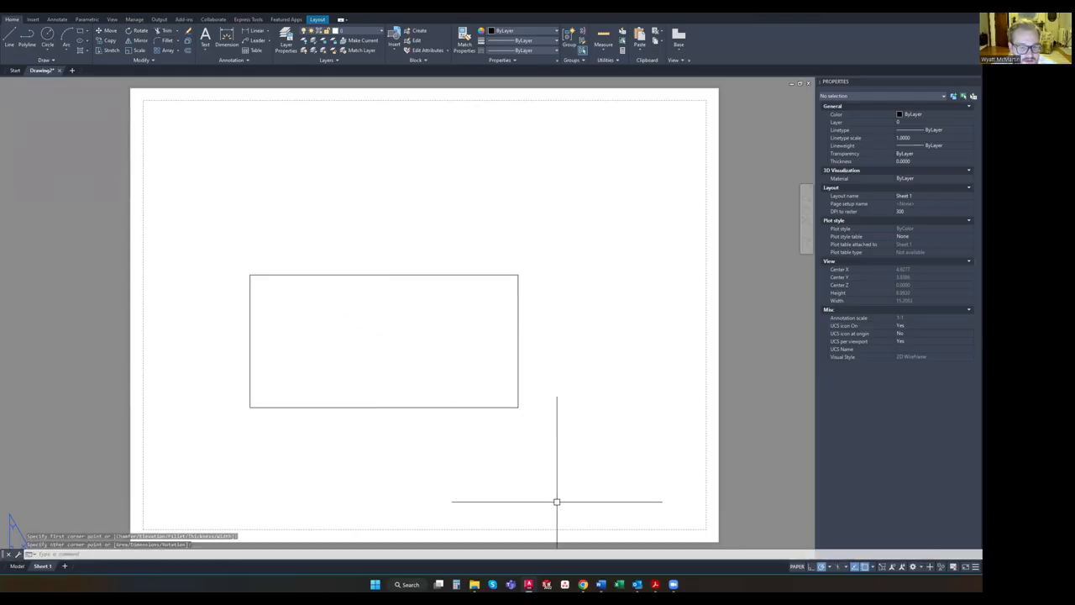
{"action": "key", "text": "Escape"}
{"action": "left_click", "coordinate": [408, 420]}
{"action": "left_click", "coordinate": [362, 378]}
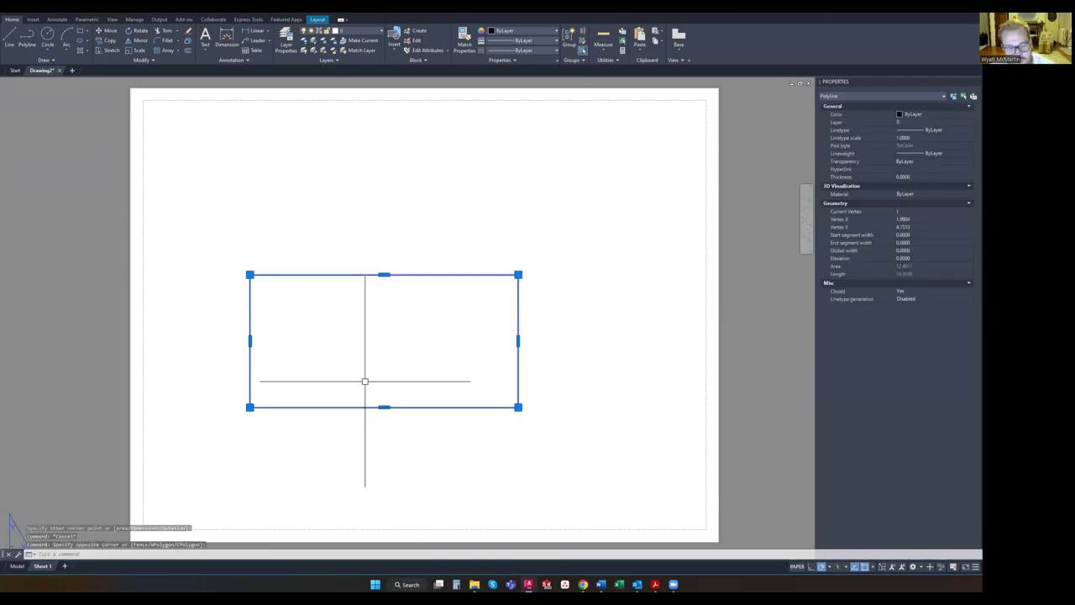
{"action": "key", "text": "Delete"}
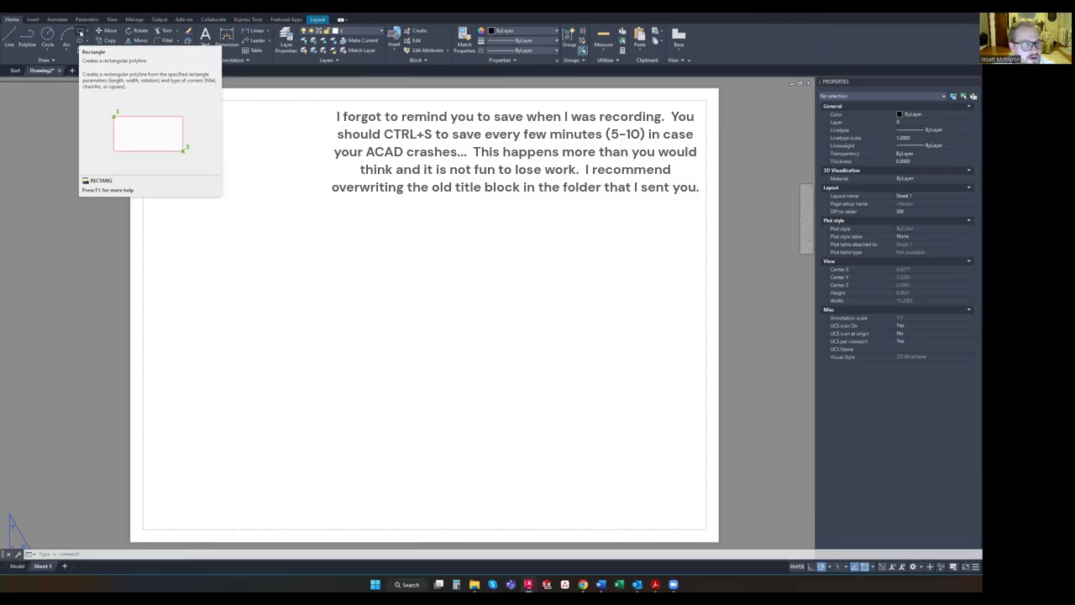
{"action": "left_click", "coordinate": [81, 32]}
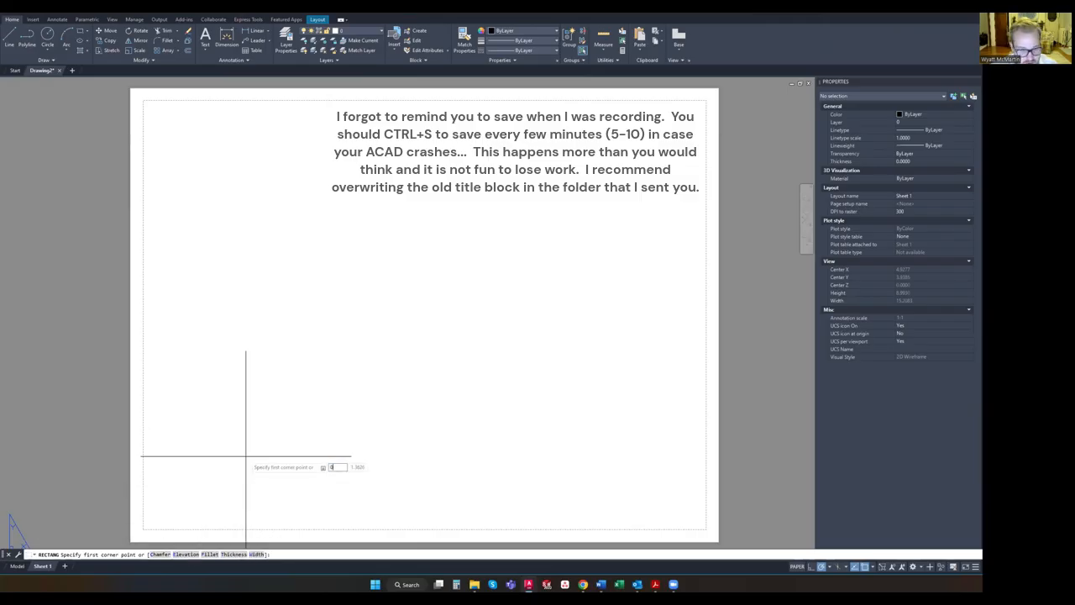
{"action": "key", "text": "Return"}
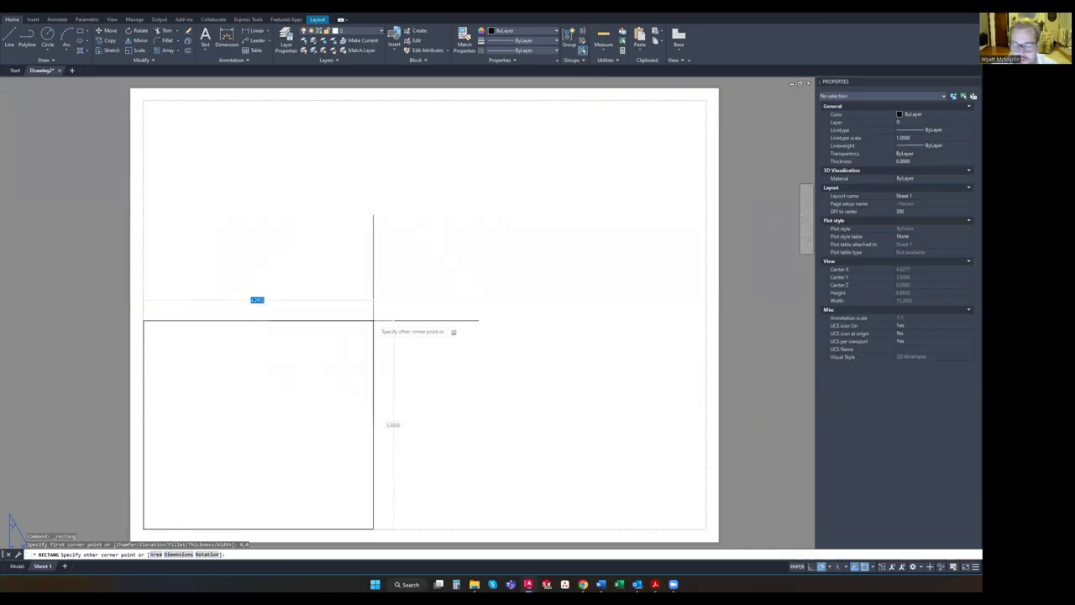
{"action": "key", "text": "Escape"}
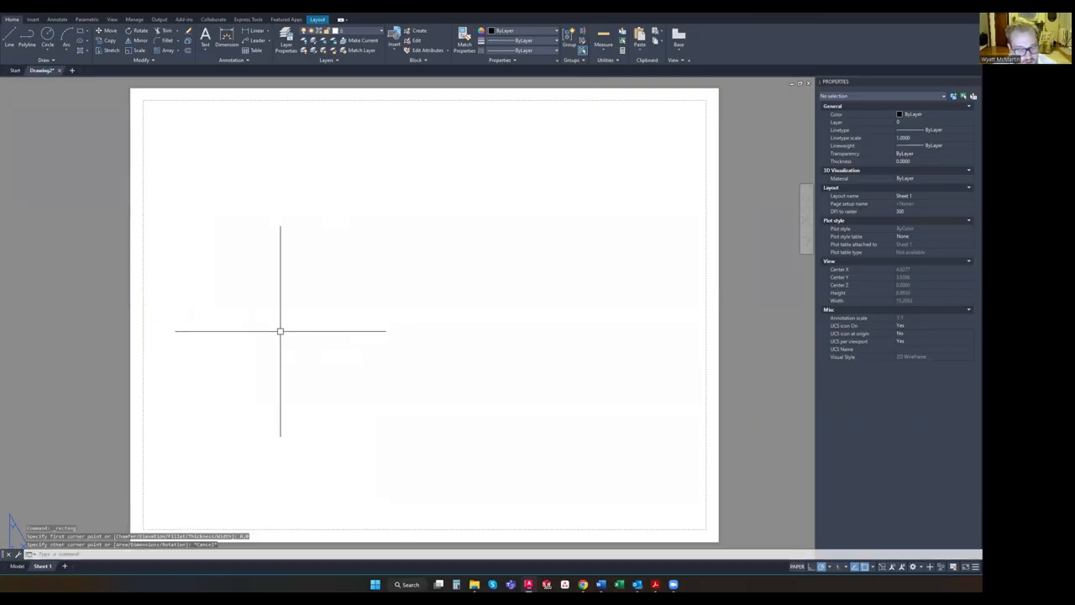
Draw a 10 by 7.5 border rectangle on the sheet with its first corner at .25,.25
{"action": "key", "text": "Return"}
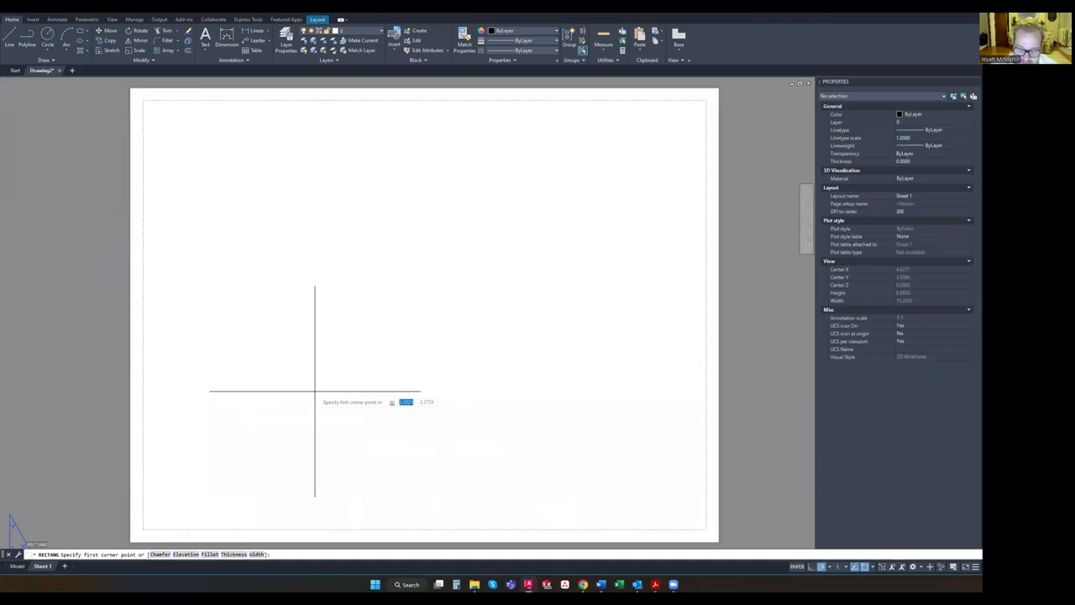
{"action": "type", "text": "25"}
{"action": "key", "text": "Tab"}
{"action": "type", "text": "25"}
{"action": "key", "text": "Return"}
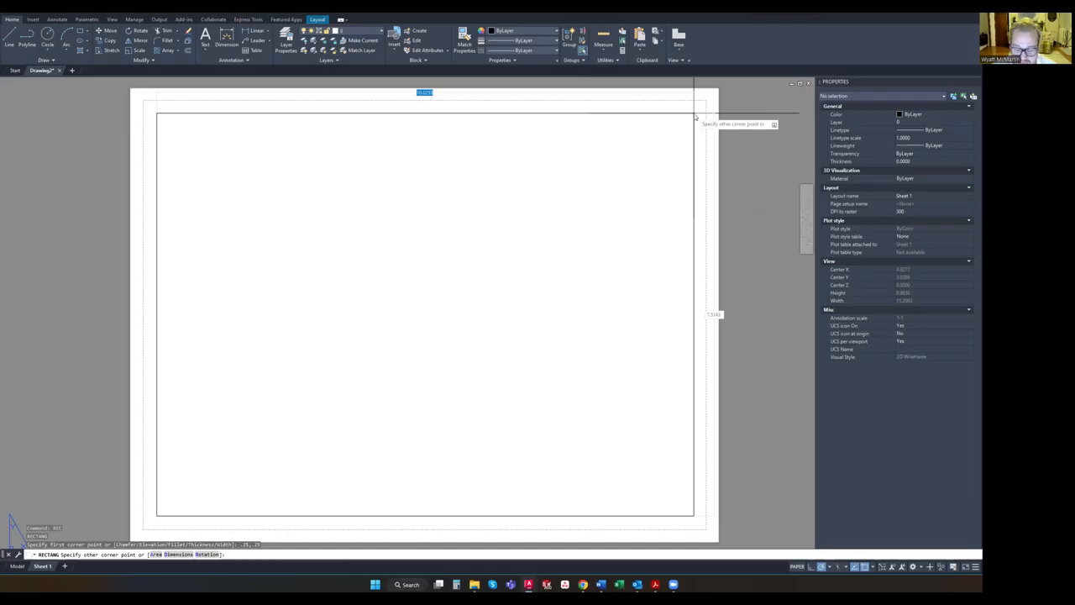
{"action": "key", "text": "Tab"}
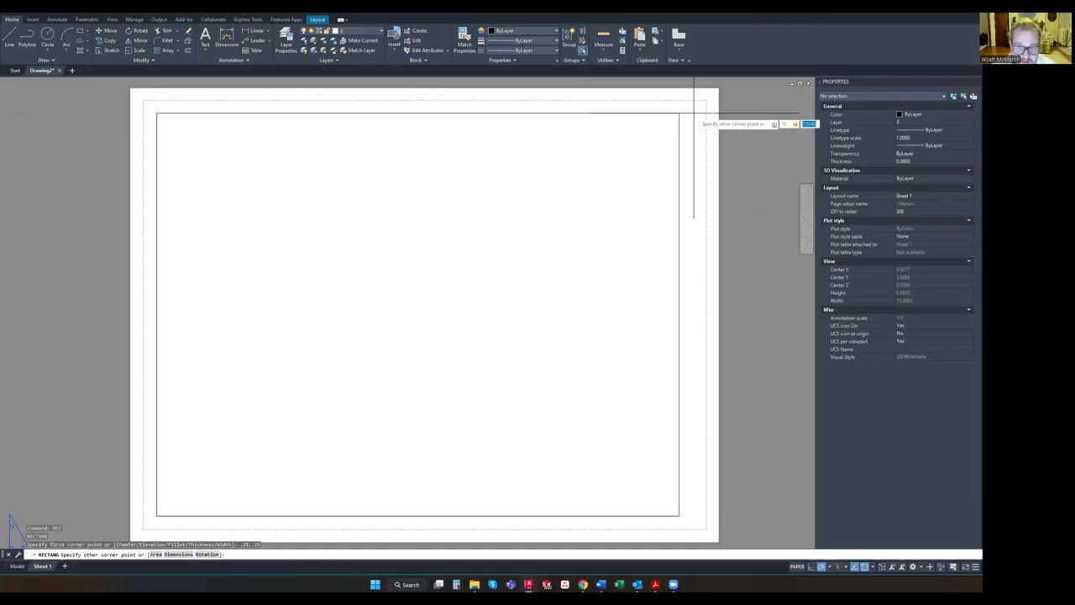
{"action": "type", "text": "5"}
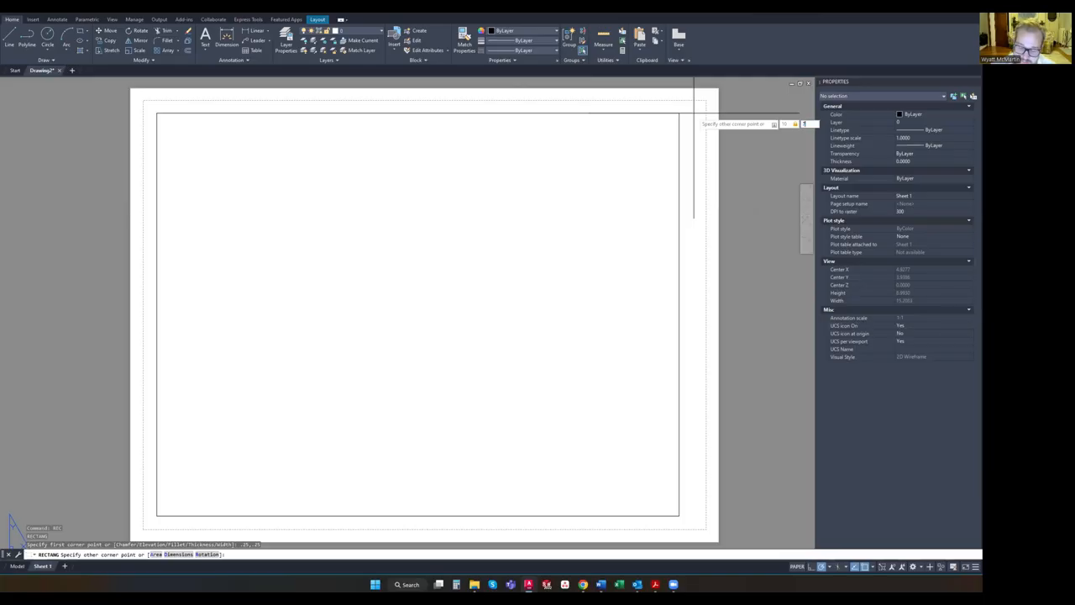
{"action": "key", "text": "Return"}
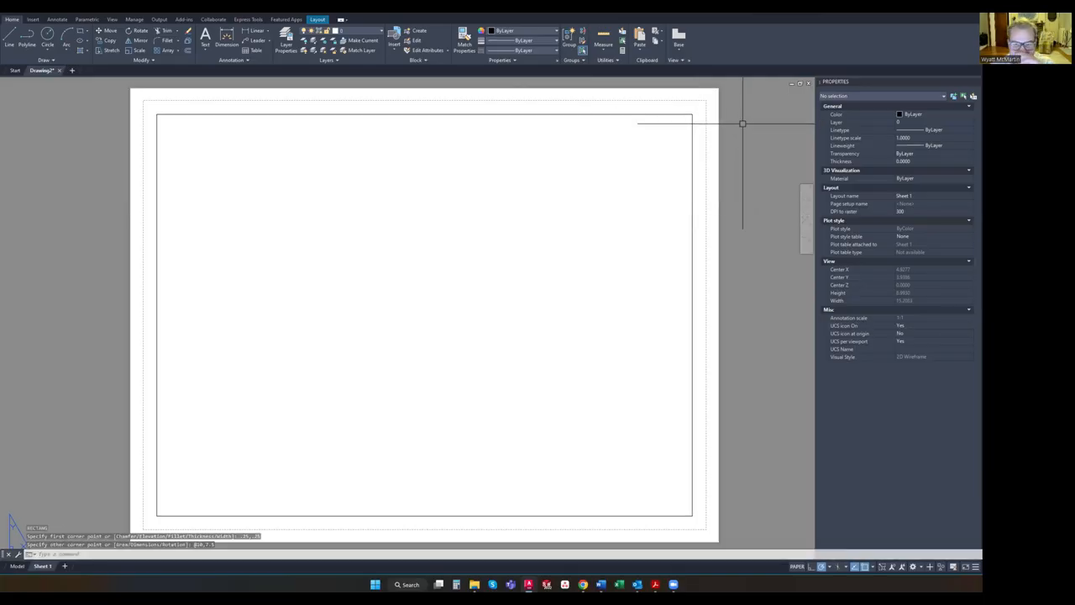
Select the border rectangle to examine its properties, and clear the selection
{"action": "left_click", "coordinate": [156, 326]}
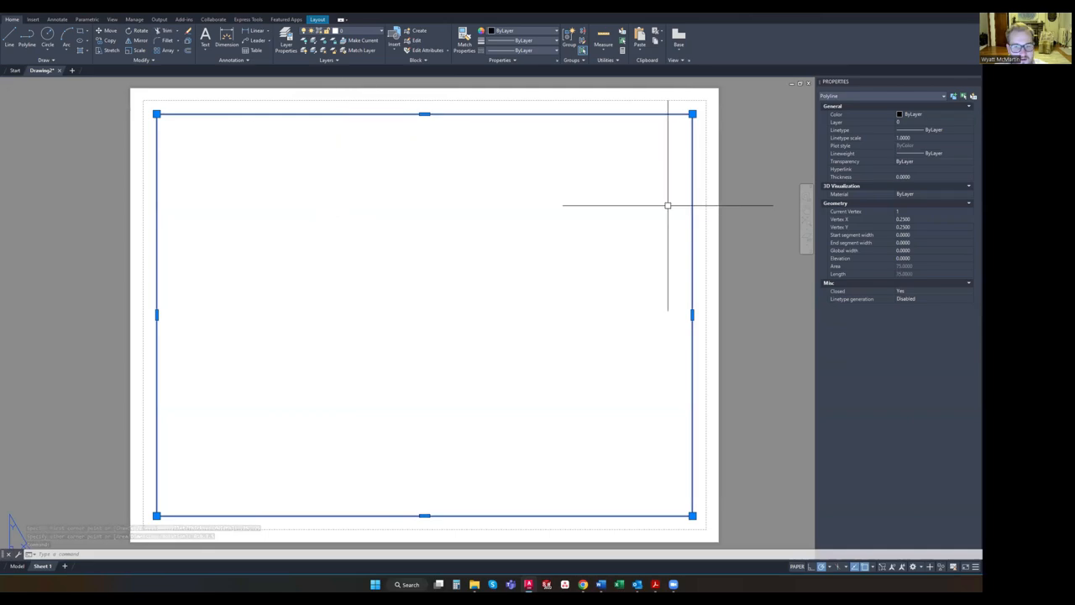
{"action": "key", "text": "Escape"}
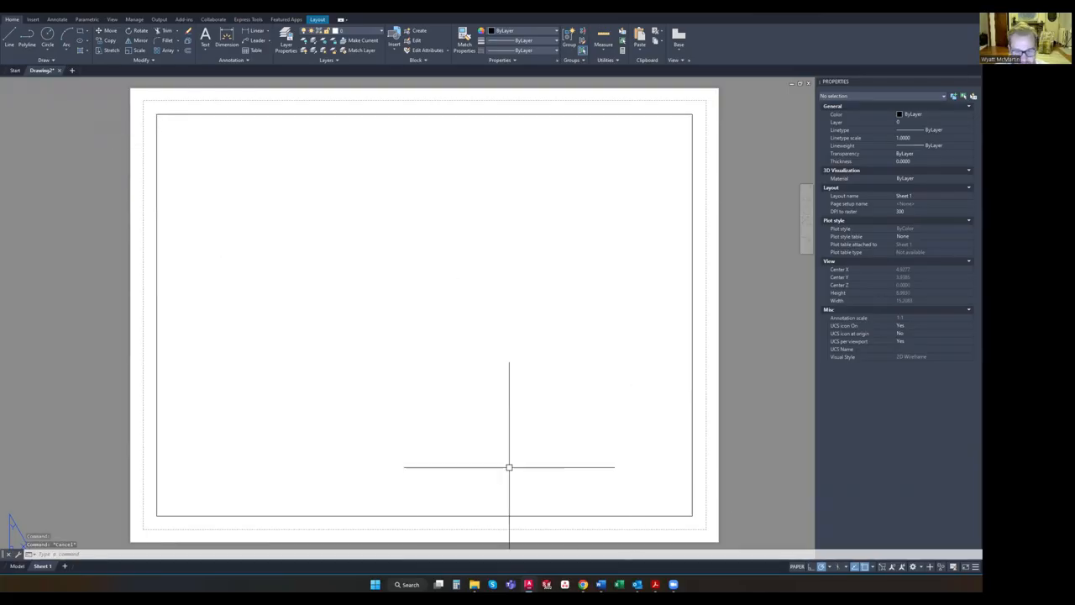
Start a rectangle, and switch object snap off and back on in the drafting settings
{"action": "left_click", "coordinate": [80, 31]}
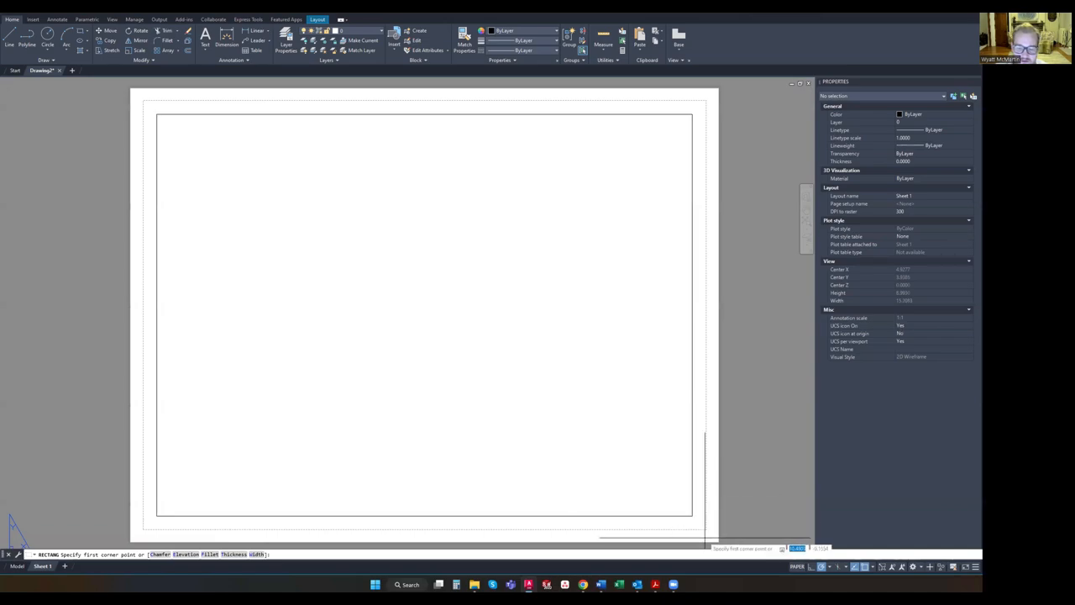
{"action": "left_click", "coordinate": [873, 567]}
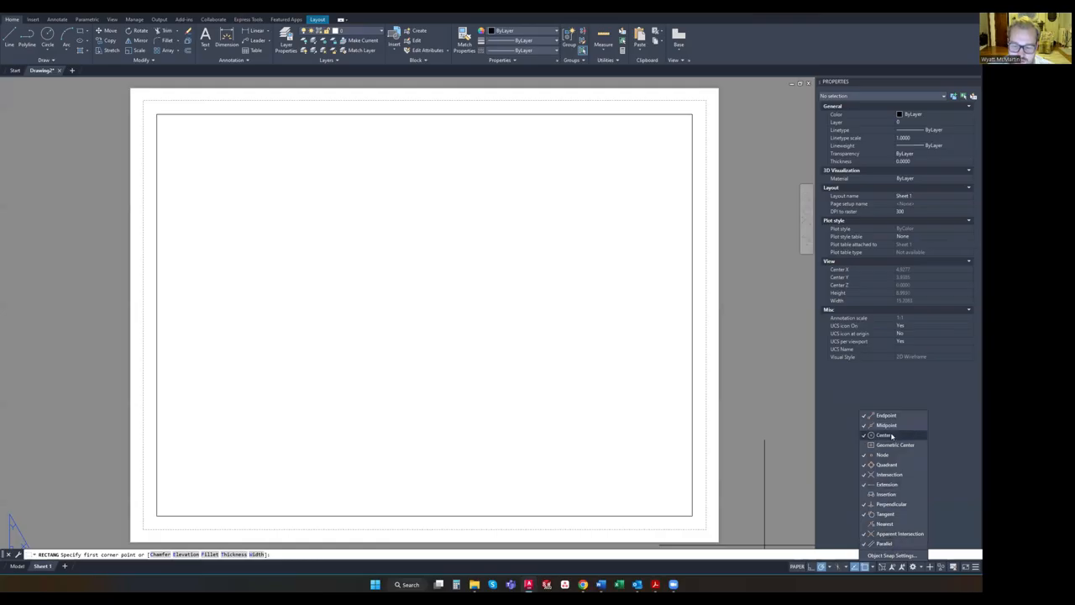
{"action": "left_click", "coordinate": [890, 557]}
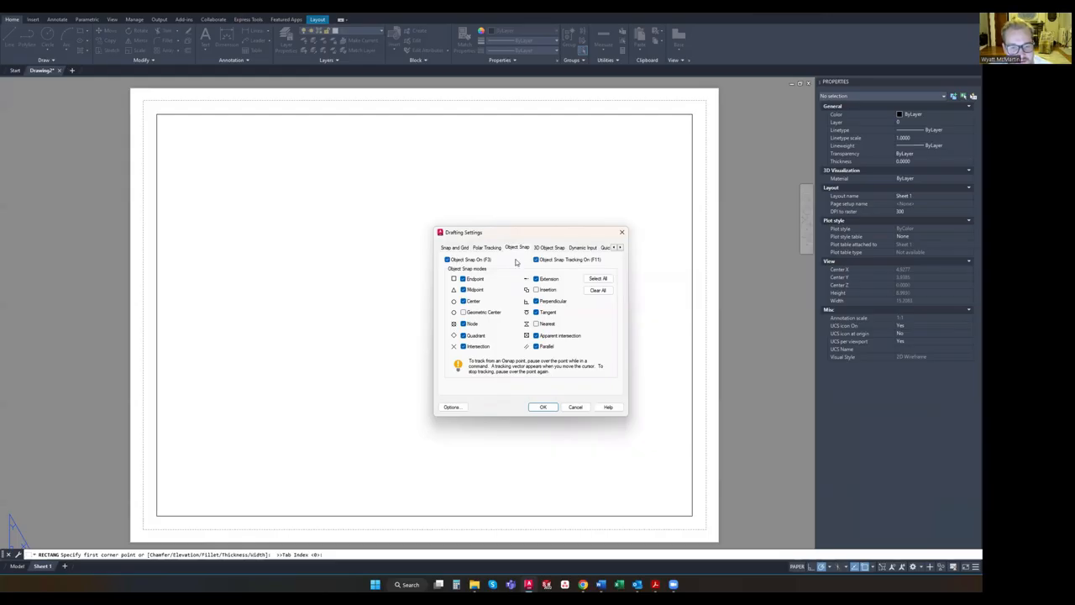
{"action": "left_click", "coordinate": [448, 260]}
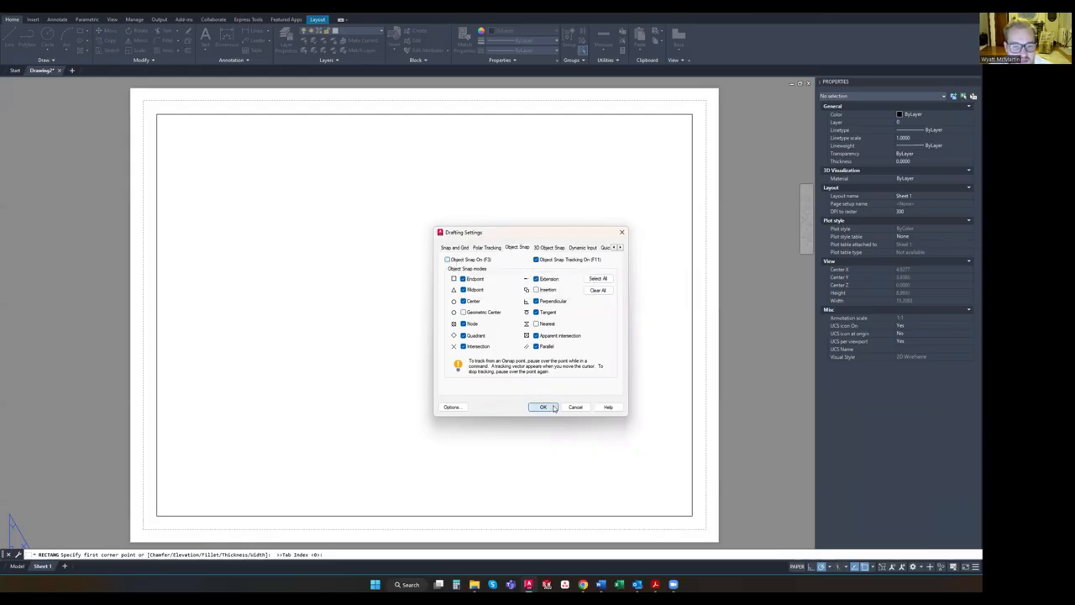
{"action": "key", "text": "Return"}
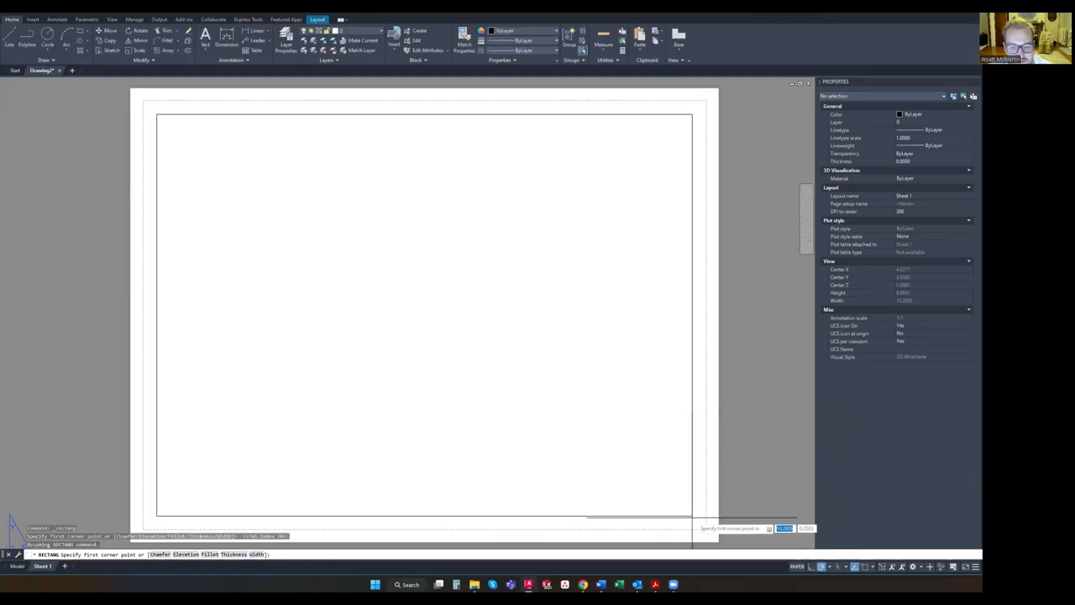
{"action": "left_click", "coordinate": [873, 567]}
{"action": "left_click", "coordinate": [892, 556]}
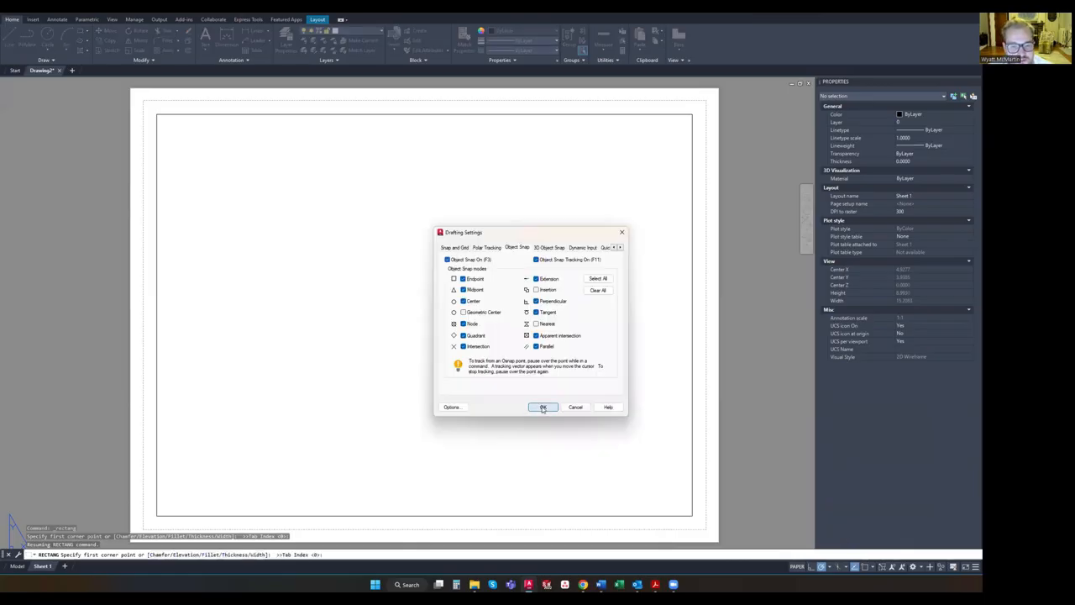
{"action": "left_click", "coordinate": [543, 407]}
Toggle object snap off and on three times while the Rectangle command is running, leaving it on
{"action": "left_click", "coordinate": [866, 569]}
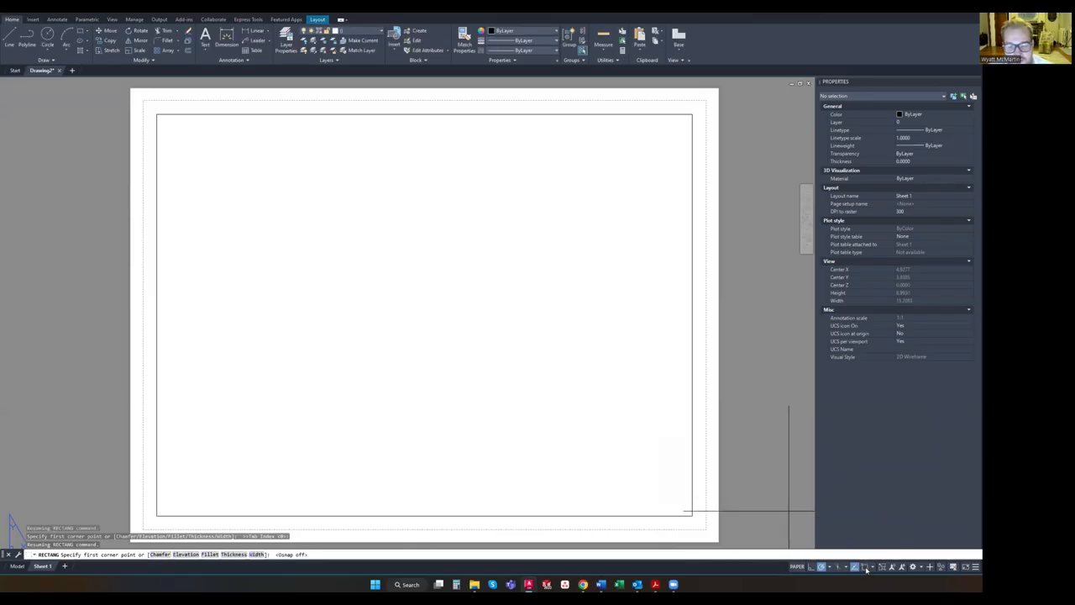
{"action": "left_click", "coordinate": [866, 568]}
{"action": "left_click", "coordinate": [865, 568]}
{"action": "left_click", "coordinate": [865, 568]}
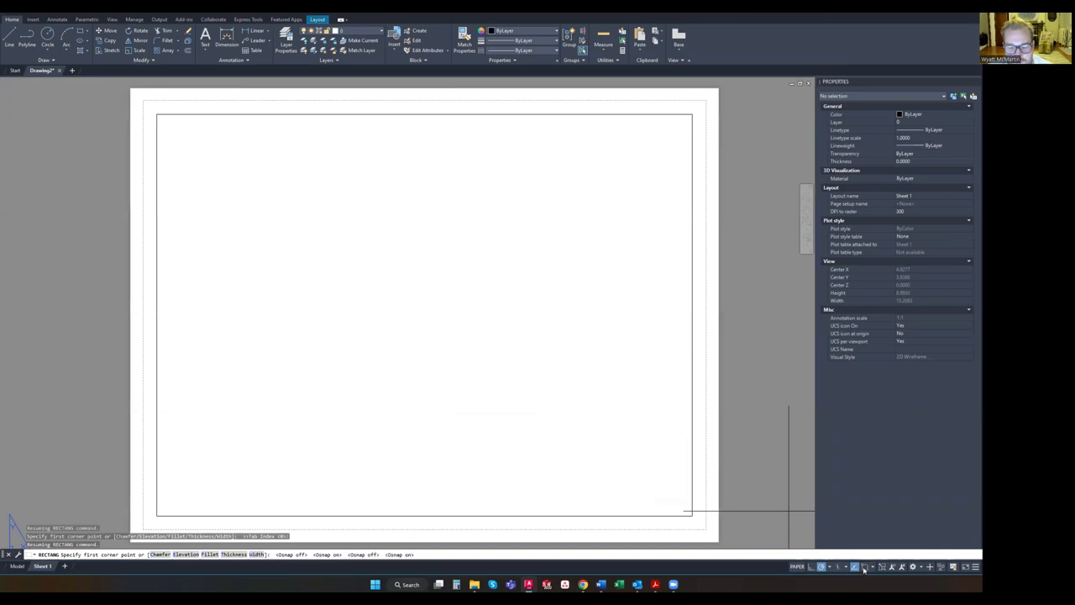
{"action": "left_click", "coordinate": [865, 568]}
{"action": "left_click", "coordinate": [865, 568]}
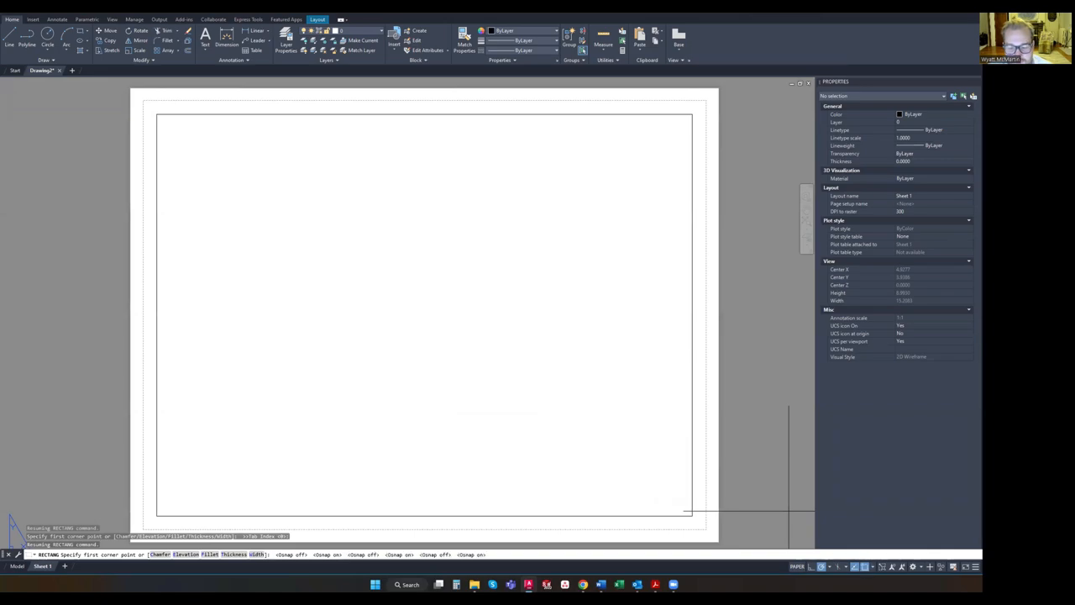
Try to draw a rectangle 2 units long from the border's lower-right corner, and erase it with a crossing selection
{"action": "left_click", "coordinate": [693, 515]}
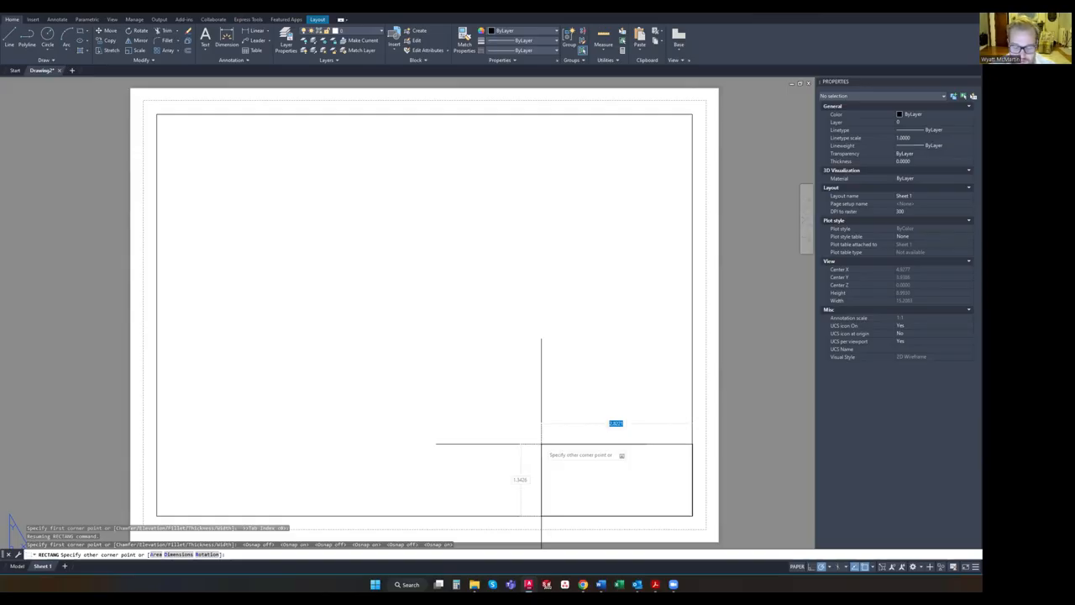
{"action": "type", "text": "3"}
{"action": "key", "text": "Return"}
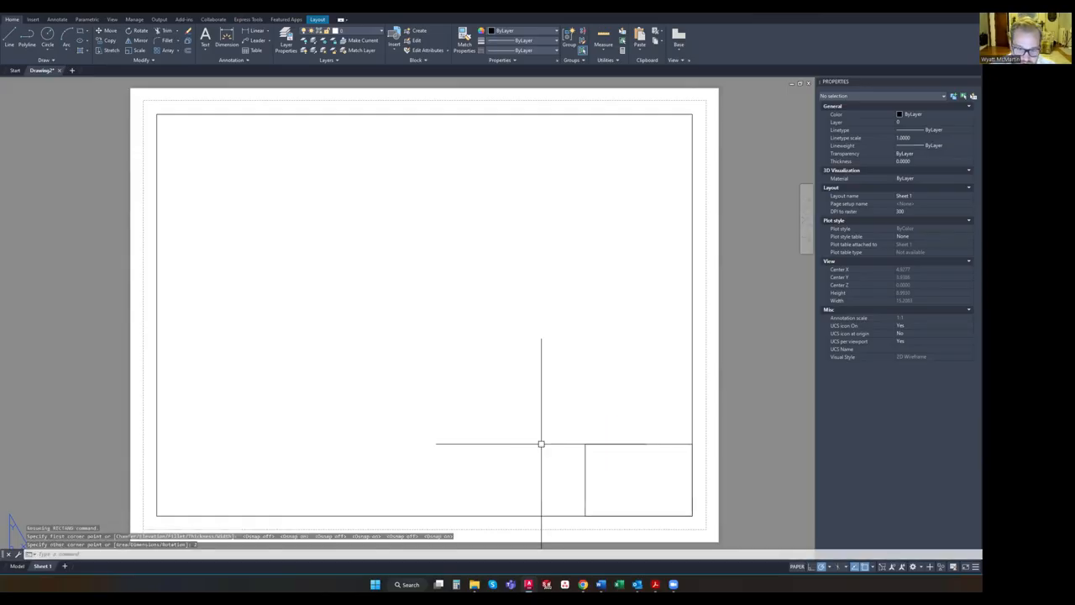
{"action": "type", "text": ".5"}
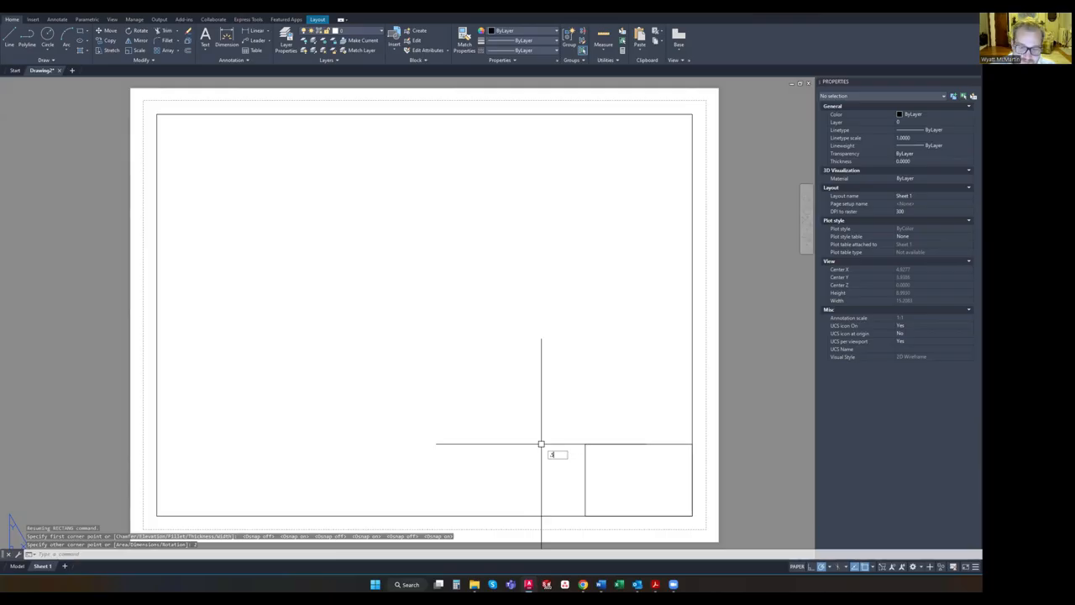
{"action": "key", "text": "Return"}
{"action": "key", "text": "Escape"}
{"action": "key", "text": "Escape"}
{"action": "key", "text": "Escape"}
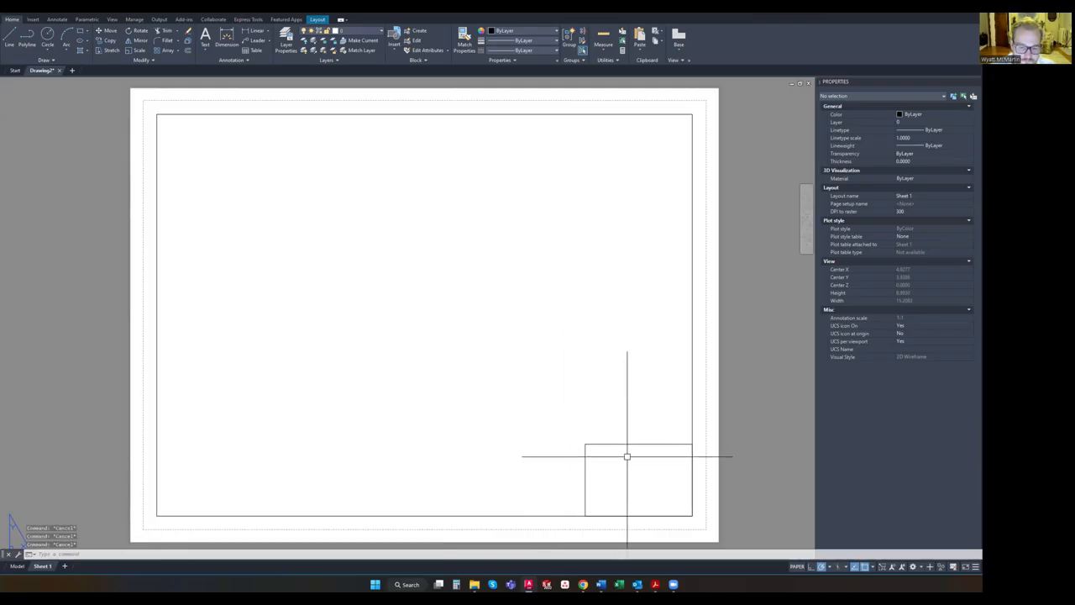
{"action": "left_click", "coordinate": [627, 457]}
{"action": "left_click", "coordinate": [587, 414]}
{"action": "key", "text": "Delete"}
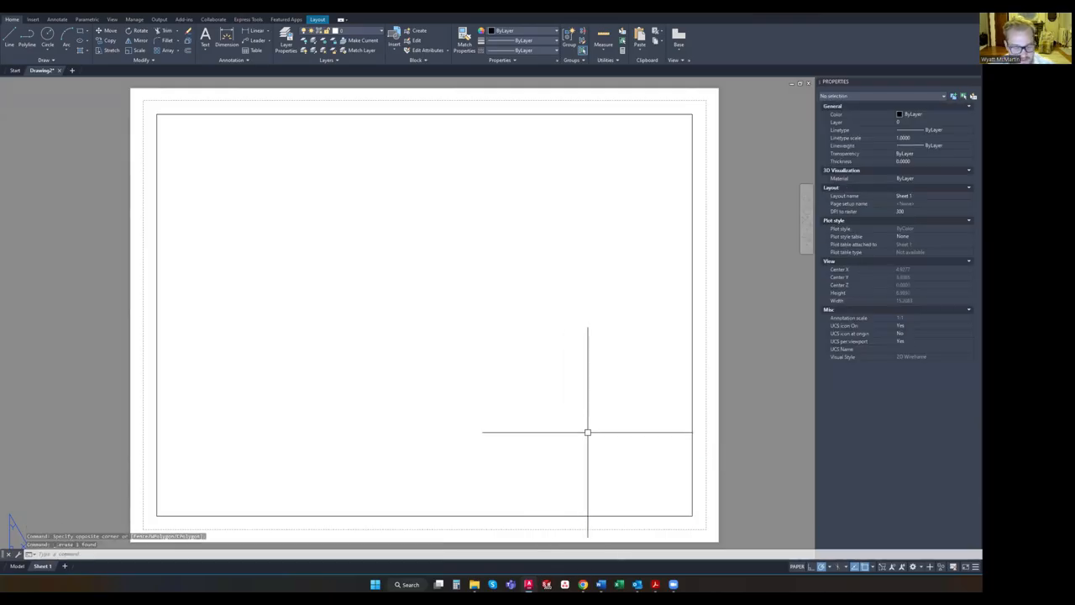
Draw a rectangle with length 2 and width .5 using the Dimensions option, placed inside the border from its lower-right corner
{"action": "type", "text": "rec"}
{"action": "key", "text": "Return"}
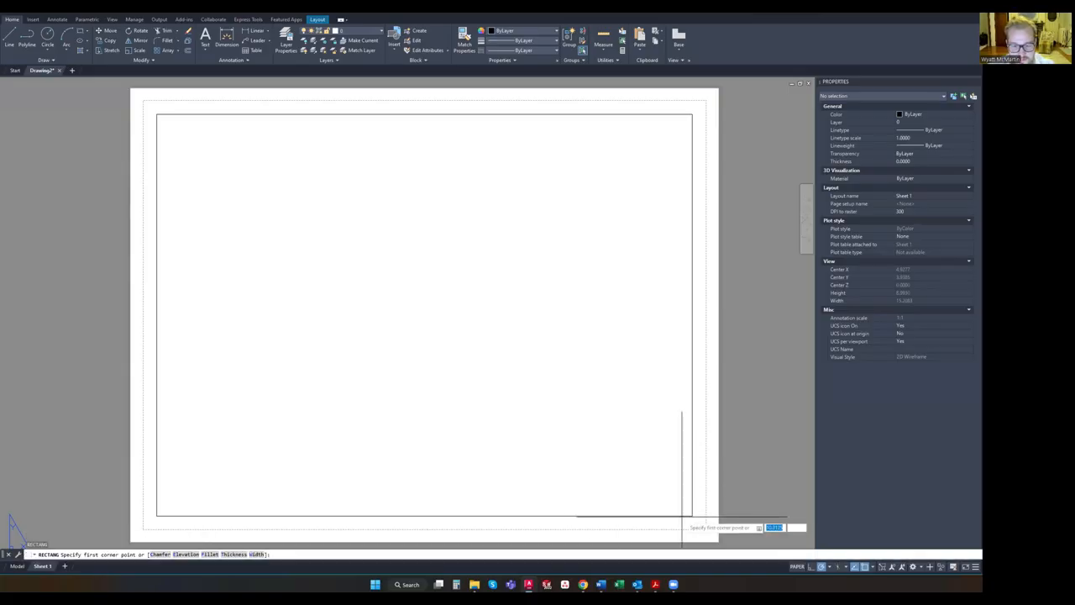
{"action": "left_click", "coordinate": [692, 516]}
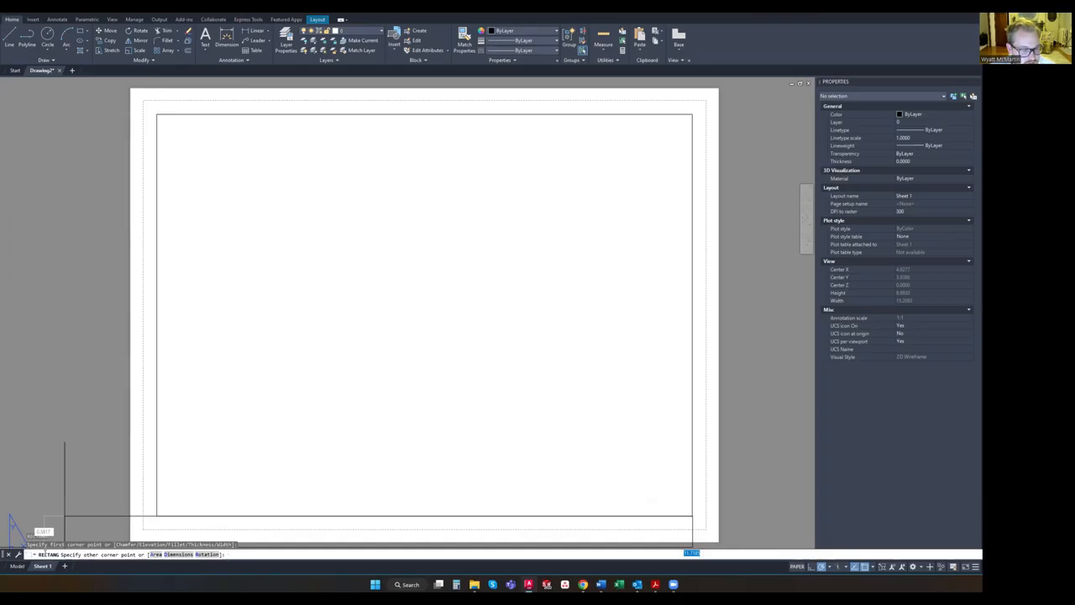
{"action": "left_click", "coordinate": [245, 554]}
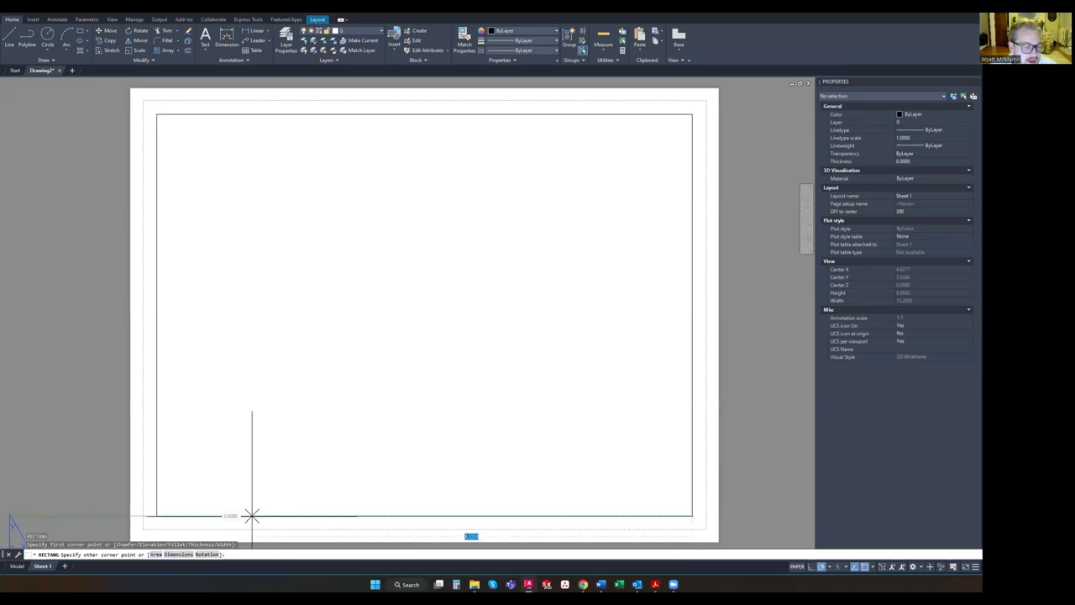
{"action": "type", "text": "d"}
{"action": "key", "text": "Return"}
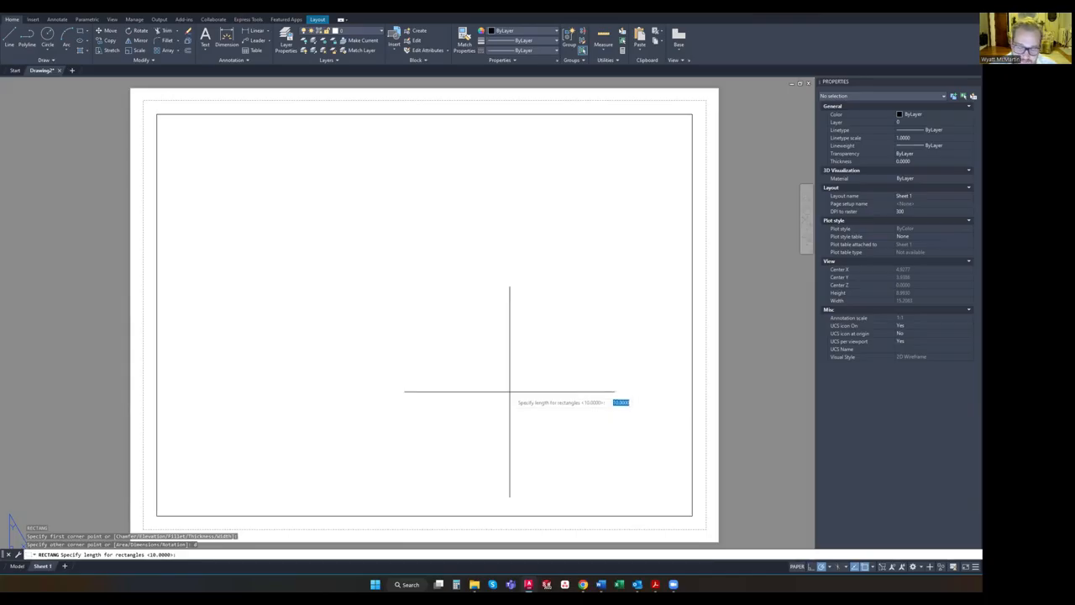
{"action": "type", "text": "2"}
{"action": "key", "text": "Return"}
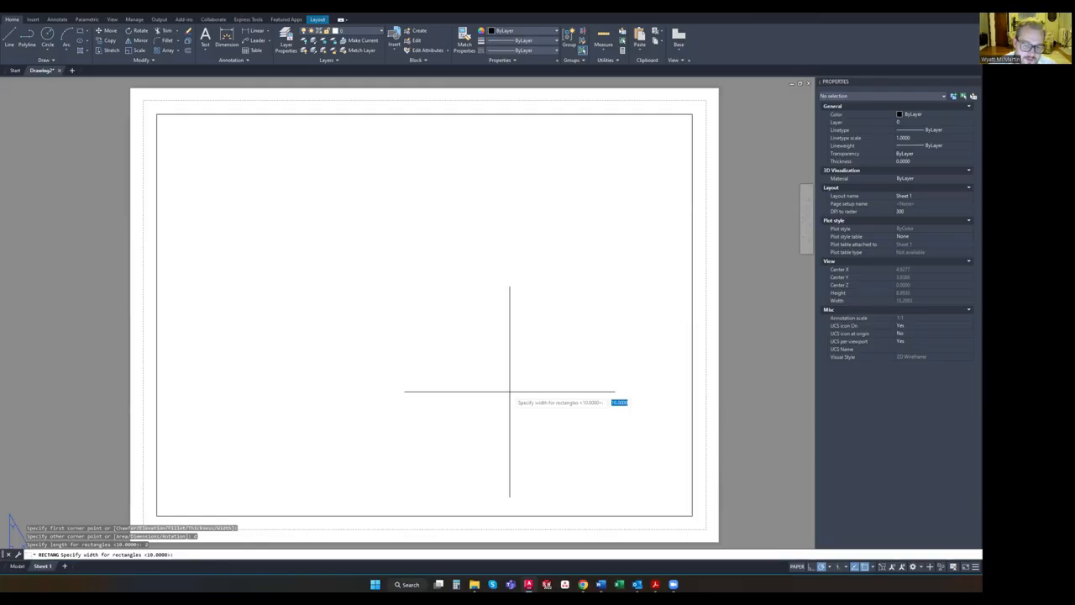
{"action": "type", "text": ".5"}
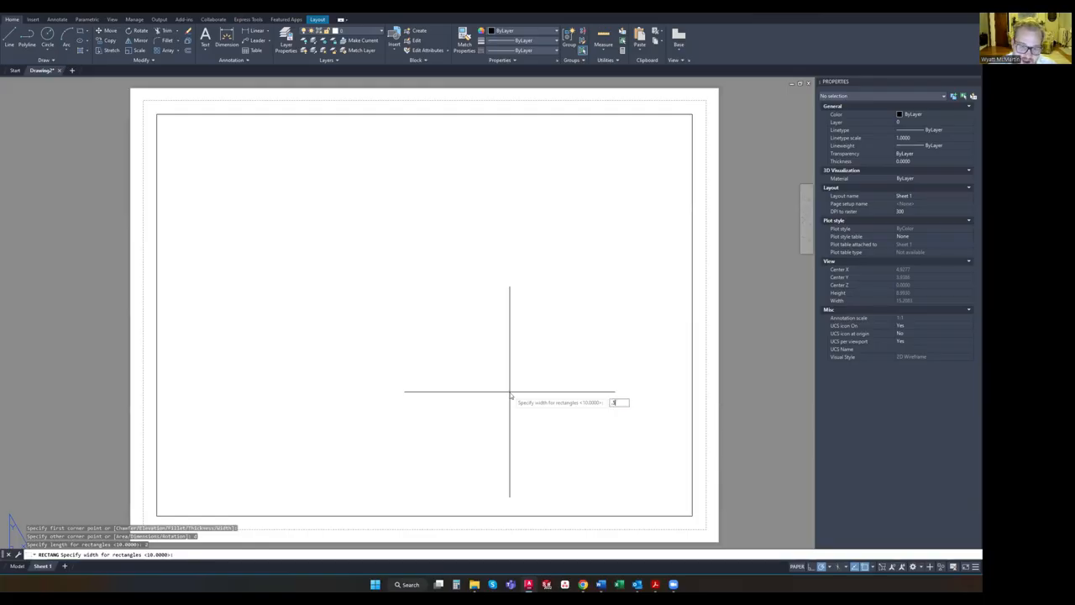
{"action": "key", "text": "Return"}
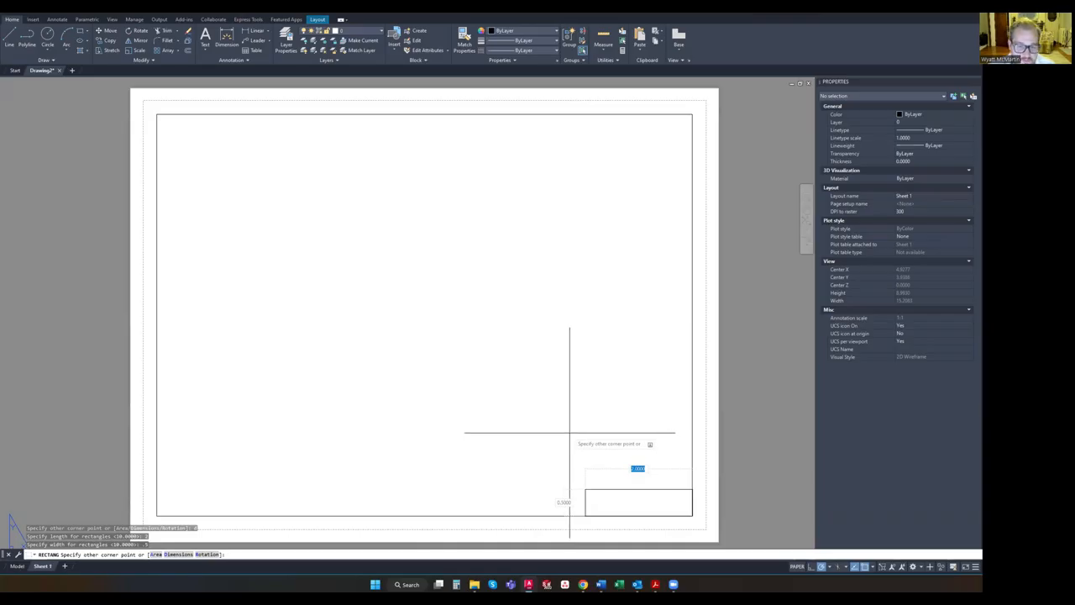
{"action": "middle_click_drag", "start_coordinate": [753, 468], "coordinate": [649, 405]}
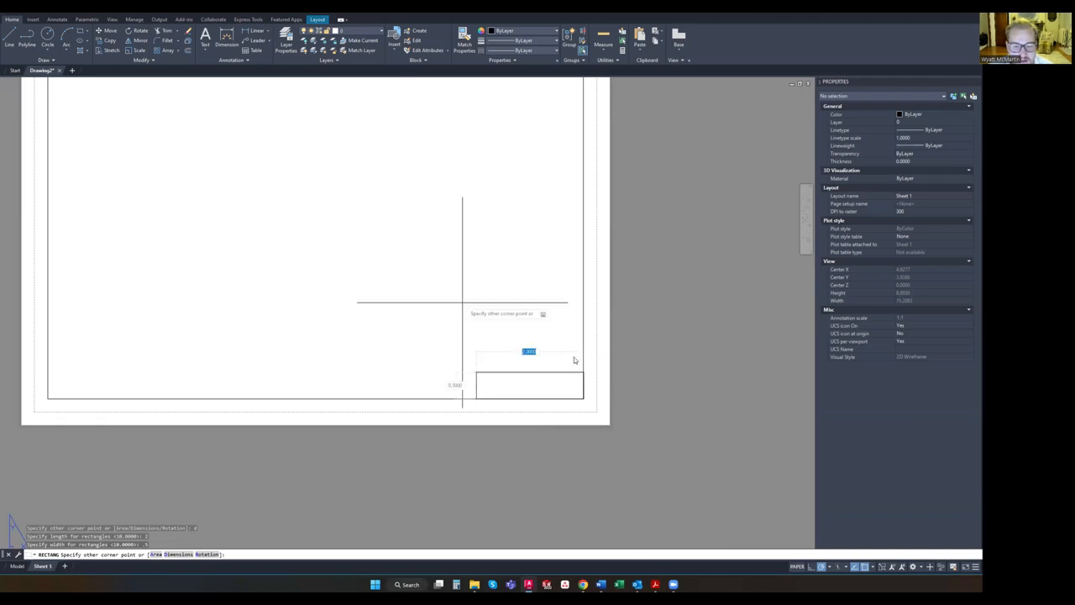
{"action": "middle_click_drag", "start_coordinate": [415, 311], "coordinate": [557, 445]}
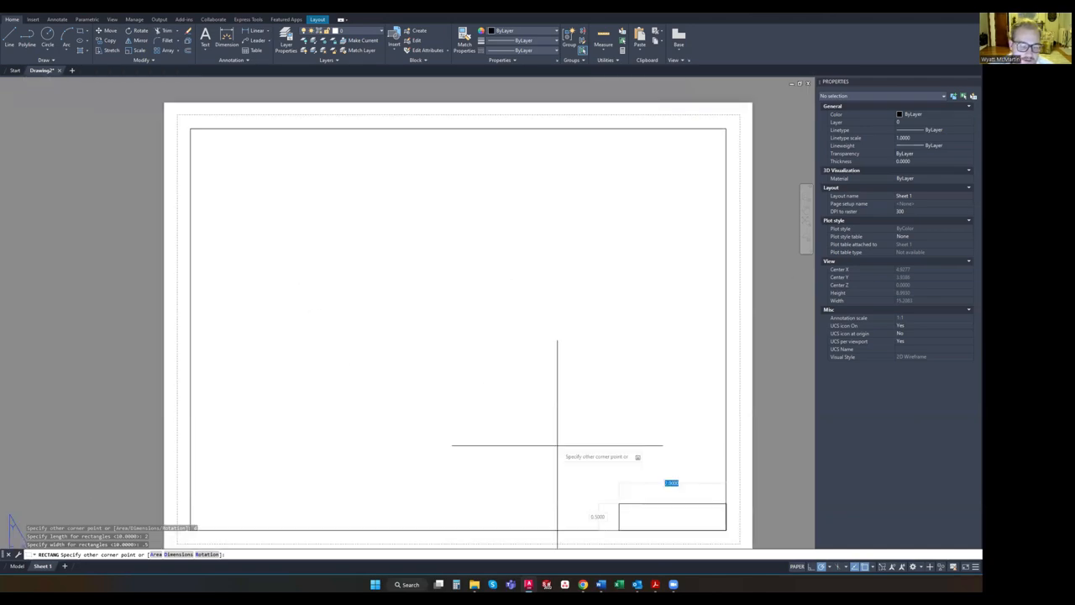
{"action": "left_click", "coordinate": [438, 376]}
Select the small corner rectangle with a crossing selection, and clear the selection
{"action": "middle_click_drag", "start_coordinate": [617, 435], "coordinate": [552, 405]}
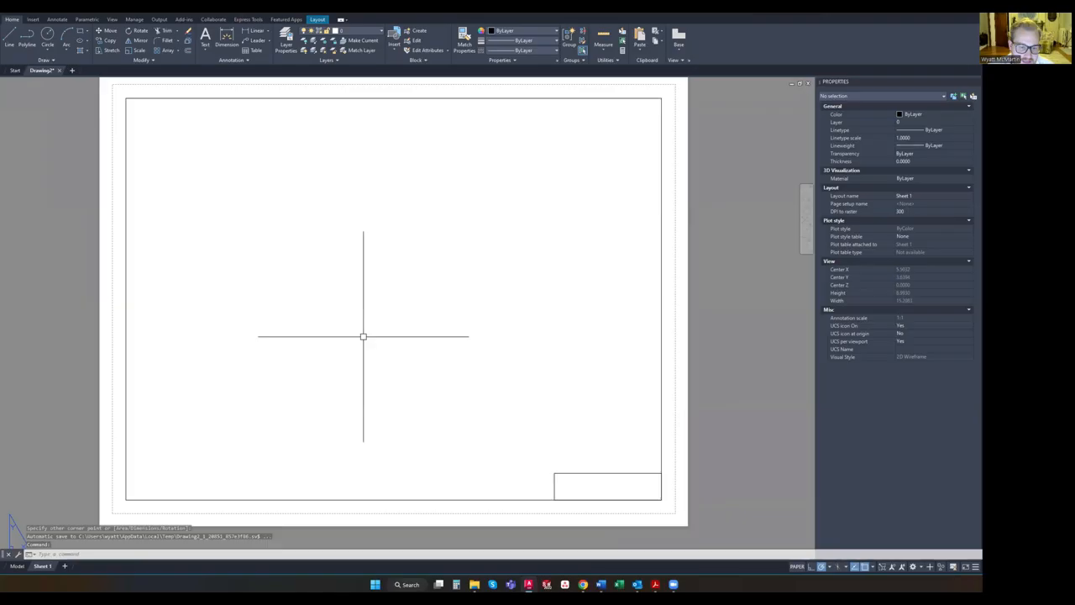
{"action": "left_click", "coordinate": [593, 501]}
{"action": "left_click", "coordinate": [526, 394]}
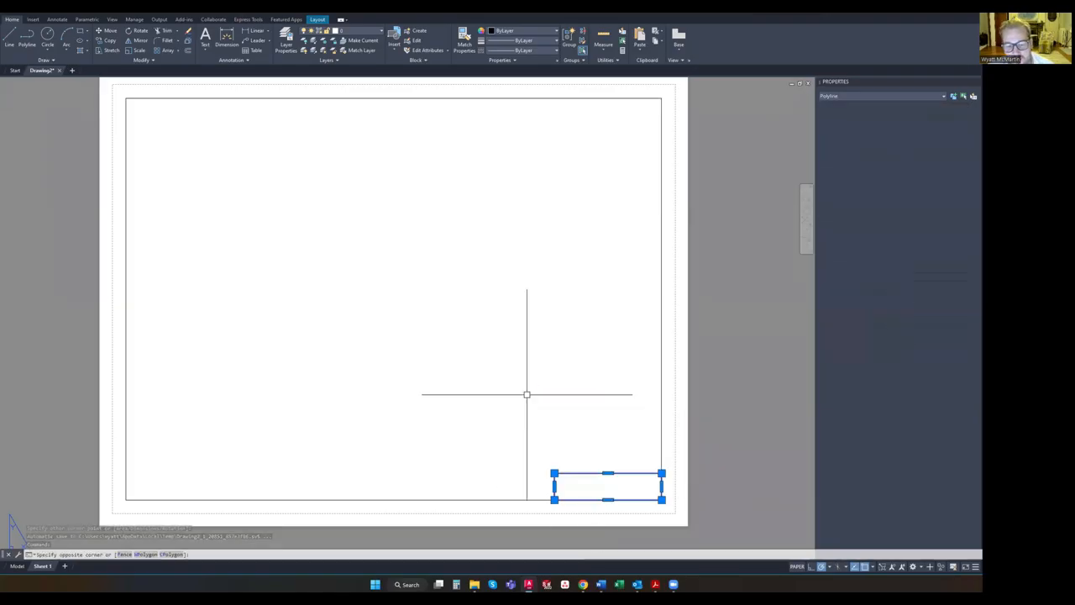
{"action": "key", "text": "Escape"}
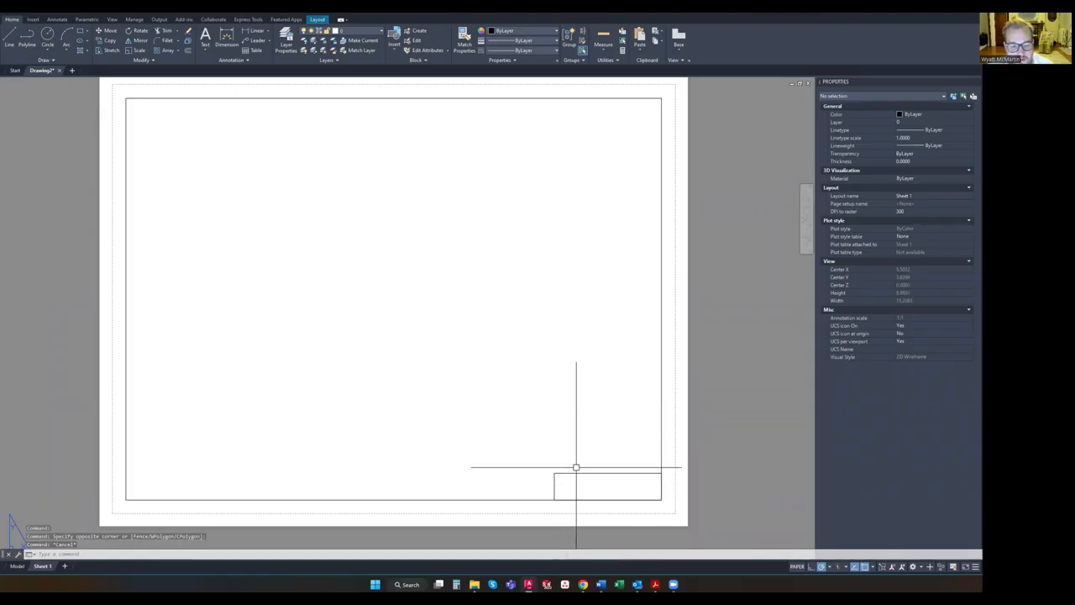
Draw a rectangle with length 2 and width .2 directly above the corner rectangle, starting from its upper-right corner
{"action": "left_click", "coordinate": [80, 31]}
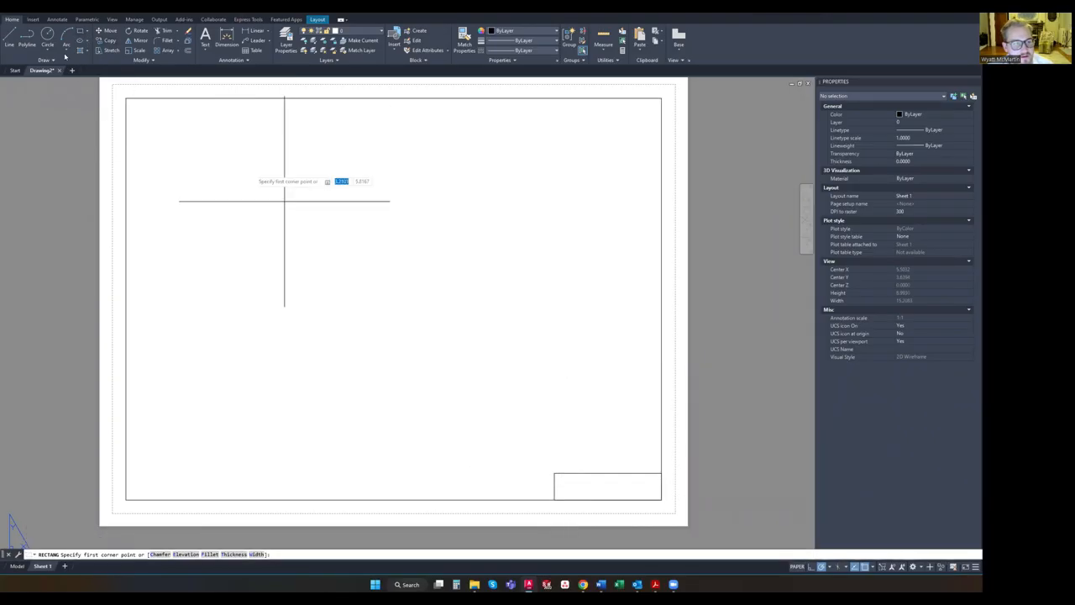
{"action": "left_click", "coordinate": [661, 473]}
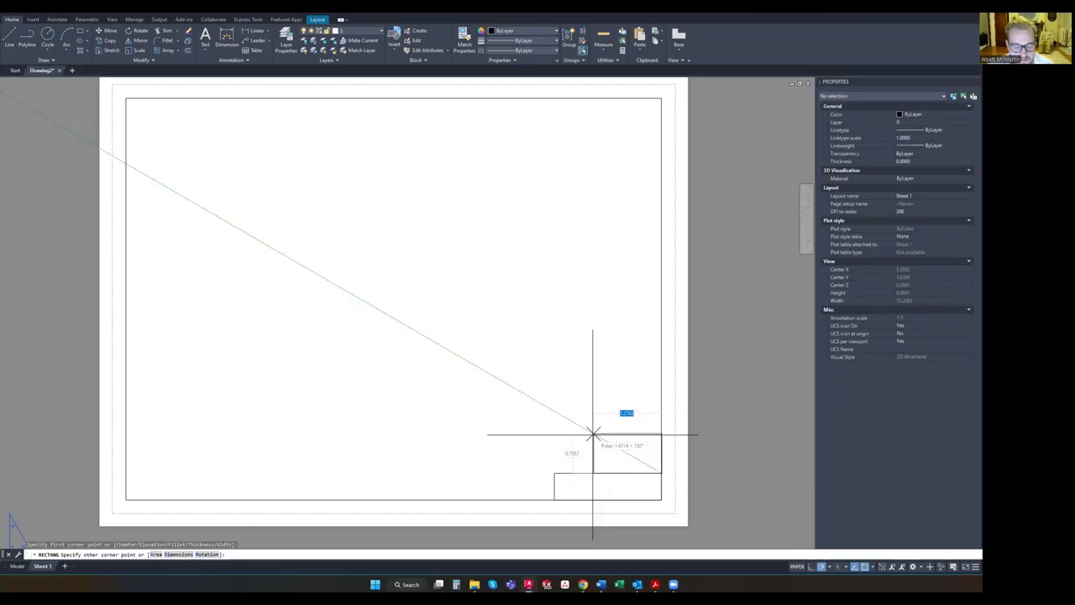
{"action": "type", "text": "d"}
{"action": "key", "text": "Return"}
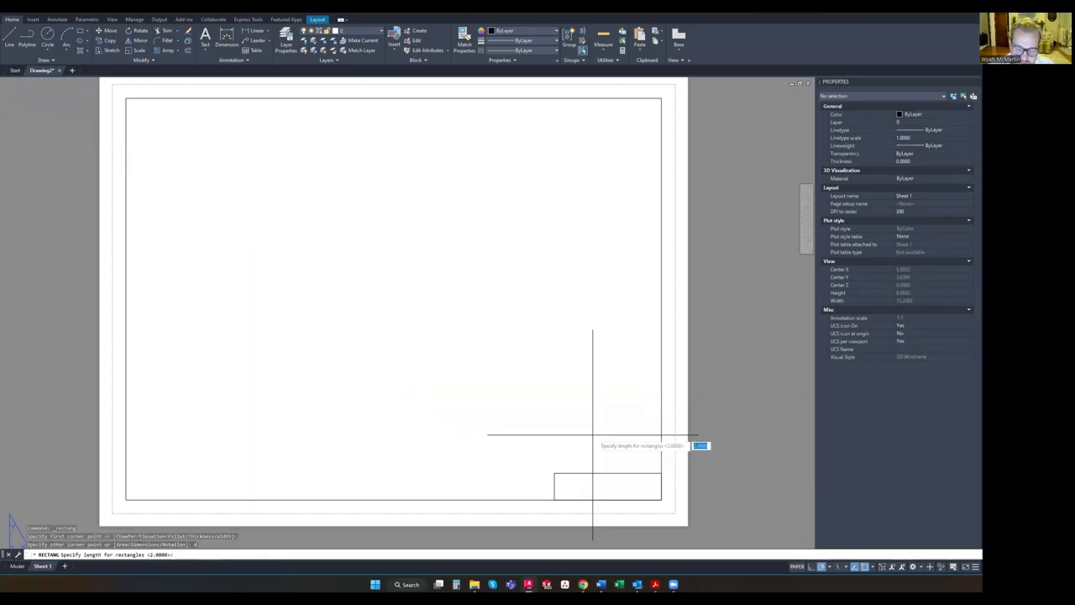
{"action": "type", "text": "2"}
{"action": "key", "text": "Return"}
{"action": "type", "text": ".2"}
{"action": "key", "text": "Return"}
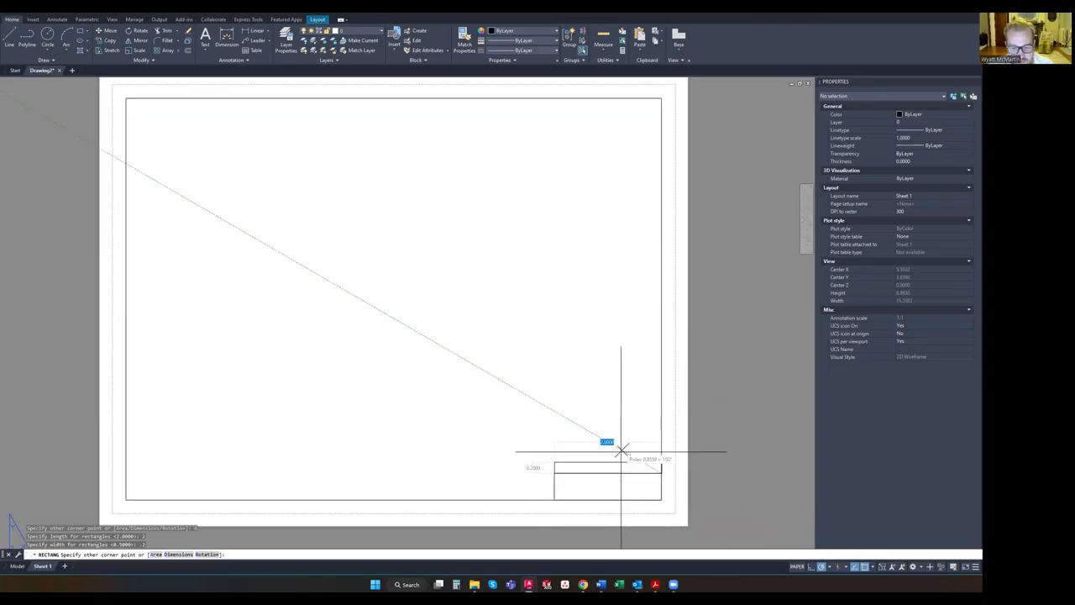
{"action": "left_click", "coordinate": [459, 346]}
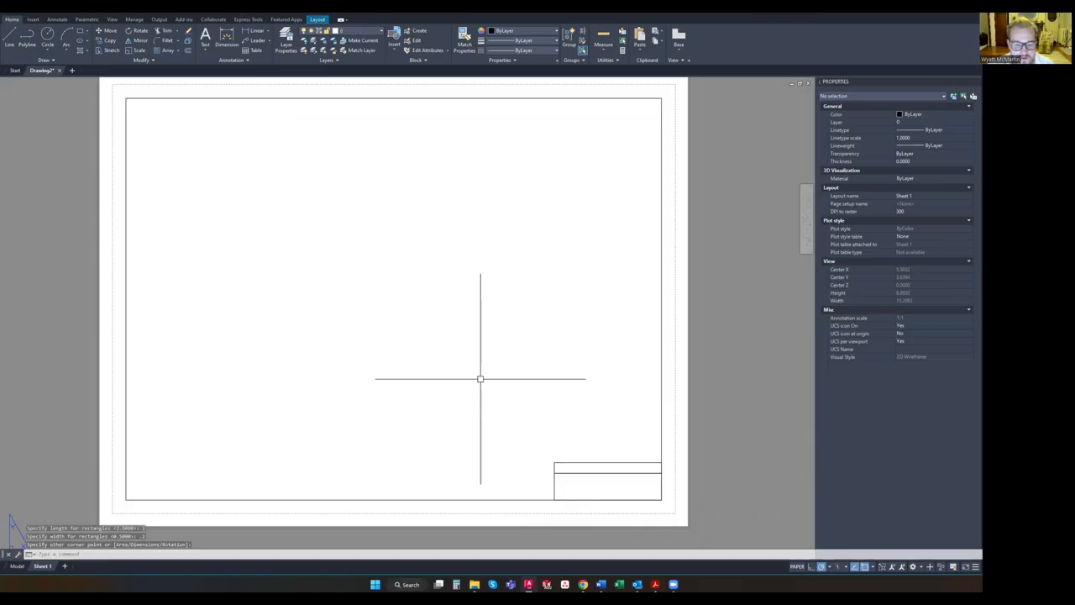
Draw a third title block rectangle with length 2 and width .2, starting from the upper-right corner of the second rectangle and extending leftward
{"action": "left_click", "coordinate": [79, 31]}
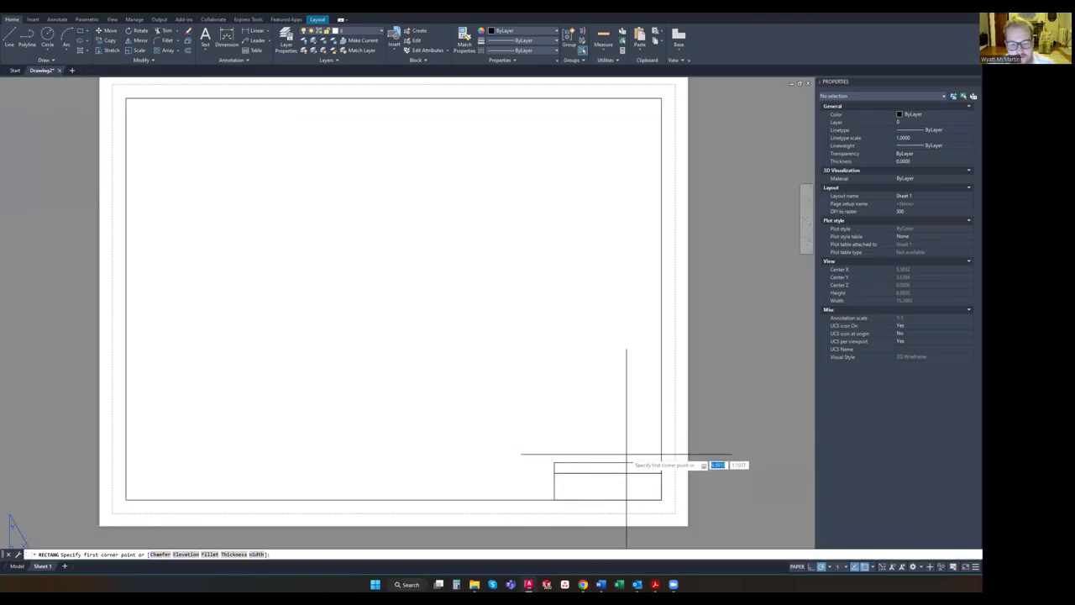
{"action": "left_click", "coordinate": [661, 462]}
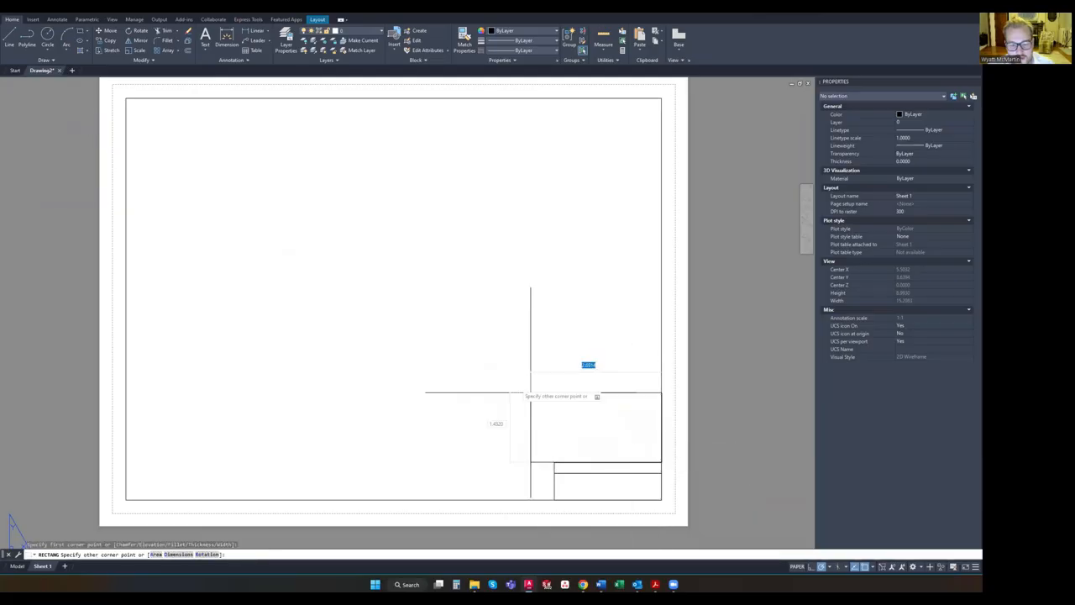
{"action": "key", "text": "Return"}
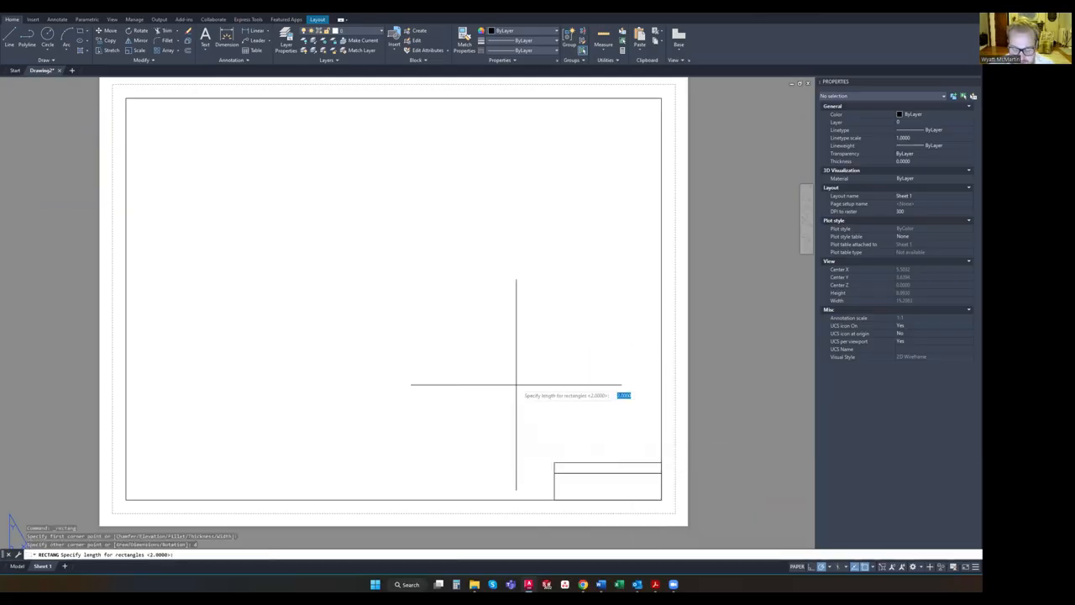
{"action": "type", "text": "2"}
{"action": "key", "text": "Return"}
{"action": "key", "text": "Return"}
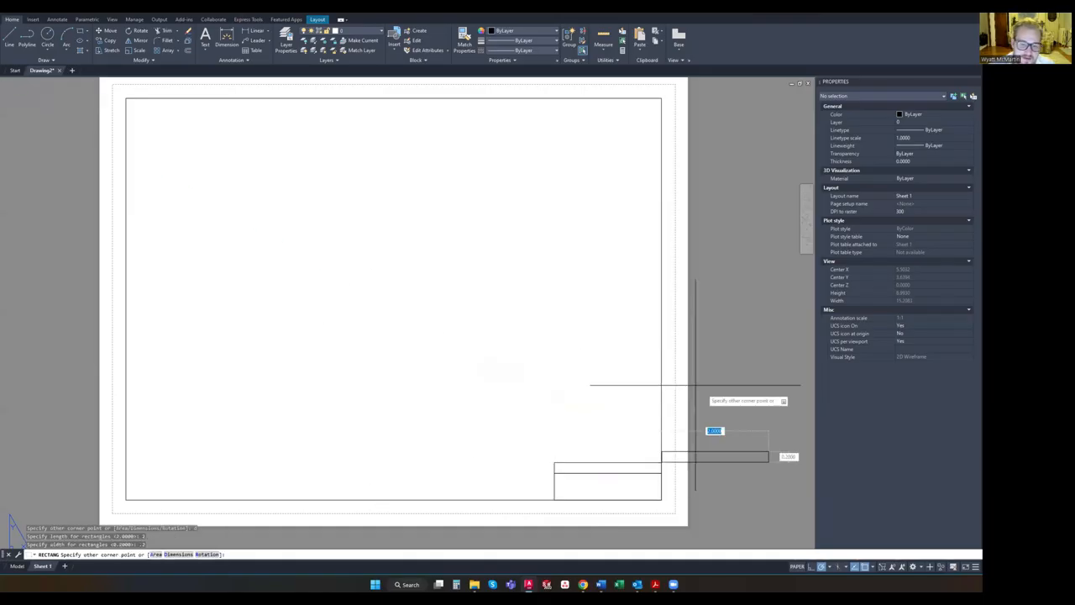
{"action": "left_click", "coordinate": [484, 337]}
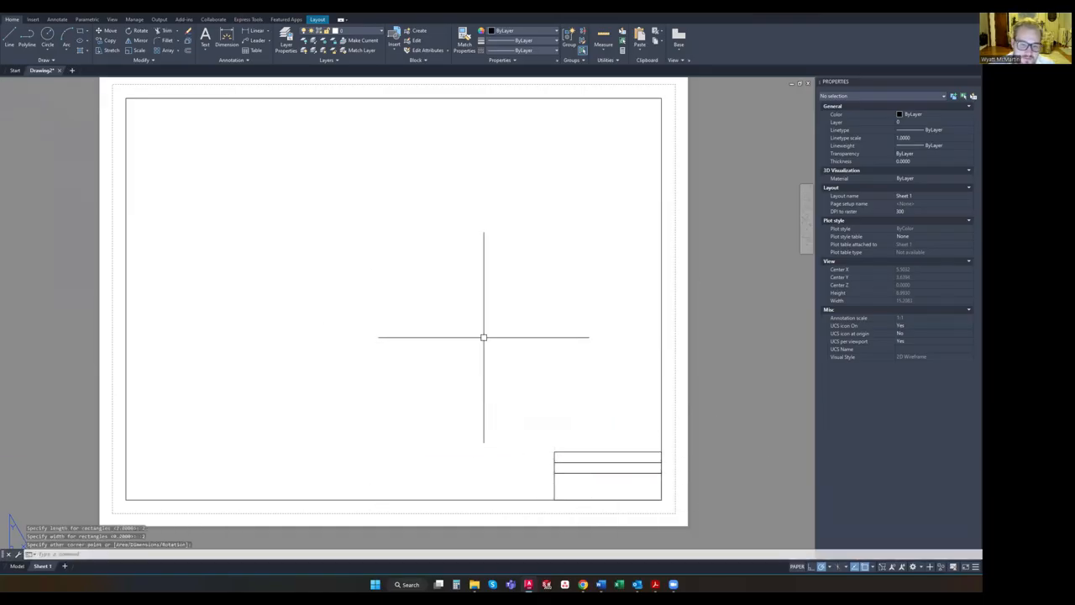
{"action": "key", "text": "Escape"}
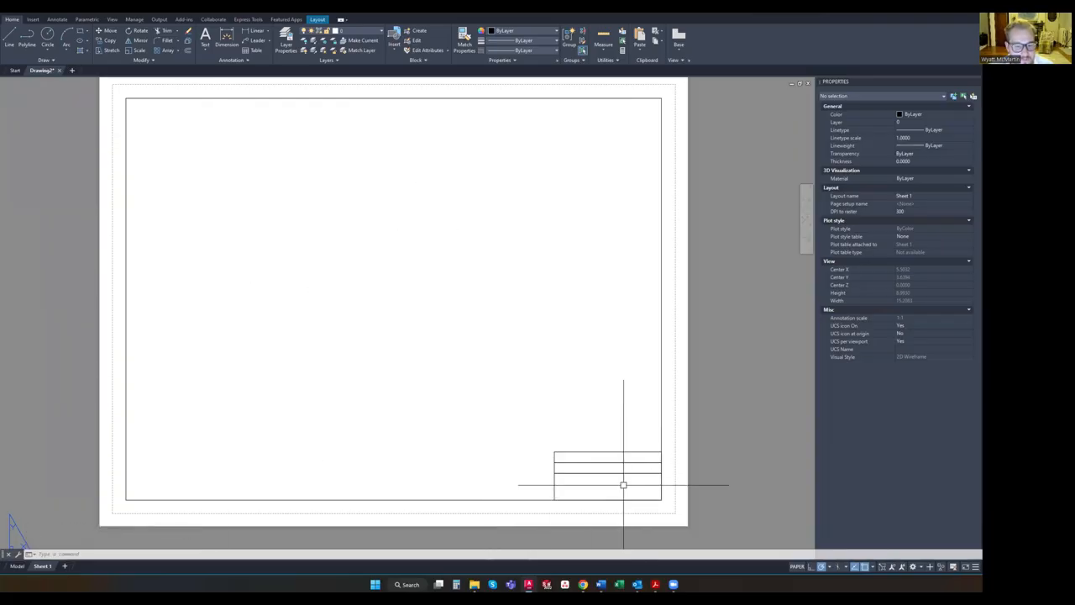
Examine the sheet border and the stacked title block rectangles, both up close and as a whole
{"action": "middle_click_drag", "start_coordinate": [600, 438], "coordinate": [497, 350]}
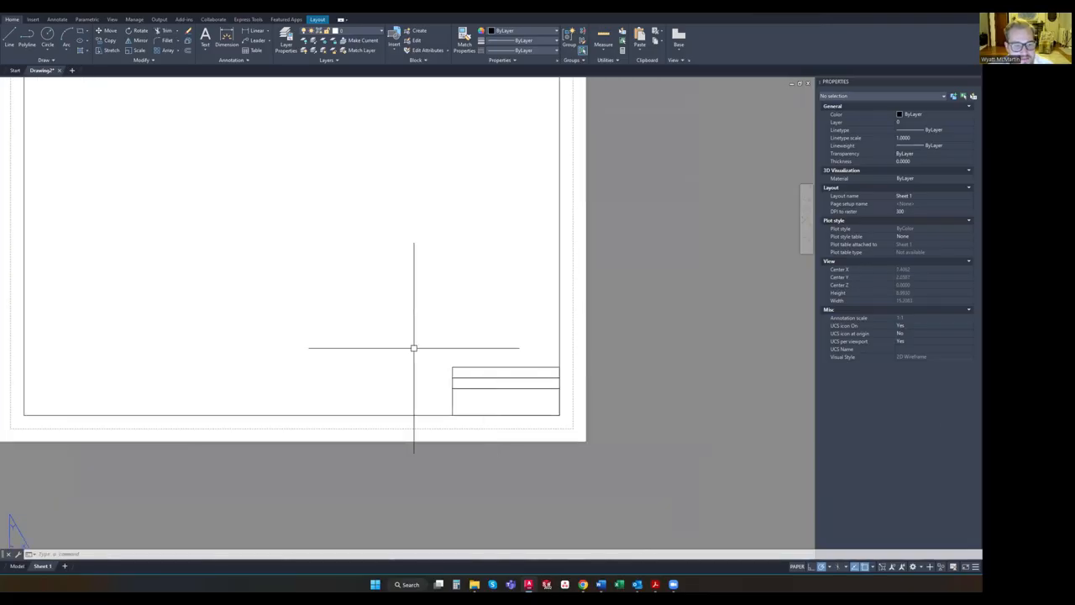
{"action": "middle_click_drag", "start_coordinate": [413, 347], "coordinate": [503, 424]}
{"action": "scroll", "coordinate": [448, 352], "scroll_direction": "down", "scroll_amount": 2}
{"action": "scroll", "coordinate": [432, 333], "scroll_direction": "up", "scroll_amount": 2}
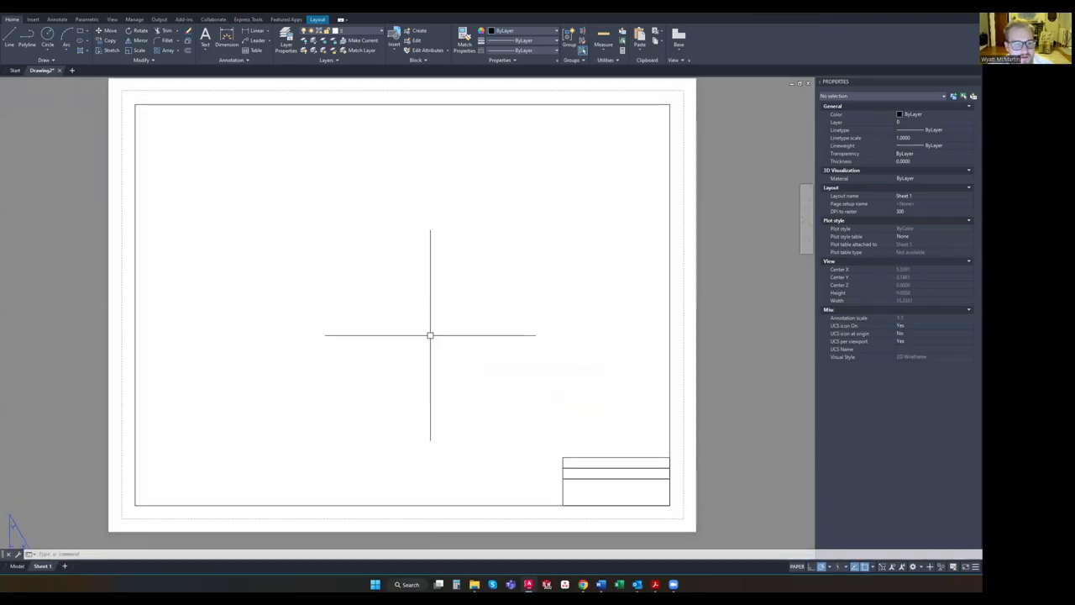
{"action": "middle_click_drag", "start_coordinate": [293, 257], "coordinate": [441, 301]}
{"action": "middle_click_drag", "start_coordinate": [387, 203], "coordinate": [278, 166]}
{"action": "middle_click_drag", "start_coordinate": [437, 292], "coordinate": [302, 211]}
{"action": "middle_click_drag", "start_coordinate": [301, 307], "coordinate": [427, 303]}
{"action": "middle_click_drag", "start_coordinate": [520, 377], "coordinate": [347, 314]}
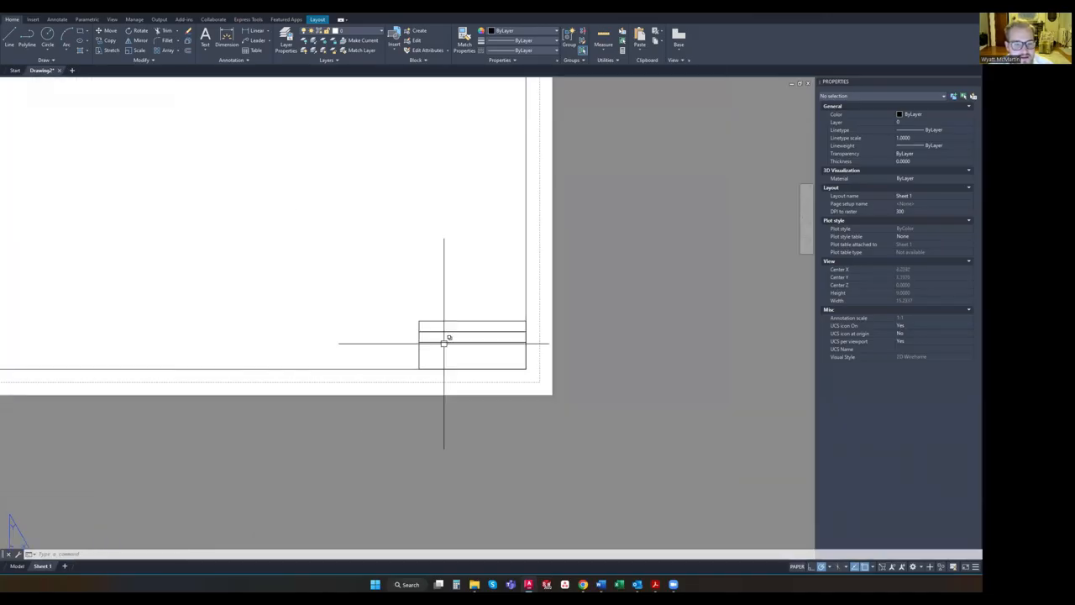
{"action": "middle_click_drag", "start_coordinate": [445, 341], "coordinate": [402, 342]}
{"action": "scroll", "coordinate": [420, 348], "scroll_direction": "up", "scroll_amount": 5}
{"action": "scroll", "coordinate": [420, 348], "scroll_direction": "down", "scroll_amount": 7}
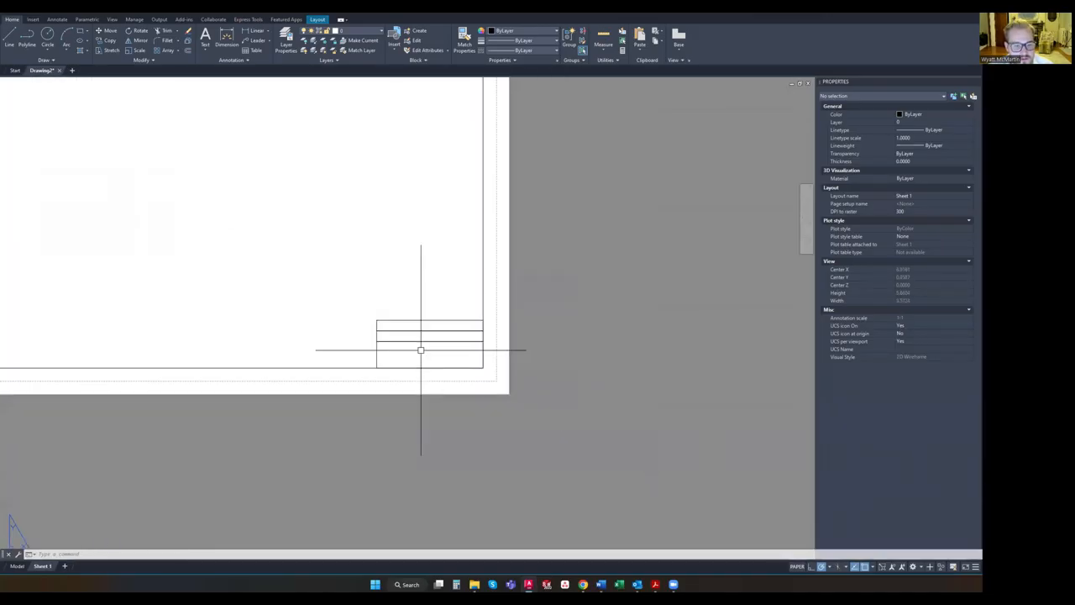
{"action": "scroll", "coordinate": [420, 343], "scroll_direction": "down", "scroll_amount": 2}
{"action": "scroll", "coordinate": [360, 317], "scroll_direction": "up", "scroll_amount": 2}
{"action": "middle_click_drag", "start_coordinate": [360, 317], "coordinate": [420, 331]}
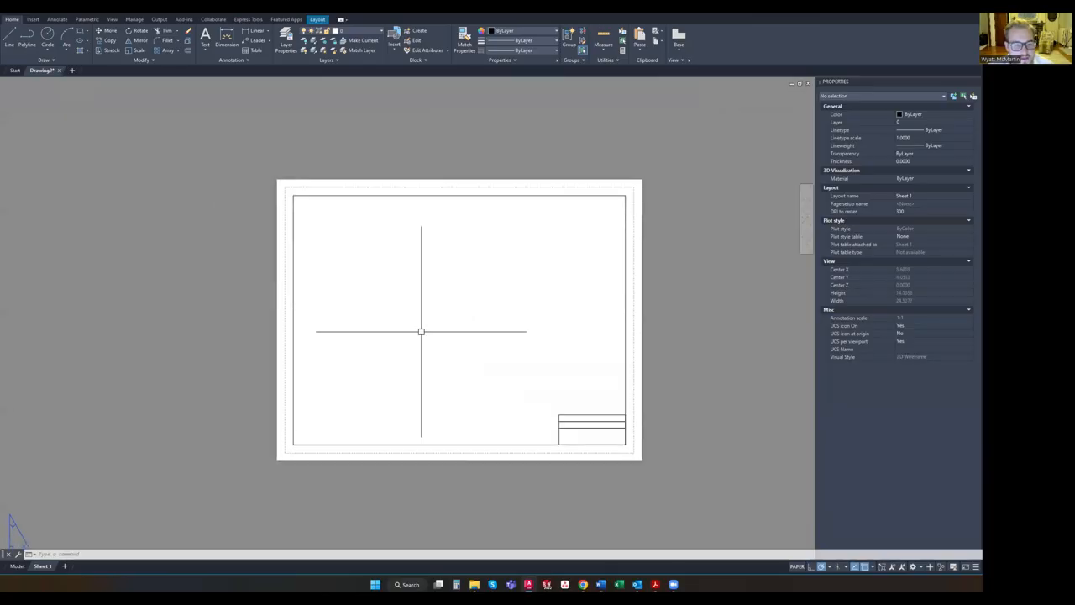
{"action": "scroll", "coordinate": [436, 330], "scroll_direction": "up", "scroll_amount": 2}
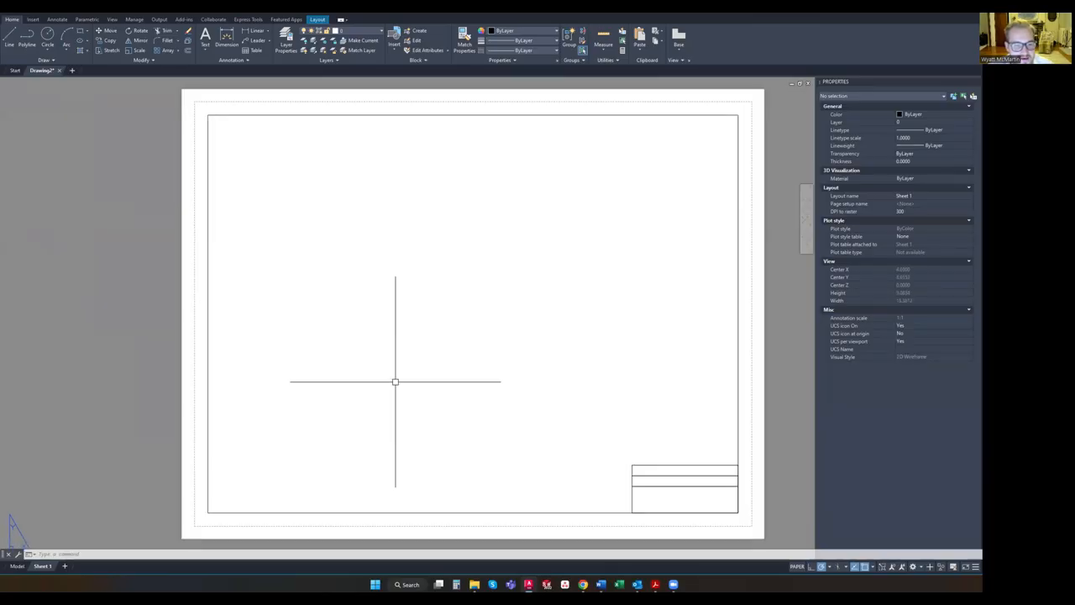
{"action": "middle_click_drag", "start_coordinate": [448, 308], "coordinate": [382, 291]}
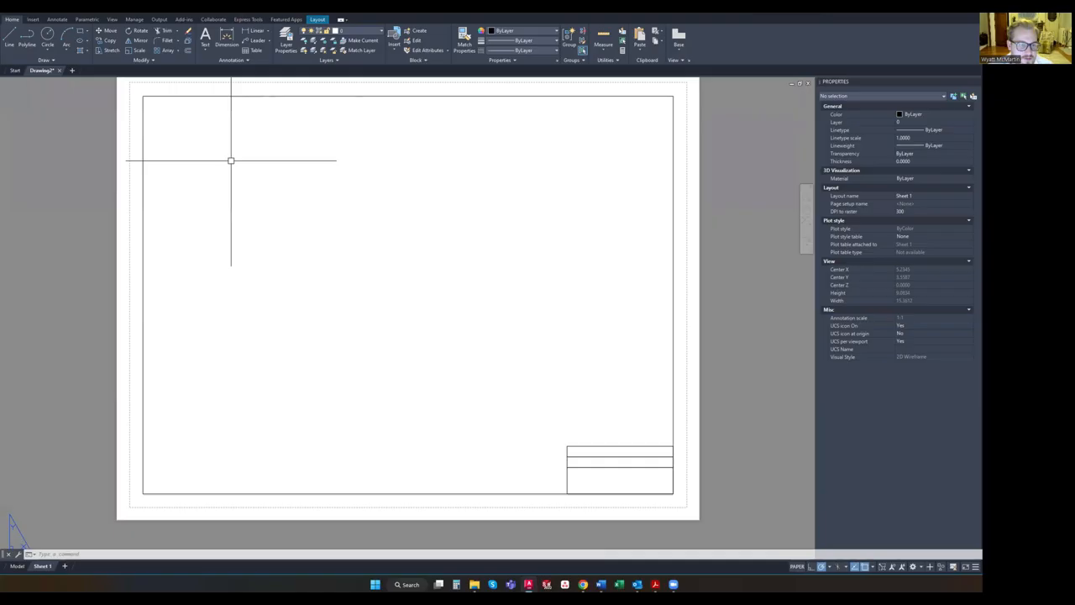
{"action": "middle_click_drag", "start_coordinate": [464, 267], "coordinate": [494, 288]}
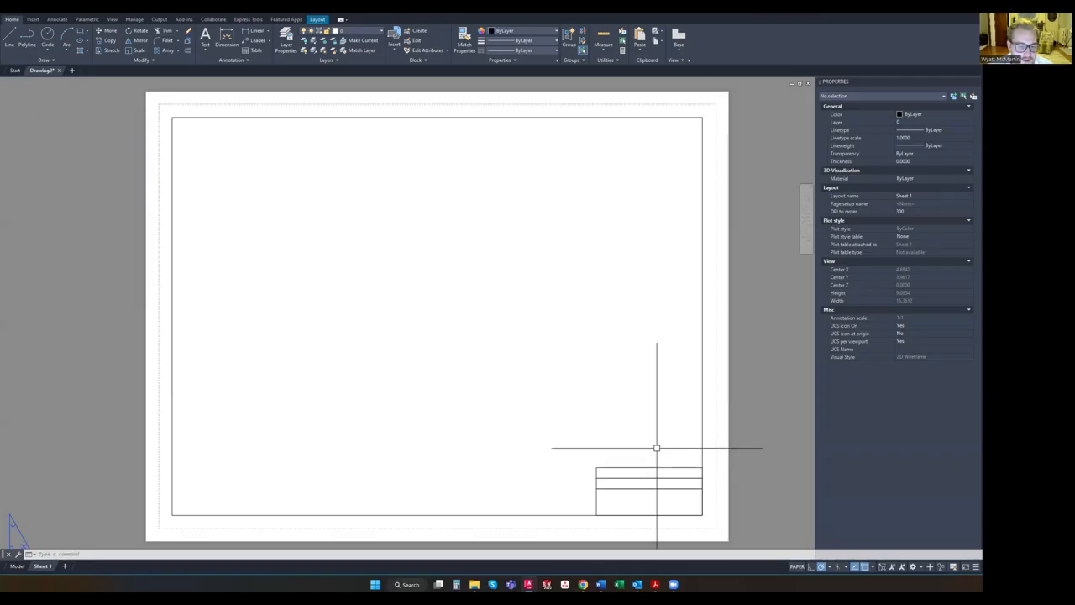
Add multiline text with the drafter's full name in the lowest title block rectangle, spanning from its upper-left to its lower-right corner
{"action": "middle_click_drag", "start_coordinate": [669, 482], "coordinate": [492, 328]}
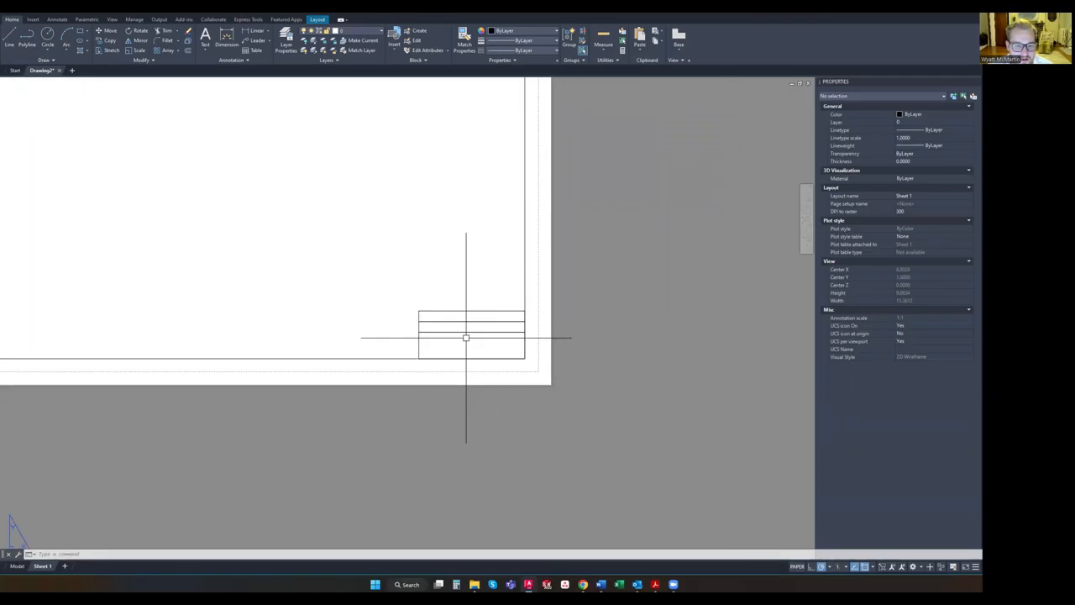
{"action": "scroll", "coordinate": [473, 344], "scroll_direction": "up", "scroll_amount": 6}
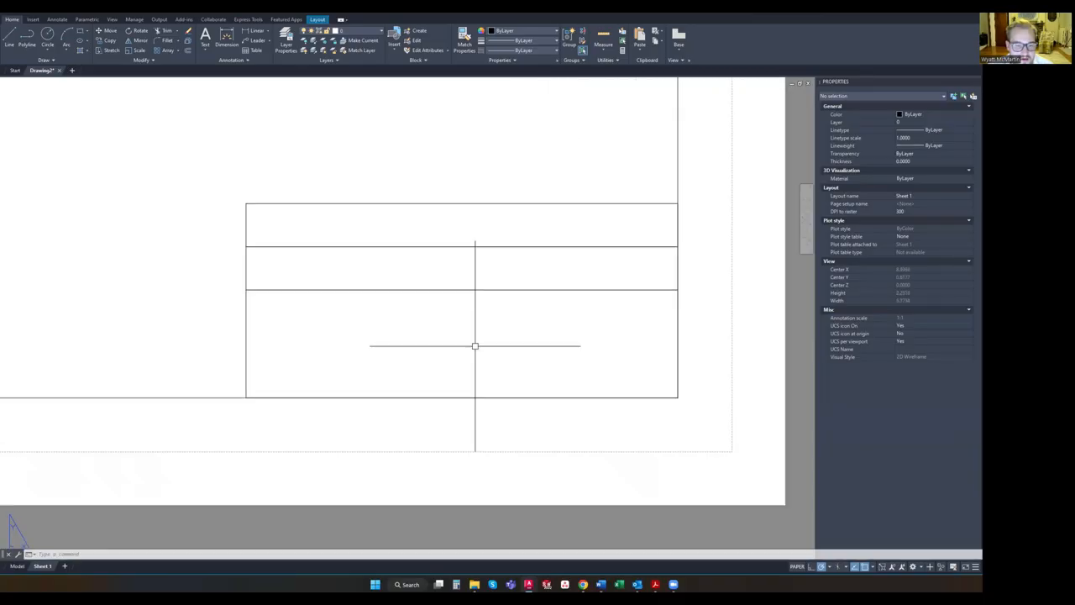
{"action": "scroll", "coordinate": [475, 345], "scroll_direction": "down", "scroll_amount": 8}
{"action": "scroll", "coordinate": [474, 345], "scroll_direction": "up", "scroll_amount": 8}
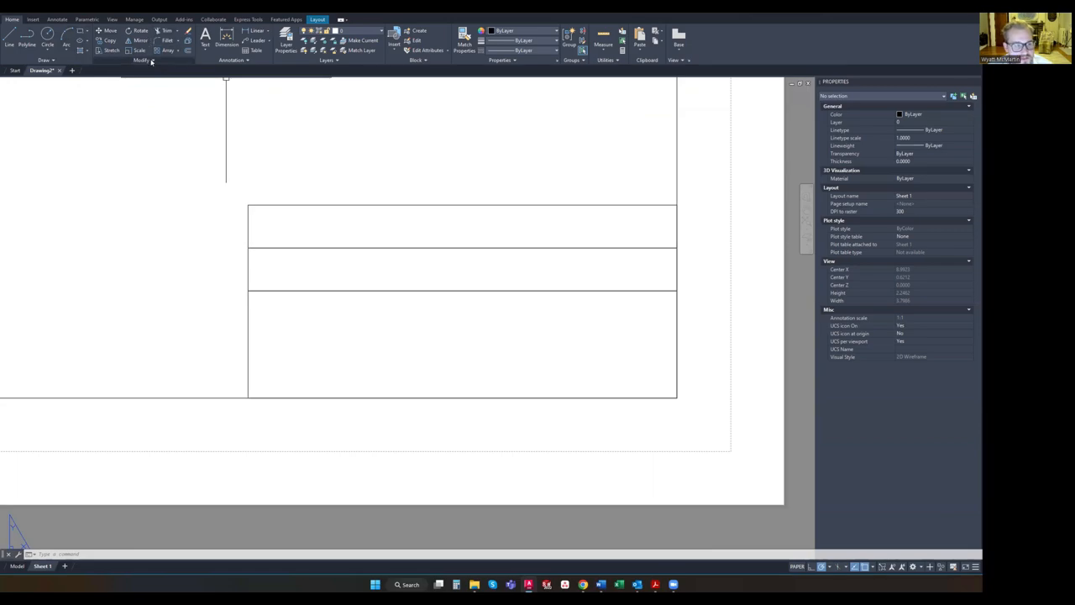
{"action": "left_click", "coordinate": [206, 52]}
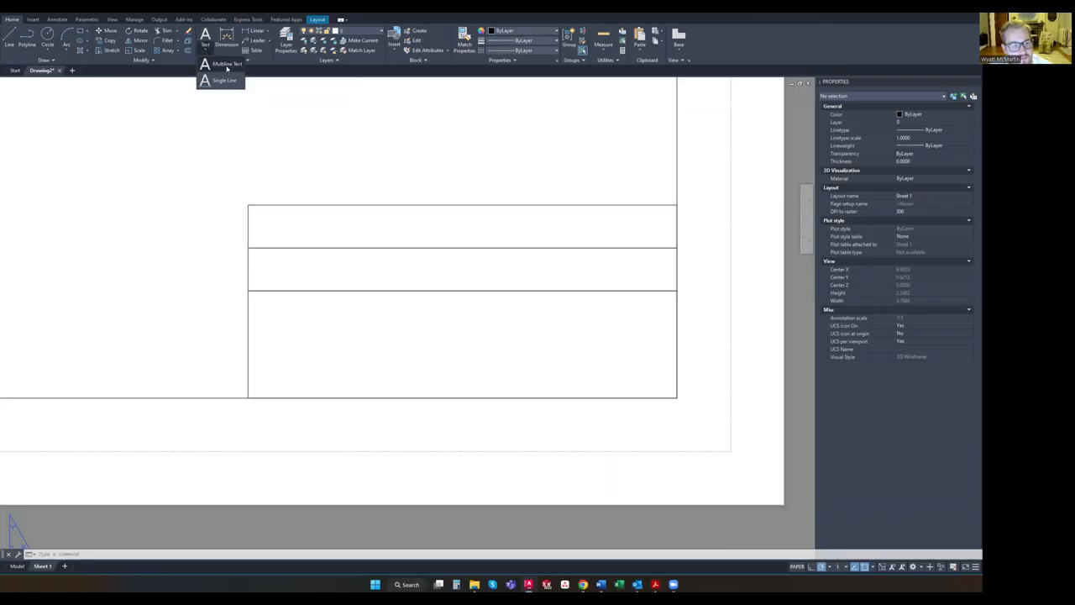
{"action": "left_click", "coordinate": [225, 64]}
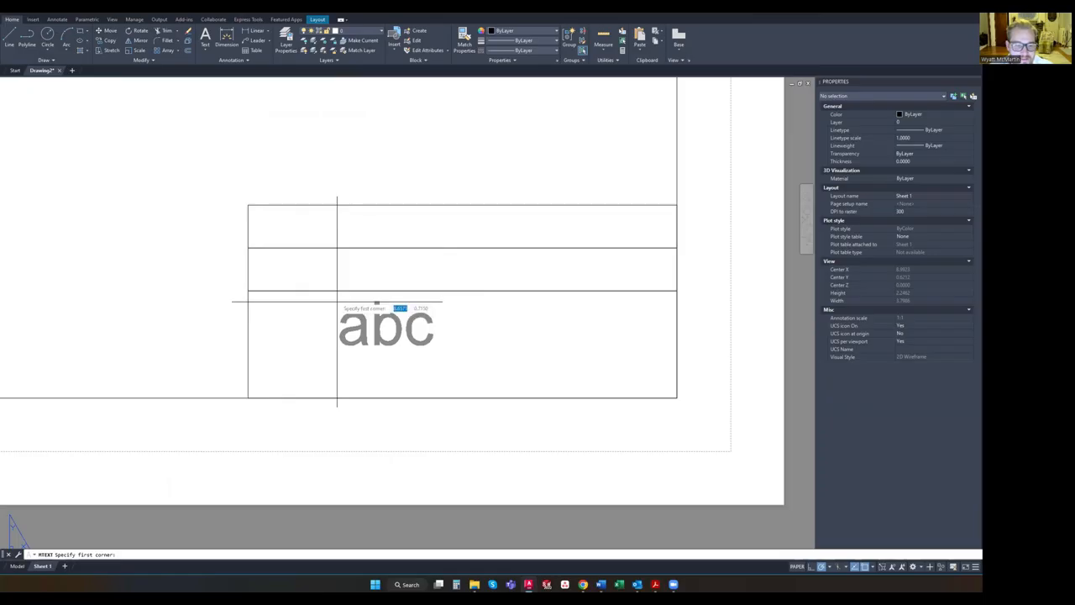
{"action": "left_click", "coordinate": [248, 291]}
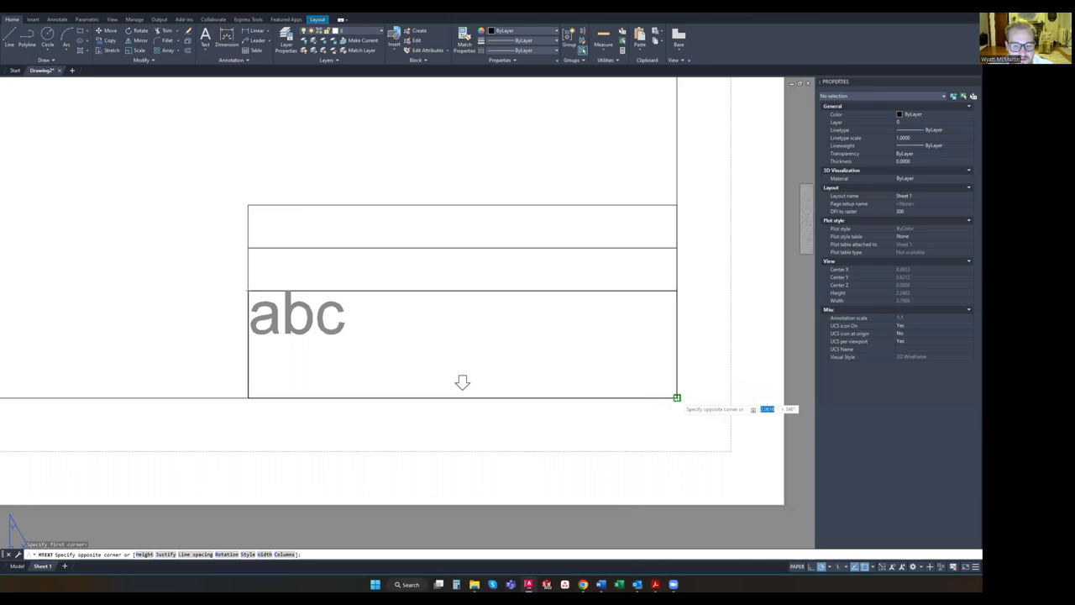
{"action": "left_click", "coordinate": [677, 398]}
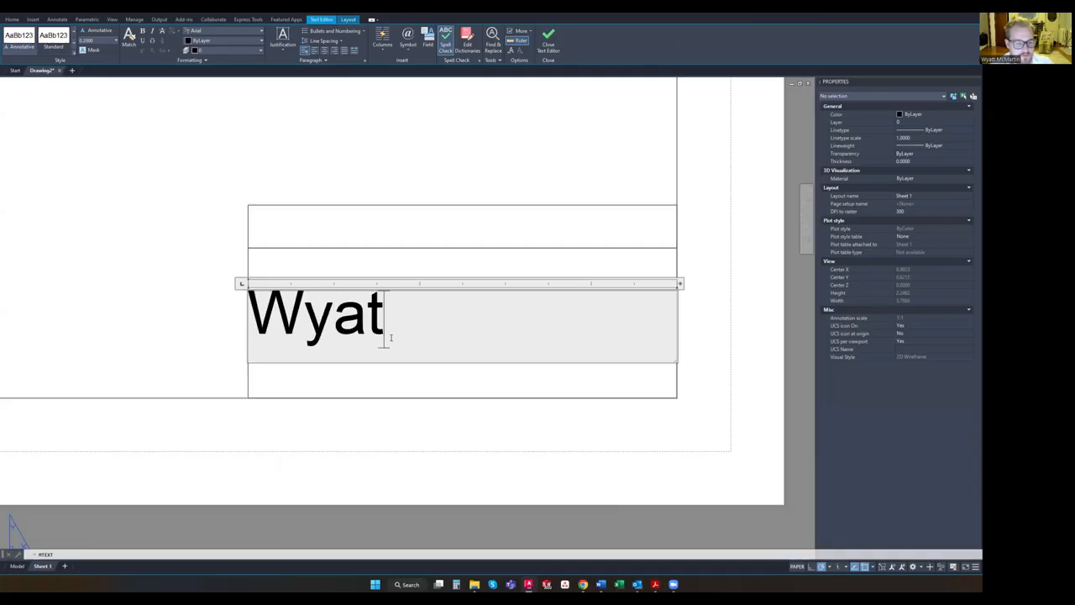
{"action": "type", "text": "McMartin"}
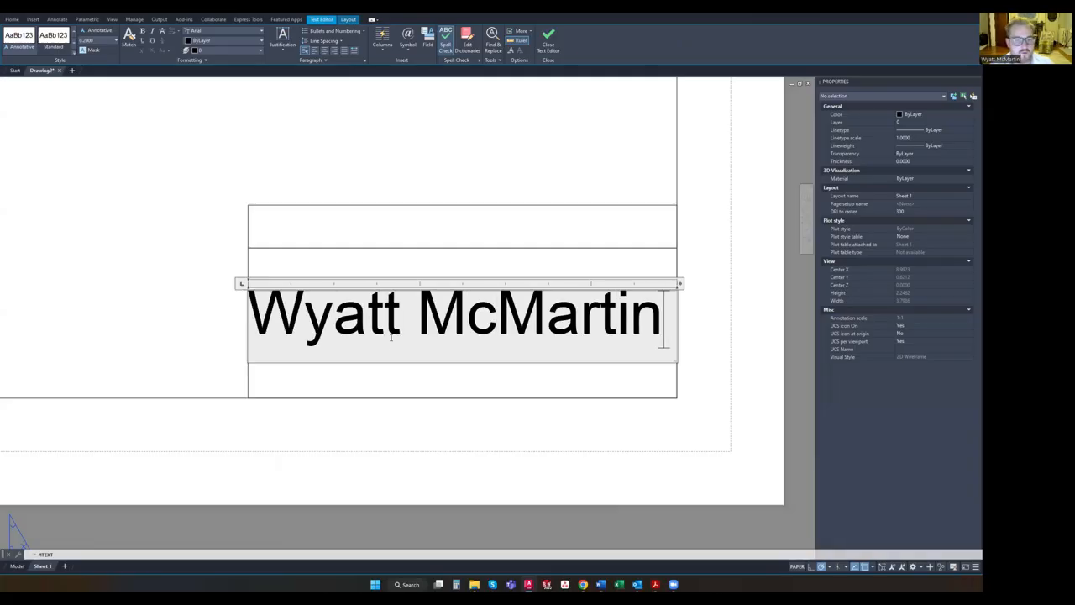
{"action": "left_click", "coordinate": [505, 198]}
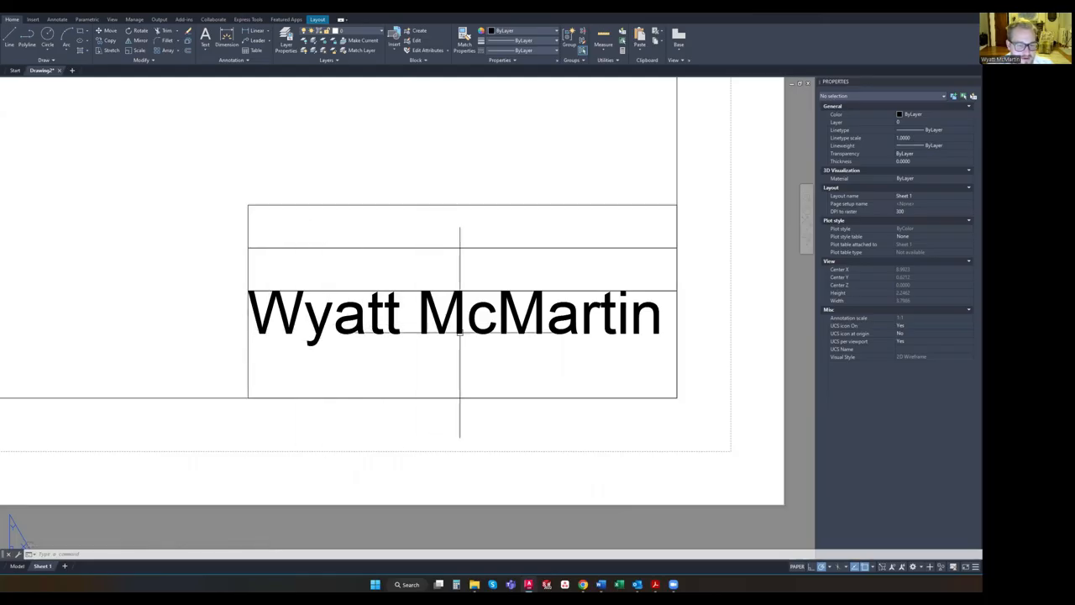
{"action": "key", "text": "Escape"}
{"action": "key", "text": "Escape"}
{"action": "key", "text": "Escape"}
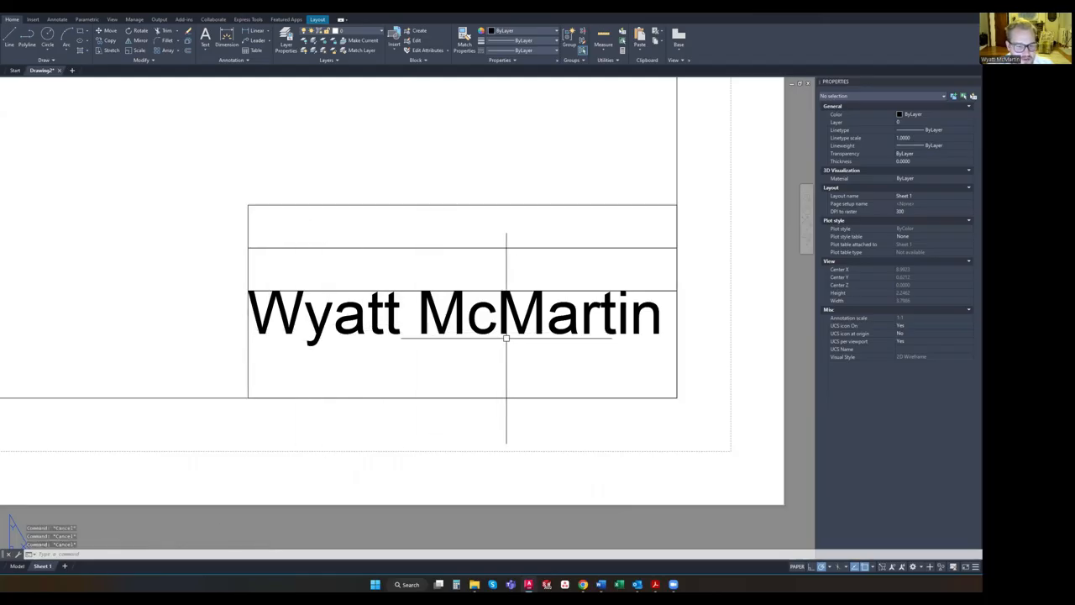
{"action": "left_click", "coordinate": [542, 363]}
{"action": "key", "text": "Escape"}
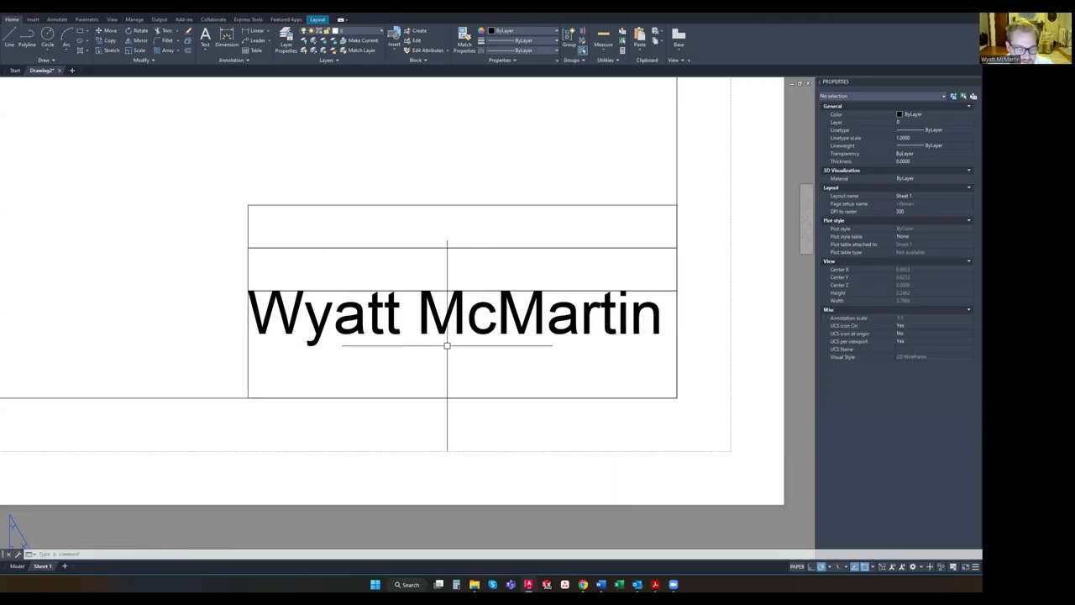
{"action": "left_click", "coordinate": [537, 341]}
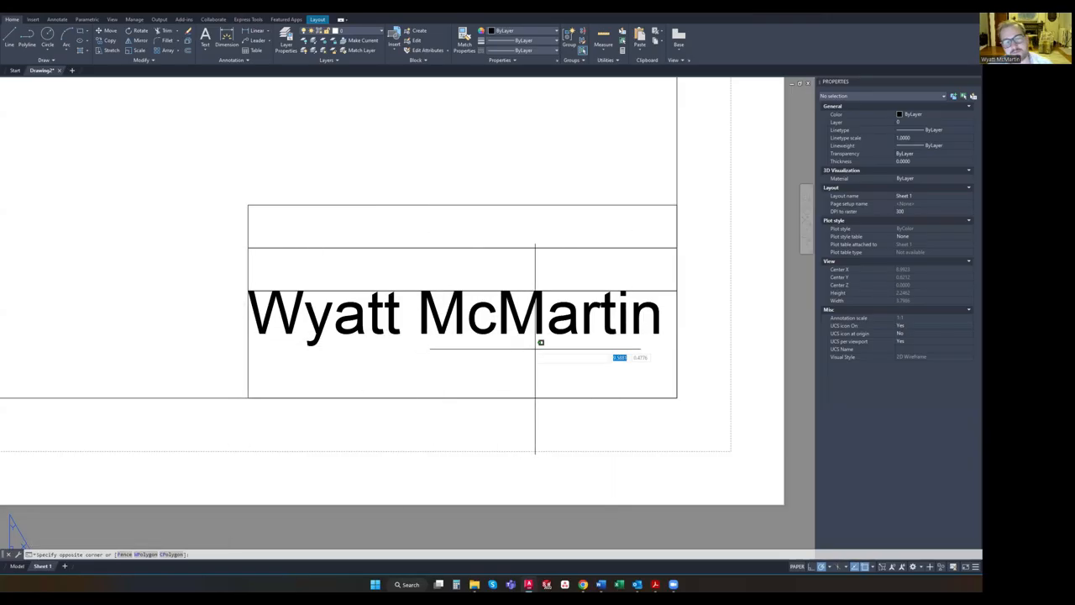
{"action": "left_click", "coordinate": [461, 343]}
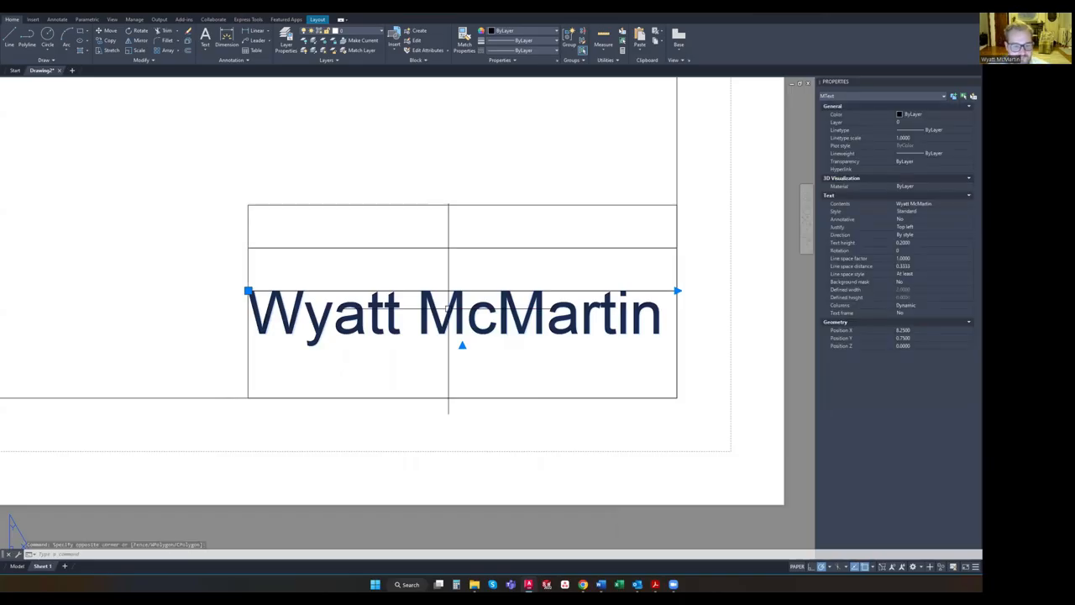
{"action": "key", "text": "Escape"}
Open the name text in the lowest title block rectangle for editing and set the height of all its characters to .12
{"action": "left_click", "coordinate": [490, 313]}
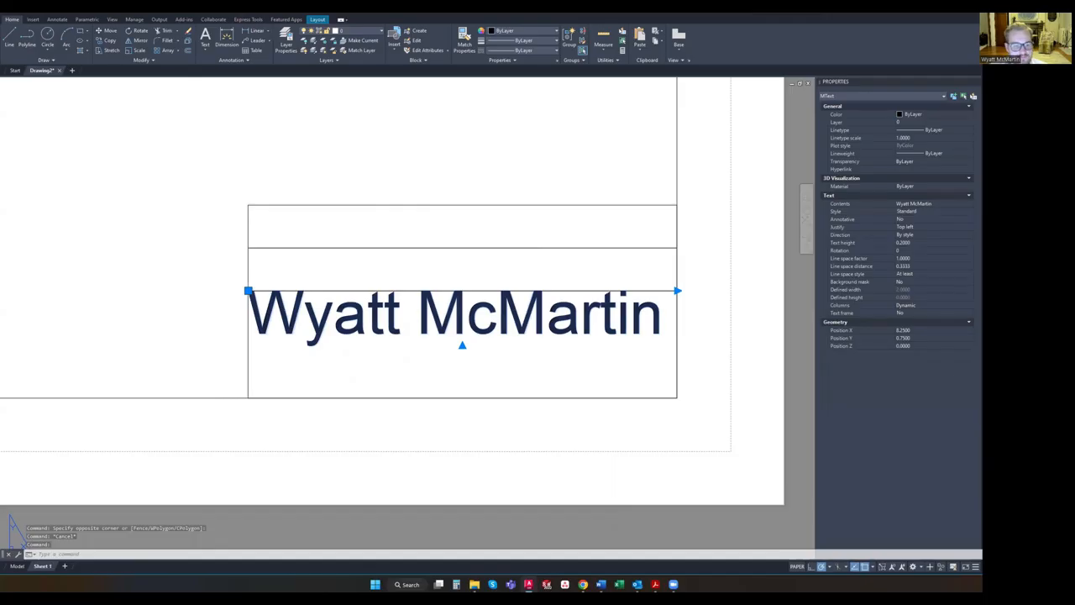
{"action": "double_click", "coordinate": [493, 312]}
{"action": "key", "text": "ctrl+a"}
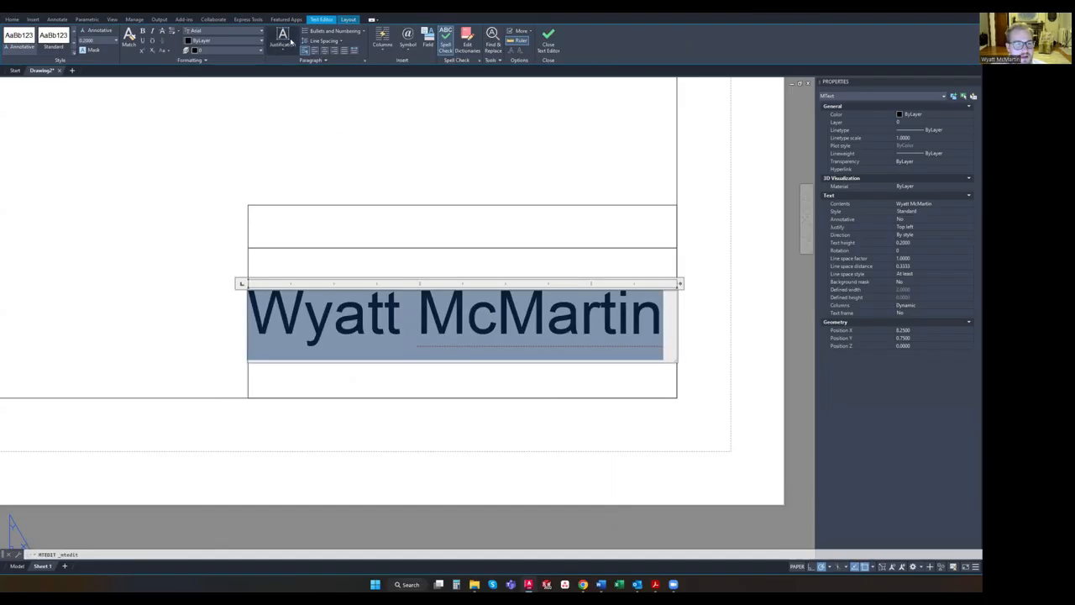
{"action": "left_click", "coordinate": [17, 21]}
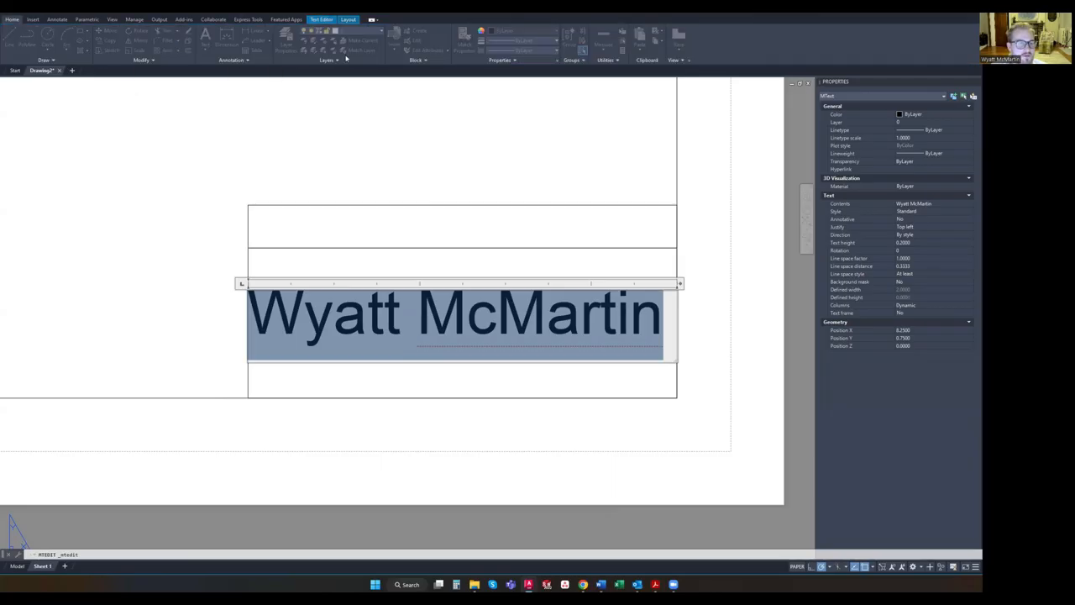
{"action": "left_click", "coordinate": [322, 19]}
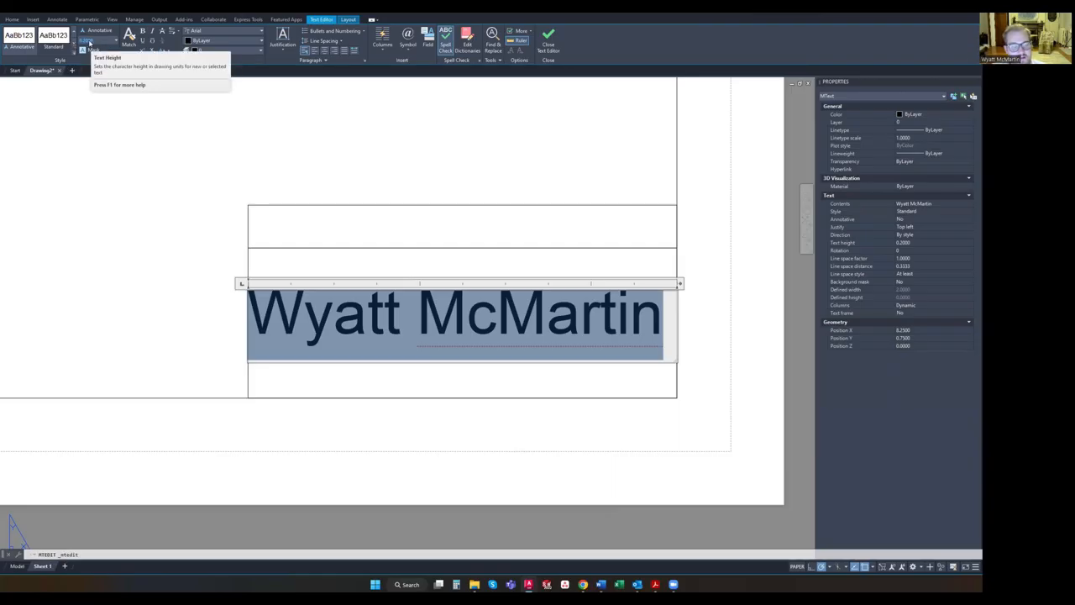
{"action": "left_click", "coordinate": [90, 43]}
{"action": "type", "text": ".12"}
{"action": "key", "text": "Return"}
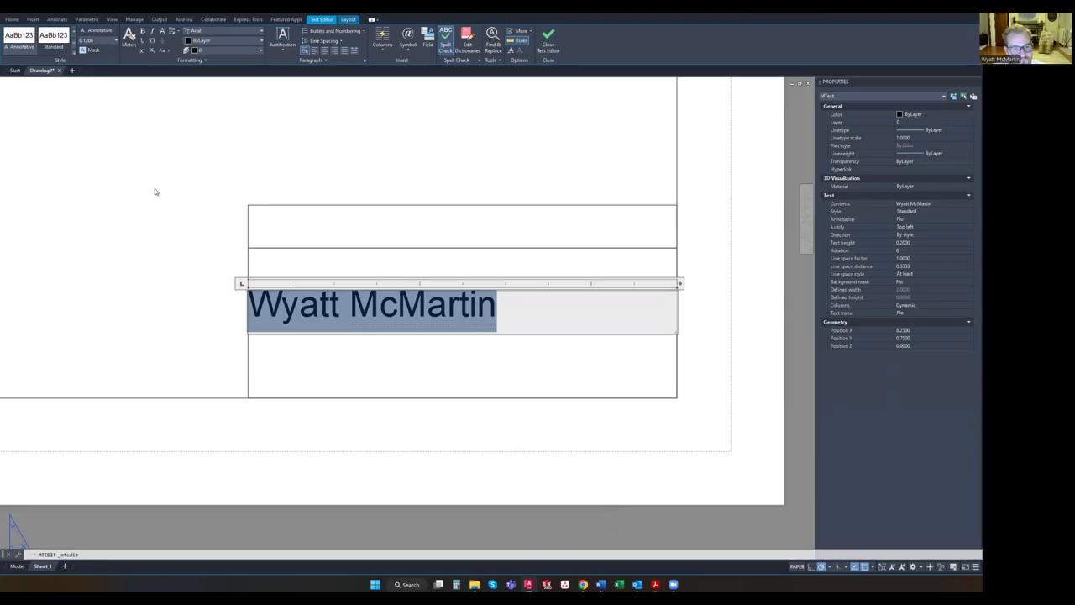
Set the name text's justification to Middle Center and finish editing it
{"action": "left_click", "coordinate": [285, 51]}
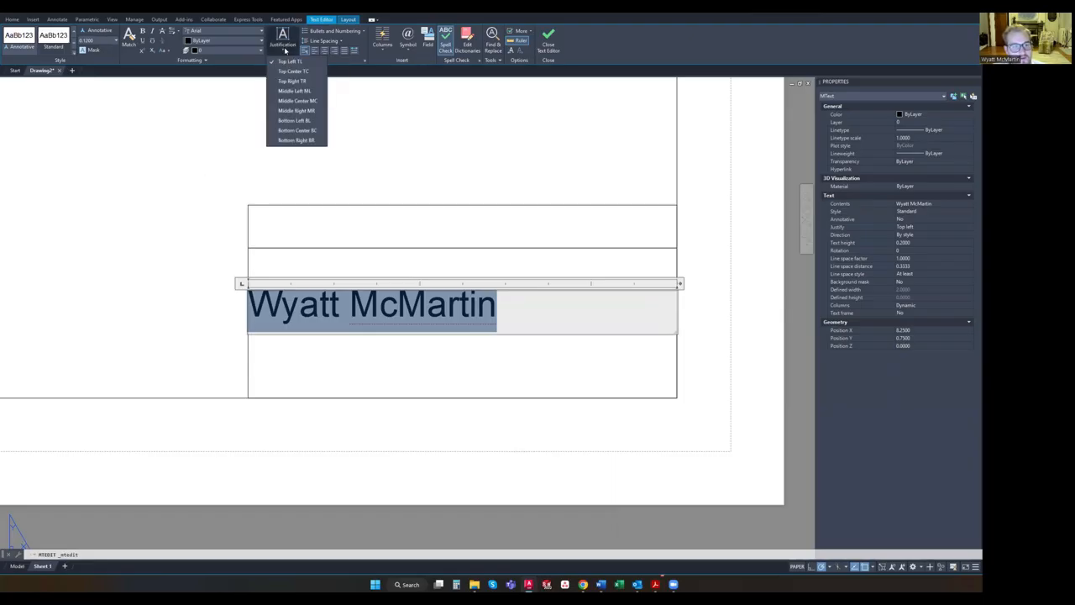
{"action": "left_click", "coordinate": [297, 101]}
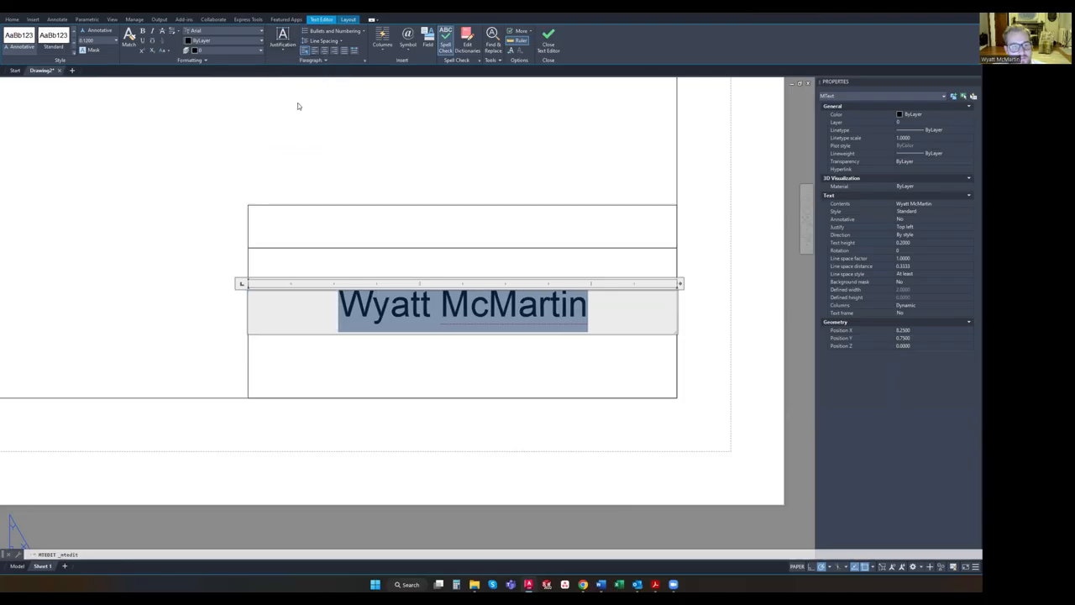
{"action": "left_click", "coordinate": [296, 155]}
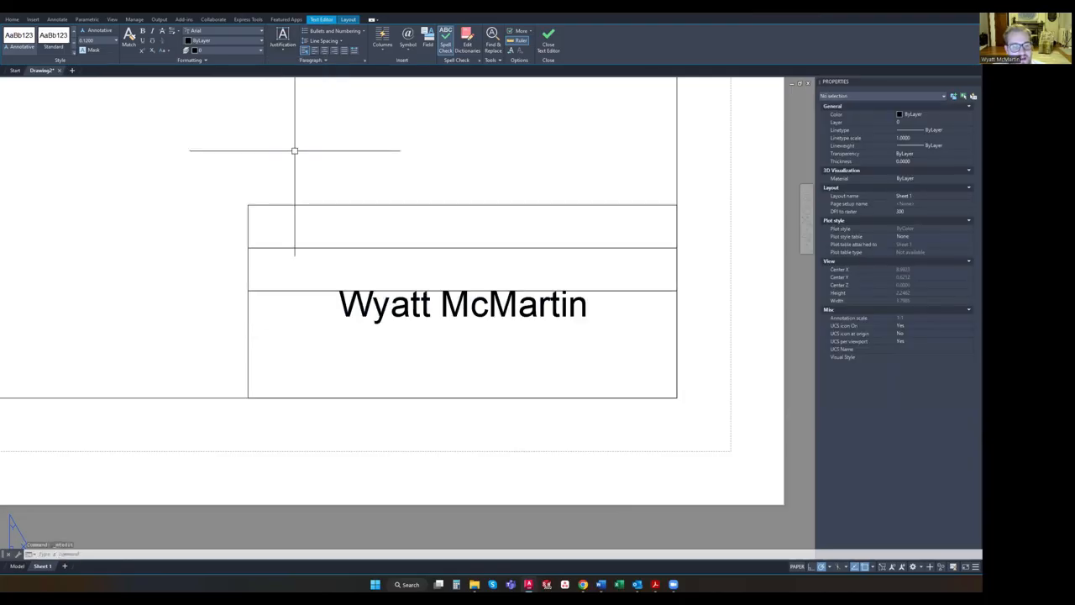
{"action": "left_click", "coordinate": [547, 304]}
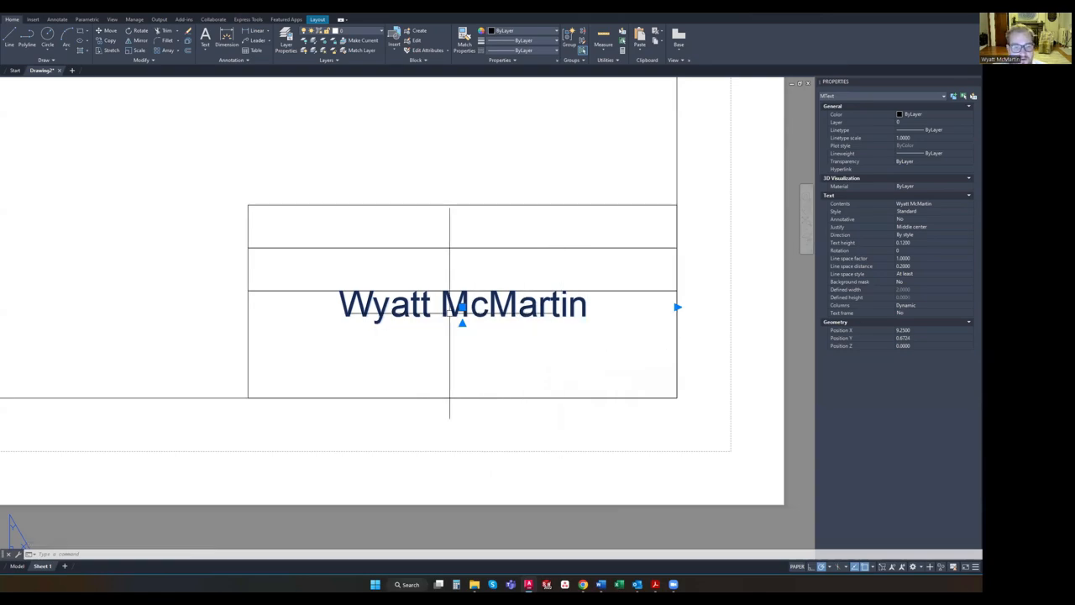
{"action": "key", "text": "Escape"}
{"action": "left_click", "coordinate": [540, 332]}
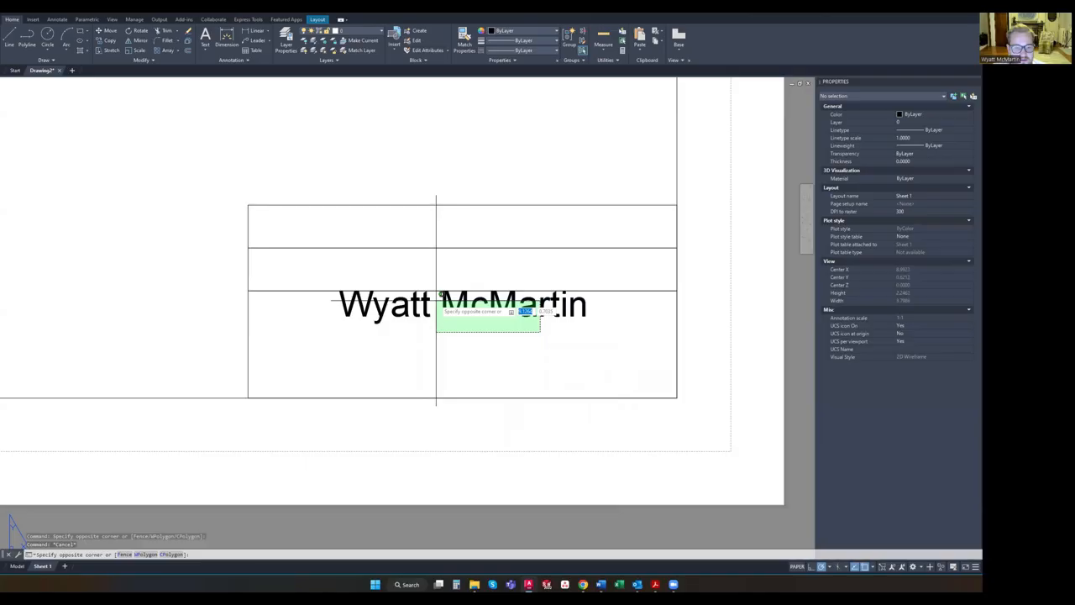
{"action": "key", "text": "Escape"}
{"action": "left_click", "coordinate": [293, 258]}
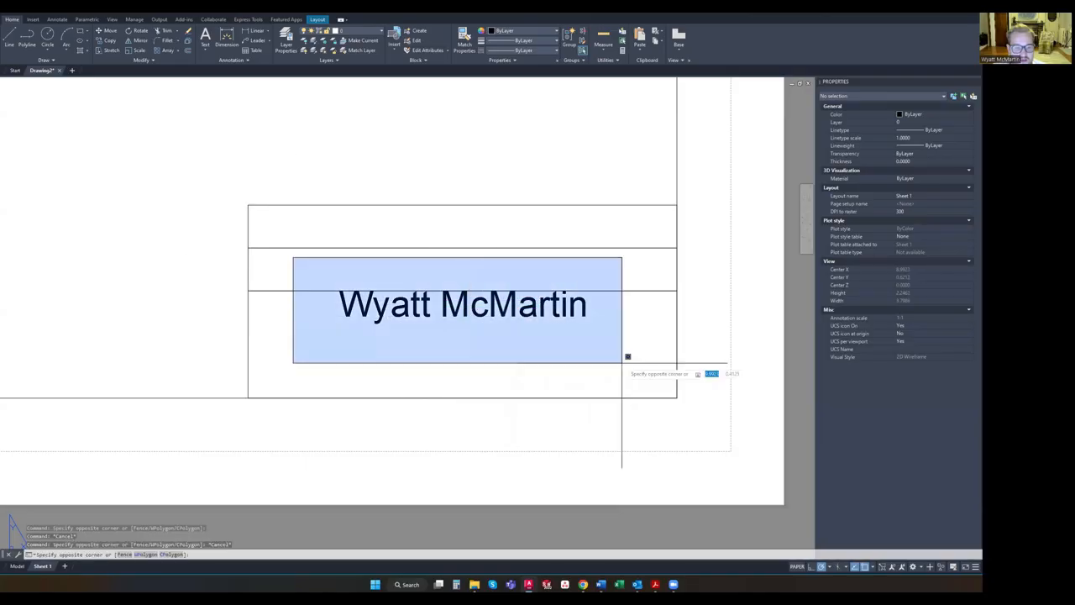
{"action": "left_click", "coordinate": [624, 363]}
{"action": "key", "text": "Escape"}
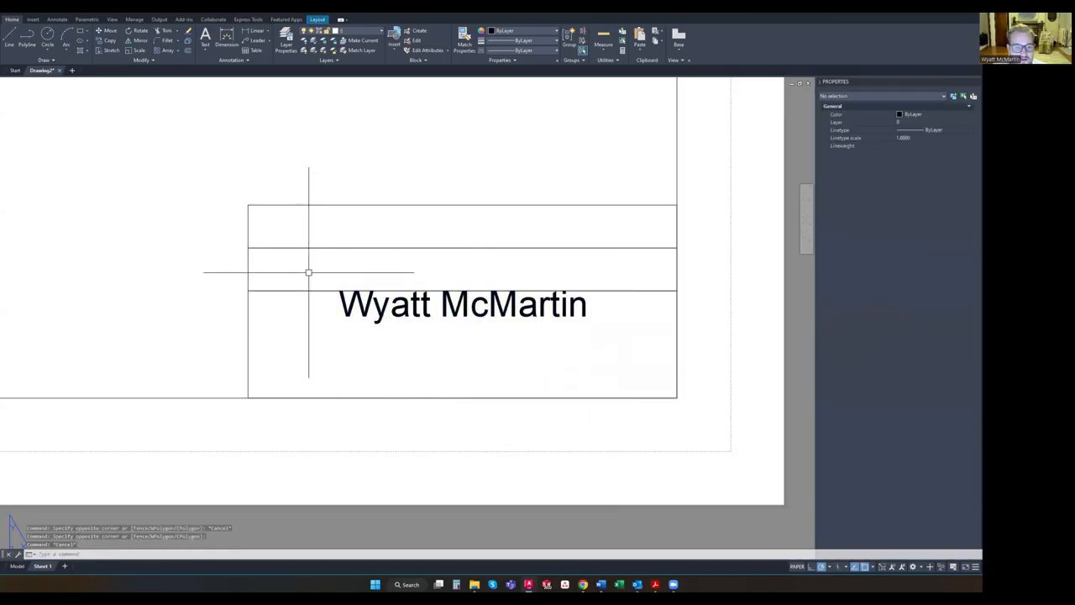
Move the name text by its centre grip from the upper edge to a lower spot inside the lowest title block rectangle
{"action": "left_click", "coordinate": [303, 269]}
{"action": "left_click", "coordinate": [628, 357]}
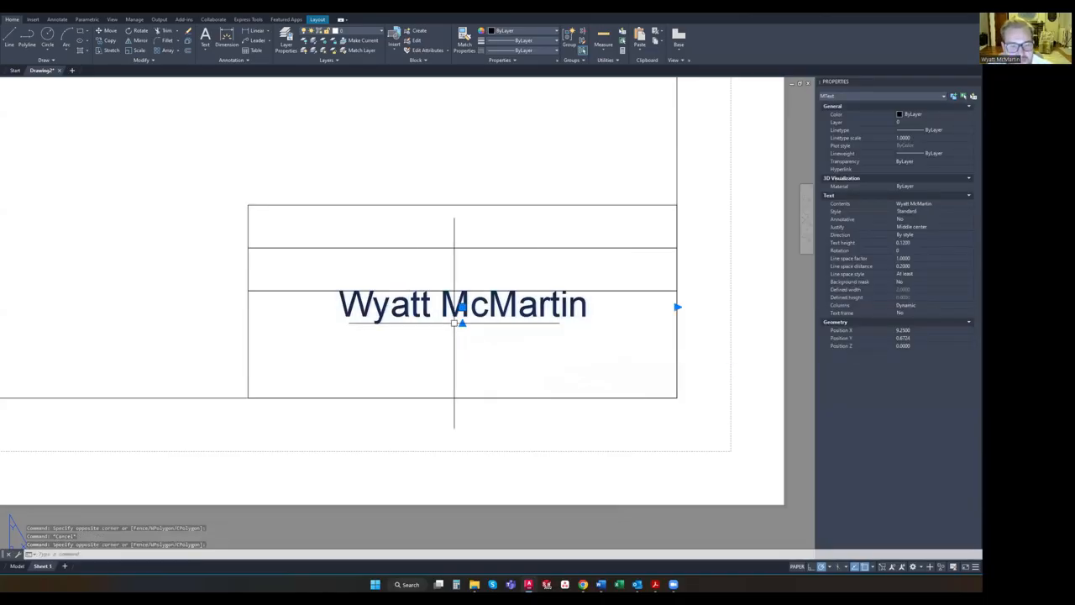
{"action": "left_click", "coordinate": [462, 306]}
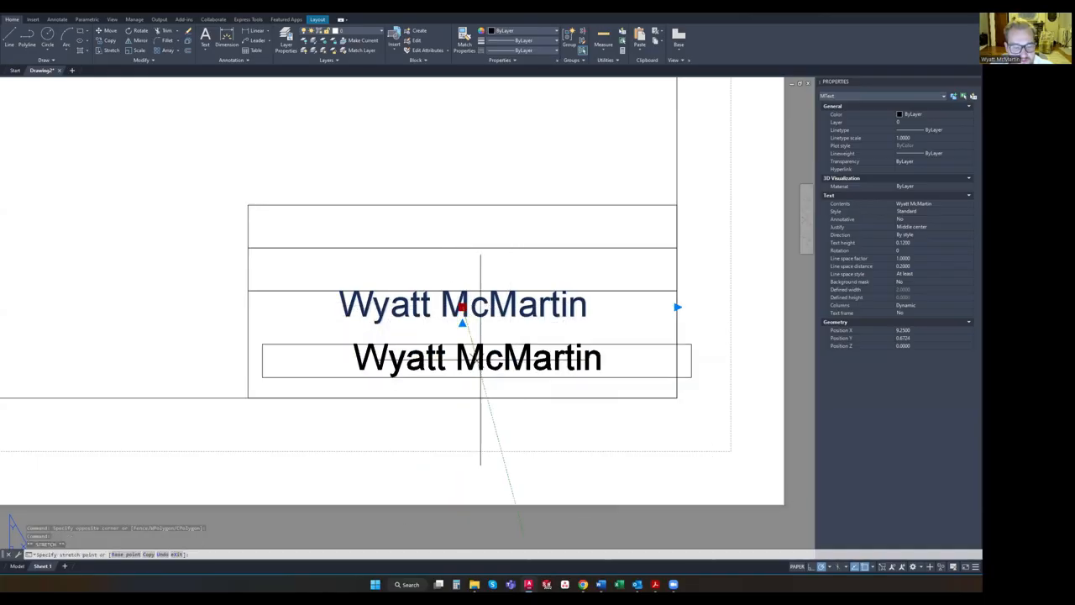
{"action": "key", "text": "Escape"}
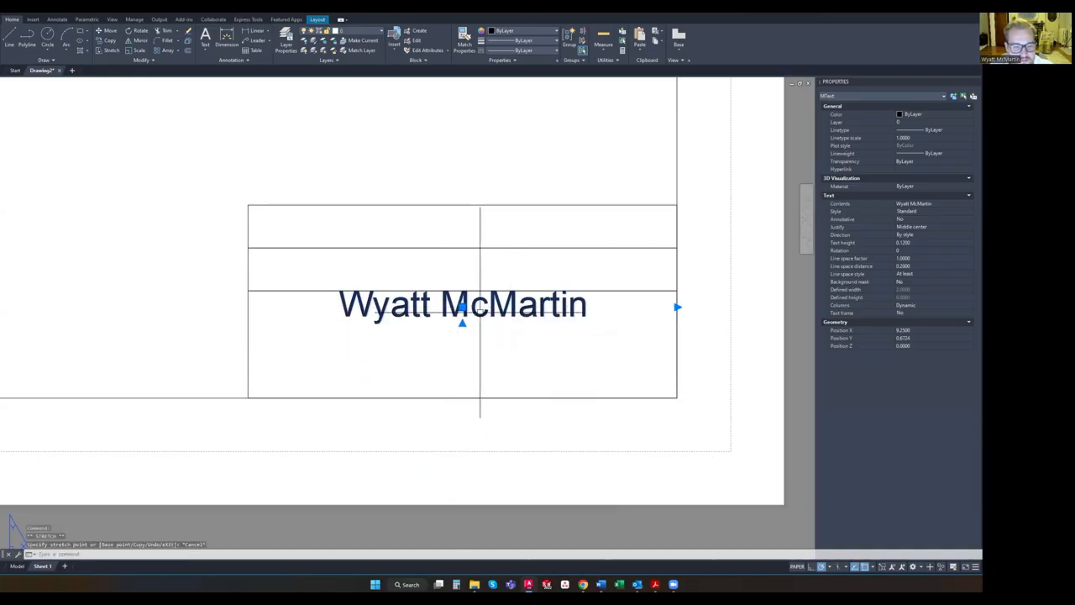
{"action": "left_click", "coordinate": [462, 306]}
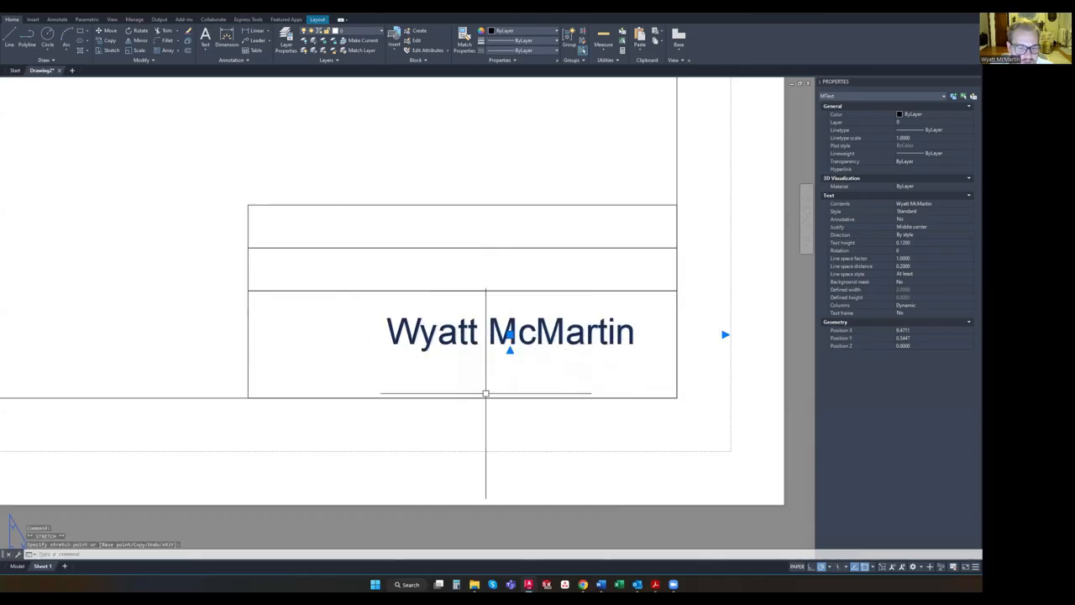
{"action": "left_click", "coordinate": [426, 294]}
{"action": "left_click", "coordinate": [426, 294]}
{"action": "left_click", "coordinate": [446, 329]}
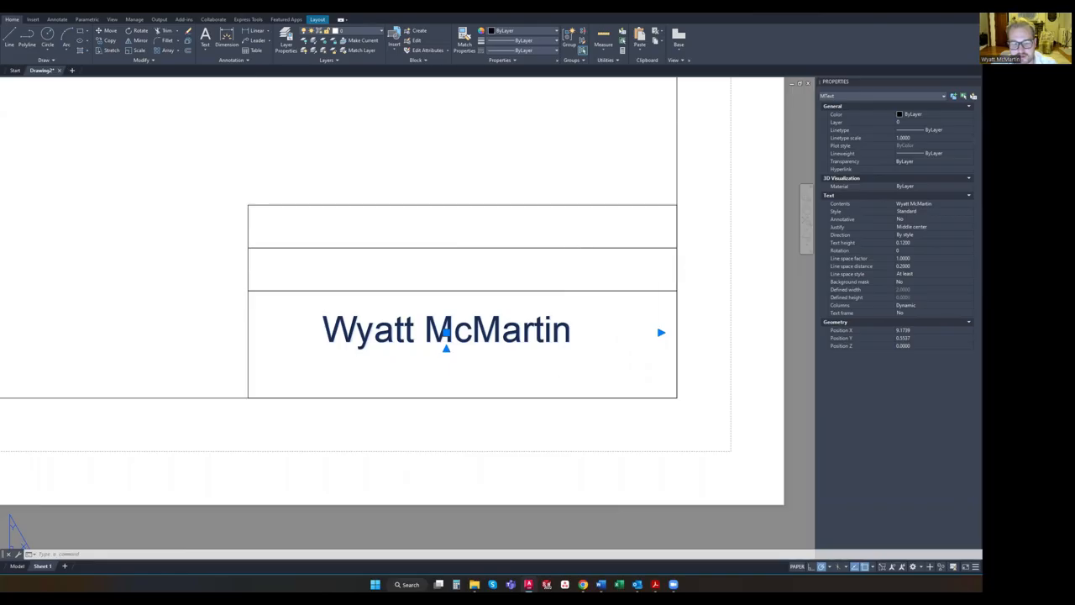
{"action": "key", "text": "Escape"}
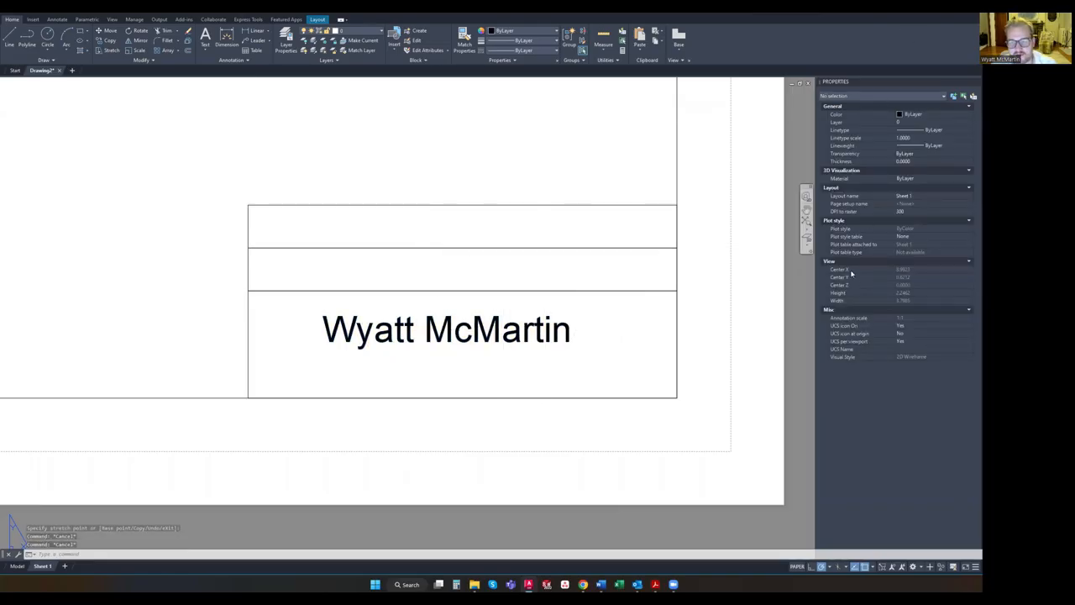
Check the properties of the uppermost title block rectangle and clear the selection
{"action": "left_click", "coordinate": [895, 97]}
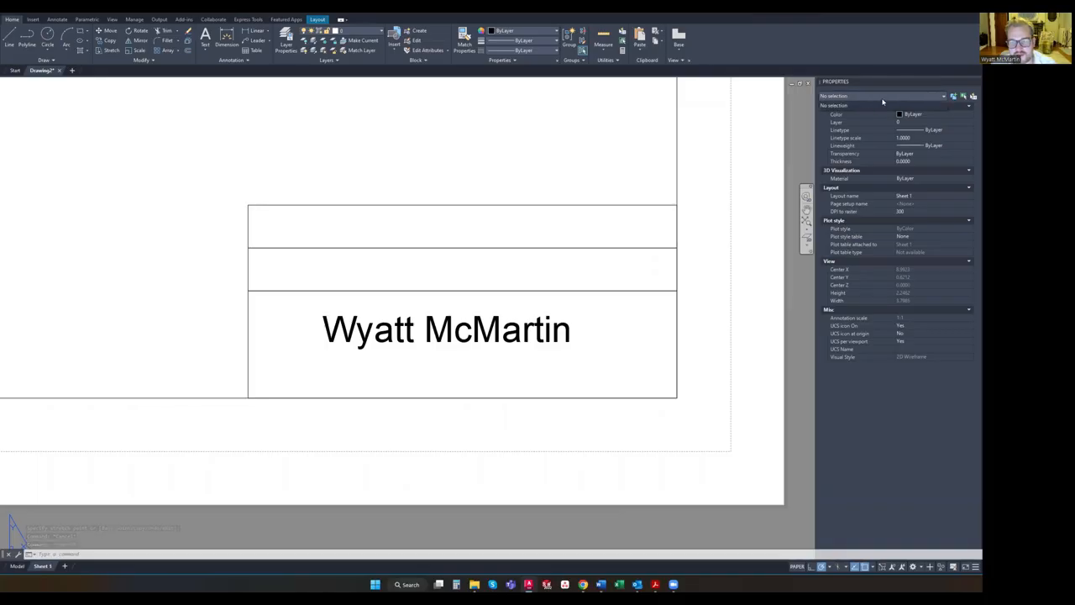
{"action": "left_click", "coordinate": [540, 230]}
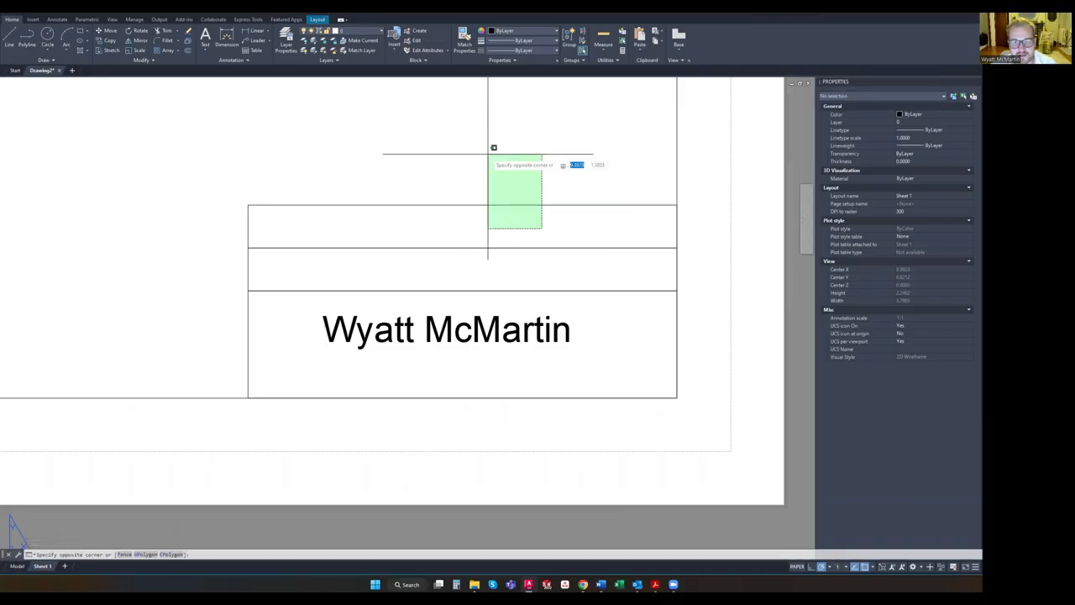
{"action": "left_click", "coordinate": [488, 153]}
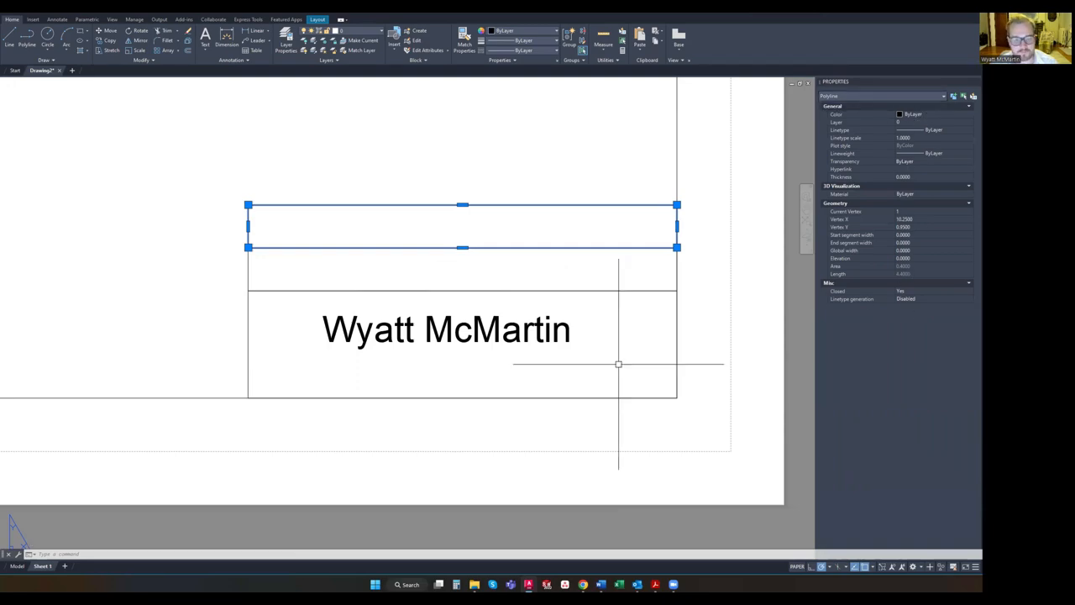
{"action": "key", "text": "Escape"}
Change the name text's column type to No Columns
{"action": "left_click", "coordinate": [432, 334]}
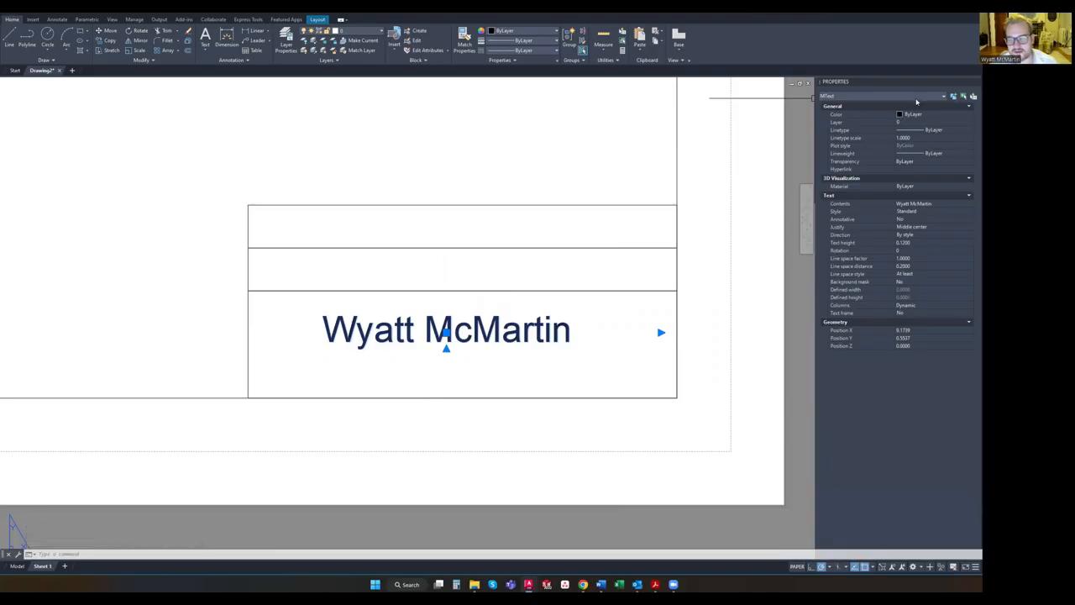
{"action": "left_click", "coordinate": [840, 309]}
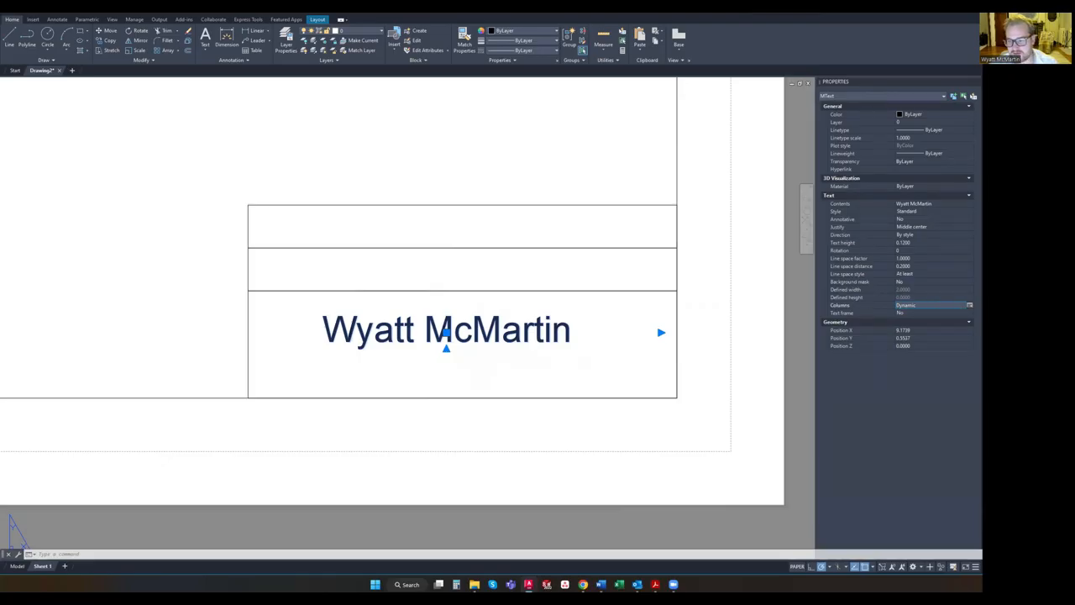
{"action": "left_click", "coordinate": [970, 306]}
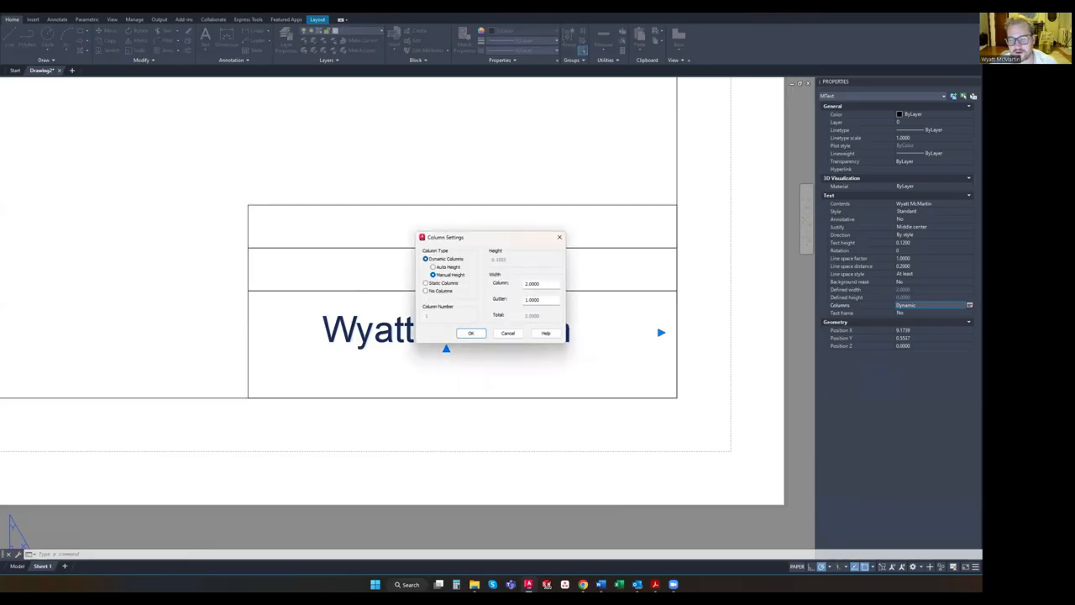
{"action": "left_click", "coordinate": [426, 291]}
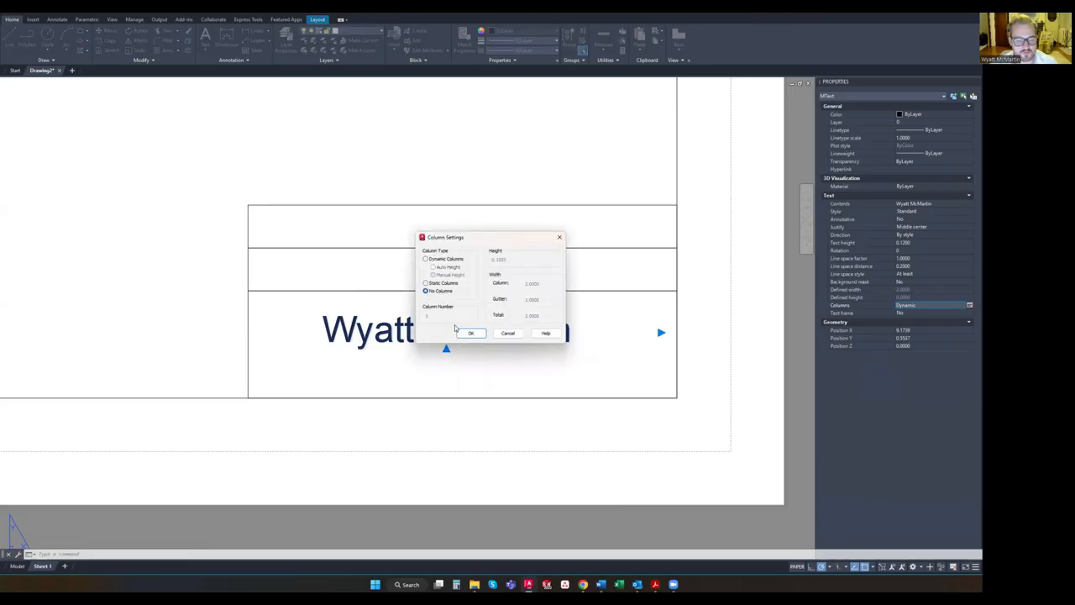
{"action": "left_click", "coordinate": [472, 334]}
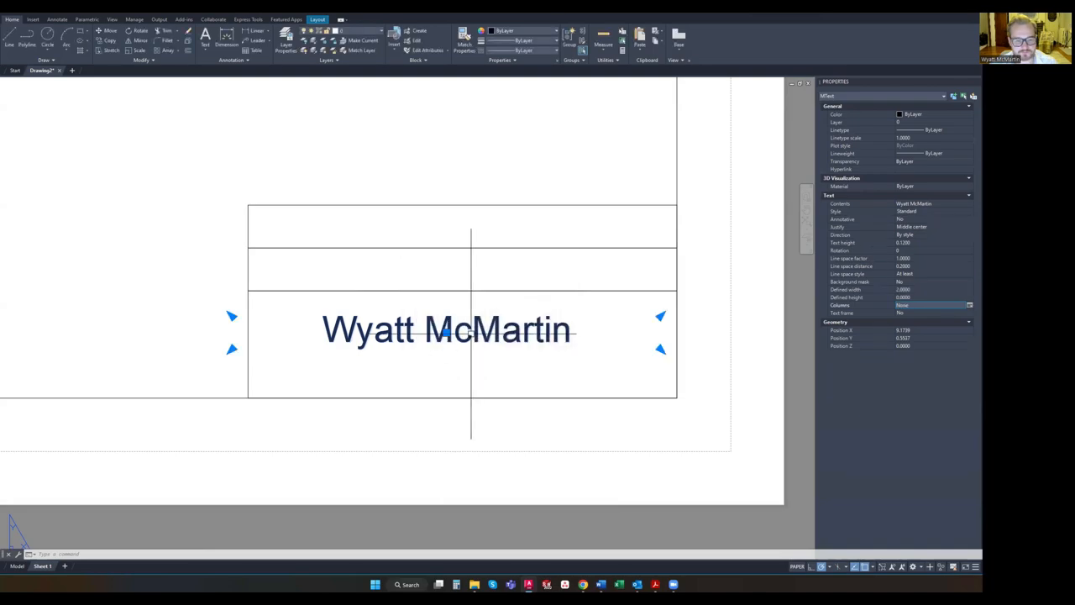
Stretch the name text's frame to the upper-left and lower-right corners of the lowest title block rectangle
{"action": "left_click", "coordinate": [232, 316]}
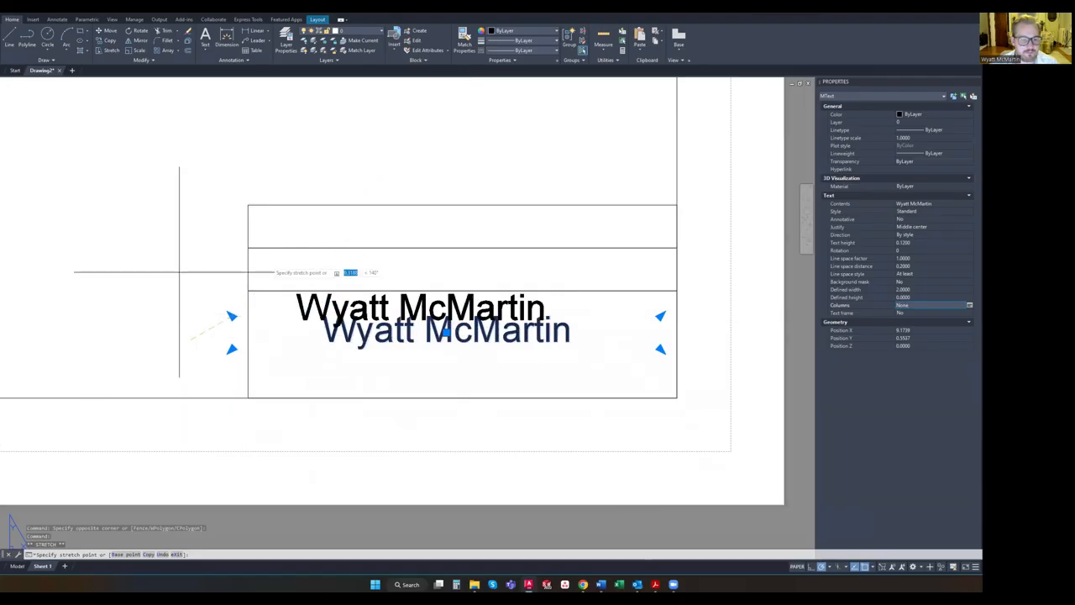
{"action": "key", "text": "Escape"}
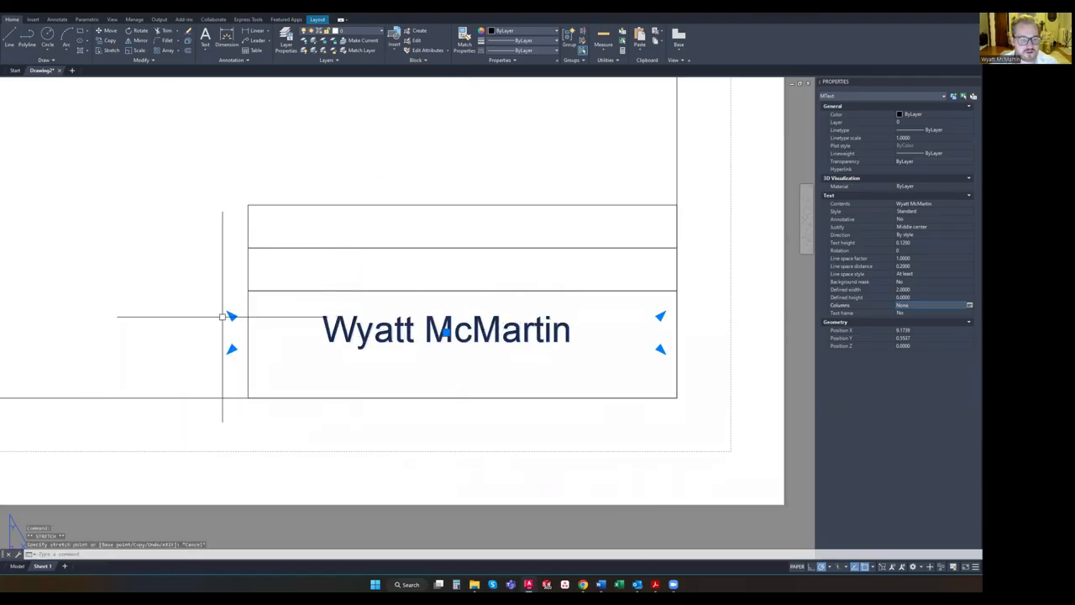
{"action": "left_click", "coordinate": [232, 316]}
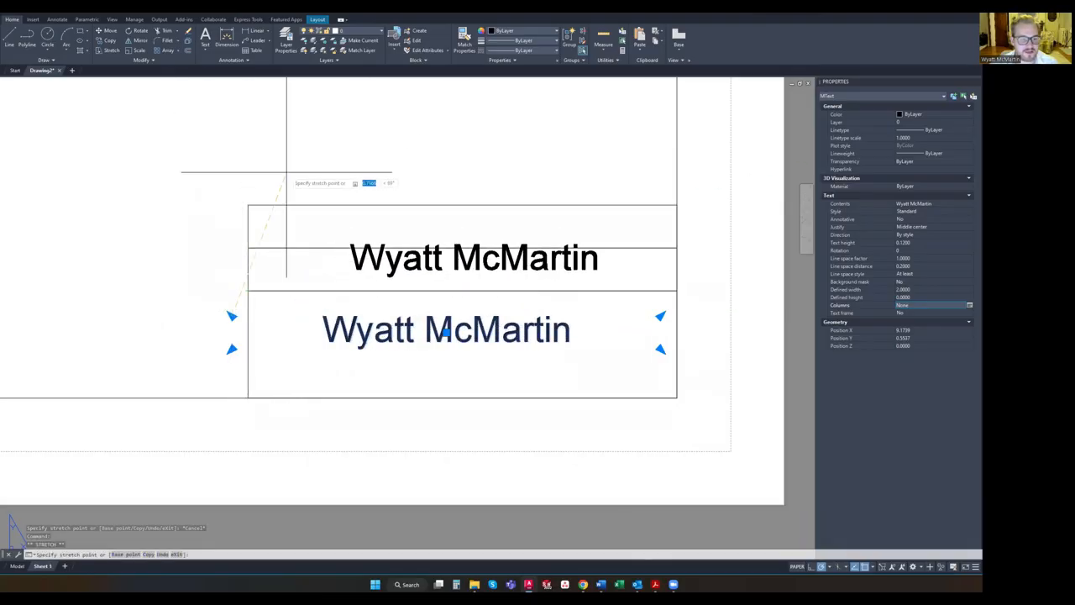
{"action": "left_click", "coordinate": [247, 290]}
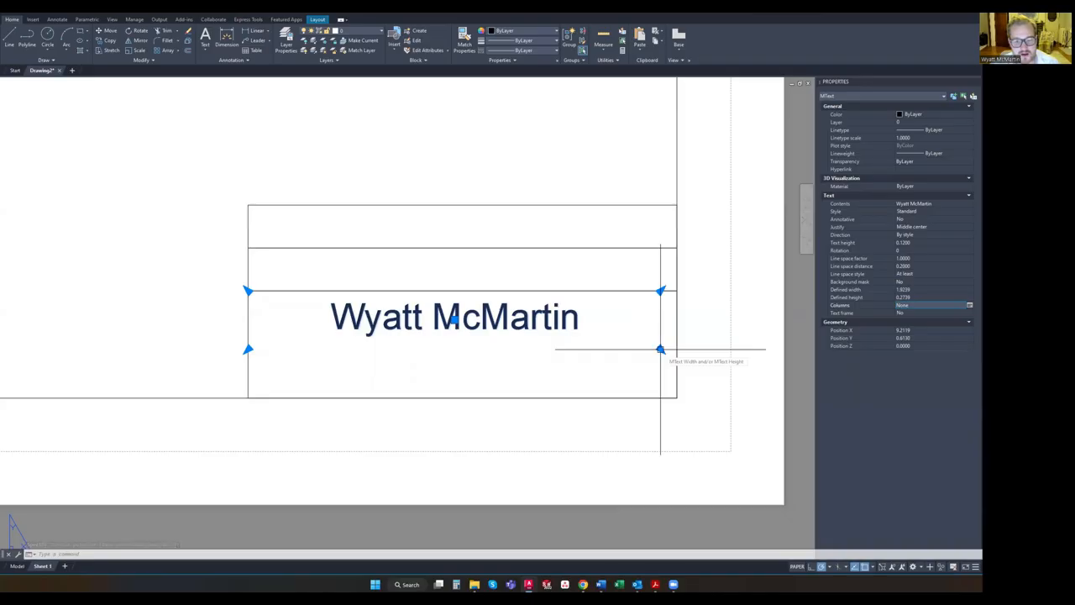
{"action": "left_click", "coordinate": [660, 350]}
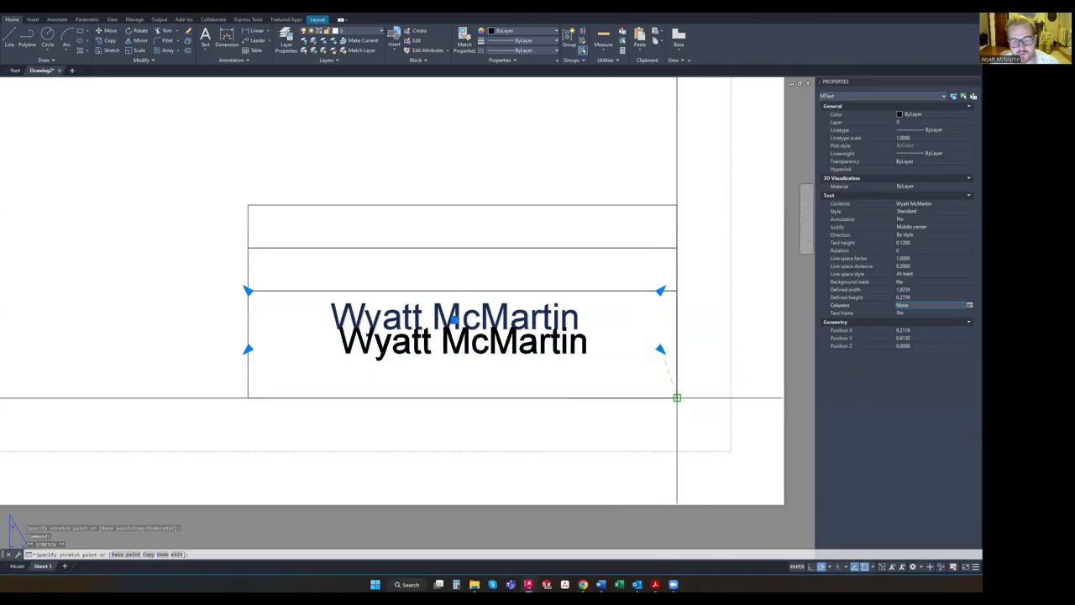
{"action": "left_click", "coordinate": [677, 398]}
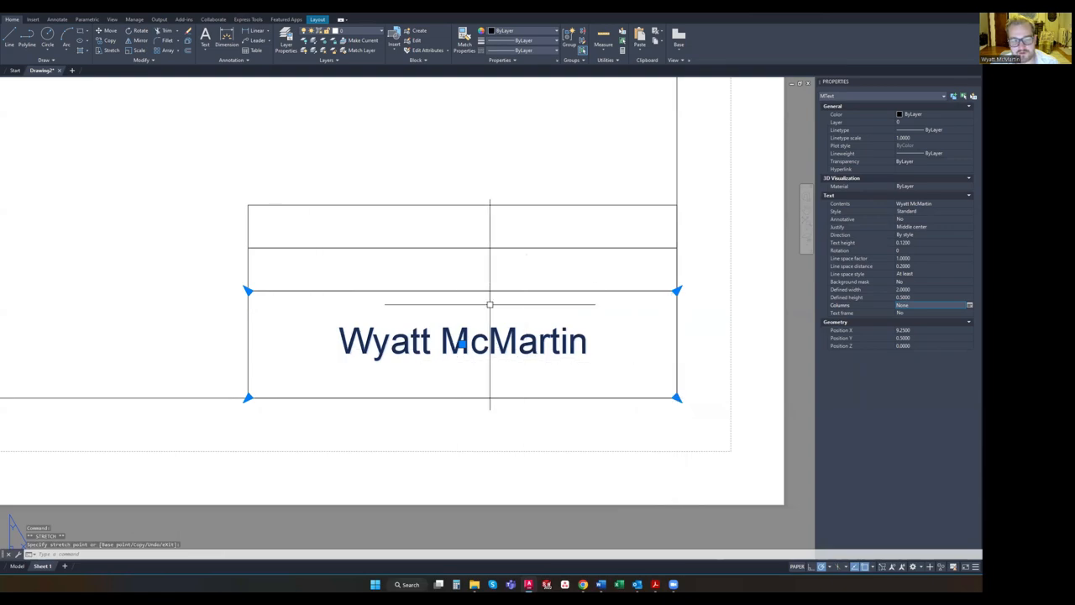
{"action": "key", "text": "Escape"}
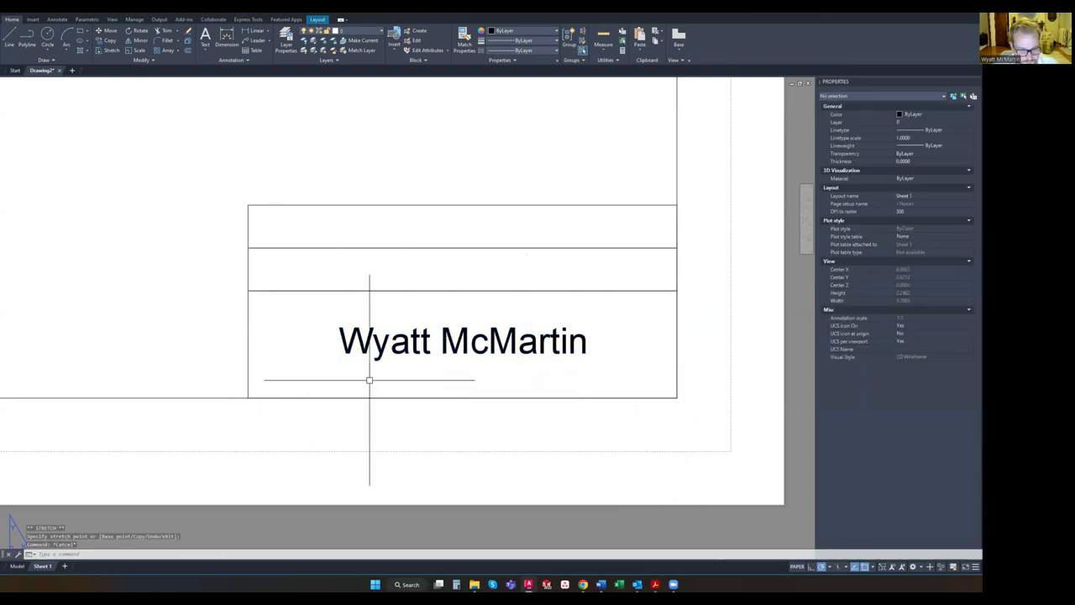
{"action": "left_click", "coordinate": [511, 372]}
{"action": "left_click", "coordinate": [456, 312]}
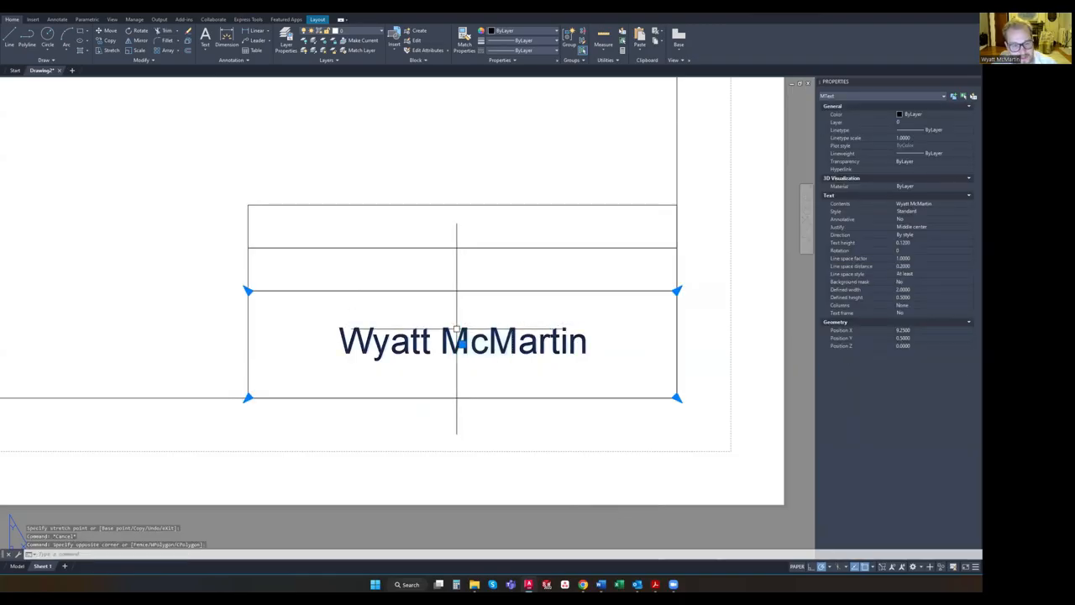
{"action": "key", "text": "Escape"}
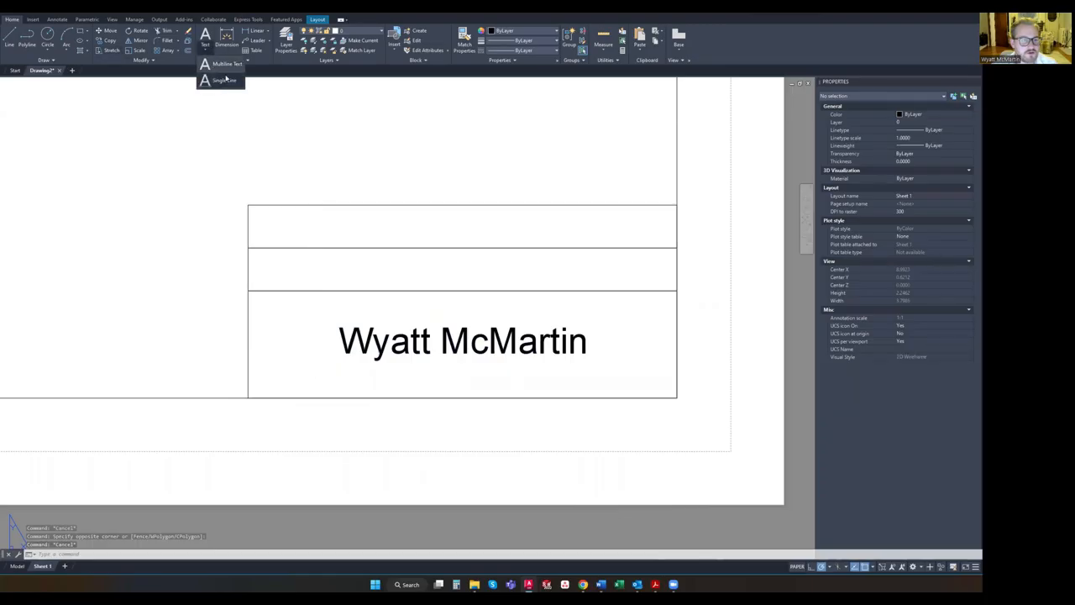
{"action": "left_click", "coordinate": [248, 247]}
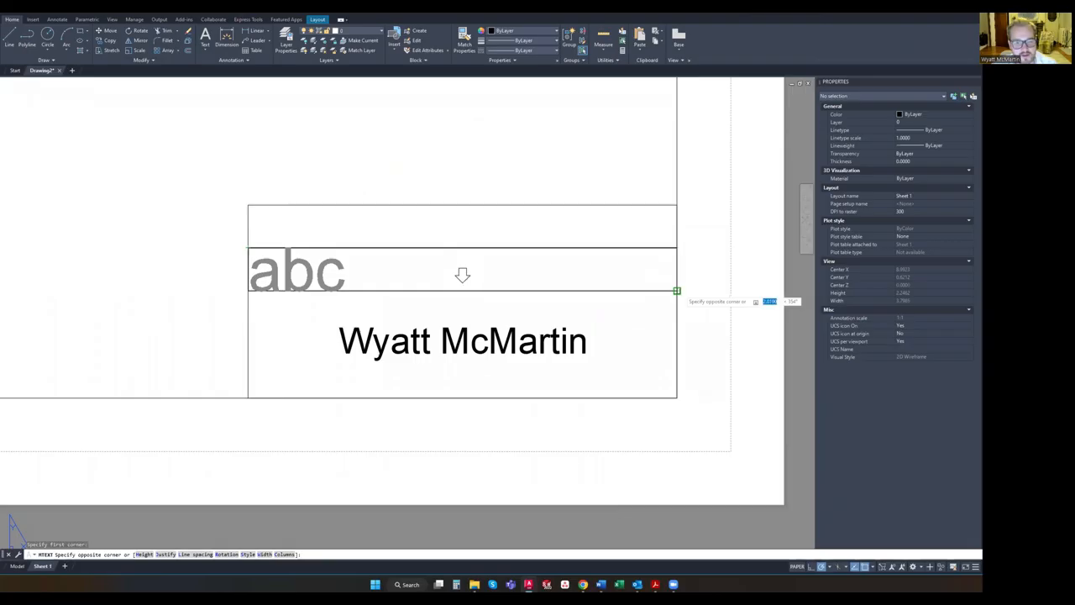
{"action": "left_click", "coordinate": [677, 290]}
{"action": "key", "text": "Escape"}
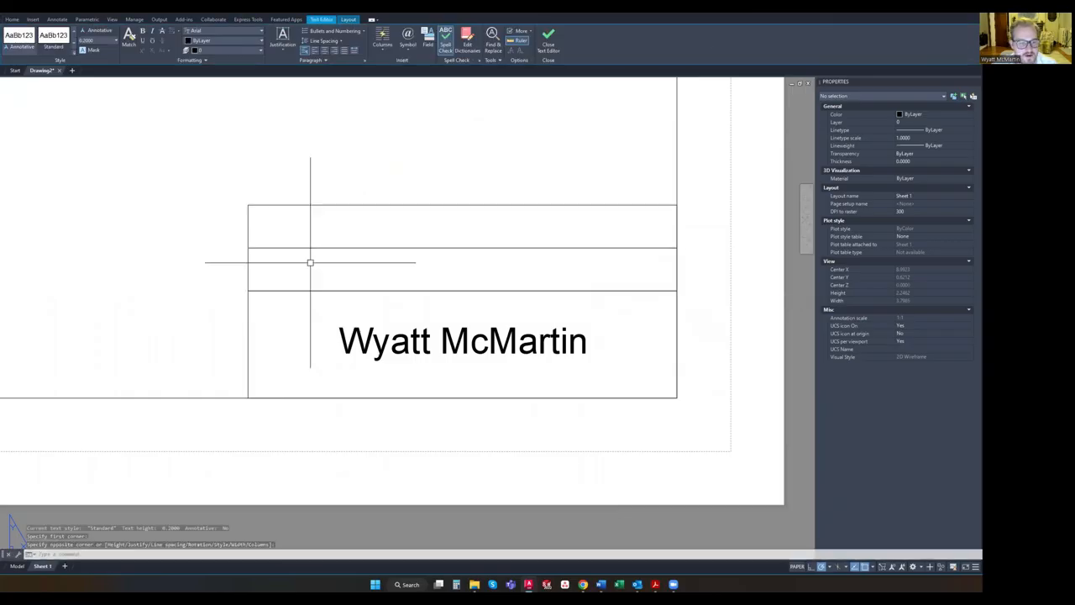
Copy the name text from the lowest rectangle's lower-left corner, placing four copies freely above it
{"action": "left_click", "coordinate": [425, 367]}
{"action": "left_click", "coordinate": [370, 331]}
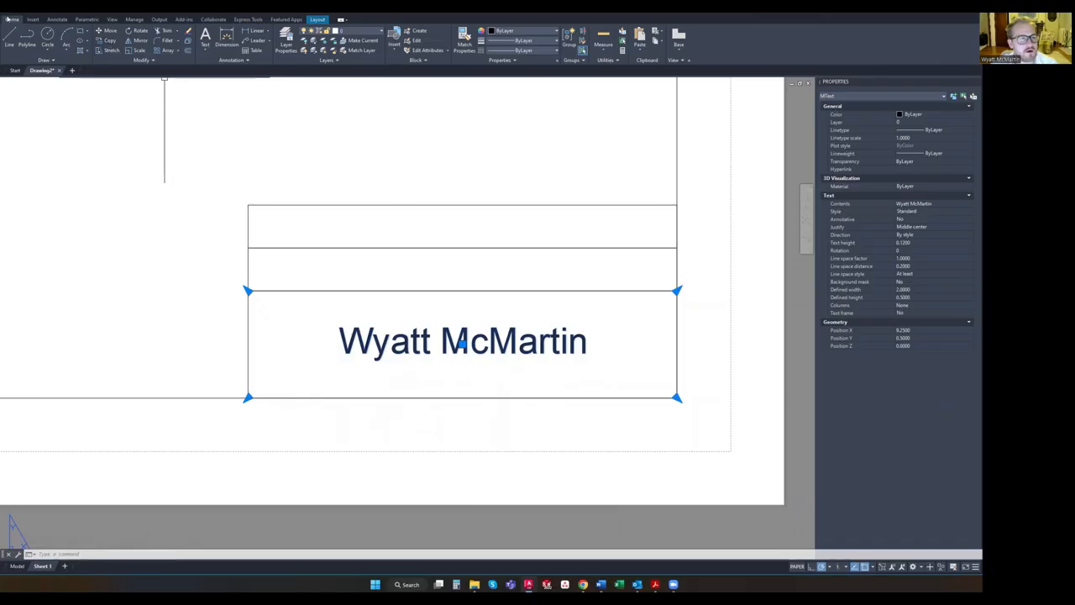
{"action": "left_click", "coordinate": [109, 40]}
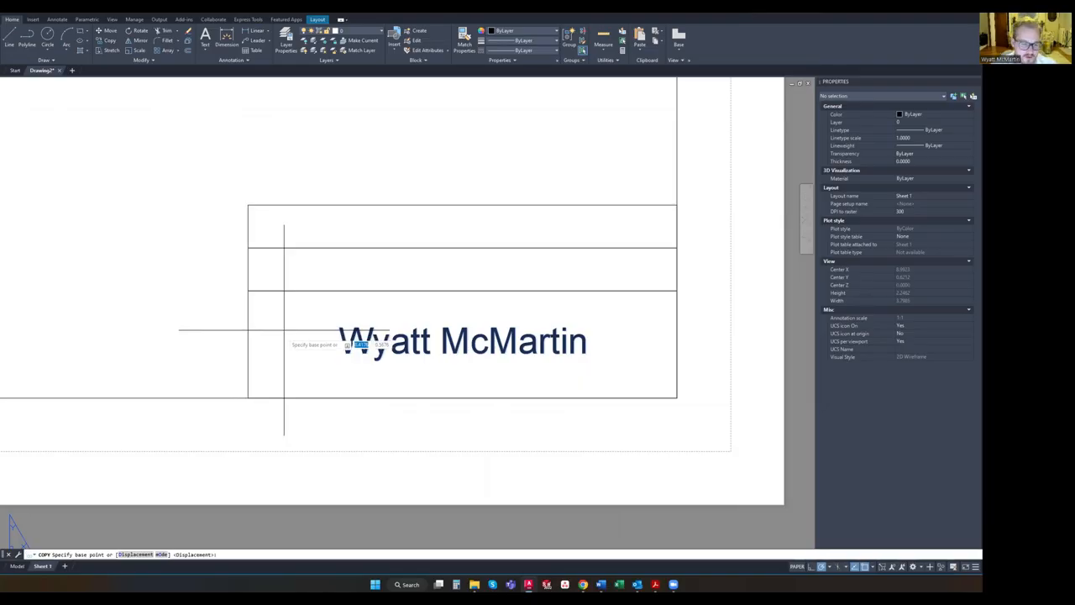
{"action": "left_click", "coordinate": [248, 398]}
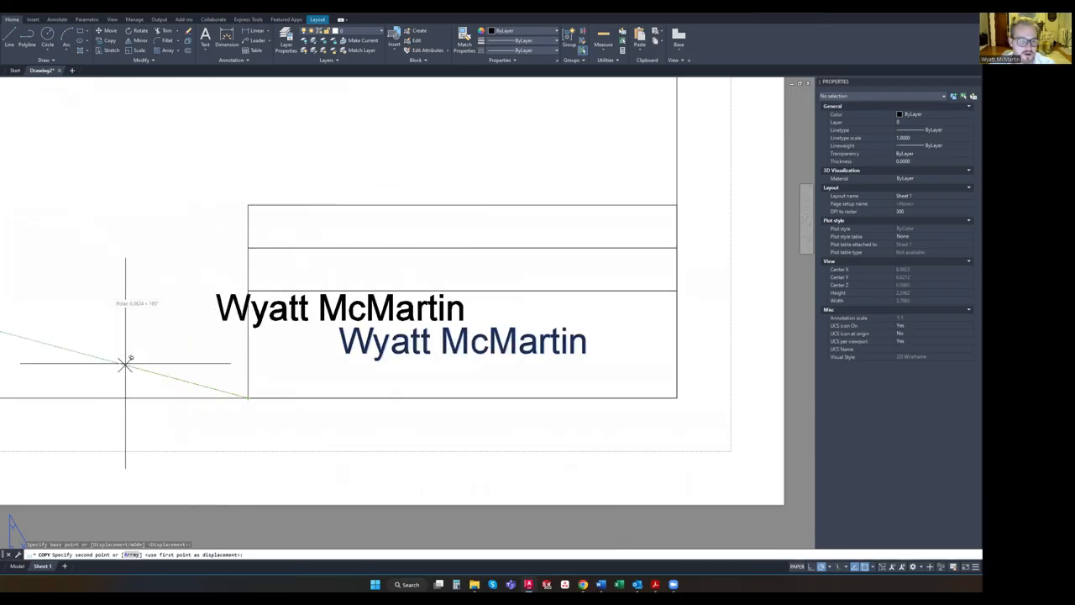
{"action": "left_click", "coordinate": [109, 156]}
{"action": "left_click", "coordinate": [73, 215]}
{"action": "left_click", "coordinate": [260, 279]}
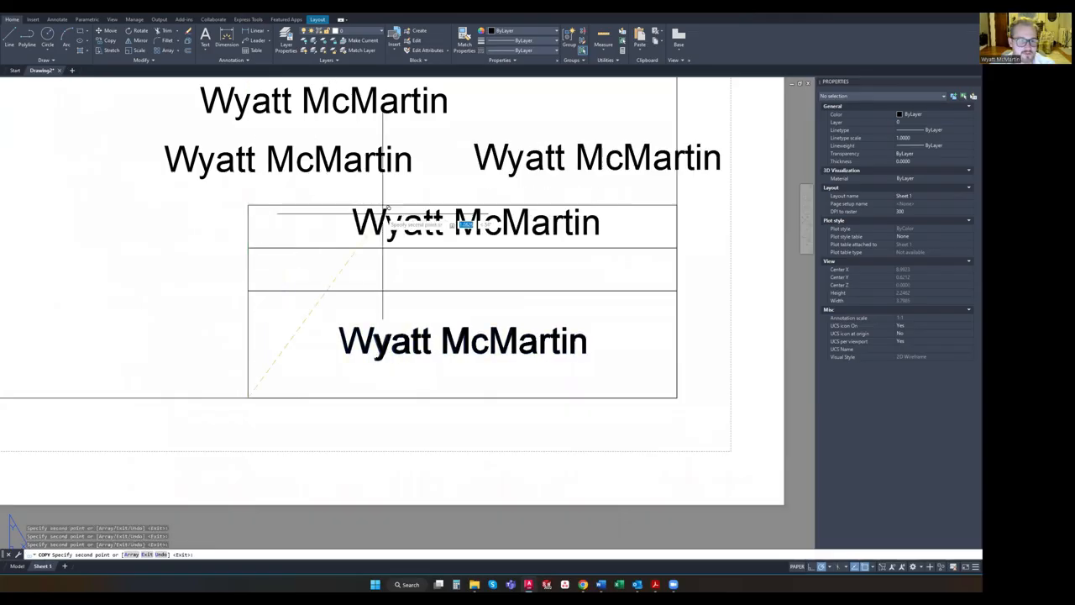
{"action": "left_click", "coordinate": [381, 215]}
{"action": "key", "text": "Return"}
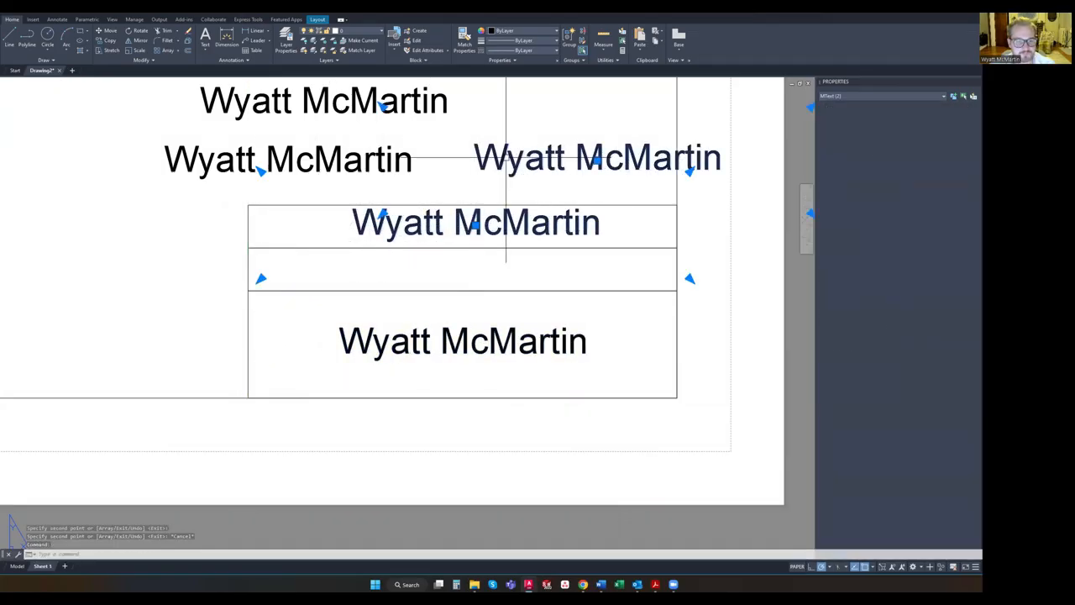
Erase the four loose name copies and copy the name text from the lowest rectangle's lower-left corner to its upper-left corner
{"action": "left_click", "coordinate": [323, 114]}
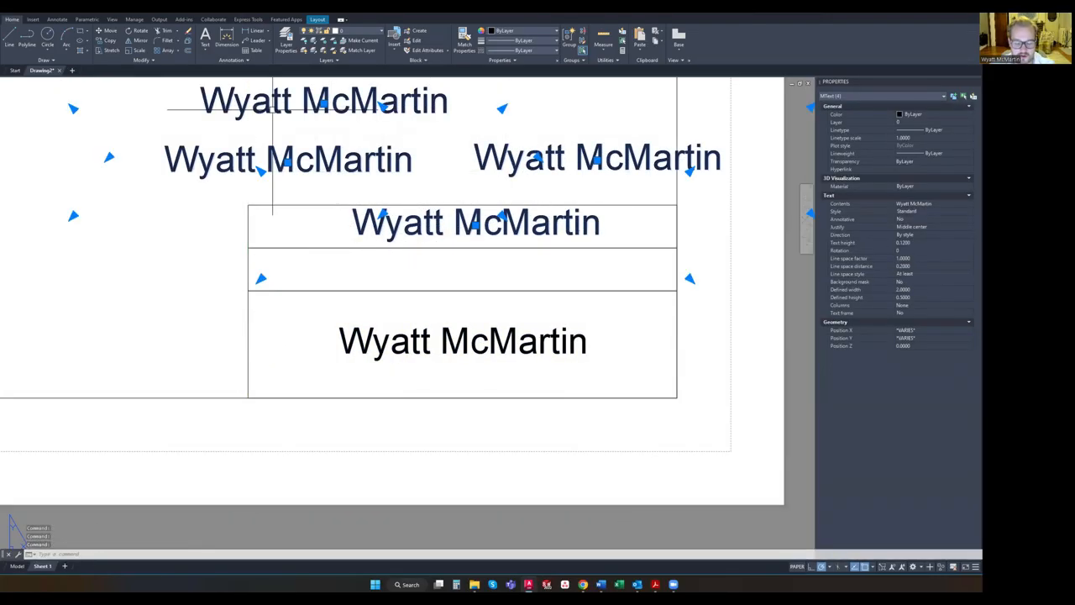
{"action": "key", "text": "Delete"}
{"action": "left_click", "coordinate": [438, 382]}
{"action": "left_click", "coordinate": [351, 327]}
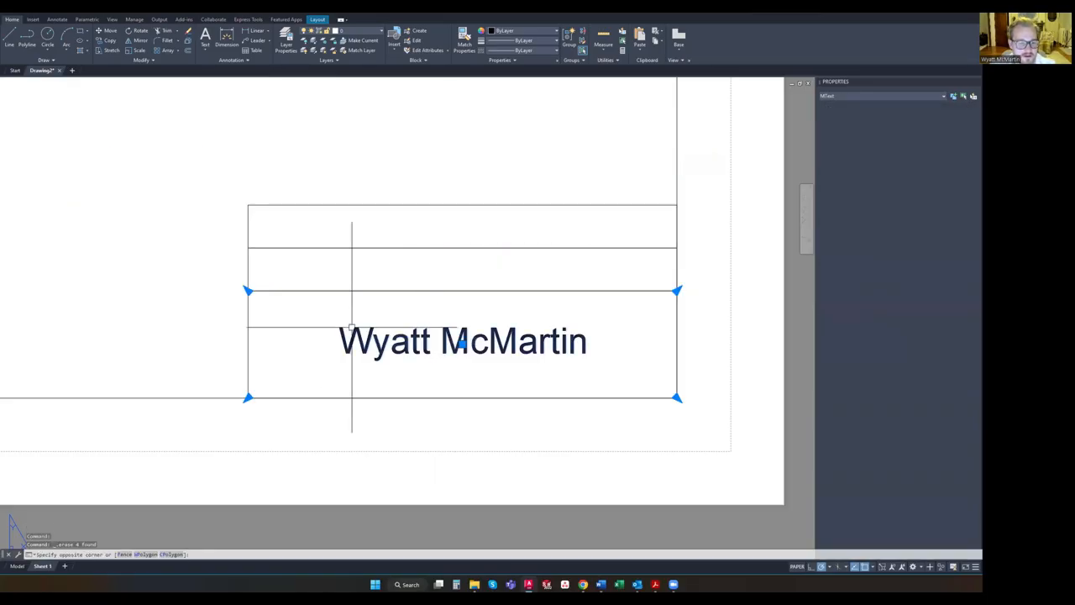
{"action": "left_click", "coordinate": [109, 40]}
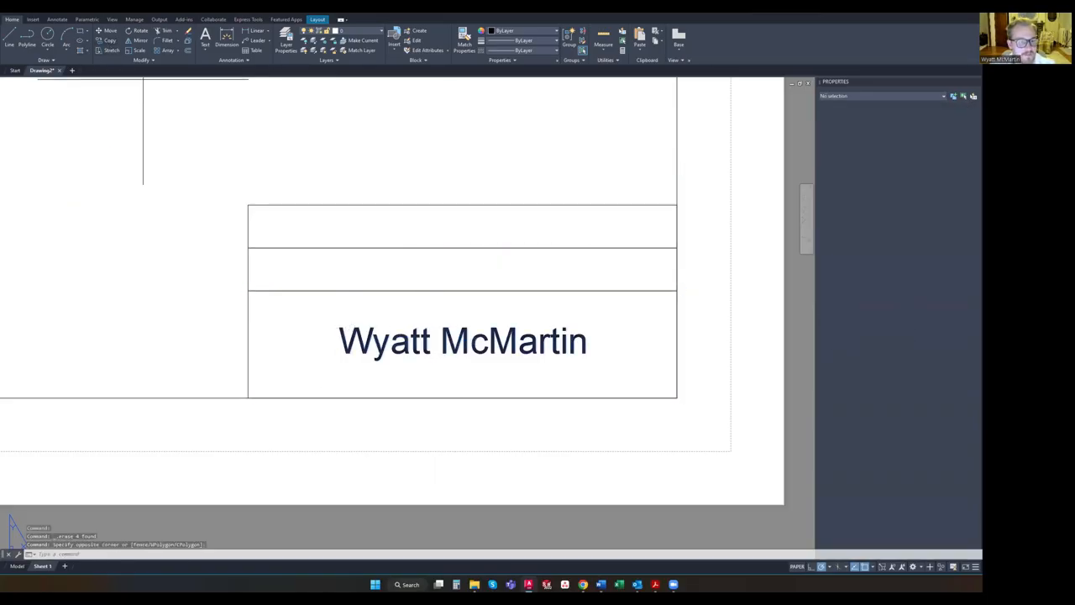
{"action": "left_click", "coordinate": [248, 398]}
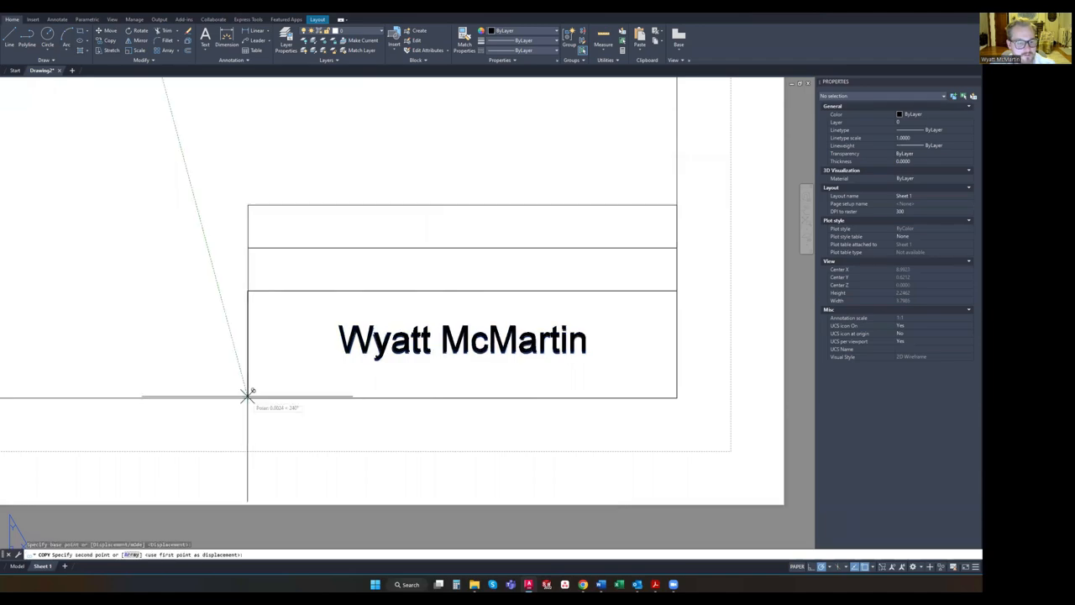
{"action": "left_click", "coordinate": [248, 290]}
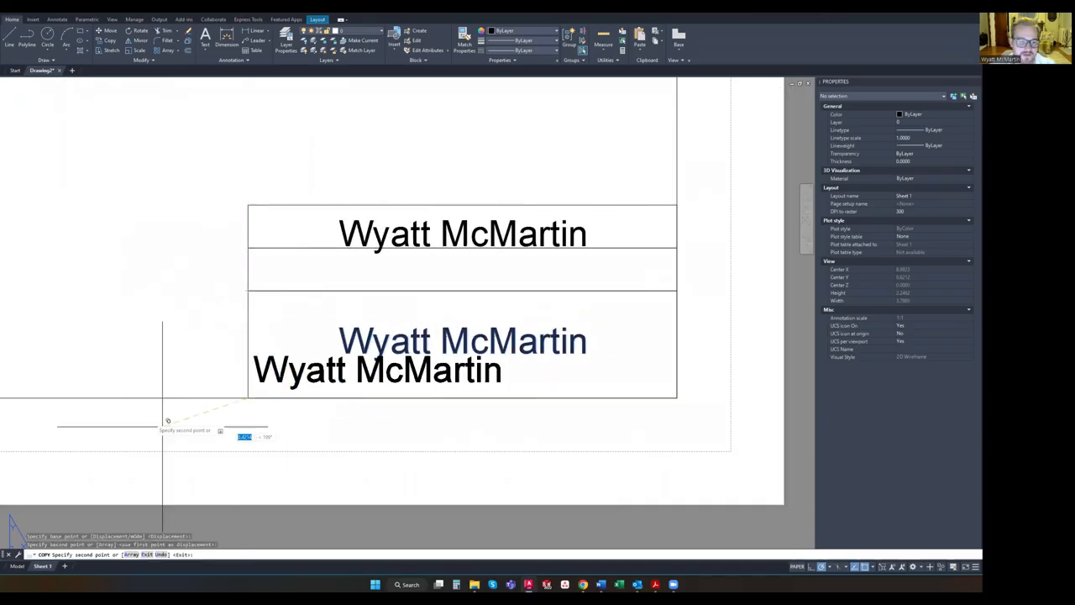
{"action": "key", "text": "Escape"}
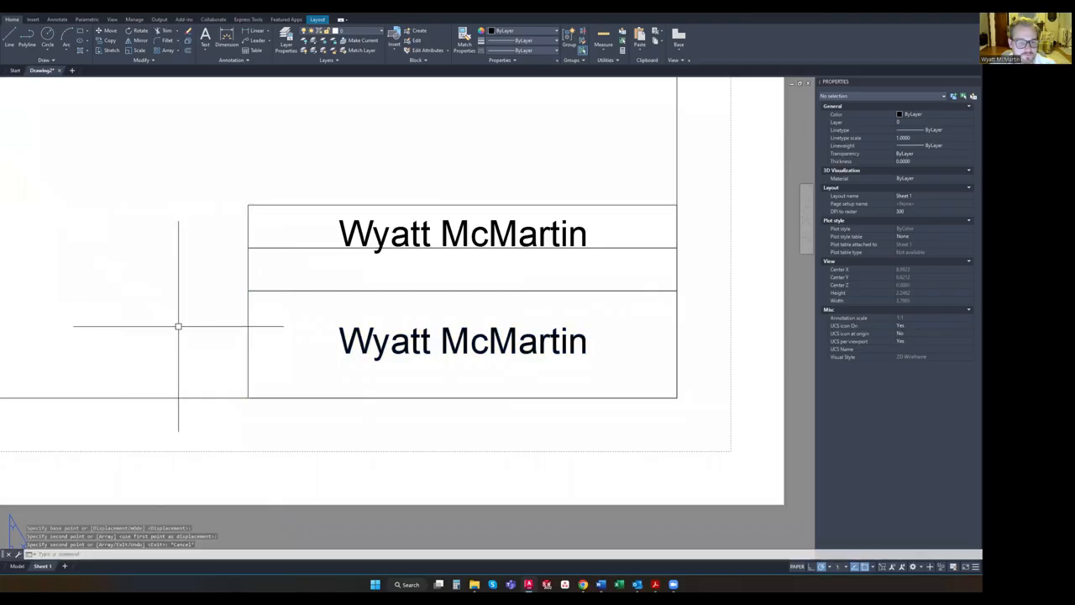
Stretch the copied name text's frame so its upper-left corner meets the upper-left corner of the middle title block rectangle
{"action": "left_click", "coordinate": [518, 235]}
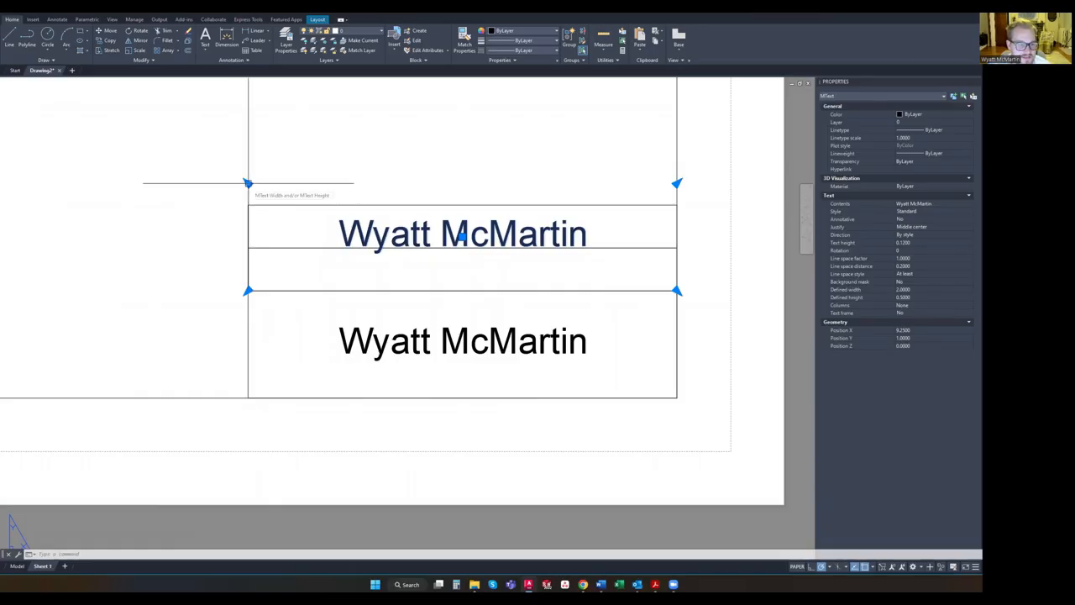
{"action": "left_click", "coordinate": [248, 183]}
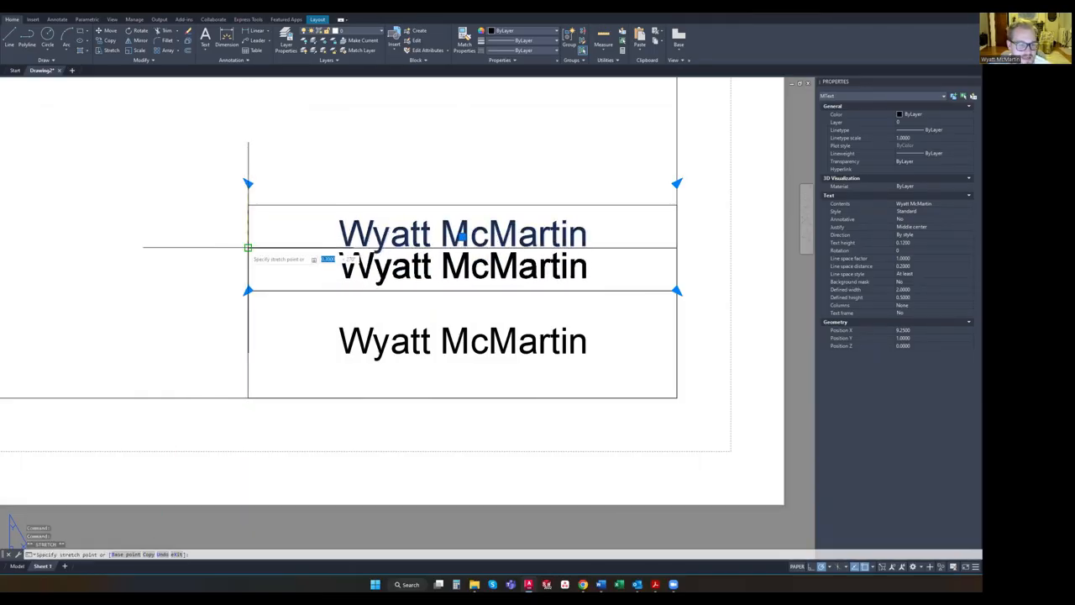
{"action": "left_click", "coordinate": [248, 248]}
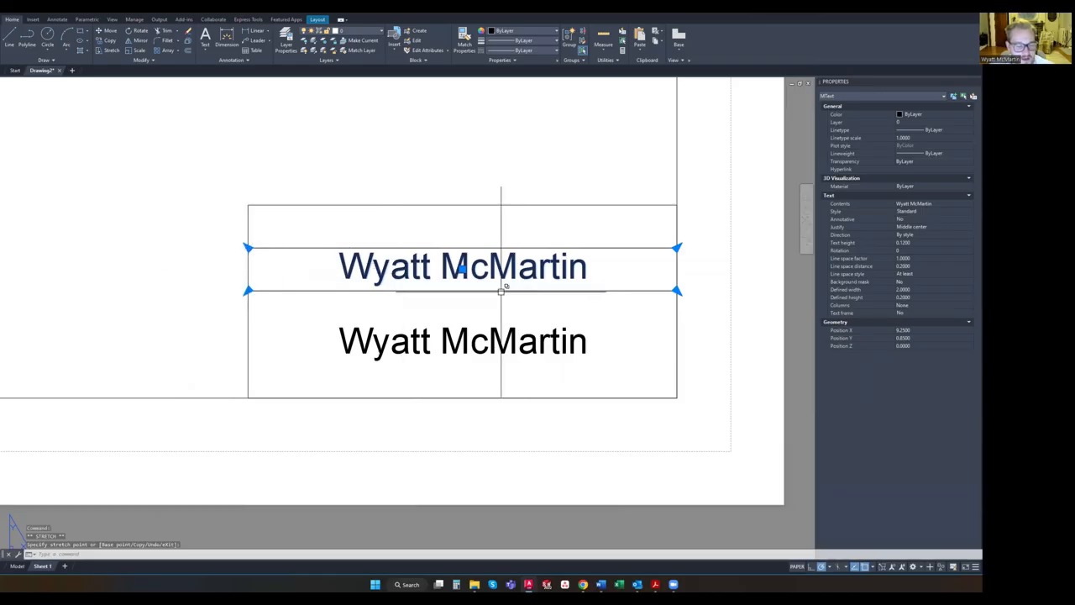
{"action": "key", "text": "Escape"}
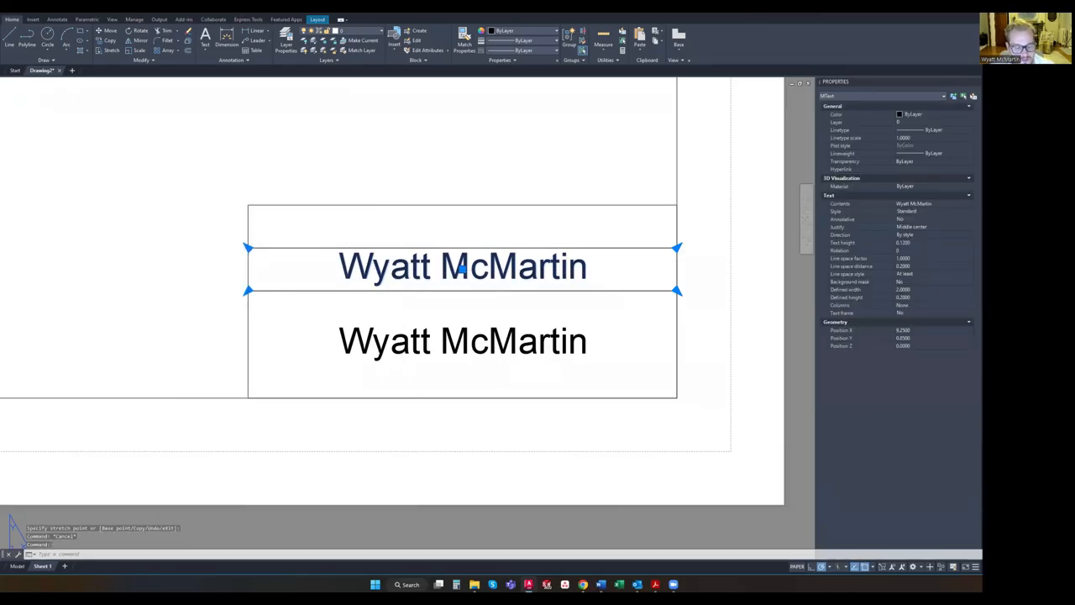
{"action": "double_click", "coordinate": [462, 267]}
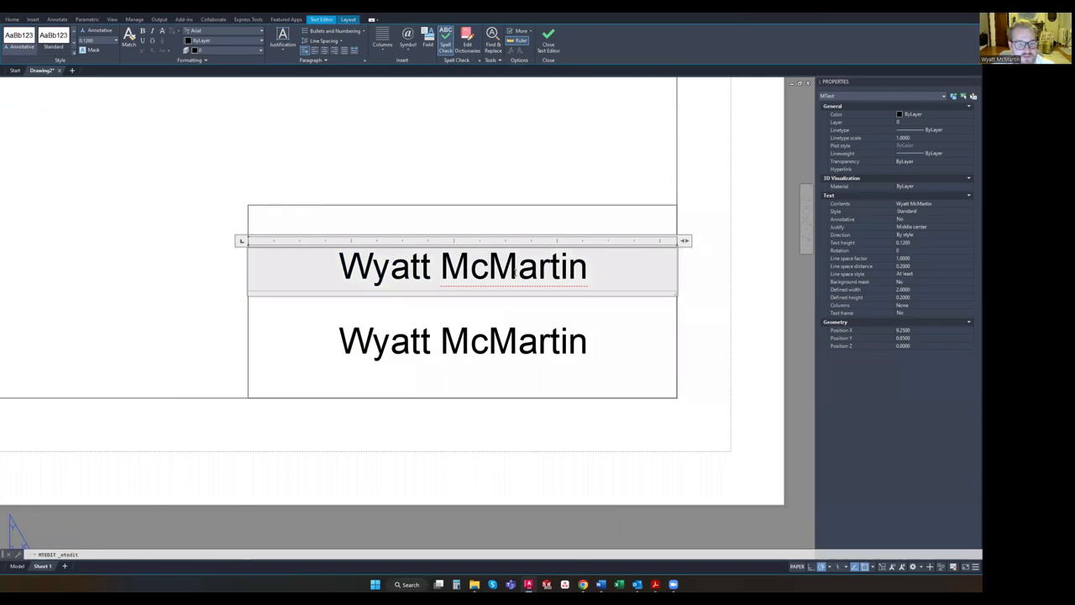
{"action": "left_click", "coordinate": [516, 338]}
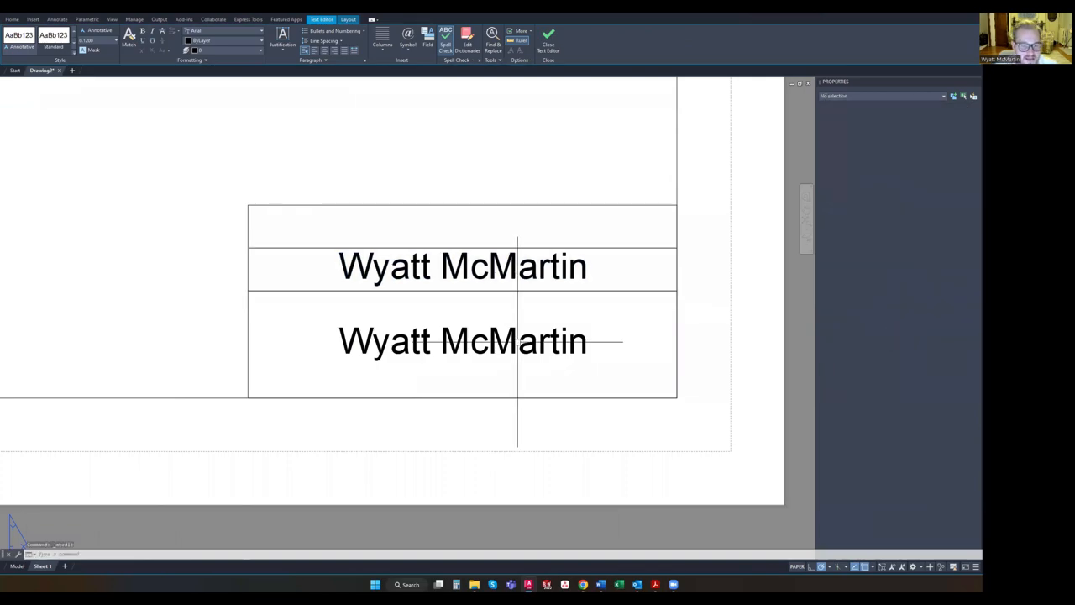
{"action": "left_click", "coordinate": [440, 336]}
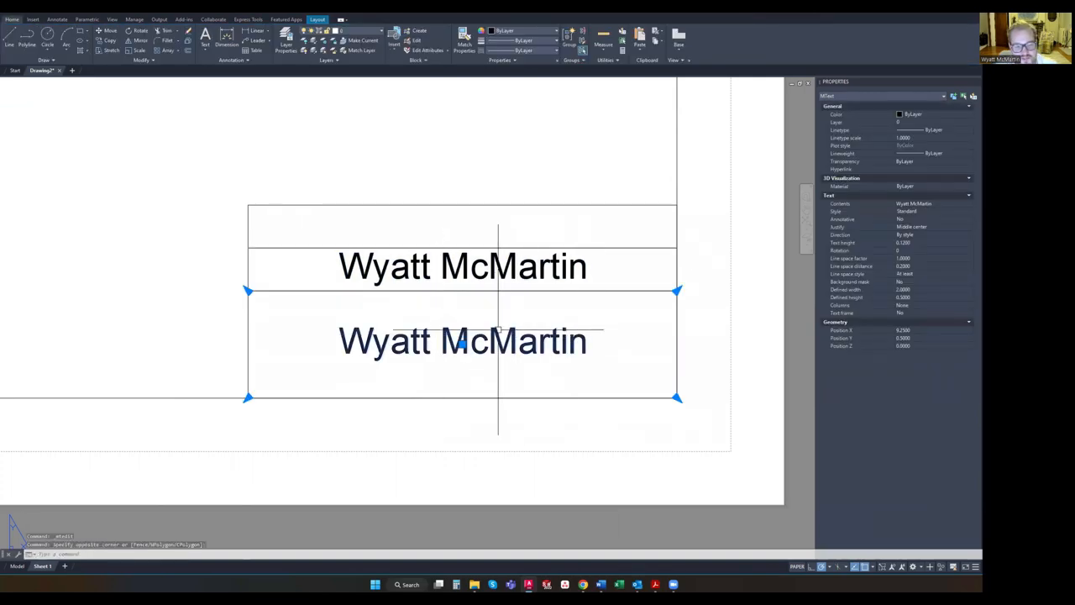
{"action": "key", "text": "Escape"}
Replace the name in the middle title block rectangle with the text CAD 154
{"action": "left_click", "coordinate": [499, 279]}
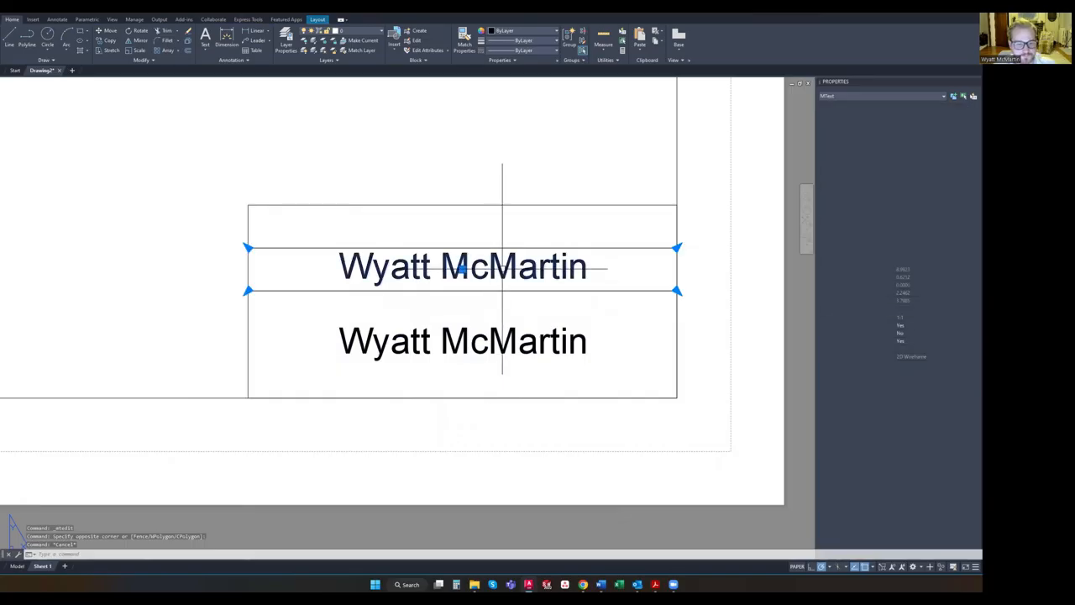
{"action": "double_click", "coordinate": [462, 267]}
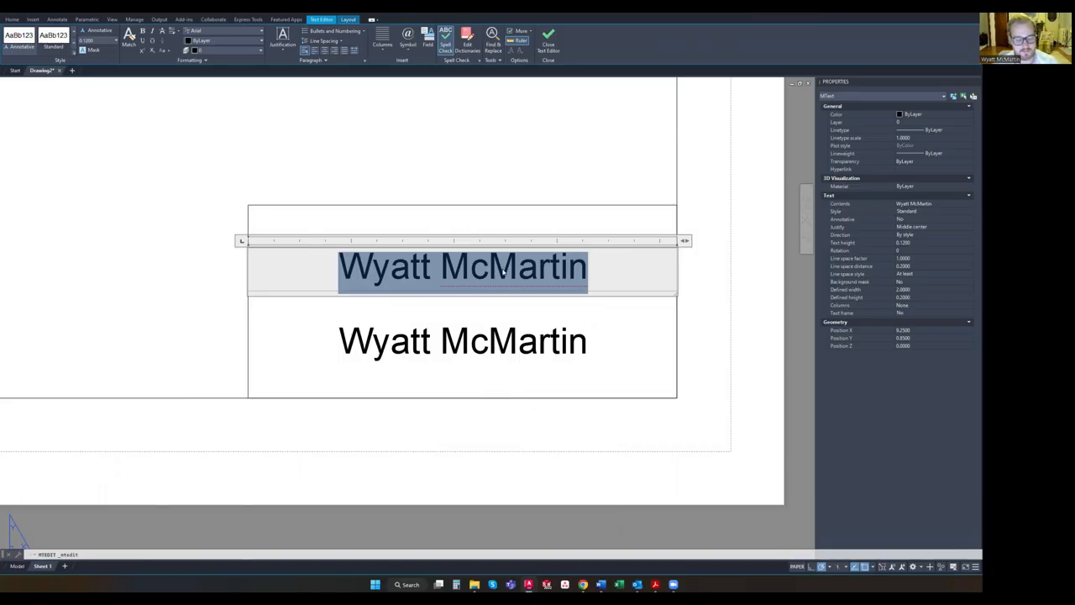
{"action": "type", "text": "CAD 154"}
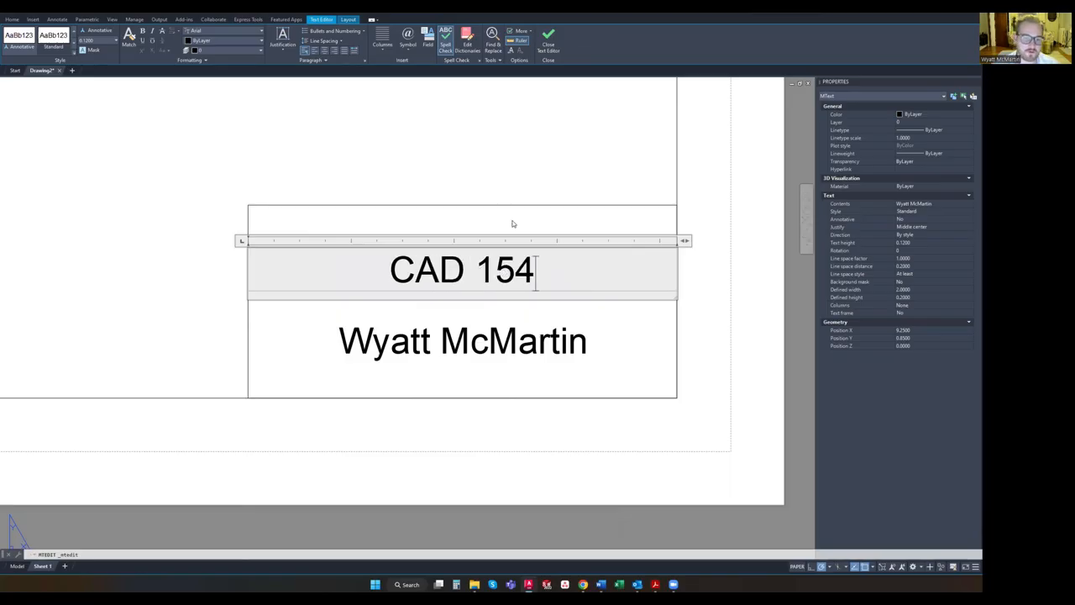
{"action": "left_click", "coordinate": [513, 223]}
Copy the CAD 154 text from the middle rectangle's lower-left corner to its upper-left corner, filling the uppermost rectangle
{"action": "left_click", "coordinate": [570, 267]}
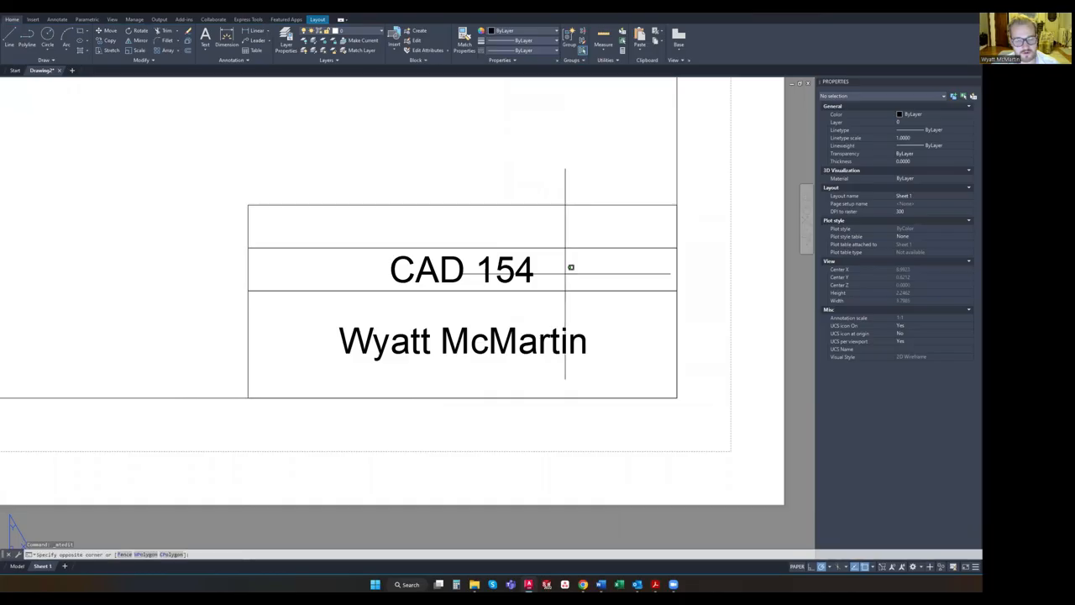
{"action": "left_click", "coordinate": [462, 269]}
{"action": "type", "text": "co"}
{"action": "key", "text": "Return"}
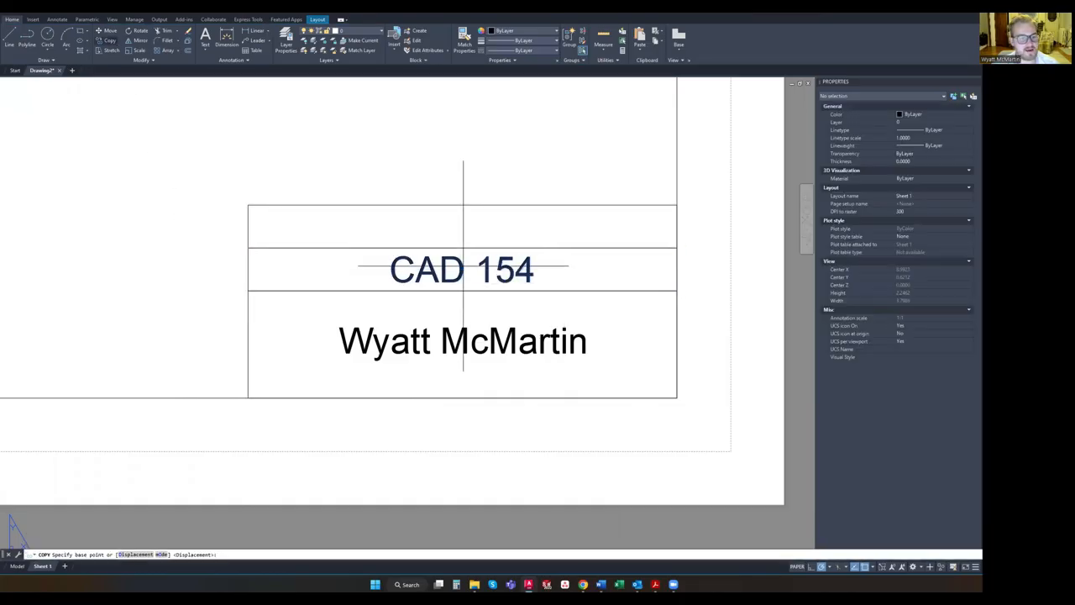
{"action": "left_click", "coordinate": [248, 290]}
{"action": "left_click", "coordinate": [248, 247]}
{"action": "key", "text": "Escape"}
Change the text in the uppermost title block rectangle to "Lab x - Sheet x"
{"action": "left_click", "coordinate": [421, 227]}
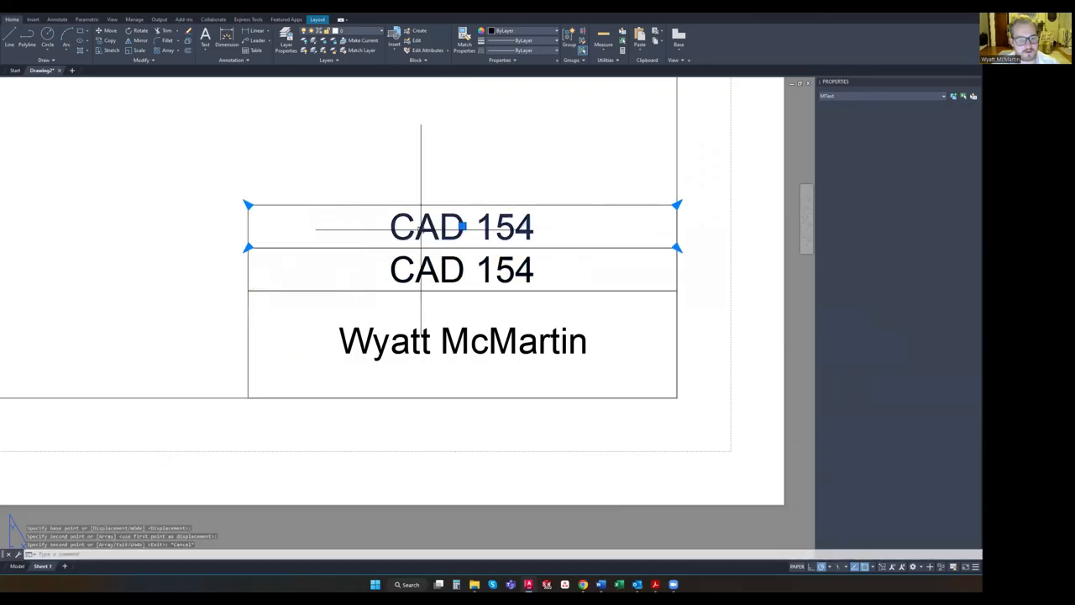
{"action": "double_click", "coordinate": [418, 234]}
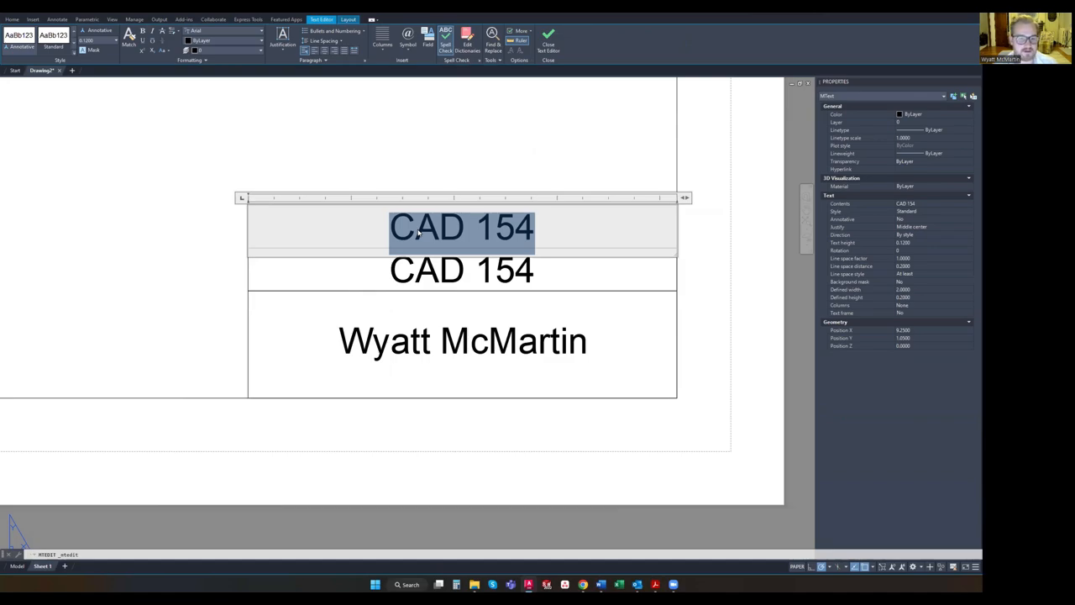
{"action": "type", "text": "Lab x"}
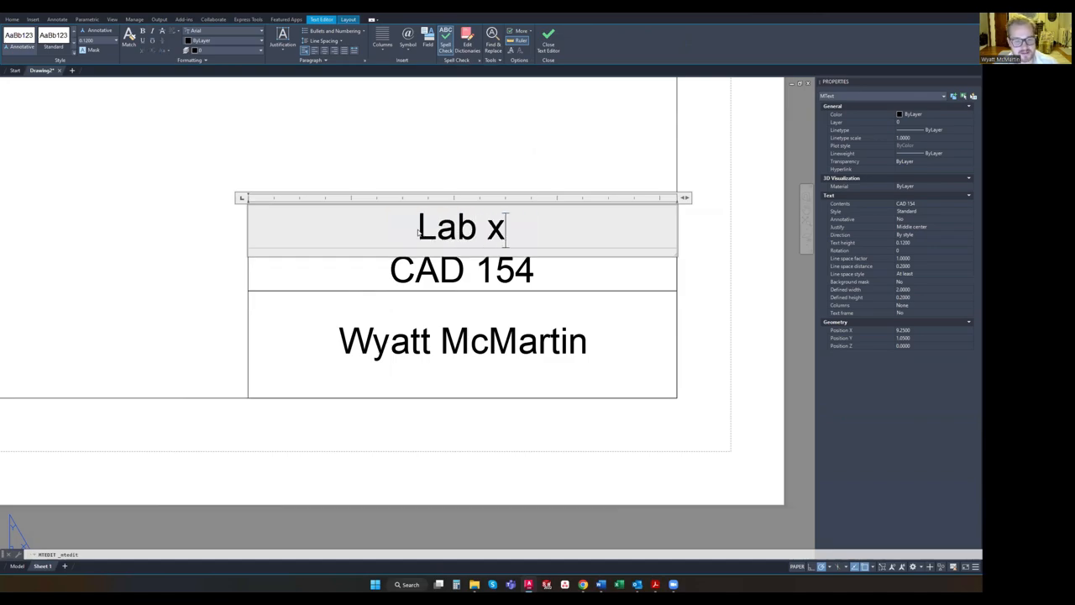
{"action": "type", "text": " - Sheet x"}
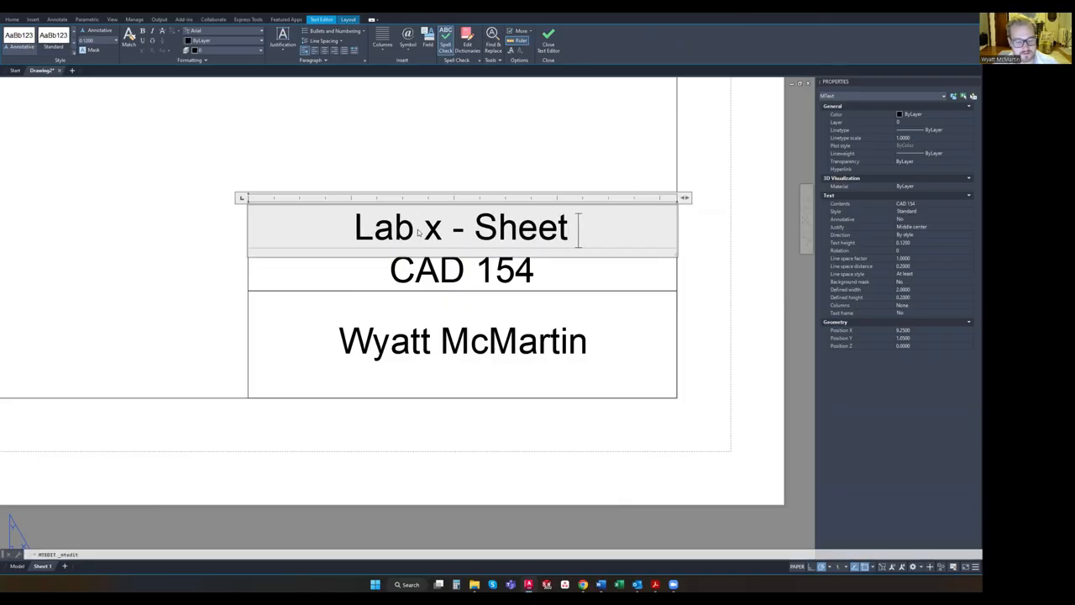
{"action": "left_click", "coordinate": [480, 175]}
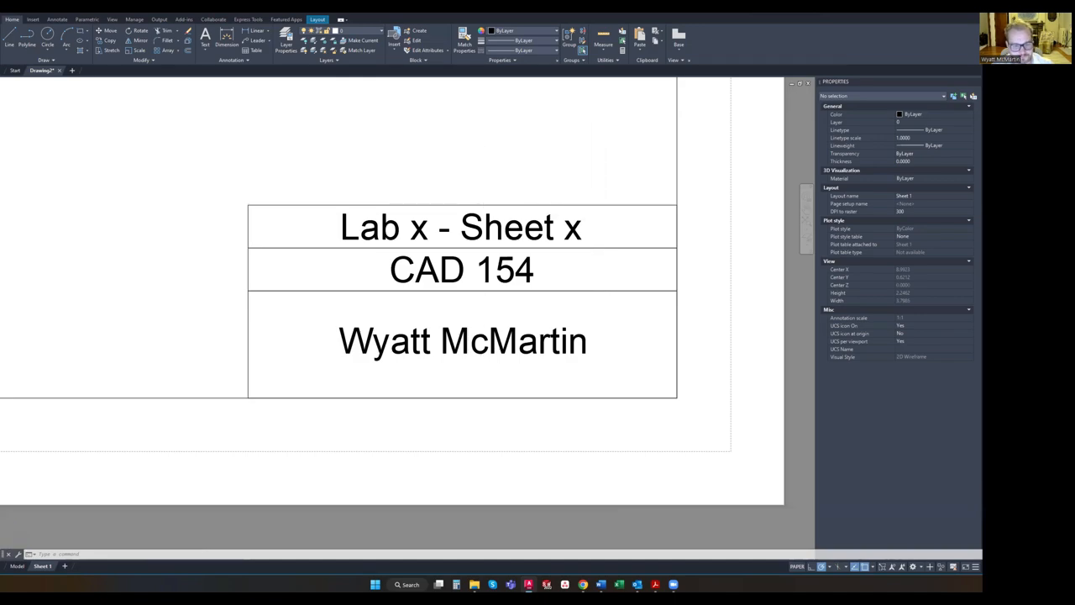
{"action": "scroll", "coordinate": [588, 332], "scroll_direction": "down", "scroll_amount": 5}
{"action": "middle_click_drag", "start_coordinate": [600, 336], "coordinate": [557, 370]}
{"action": "middle_click_drag", "start_coordinate": [526, 310], "coordinate": [510, 355]}
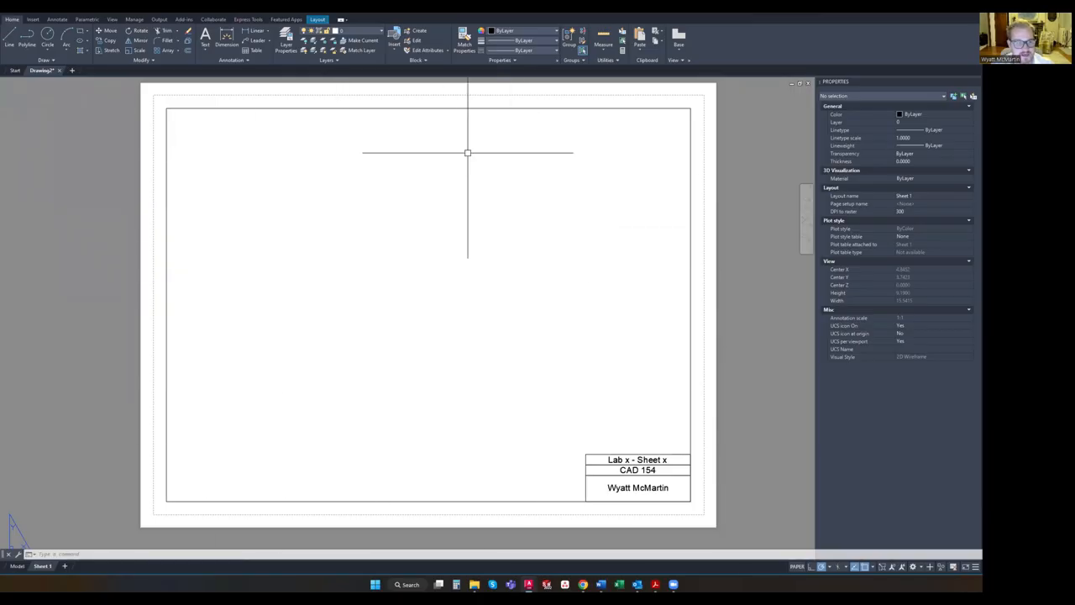
{"action": "left_click", "coordinate": [160, 101]}
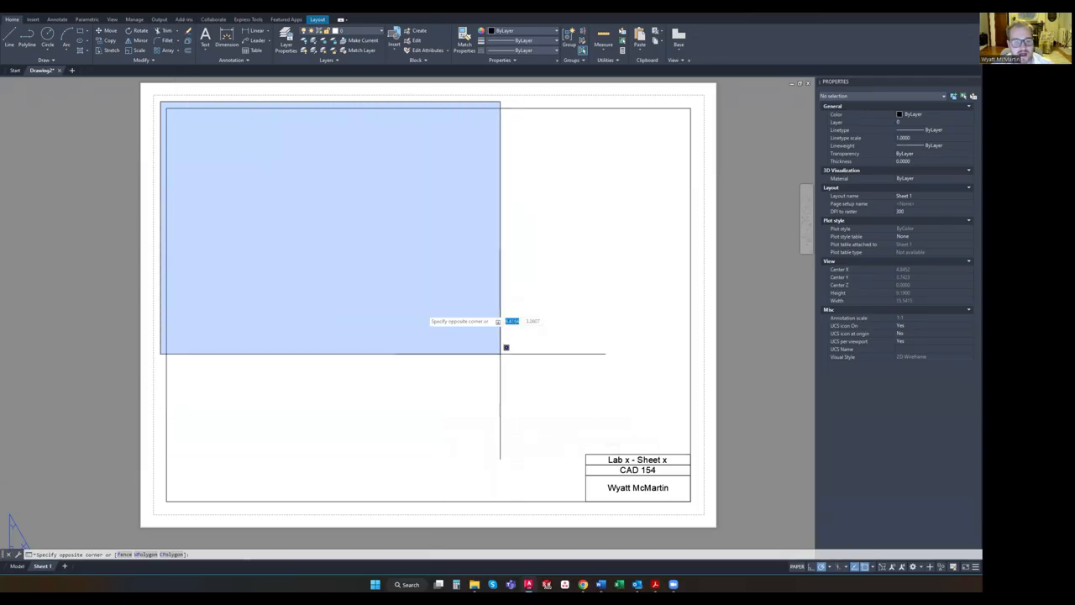
{"action": "key", "text": "Escape"}
{"action": "mouse_move", "coordinate": [159, 102]}
{"action": "left_mouse_down"}
{"action": "mouse_move", "coordinate": [698, 310]}
{"action": "mouse_move", "coordinate": [804, 504]}
{"action": "mouse_move", "coordinate": [505, 334]}
{"action": "left_mouse_up"}
{"action": "key", "text": "Escape"}
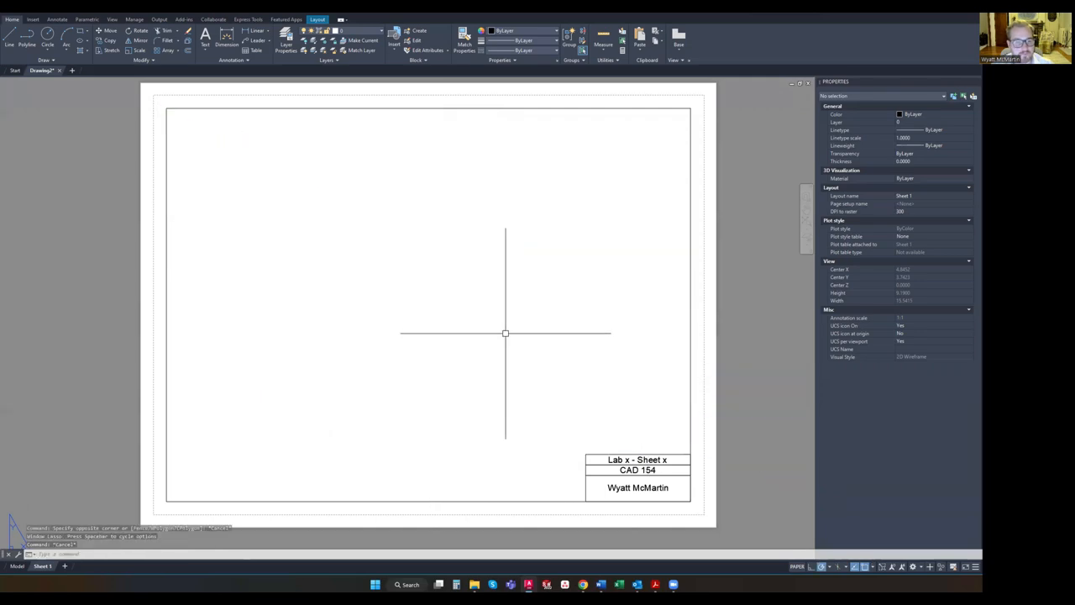
Convert the sheet border, title block rectangles and their texts into a block named Titleblock
{"action": "left_click", "coordinate": [159, 102]}
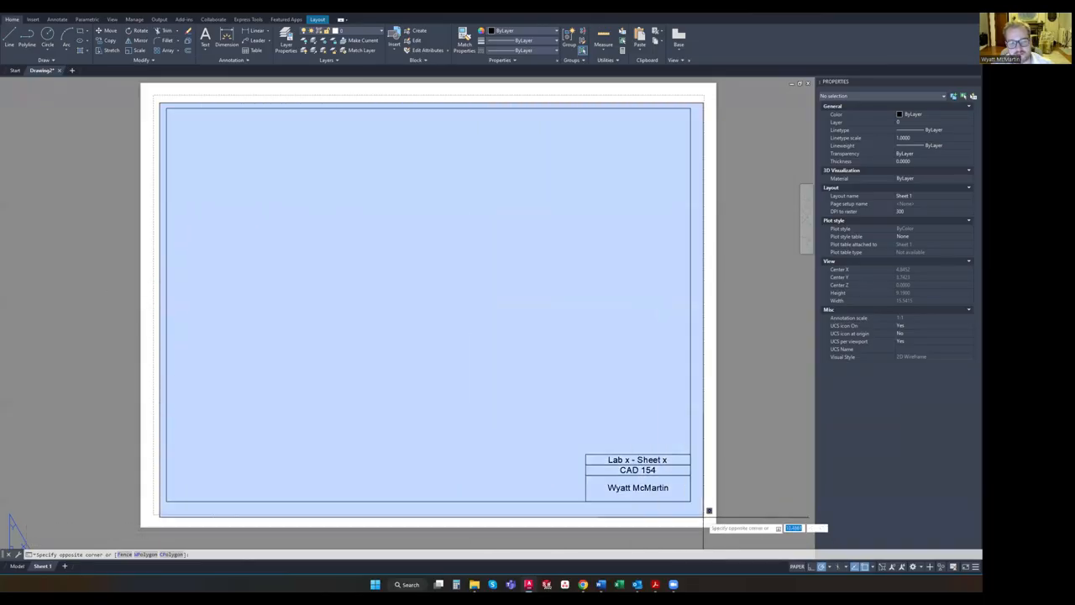
{"action": "left_click", "coordinate": [708, 509]}
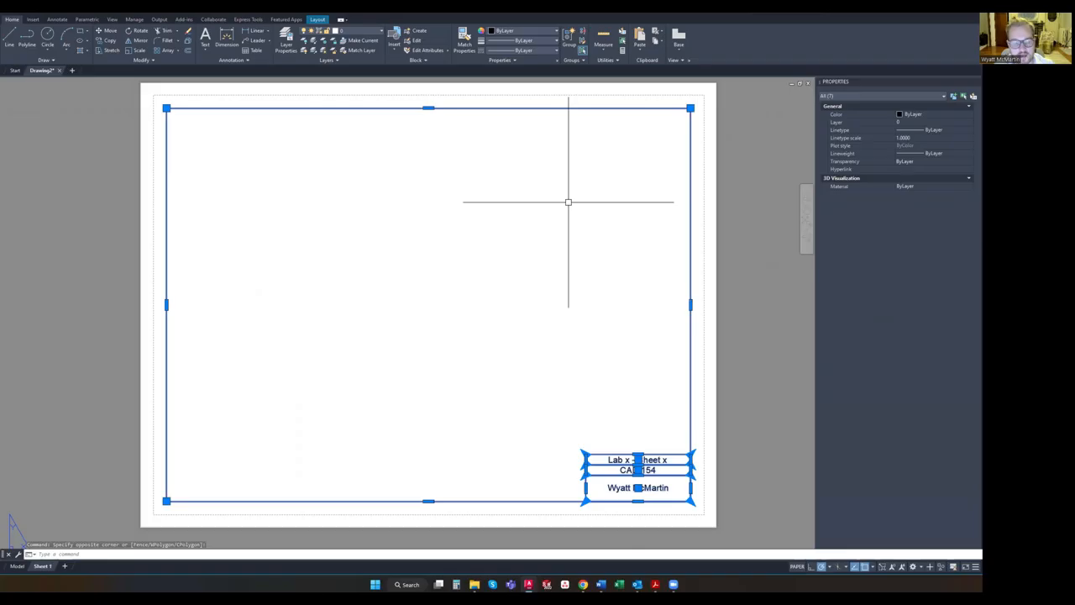
{"action": "key", "text": "Return"}
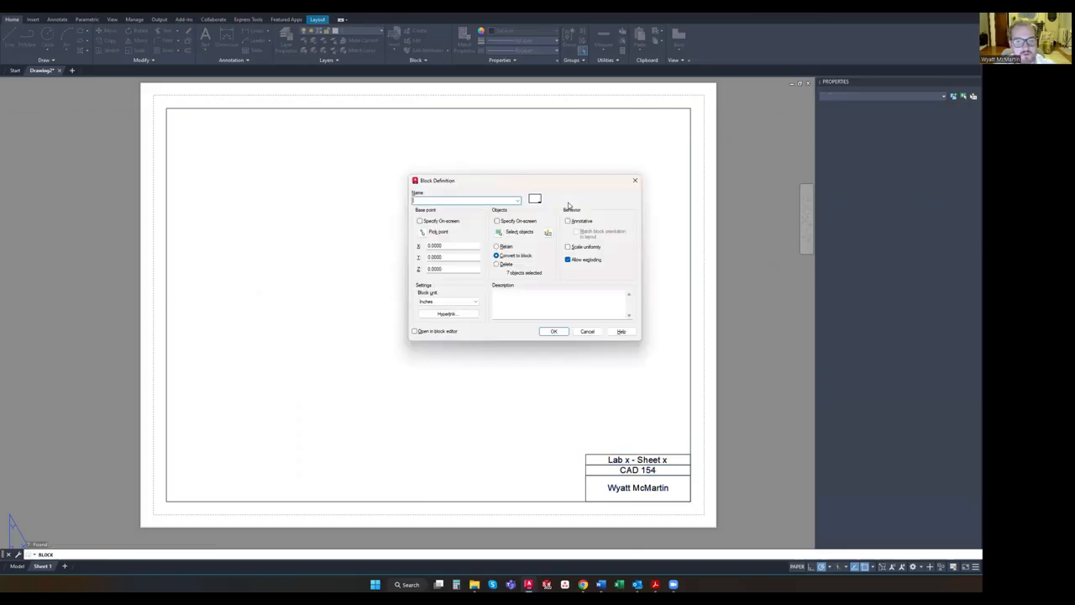
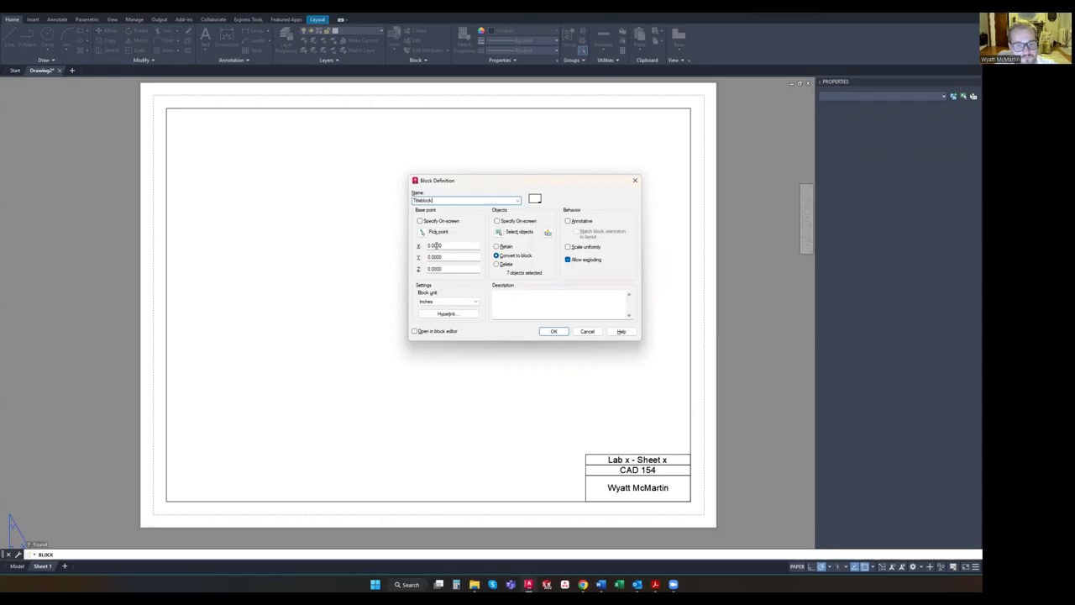
{"action": "left_click", "coordinate": [554, 331]}
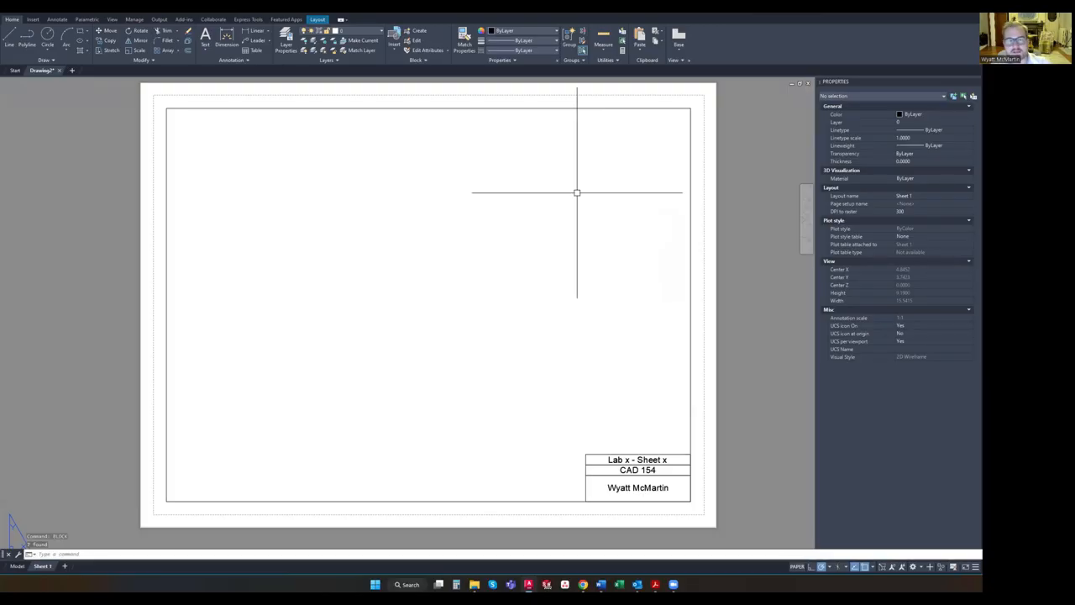
Examine how the new block selects as one object from its border and its text, and clear the selection
{"action": "left_click", "coordinate": [576, 110]}
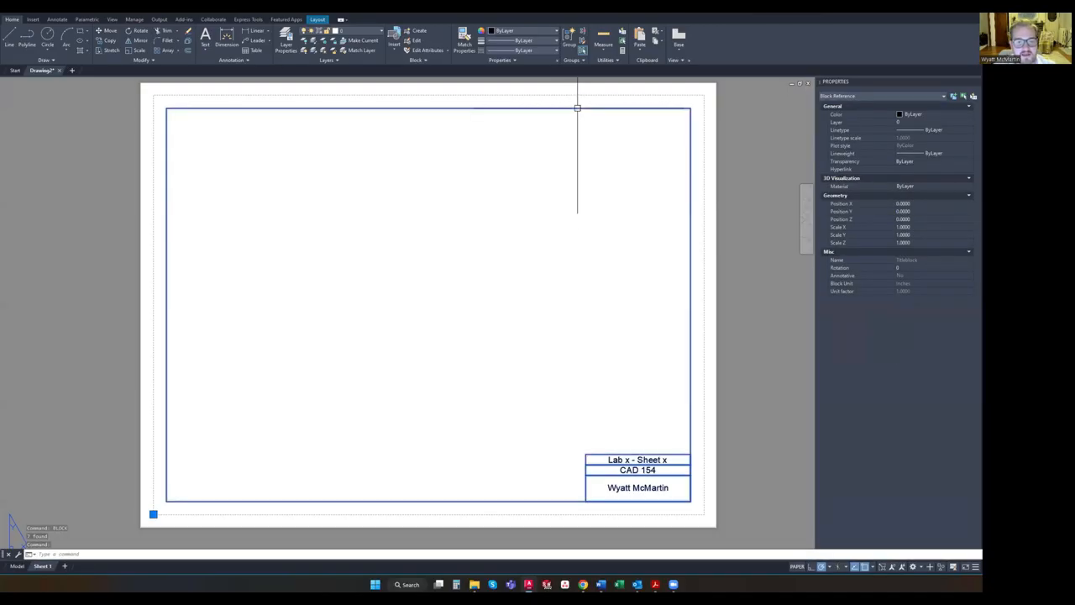
{"action": "key", "text": "Escape"}
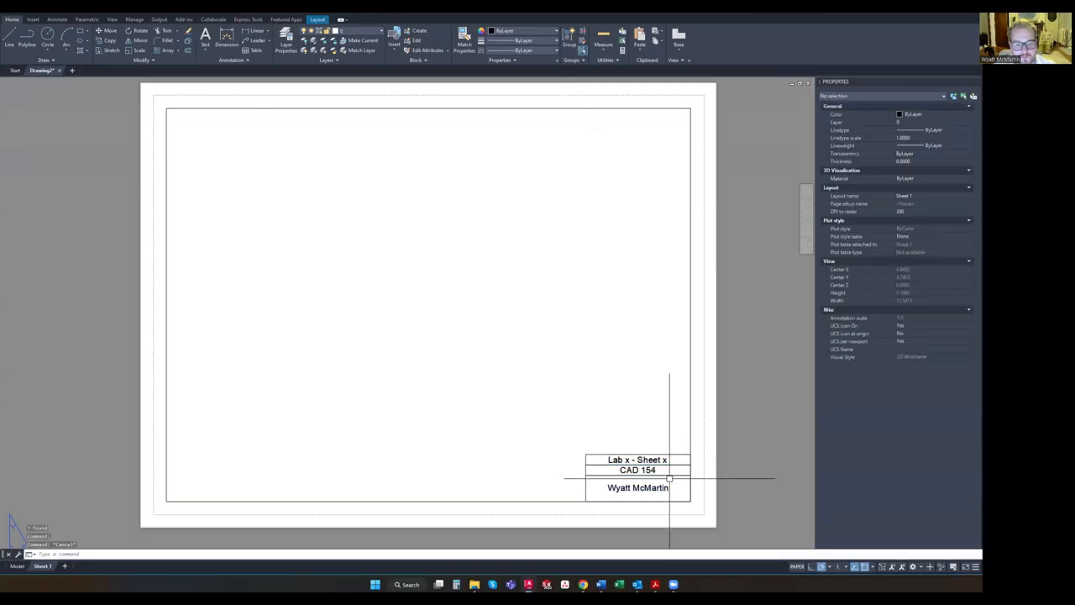
{"action": "left_click", "coordinate": [652, 463]}
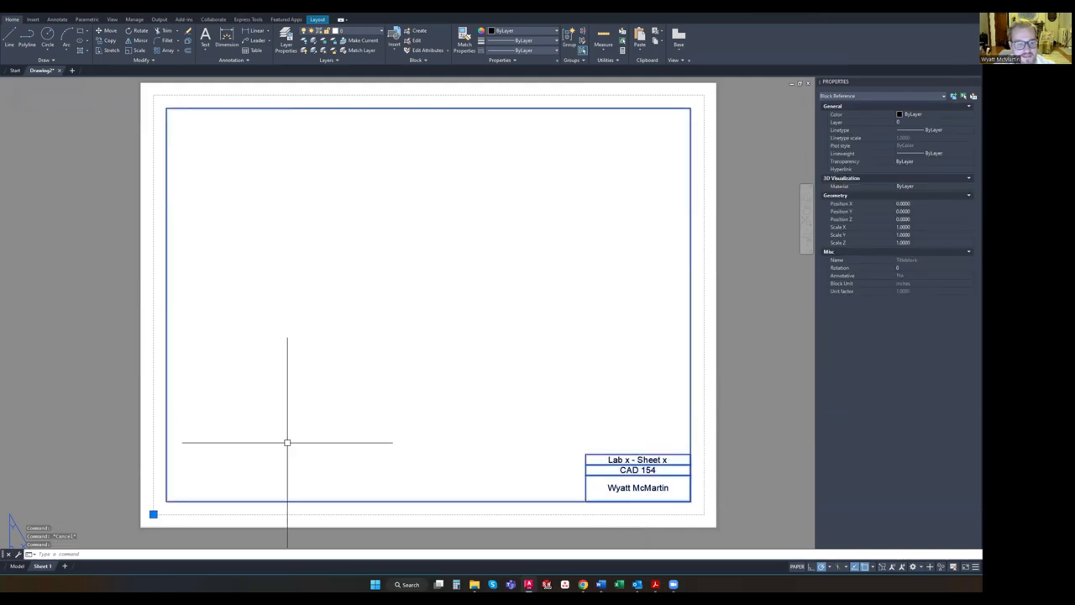
{"action": "key", "text": "Escape"}
{"action": "key", "text": "Escape"}
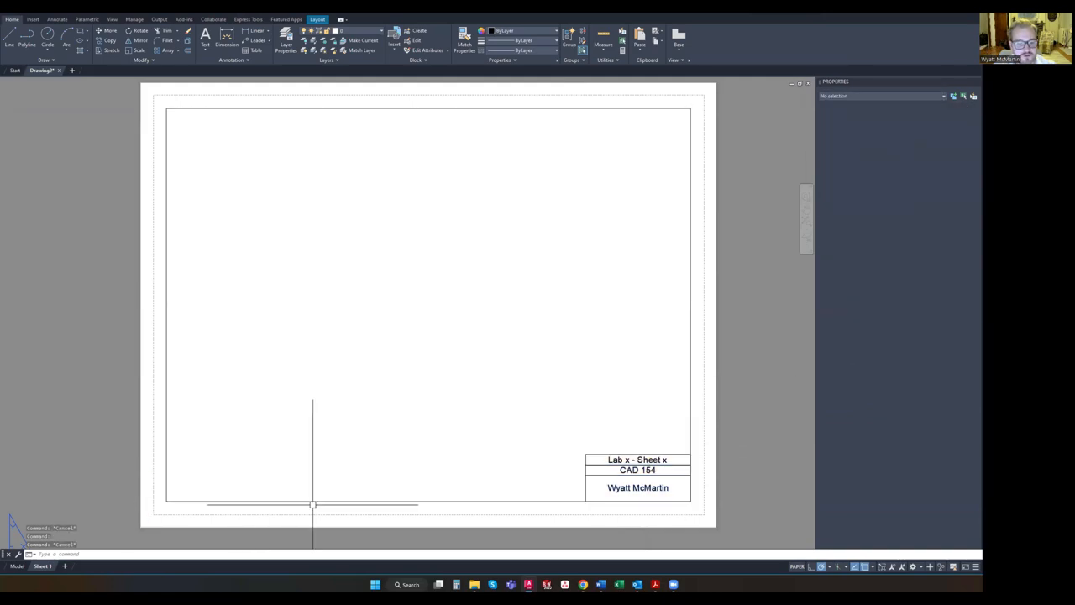
{"action": "left_click", "coordinate": [311, 506]}
{"action": "left_click", "coordinate": [288, 455]}
{"action": "key", "text": "Escape"}
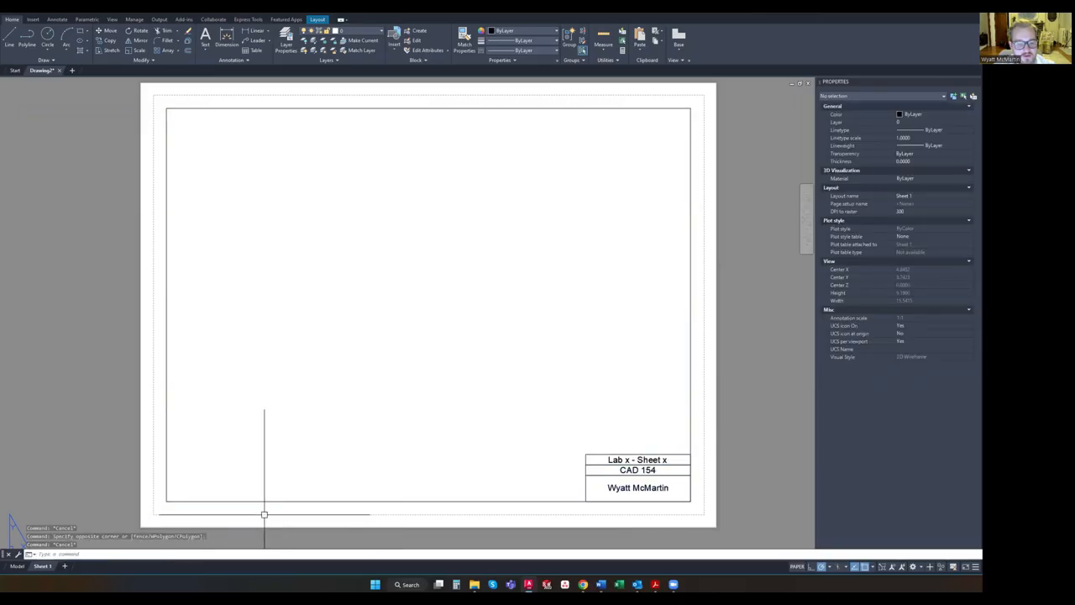
Open the Titleblock block for editing in the Block Editor
{"action": "left_click", "coordinate": [424, 499]}
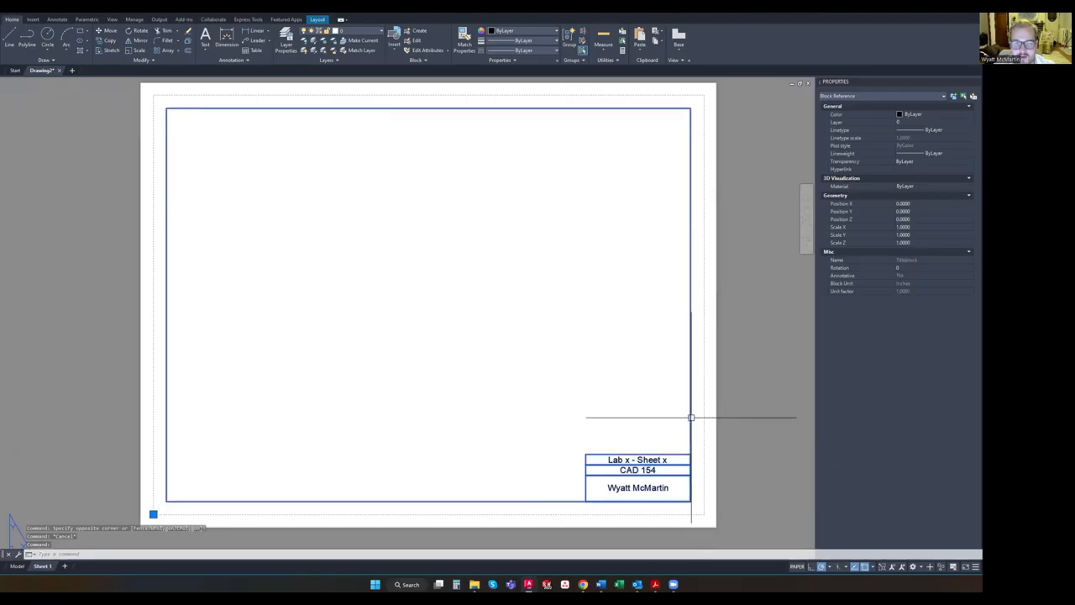
{"action": "right_click", "coordinate": [630, 459]}
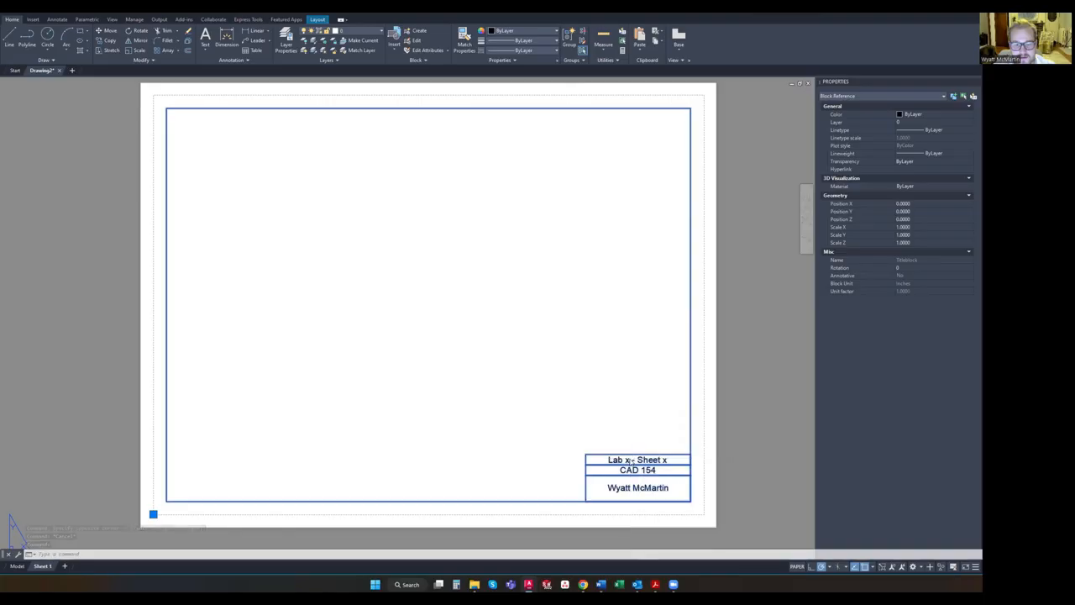
{"action": "left_click", "coordinate": [480, 300]}
{"action": "right_click", "coordinate": [464, 244]}
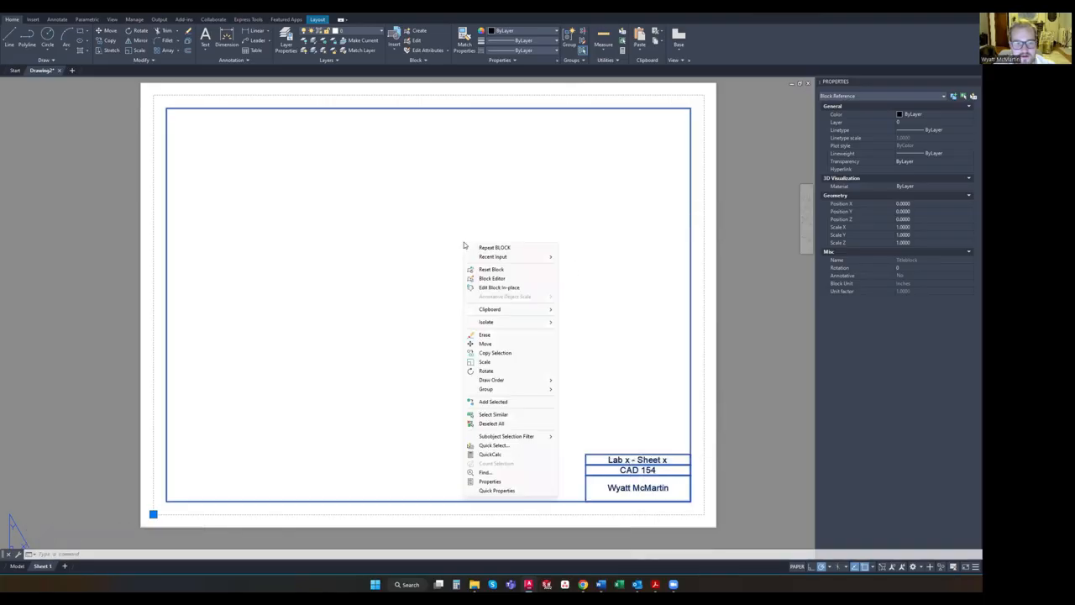
{"action": "left_click", "coordinate": [489, 278]}
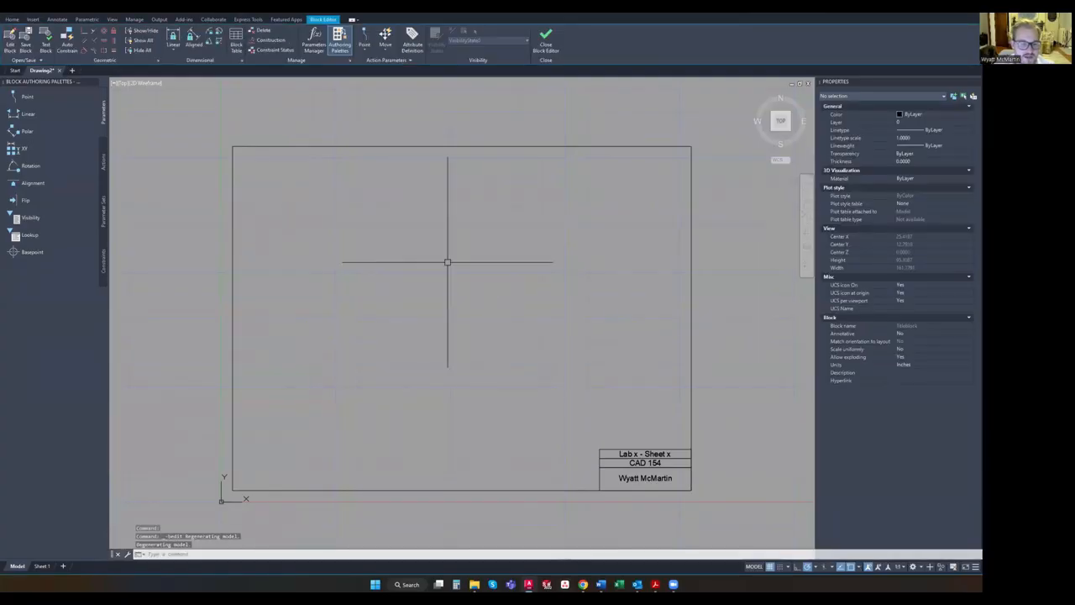
Inspect the title block's "Lab x - Sheet x" text and close the block editor, discarding the changes to Titleblock
{"action": "scroll", "coordinate": [660, 463], "scroll_direction": "up", "scroll_amount": 2}
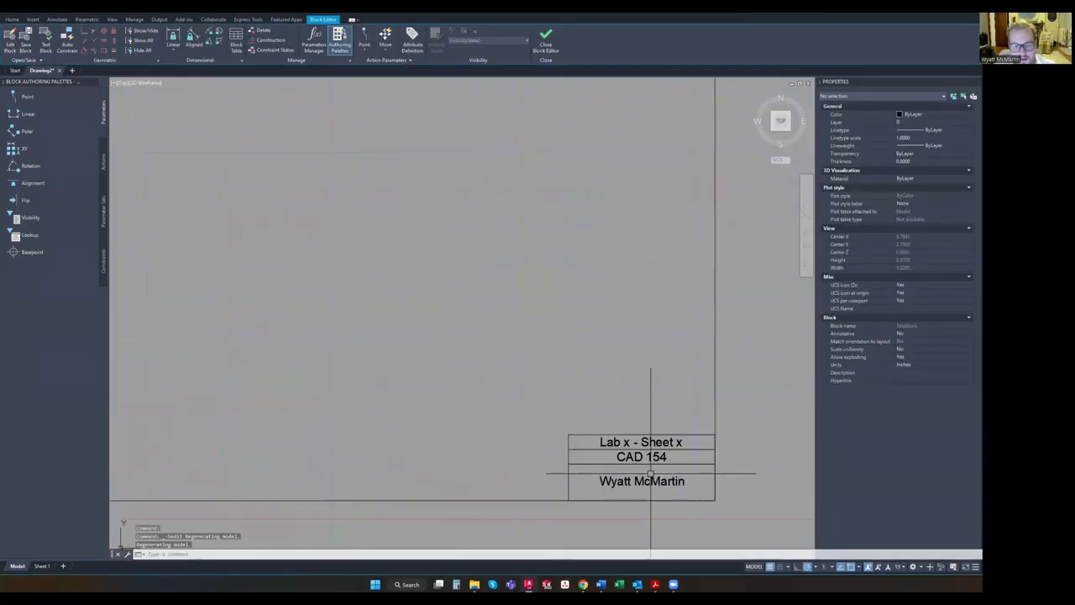
{"action": "left_click", "coordinate": [668, 443]}
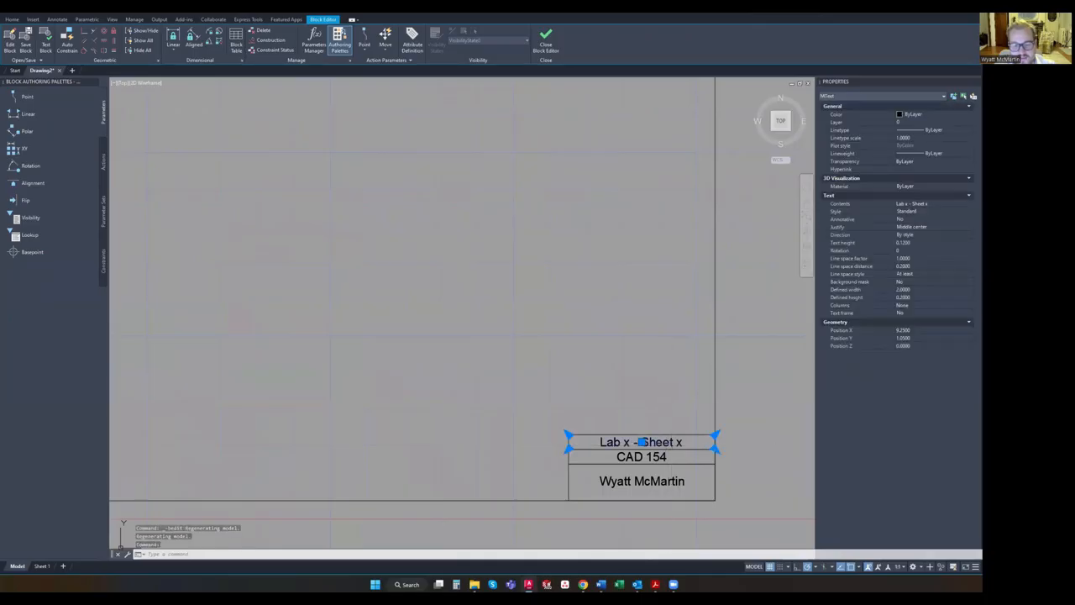
{"action": "double_click", "coordinate": [668, 442]}
{"action": "left_click", "coordinate": [547, 177]}
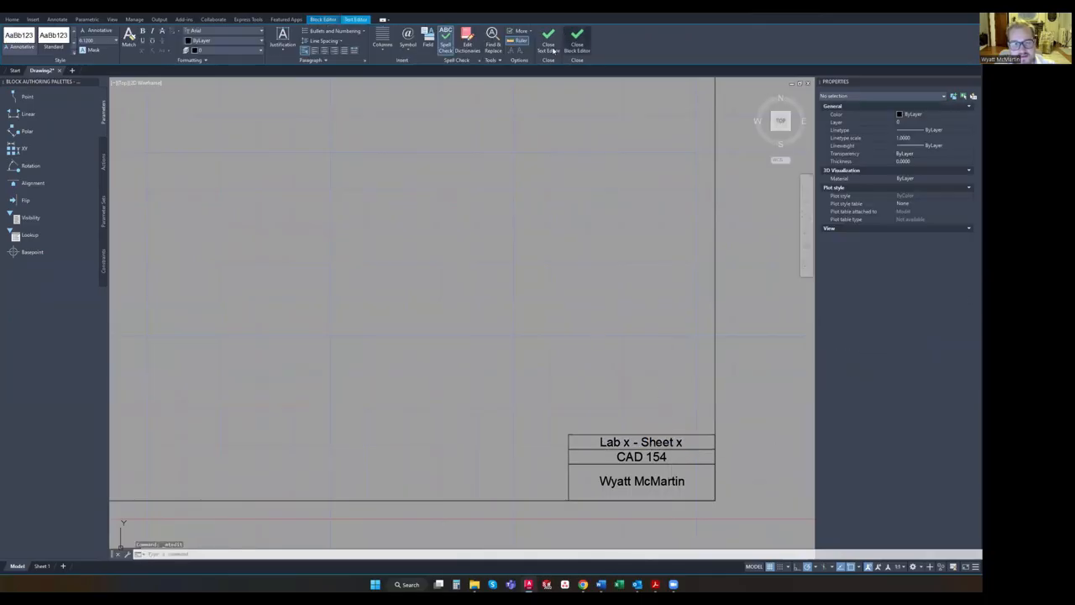
{"action": "left_click", "coordinate": [546, 42]}
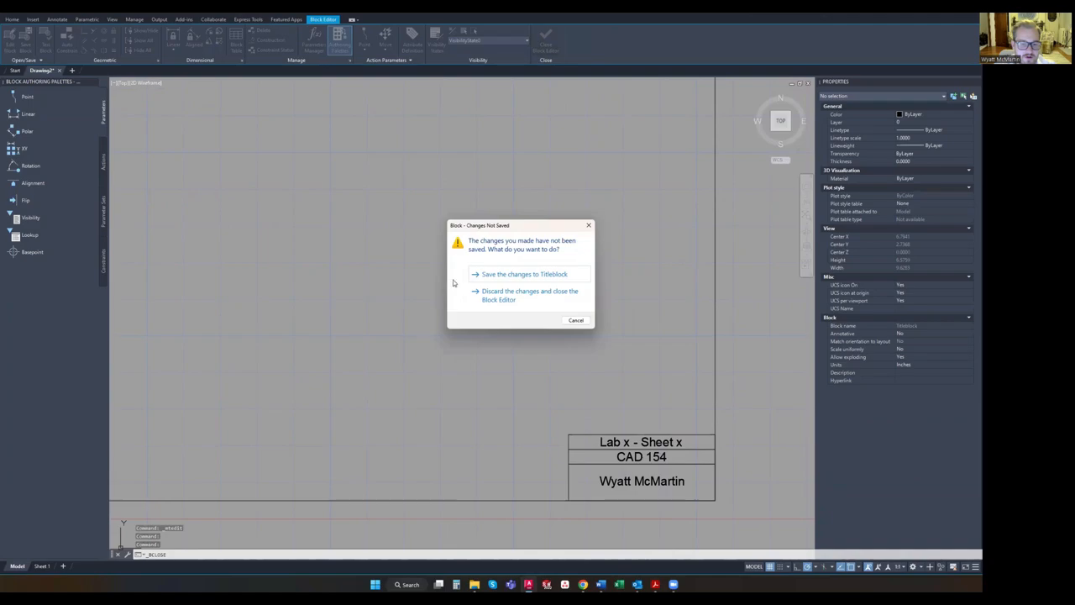
{"action": "left_click", "coordinate": [516, 294]}
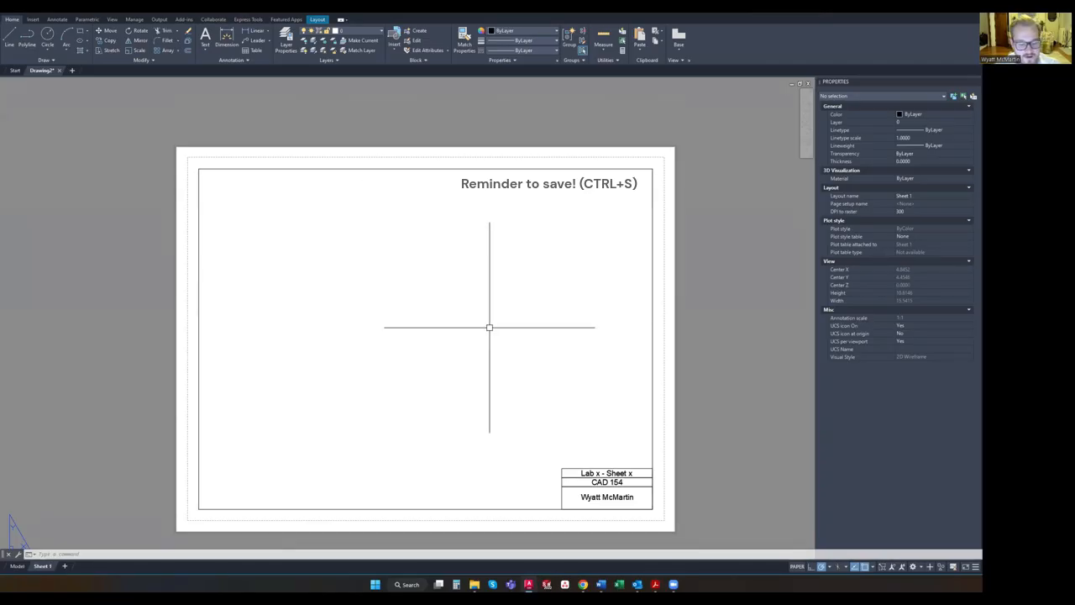
Create a single viewport on Sheet 1 that spans the drawing border from its upper-left to its lower-right corner
{"action": "key", "text": "Escape"}
{"action": "key", "text": "Escape"}
{"action": "key", "text": "Escape"}
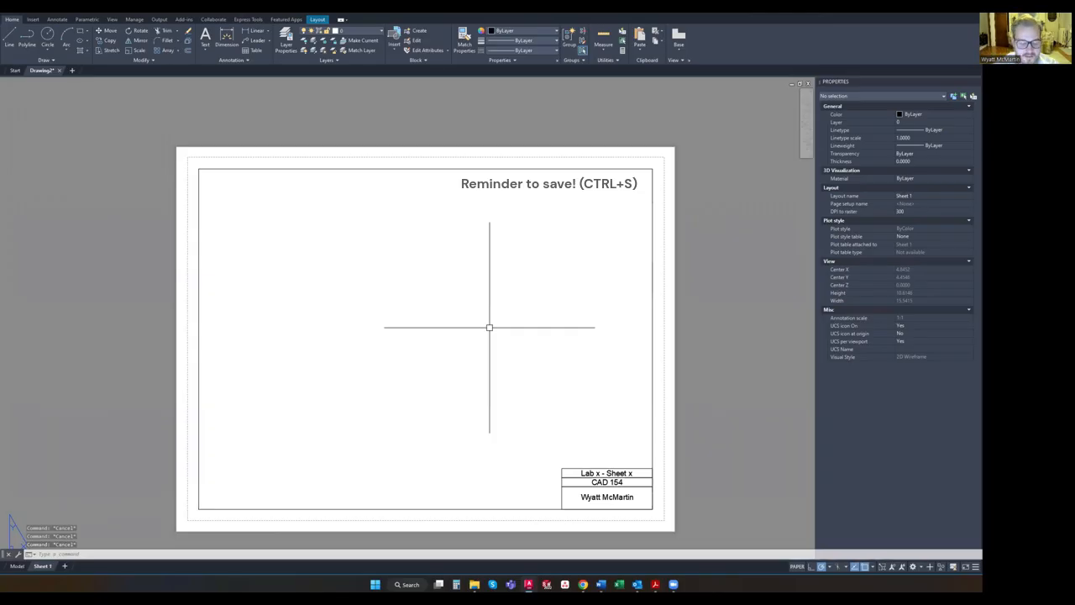
{"action": "type", "text": "liewports"}
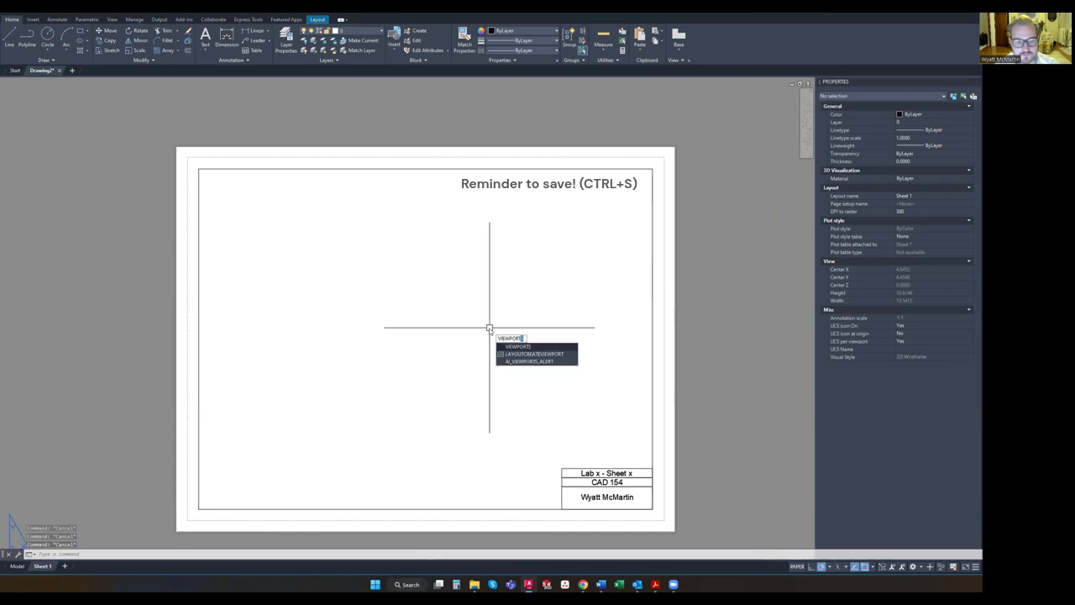
{"action": "key", "text": "Return"}
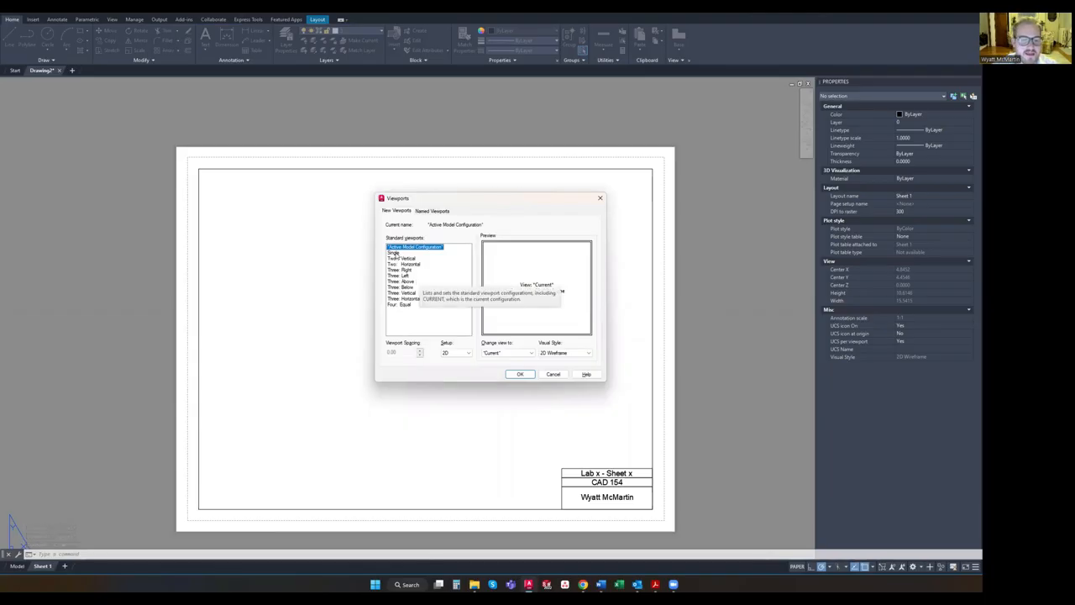
{"action": "left_click", "coordinate": [397, 252]}
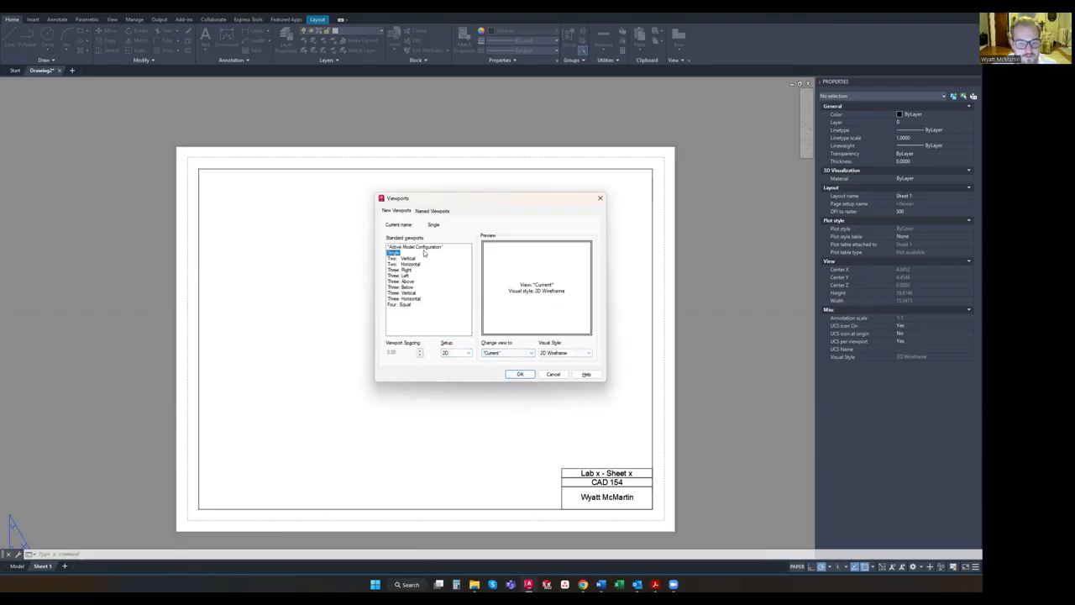
{"action": "left_click", "coordinate": [521, 374]}
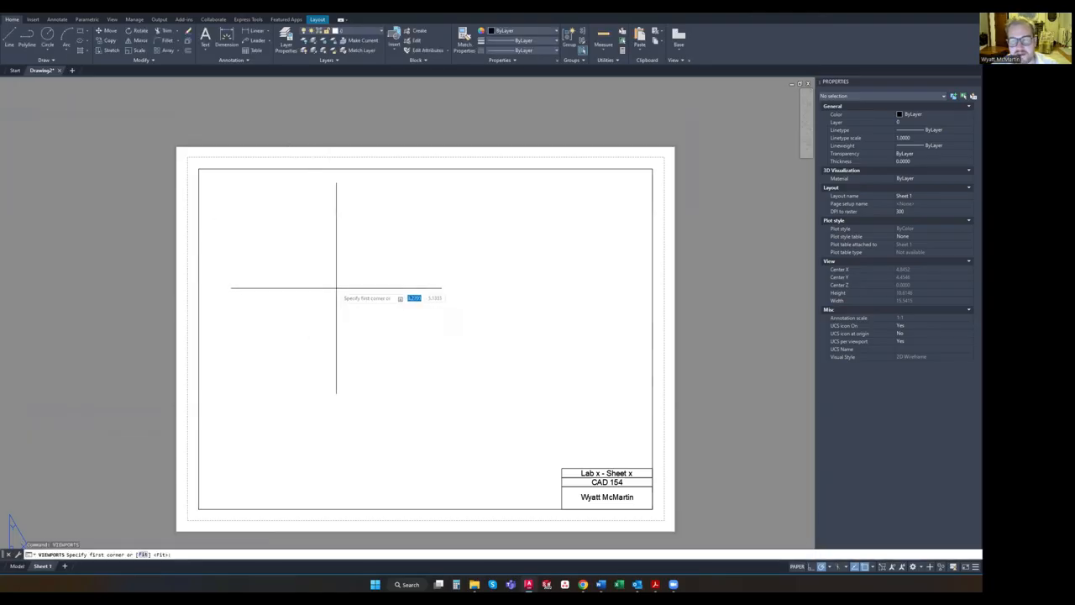
{"action": "left_click", "coordinate": [198, 168]}
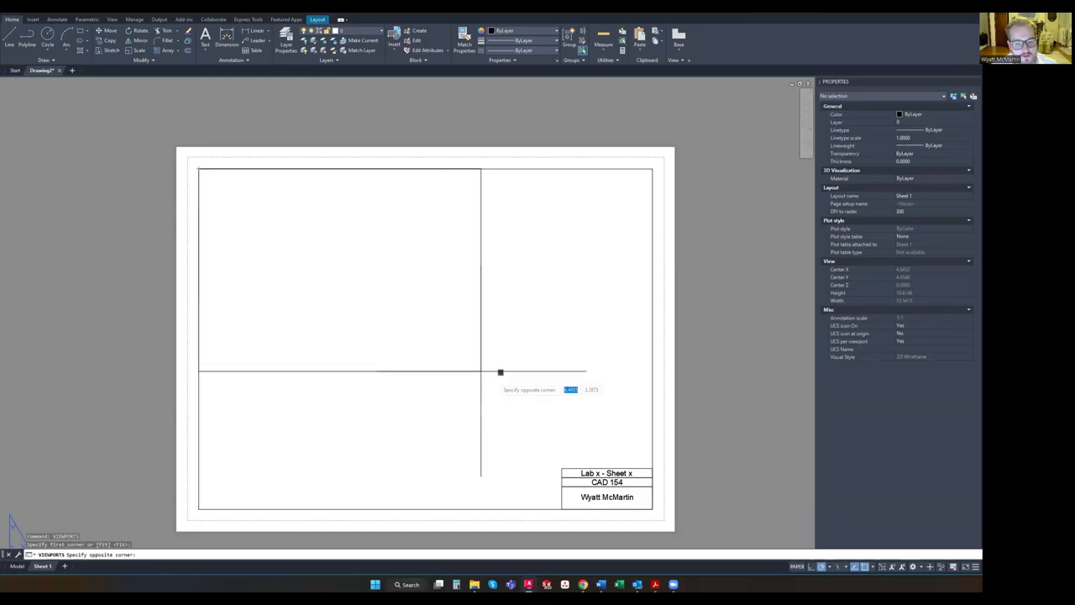
{"action": "left_click", "coordinate": [652, 509]}
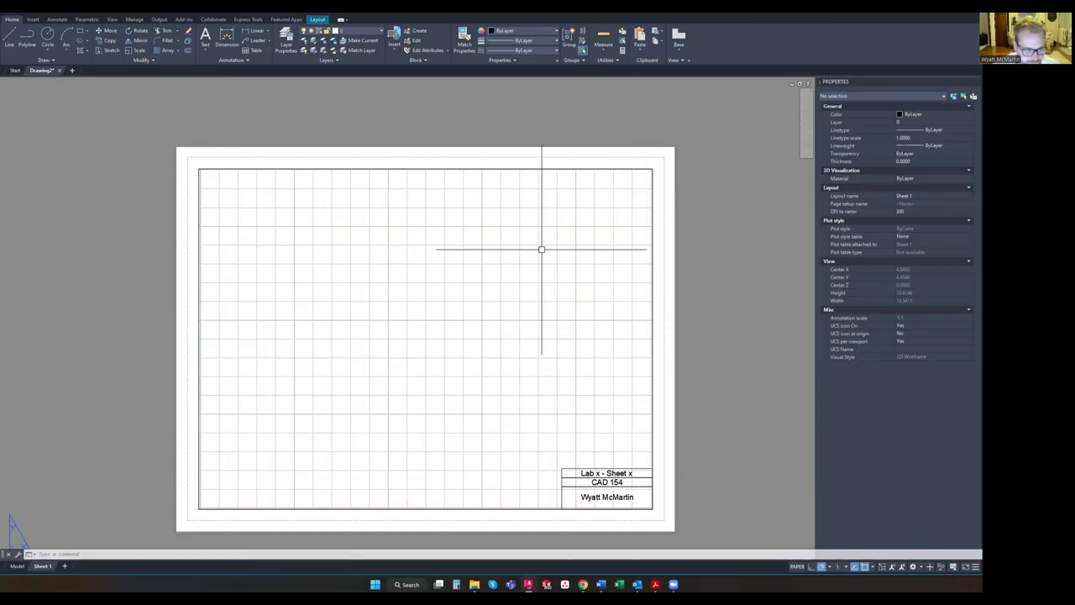
Compare panning in model space inside the Sheet 1 viewport with panning the sheet in paper space
{"action": "double_click", "coordinate": [442, 309]}
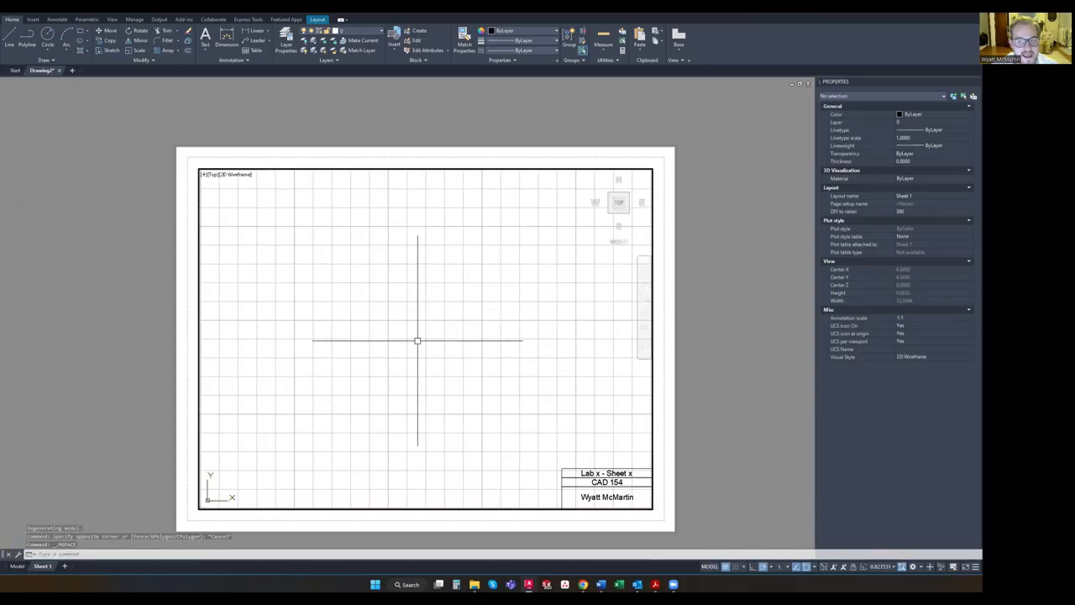
{"action": "middle_click_drag", "start_coordinate": [429, 339], "coordinate": [458, 336]}
{"action": "double_click", "coordinate": [672, 296]}
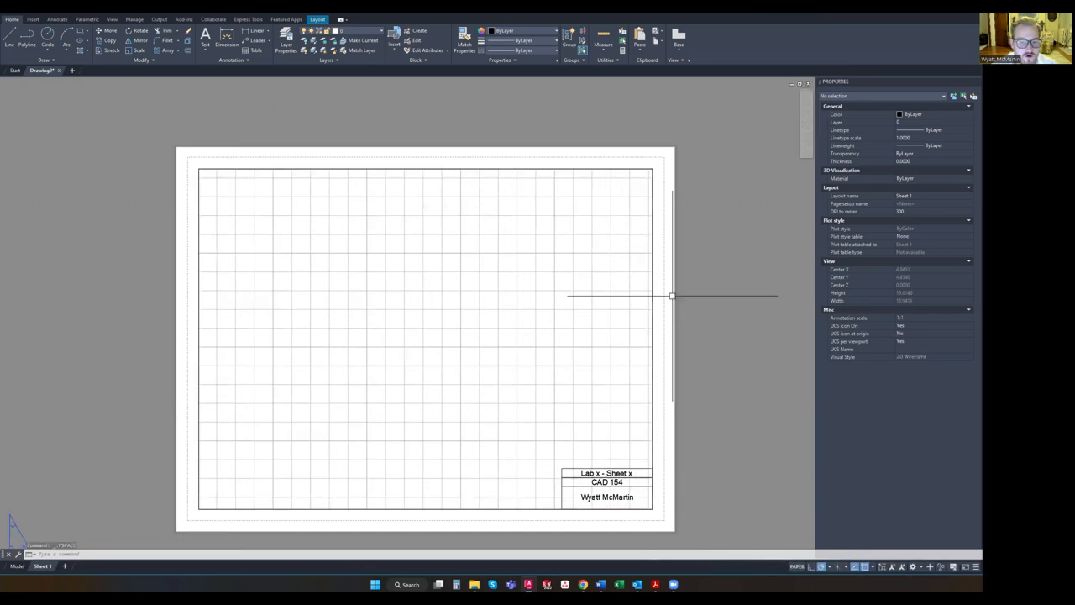
{"action": "mouse_move", "coordinate": [437, 266]}
{"action": "middle_mouse_down"}
{"action": "mouse_move", "coordinate": [538, 226]}
{"action": "mouse_move", "coordinate": [315, 281]}
{"action": "mouse_move", "coordinate": [459, 282]}
{"action": "mouse_move", "coordinate": [406, 263]}
{"action": "mouse_move", "coordinate": [449, 250]}
{"action": "middle_mouse_up"}
{"action": "double_click", "coordinate": [429, 308]}
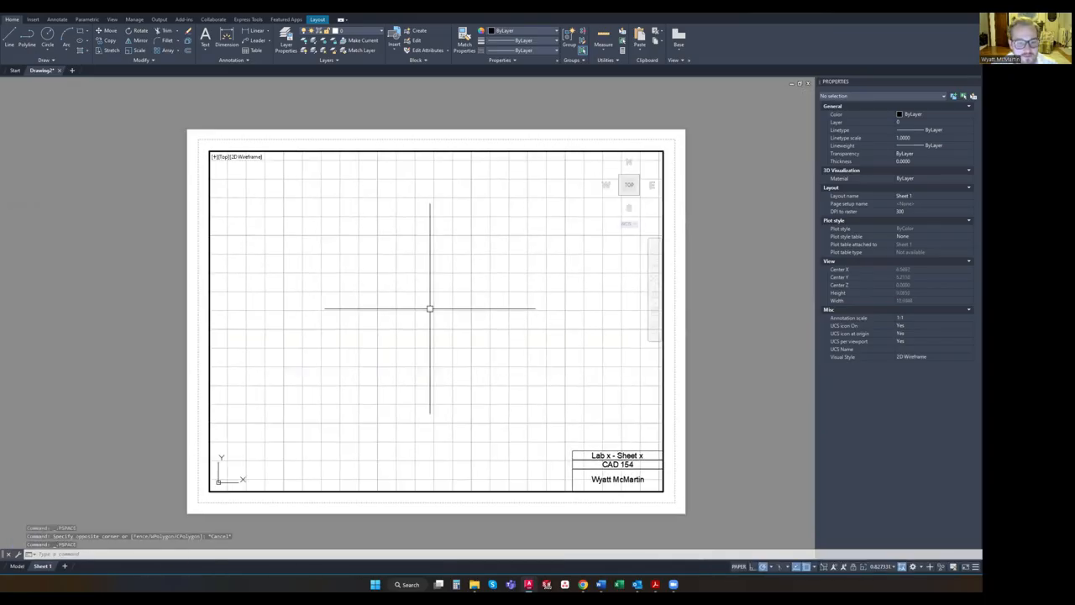
Turn off the grid inside the Sheet 1 viewport and return to paper space
{"action": "middle_click_drag", "start_coordinate": [456, 290], "coordinate": [543, 338]}
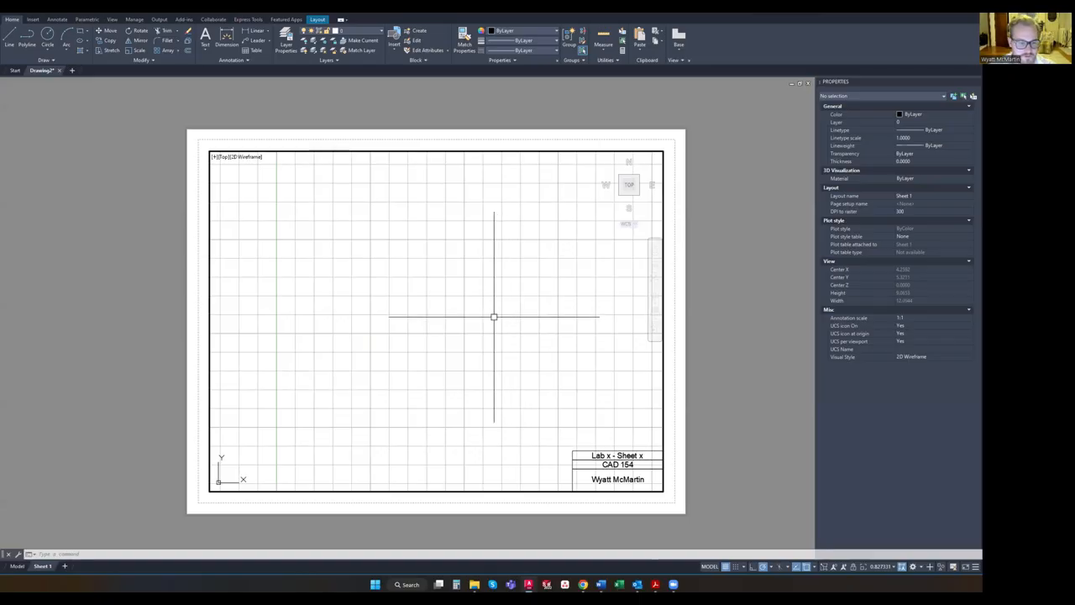
{"action": "mouse_move", "coordinate": [434, 297]}
{"action": "middle_mouse_down"}
{"action": "mouse_move", "coordinate": [386, 262]}
{"action": "mouse_move", "coordinate": [418, 269]}
{"action": "mouse_move", "coordinate": [423, 294]}
{"action": "mouse_move", "coordinate": [450, 309]}
{"action": "mouse_move", "coordinate": [504, 286]}
{"action": "mouse_move", "coordinate": [442, 302]}
{"action": "mouse_move", "coordinate": [537, 361]}
{"action": "mouse_move", "coordinate": [454, 321]}
{"action": "middle_mouse_up"}
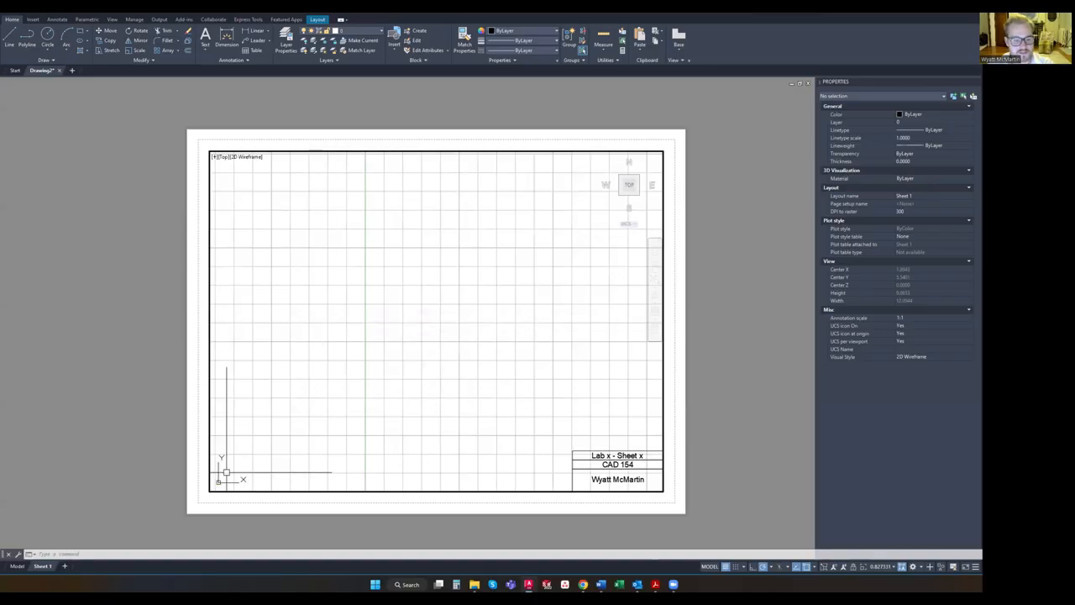
{"action": "key", "text": "F7"}
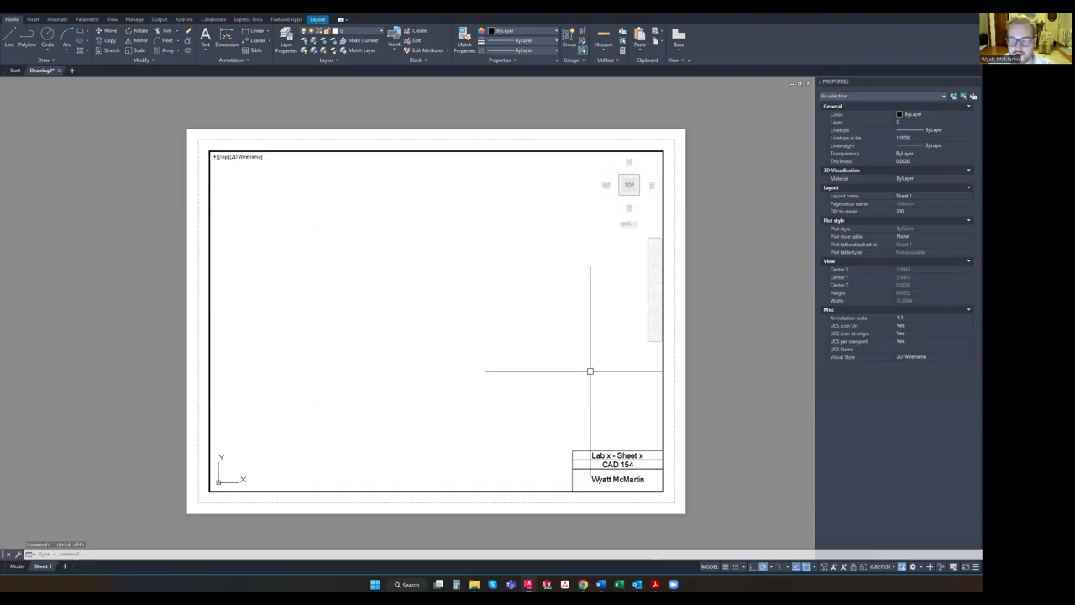
{"action": "double_click", "coordinate": [678, 289]}
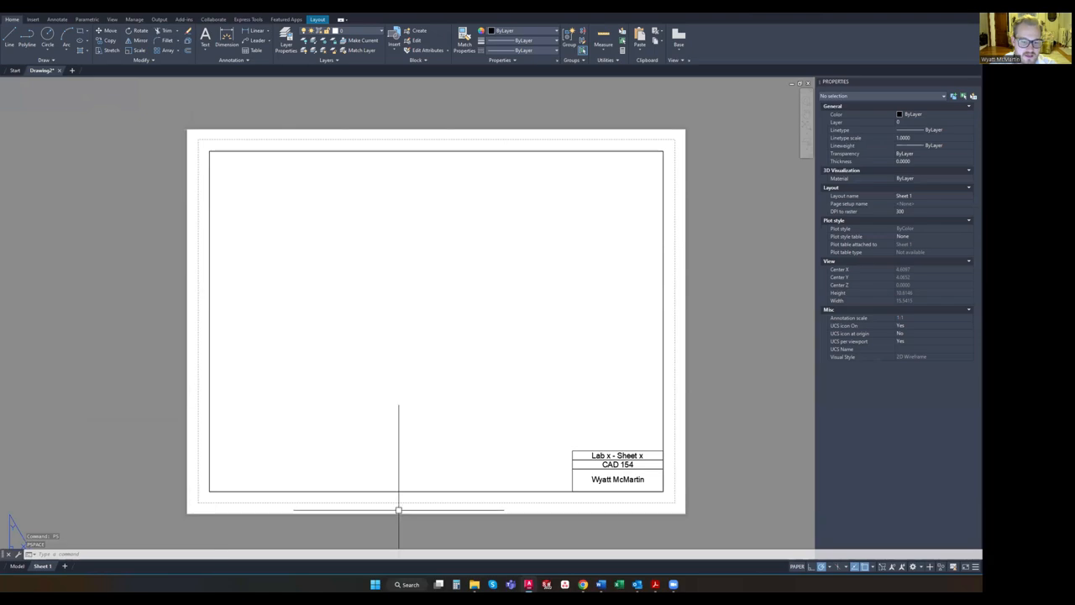
Switch into the viewport's model space on Sheet 1 and back out to paper space
{"action": "mouse_move", "coordinate": [571, 336]}
{"action": "middle_mouse_down"}
{"action": "mouse_move", "coordinate": [626, 321]}
{"action": "mouse_move", "coordinate": [577, 310]}
{"action": "middle_mouse_up"}
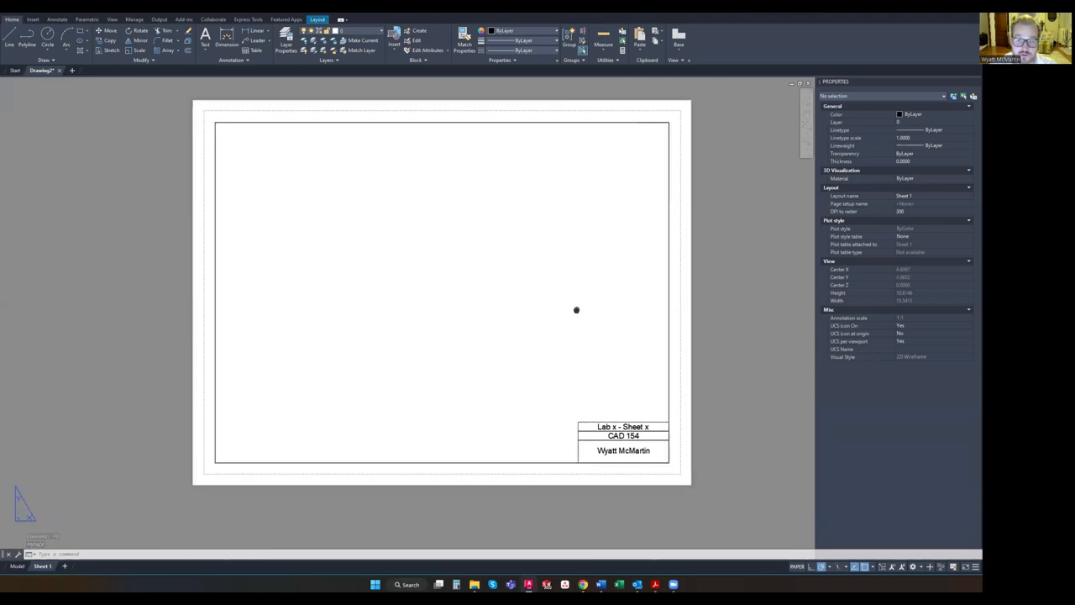
{"action": "double_click", "coordinate": [578, 307]}
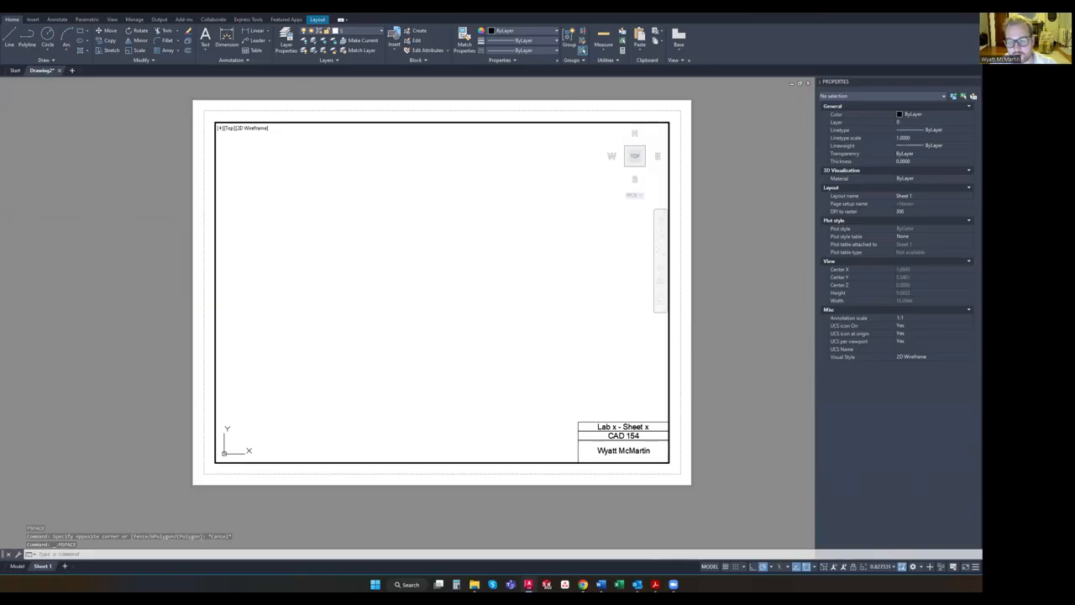
{"action": "double_click", "coordinate": [754, 314]}
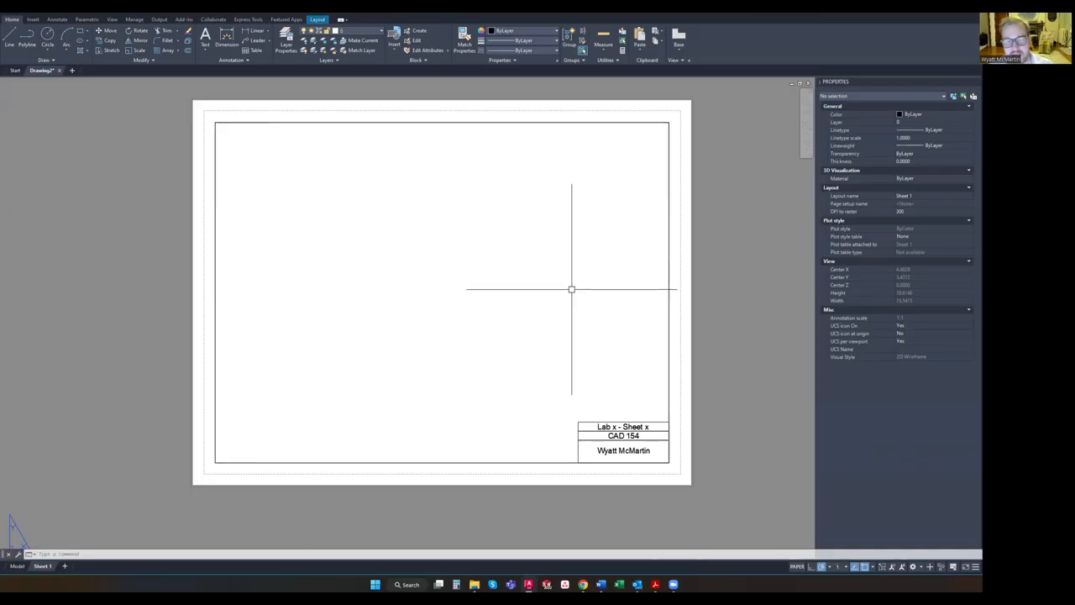
Activate the viewport while it fills the whole view, return to paper space with the PS command, and repeat the switch with the full sheet visible
{"action": "scroll", "coordinate": [469, 281], "scroll_direction": "up", "scroll_amount": 6}
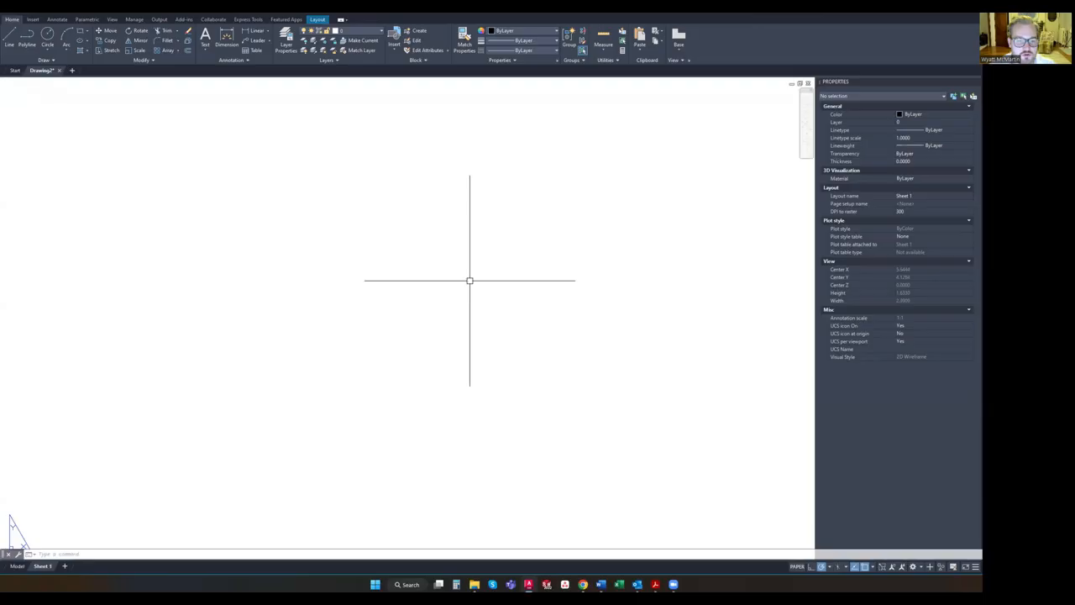
{"action": "scroll", "coordinate": [496, 266], "scroll_direction": "down", "scroll_amount": 8}
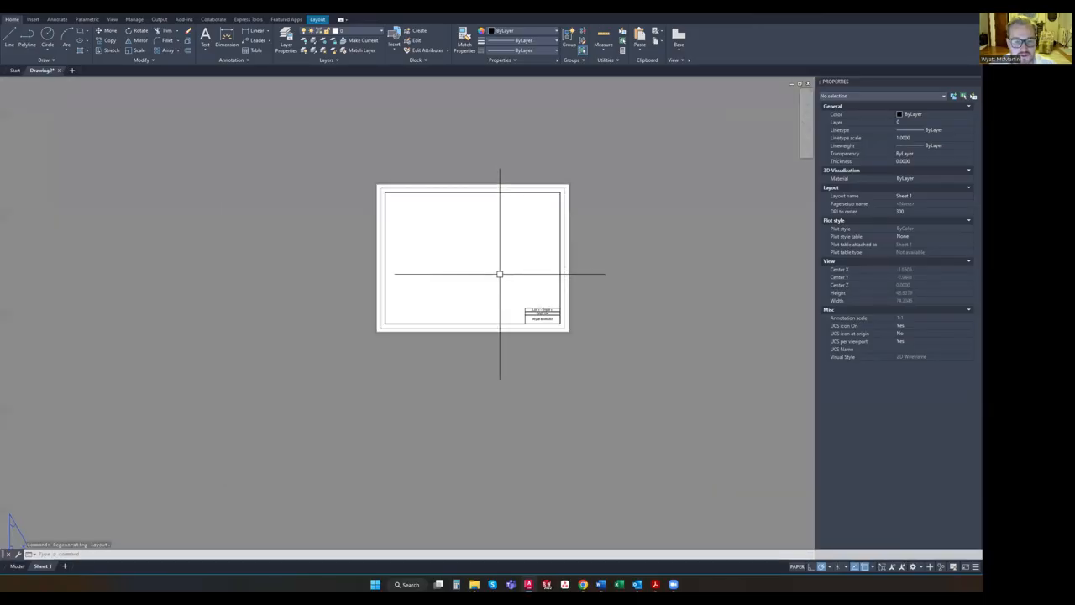
{"action": "scroll", "coordinate": [499, 274], "scroll_direction": "up", "scroll_amount": 8}
{"action": "double_click", "coordinate": [476, 234]}
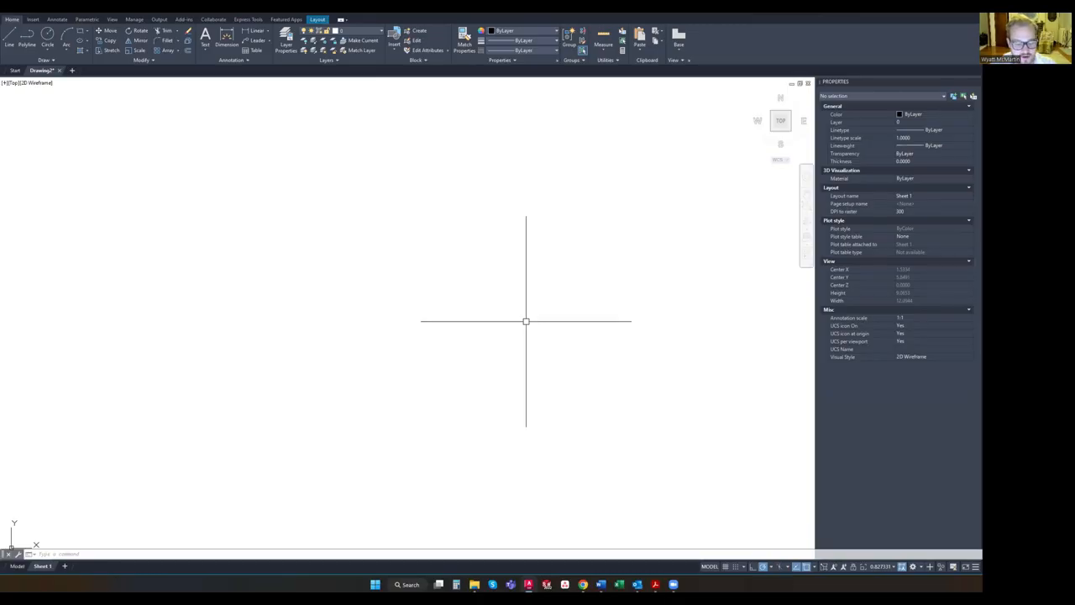
{"action": "type", "text": "ps"}
{"action": "key", "text": "Return"}
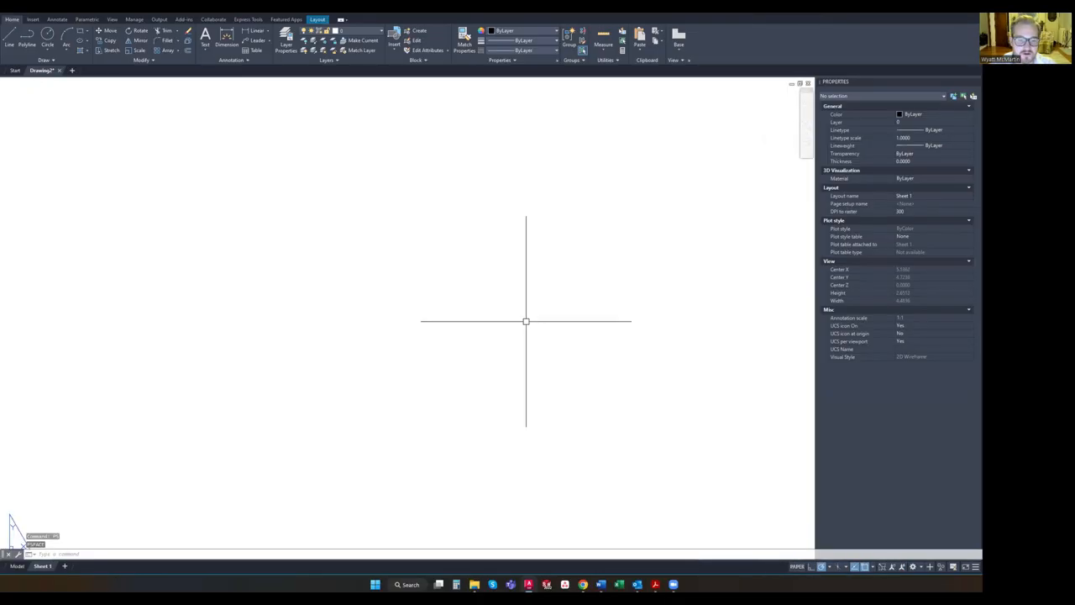
{"action": "scroll", "coordinate": [500, 337], "scroll_direction": "up", "scroll_amount": 4}
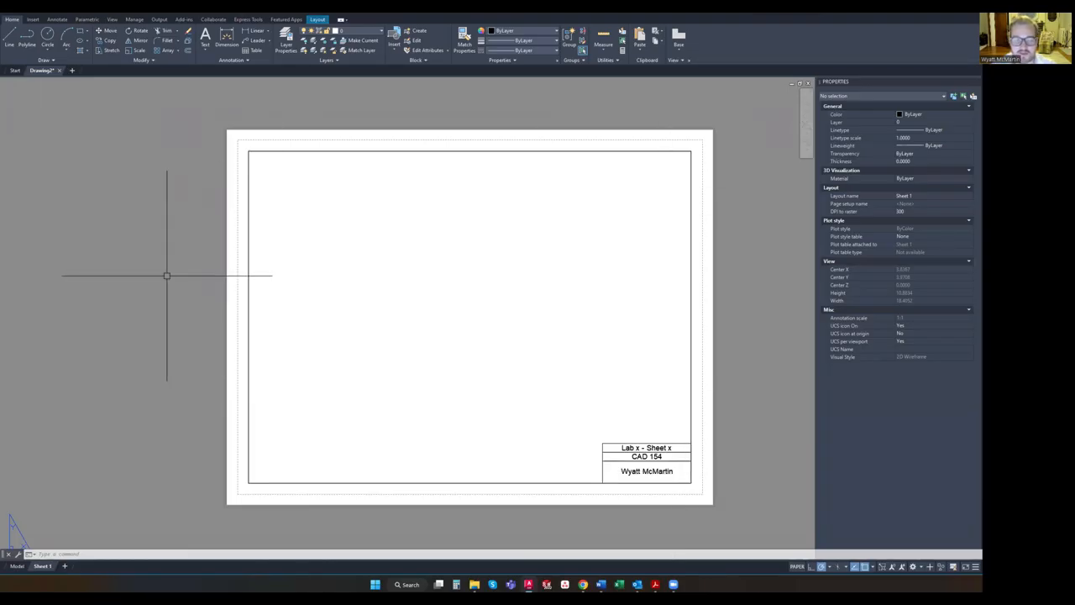
{"action": "double_click", "coordinate": [324, 334]}
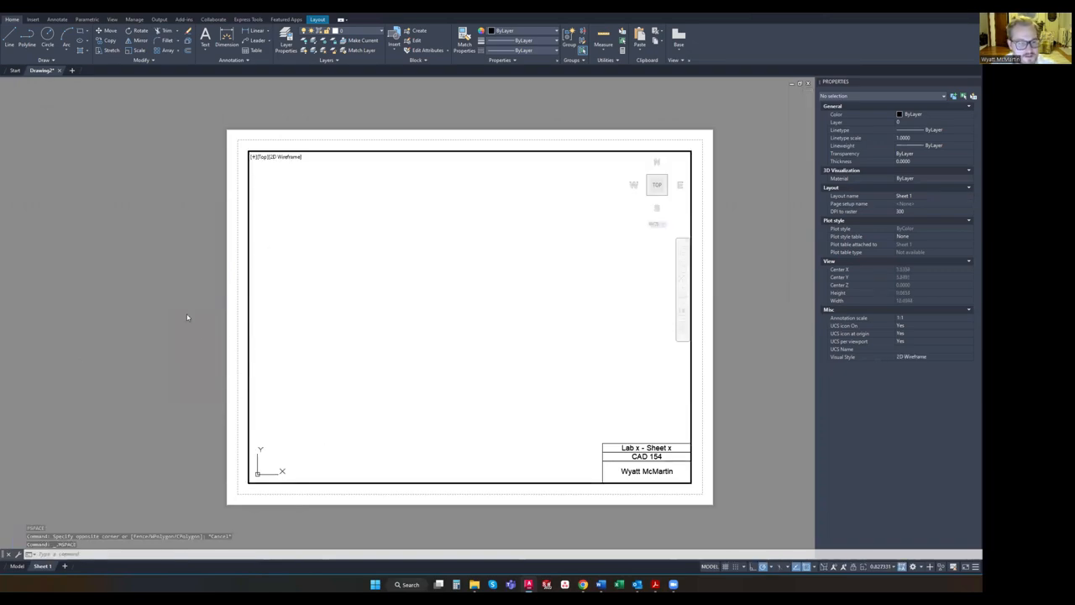
{"action": "double_click", "coordinate": [187, 316]}
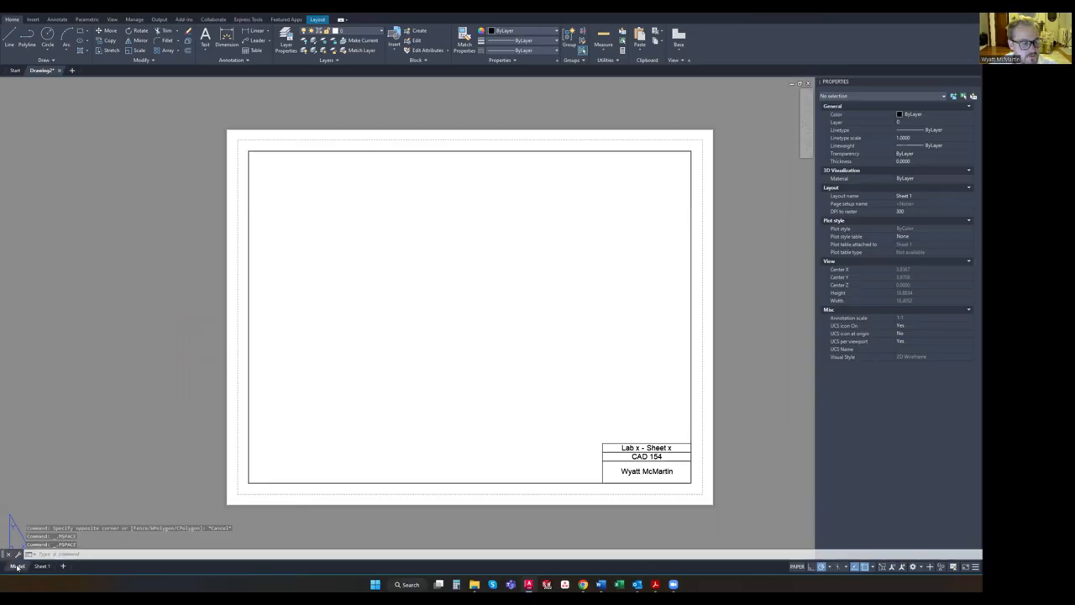
Draw a circle freehand in the Model space, above and to the right of the origin
{"action": "left_click", "coordinate": [16, 565]}
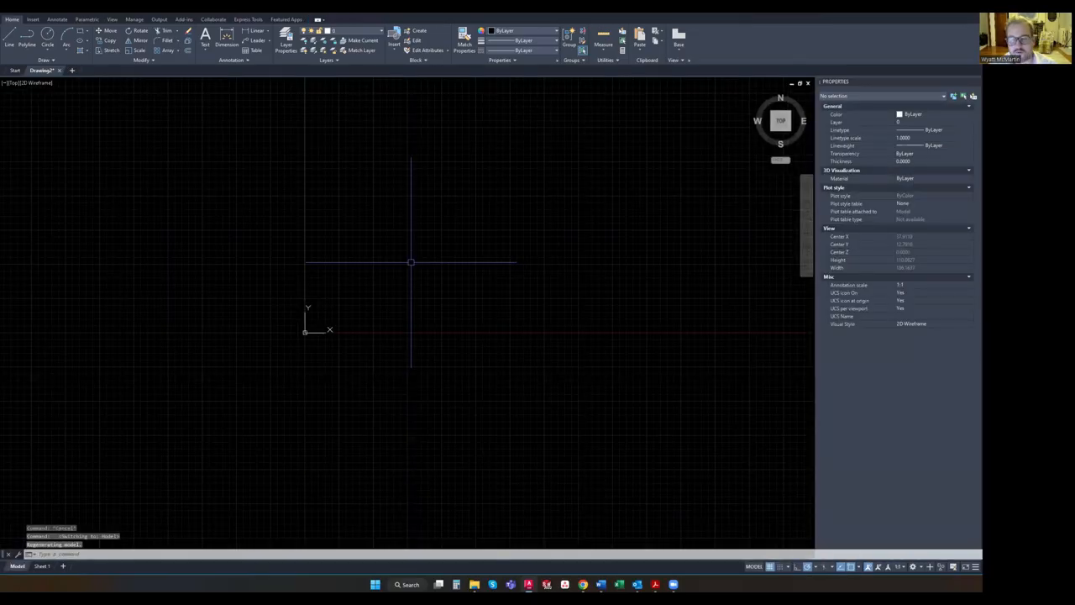
{"action": "middle_click_drag", "start_coordinate": [400, 285], "coordinate": [323, 401]}
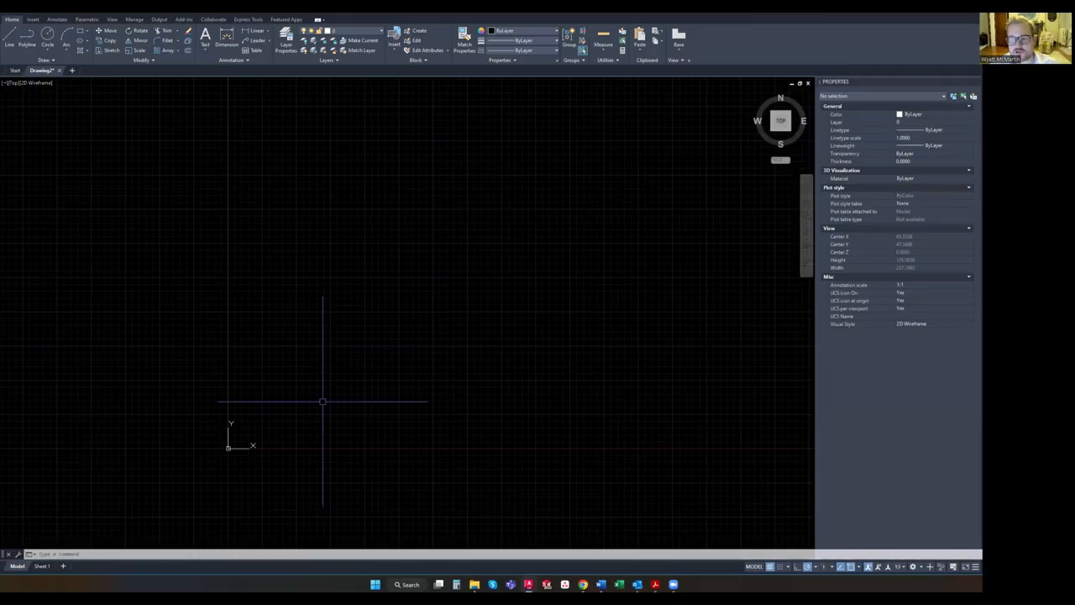
{"action": "type", "text": "c"}
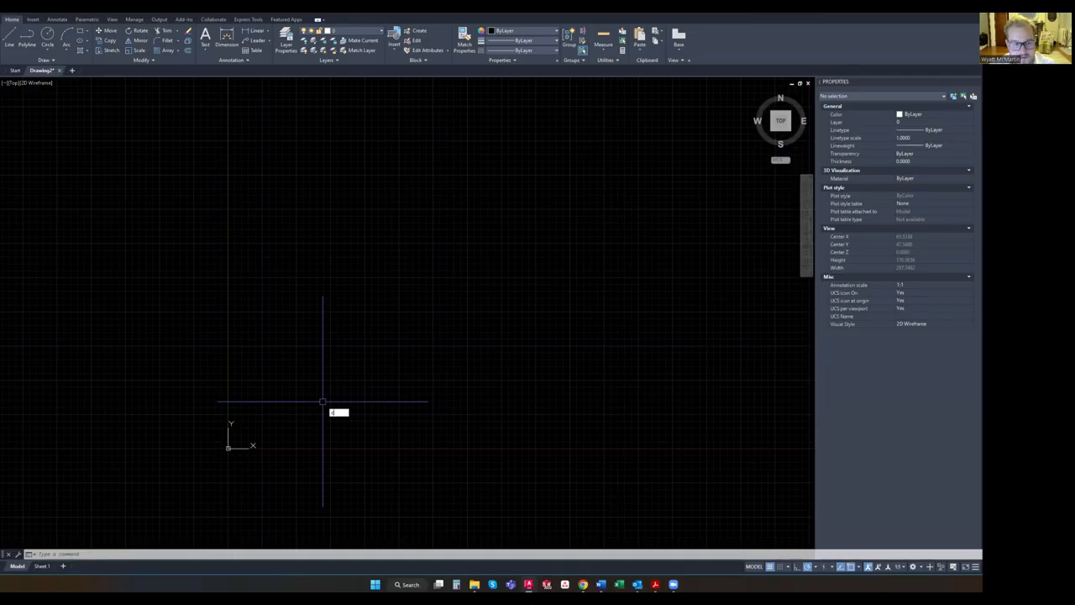
{"action": "key", "text": "Return"}
{"action": "left_click", "coordinate": [395, 154]}
{"action": "left_click", "coordinate": [433, 193]}
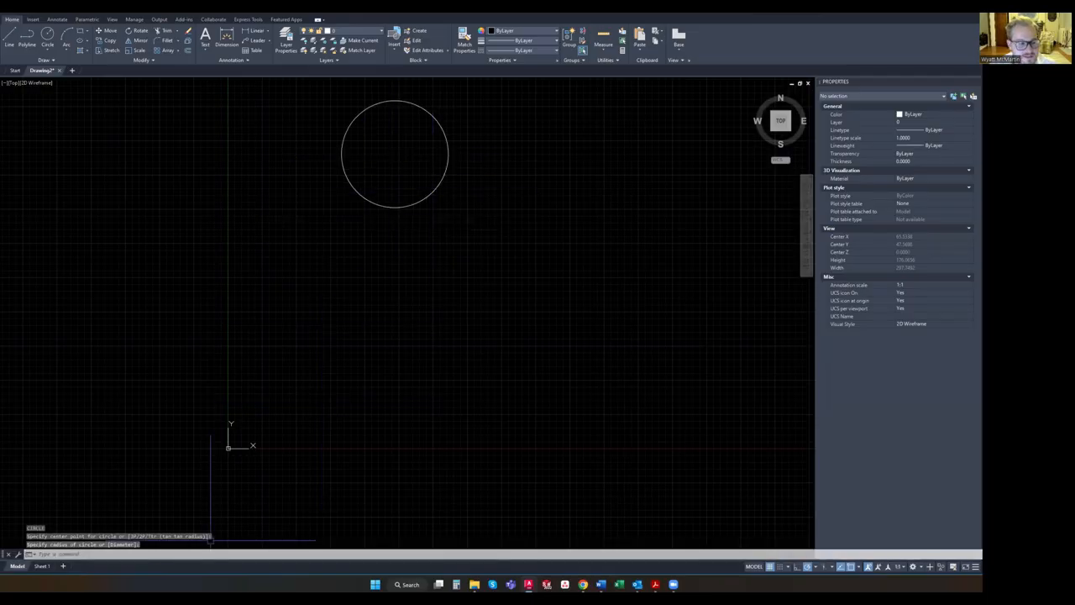
Activate the viewport on Sheet 1 and adjust its view to show the circle inside the border
{"action": "left_click", "coordinate": [41, 565]}
{"action": "double_click", "coordinate": [483, 315]}
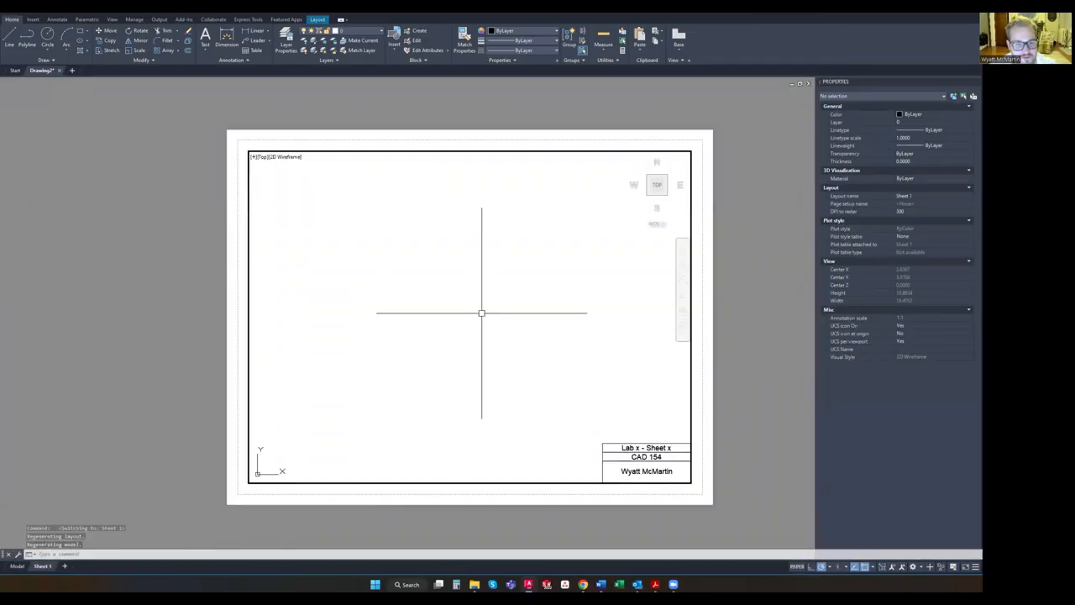
{"action": "middle_click_drag", "start_coordinate": [519, 295], "coordinate": [456, 343]}
{"action": "scroll", "coordinate": [496, 305], "scroll_direction": "up", "scroll_amount": 4}
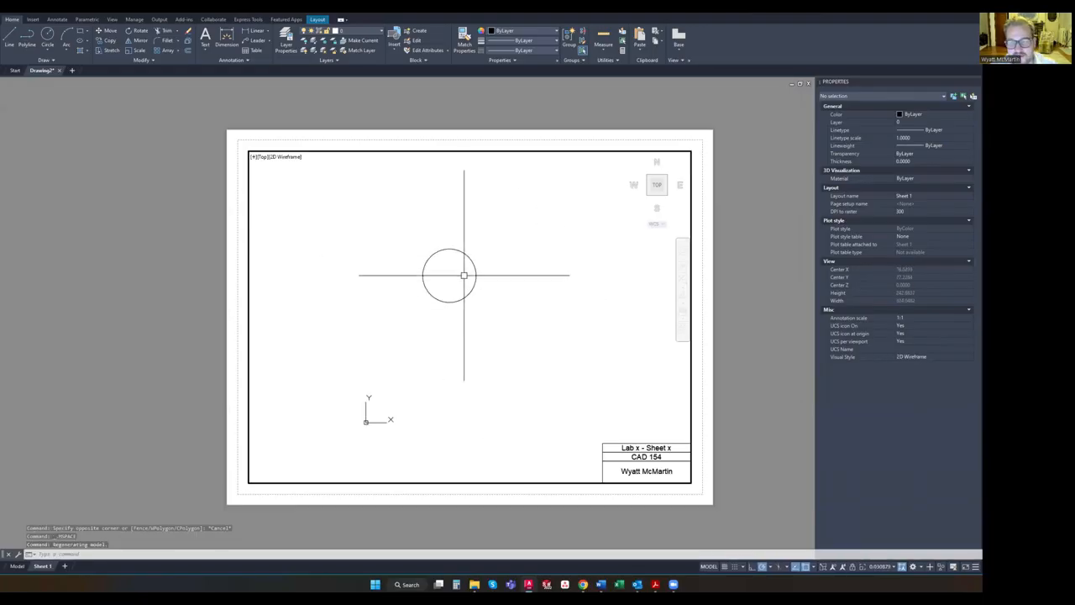
Shift the circle closer to the centre of the Sheet 1 viewport and go back to the Model space
{"action": "scroll", "coordinate": [435, 301], "scroll_direction": "down", "scroll_amount": 3}
{"action": "middle_click_drag", "start_coordinate": [435, 301], "coordinate": [478, 299]}
{"action": "scroll", "coordinate": [485, 271], "scroll_direction": "up", "scroll_amount": 2}
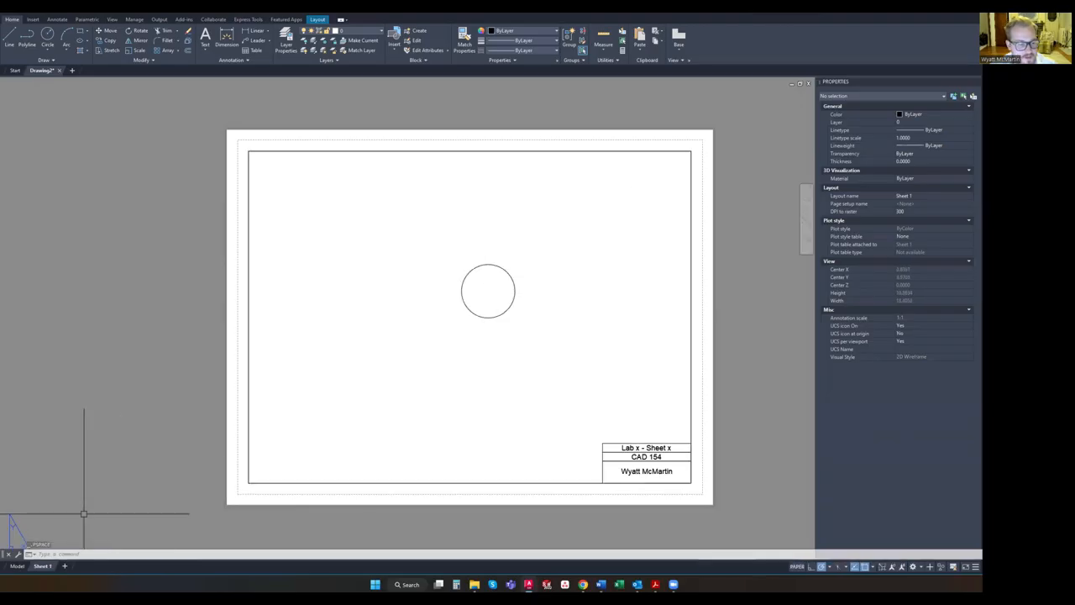
{"action": "left_click", "coordinate": [16, 565]}
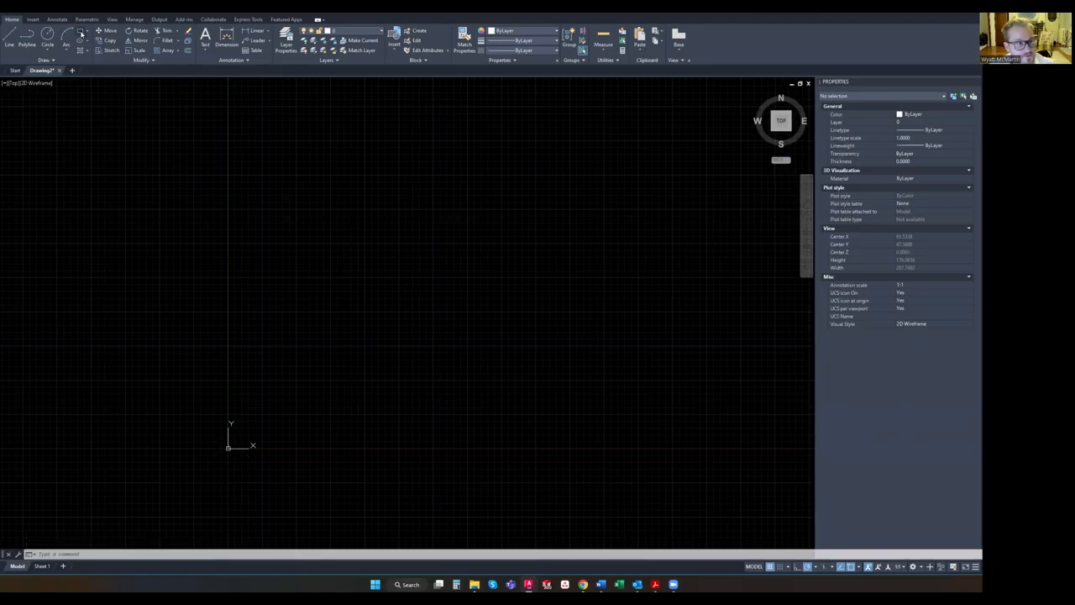
{"action": "left_click", "coordinate": [79, 32]}
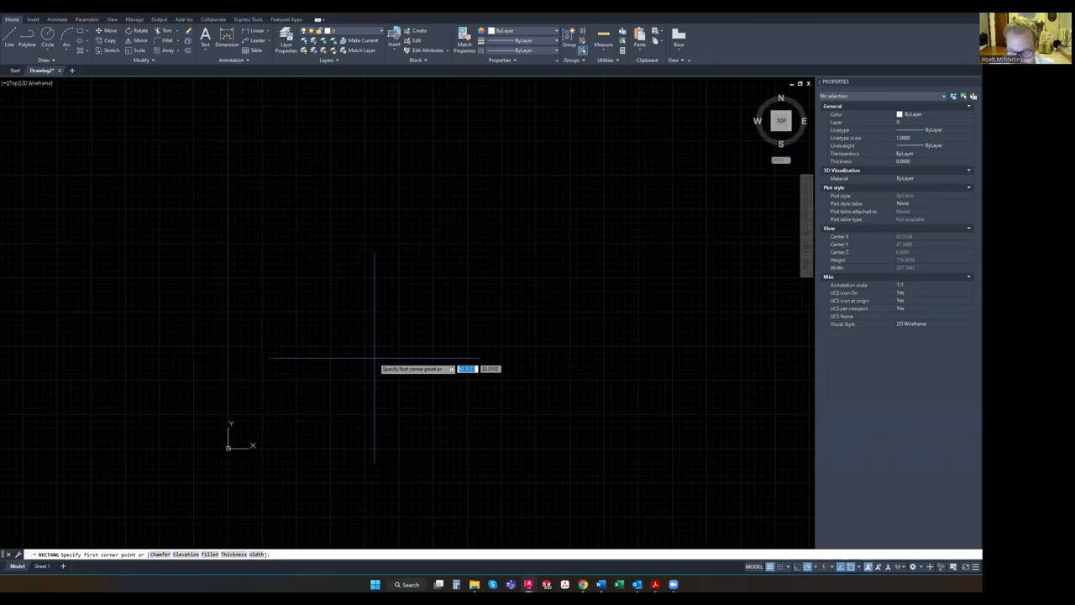
{"action": "type", "text": "0,0"}
{"action": "key", "text": "Return"}
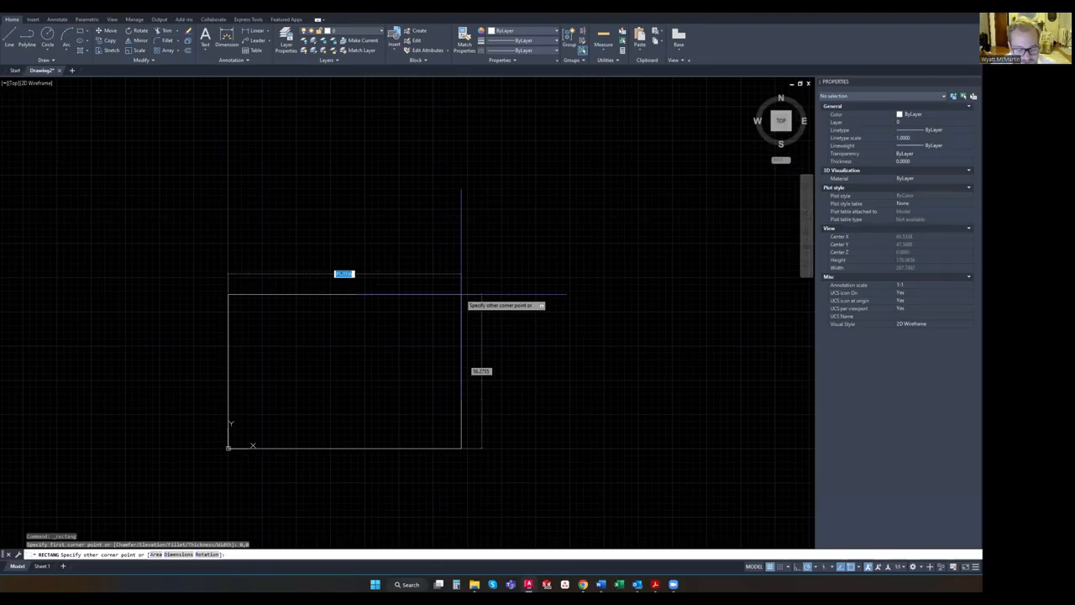
{"action": "type", "text": "d"}
{"action": "key", "text": "Return"}
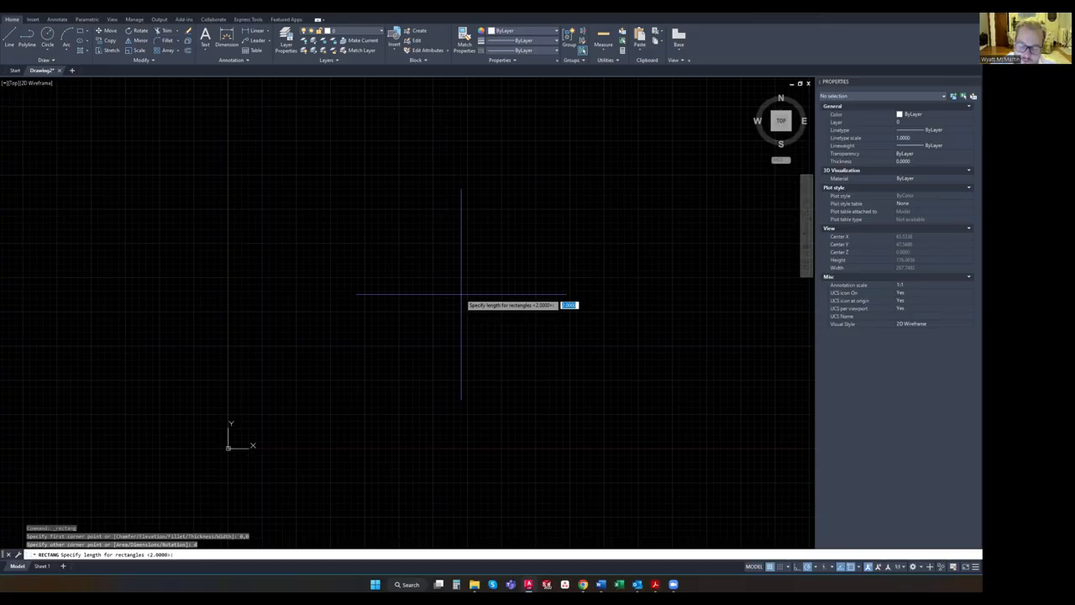
{"action": "type", "text": "4"}
{"action": "key", "text": "Tab"}
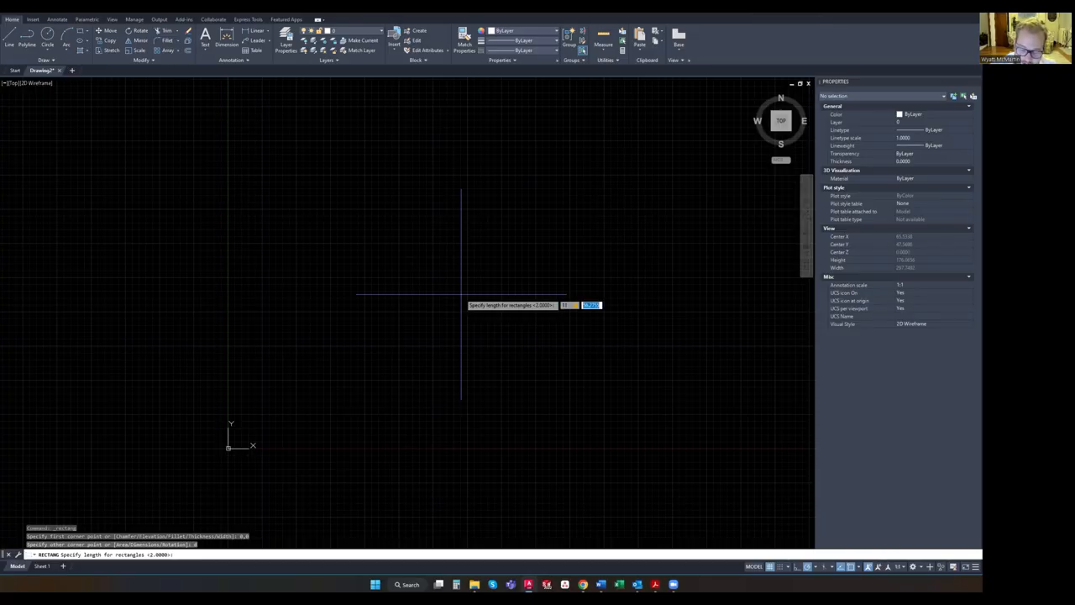
{"action": "type", "text": "8.5"}
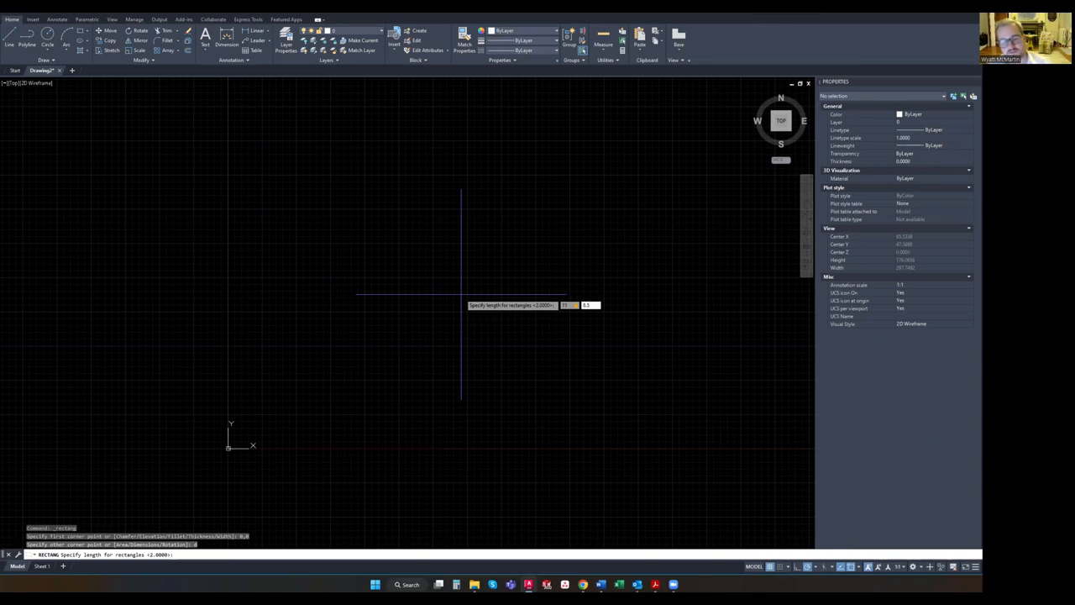
{"action": "key", "text": "Return"}
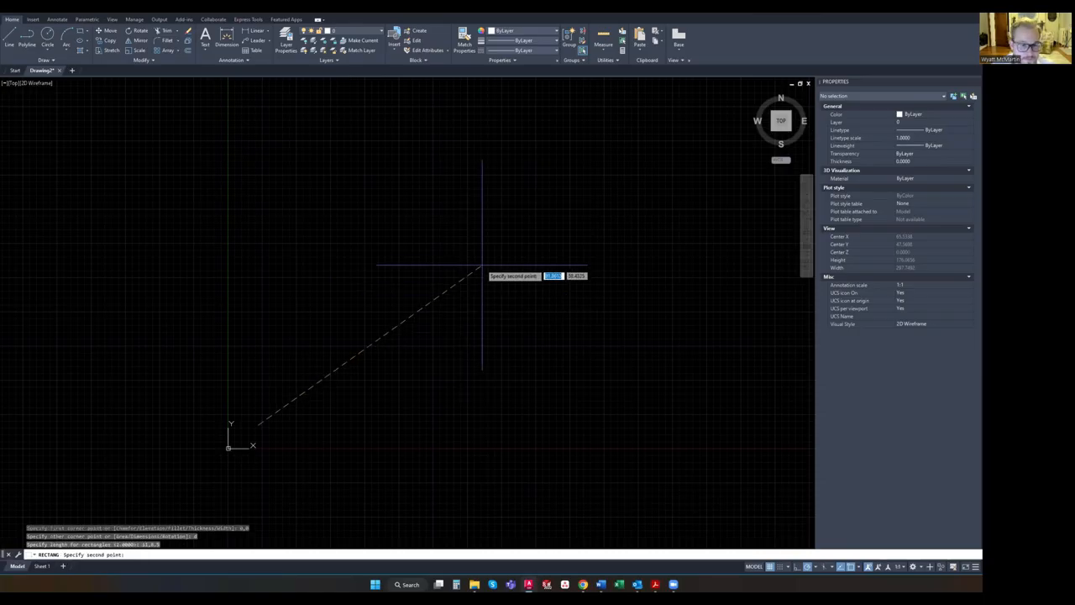
{"action": "scroll", "coordinate": [478, 312], "scroll_direction": "down", "scroll_amount": 5}
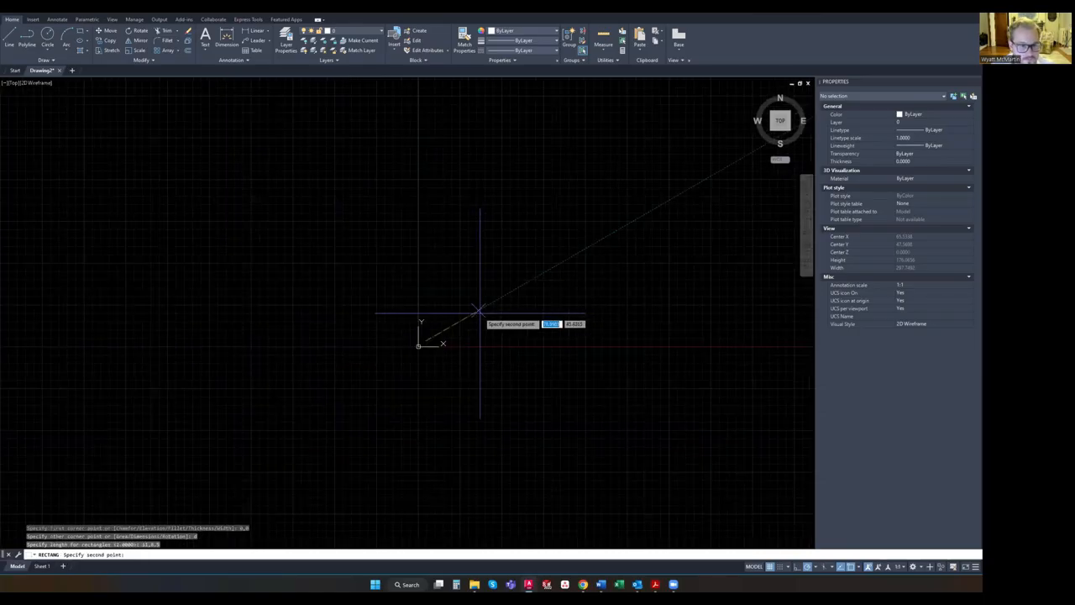
{"action": "key", "text": "Escape"}
{"action": "key", "text": "Escape"}
{"action": "key", "text": "Escape"}
{"action": "scroll", "coordinate": [474, 311], "scroll_direction": "up", "scroll_amount": 5}
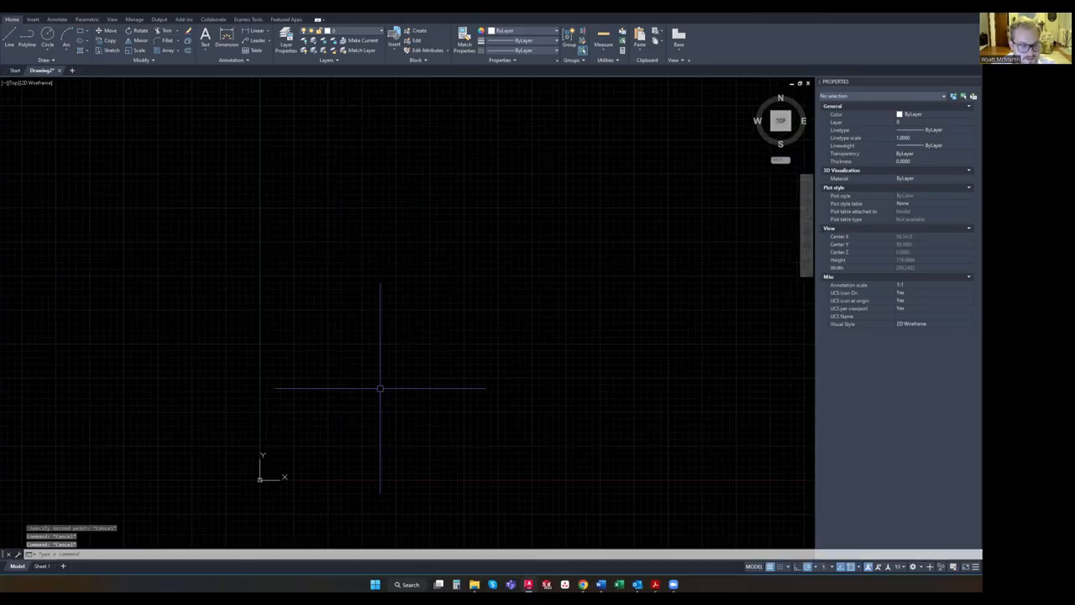
{"action": "key", "text": "Return"}
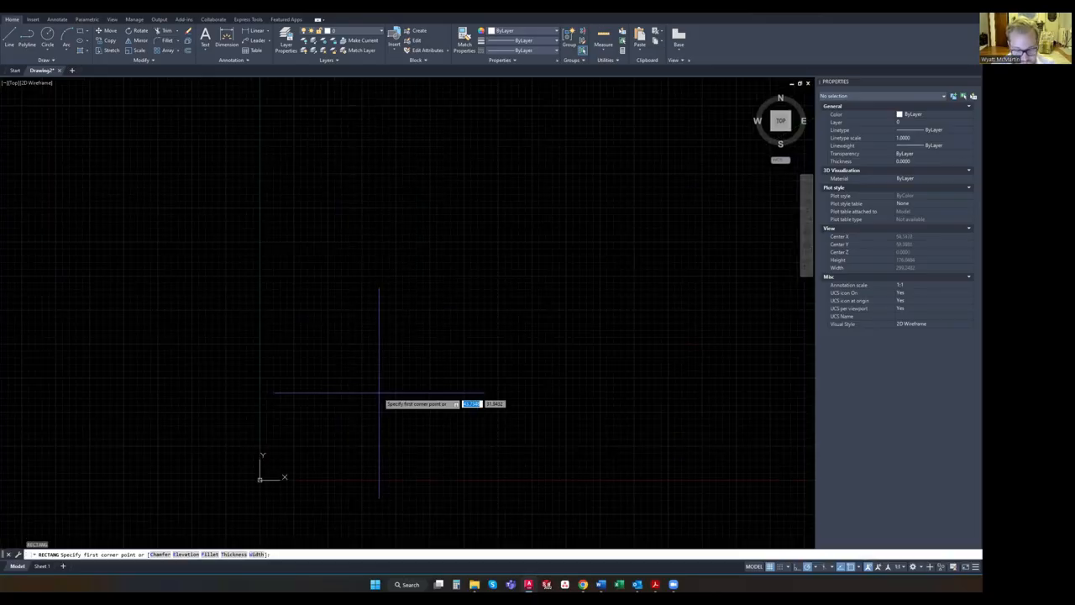
{"action": "type", "text": "0,0"}
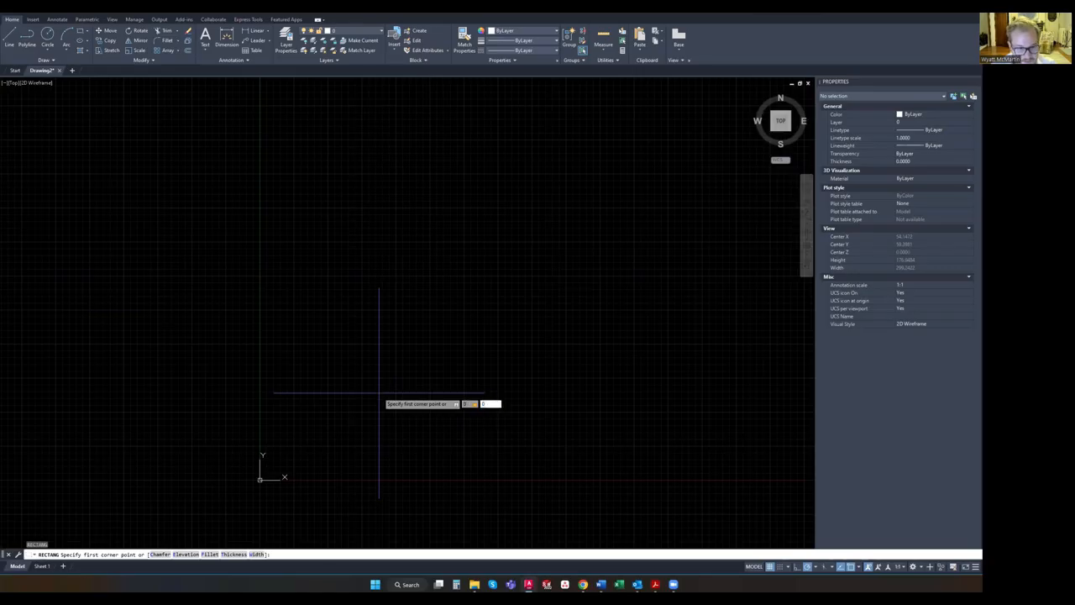
{"action": "key", "text": "Return"}
{"action": "type", "text": "d"}
{"action": "key", "text": "Return"}
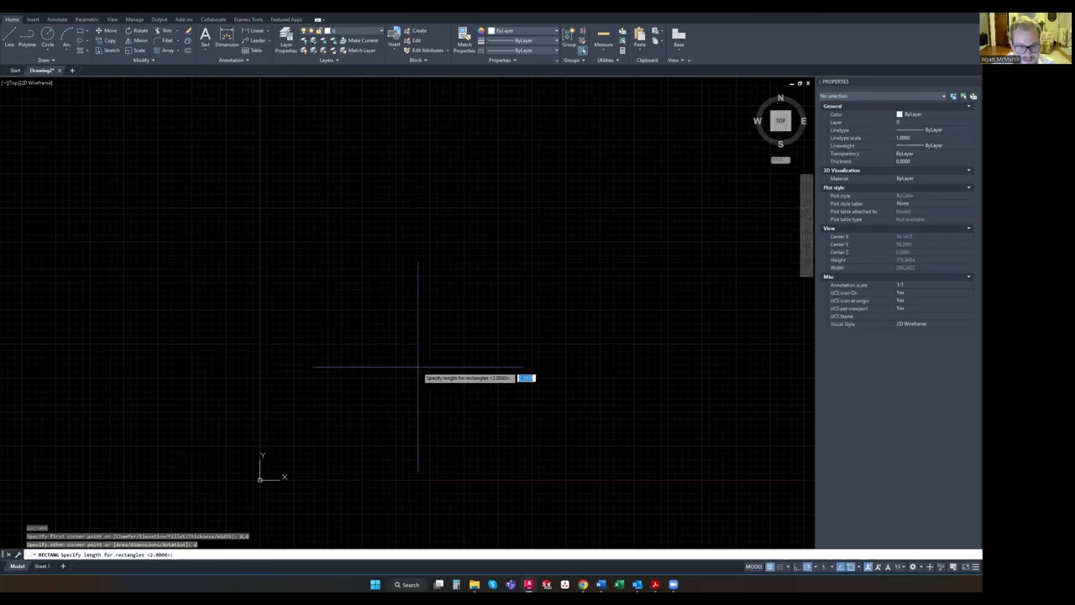
{"action": "type", "text": "11,8.5"}
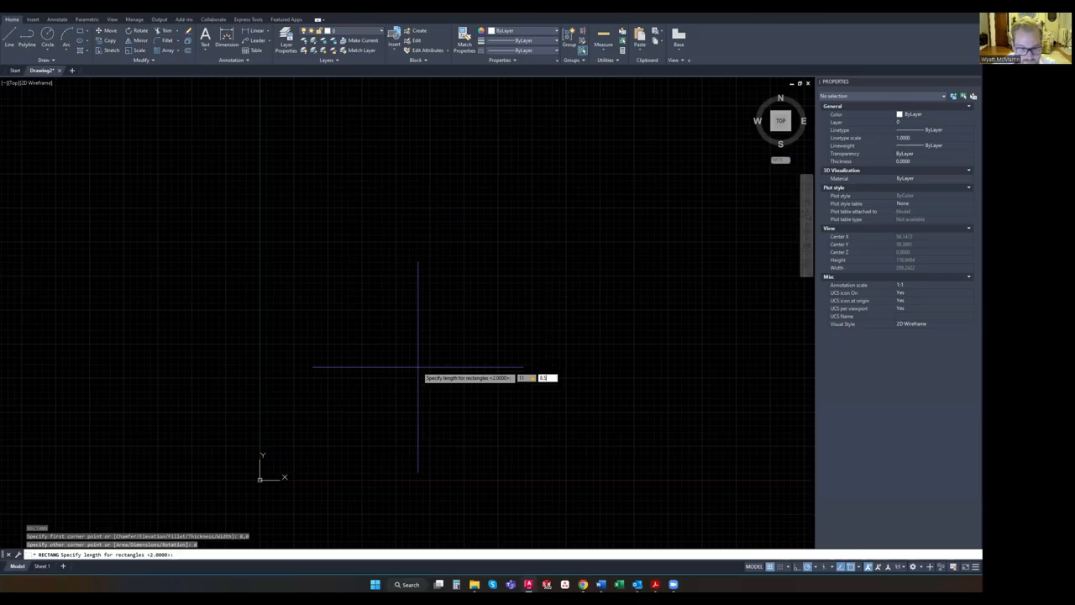
{"action": "key", "text": "Return"}
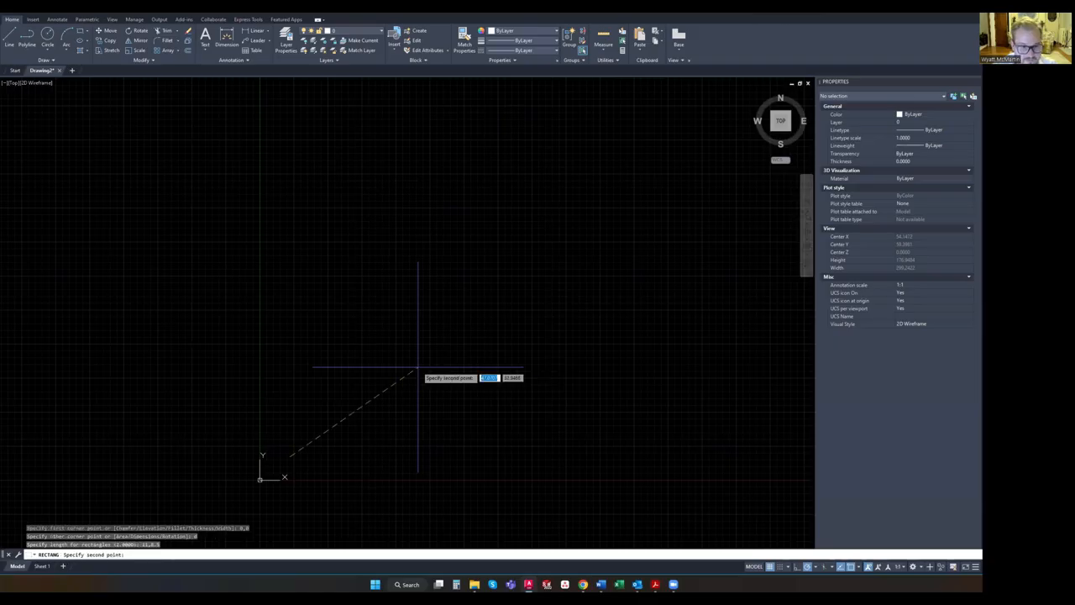
{"action": "left_click", "coordinate": [542, 278]}
{"action": "scroll", "coordinate": [560, 269], "scroll_direction": "up", "scroll_amount": 2}
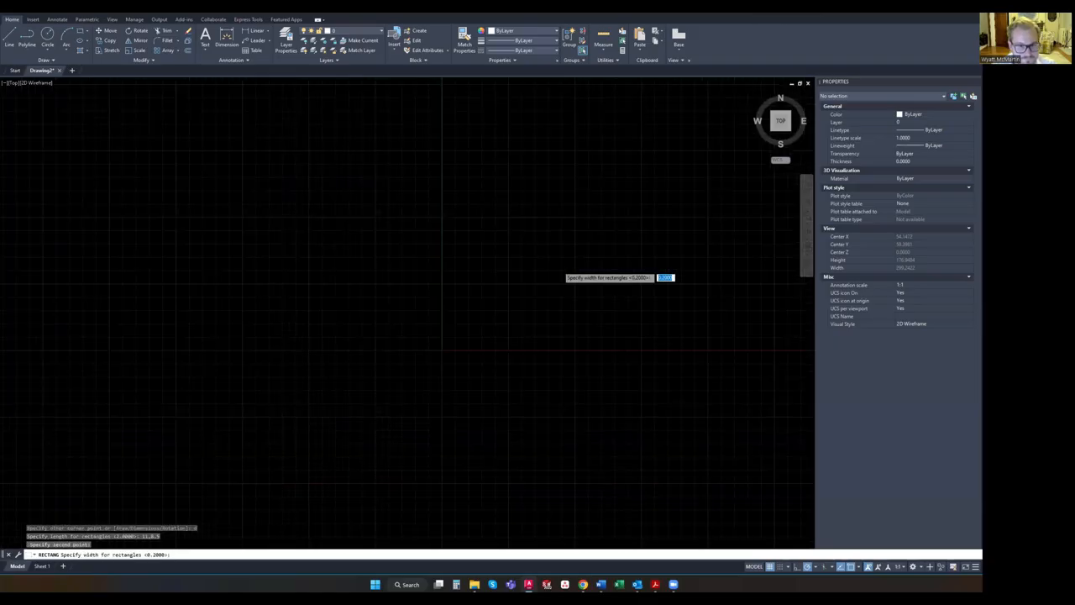
{"action": "key", "text": "Escape"}
{"action": "scroll", "coordinate": [495, 312], "scroll_direction": "down", "scroll_amount": 2}
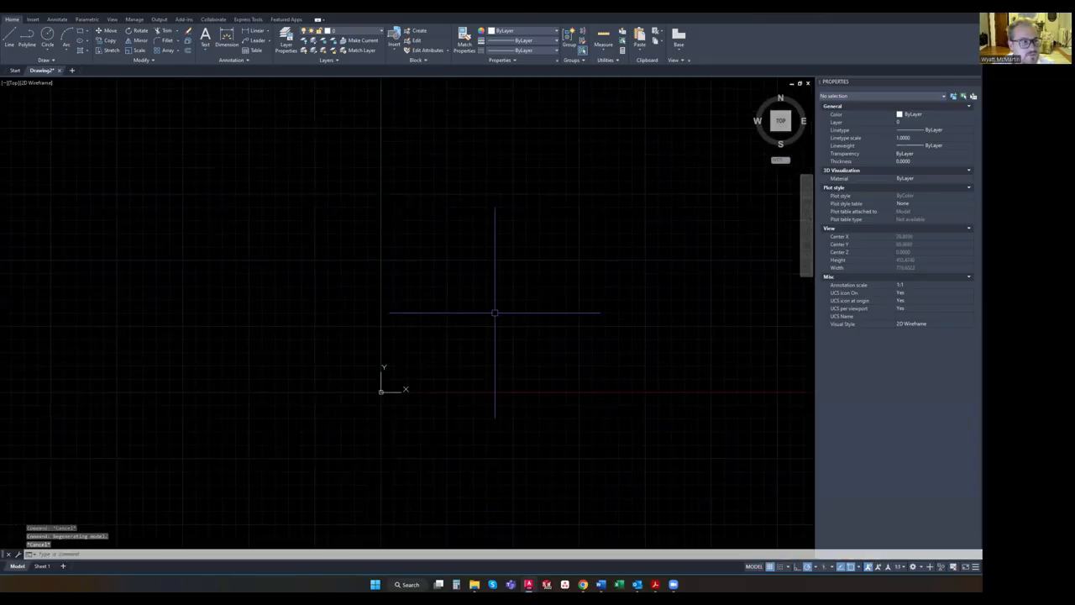
Draw a rectangle with its first corner at 0,0 using the Dimensions option, length 11 and width 8.5, extending up and right
{"action": "left_click", "coordinate": [80, 31]}
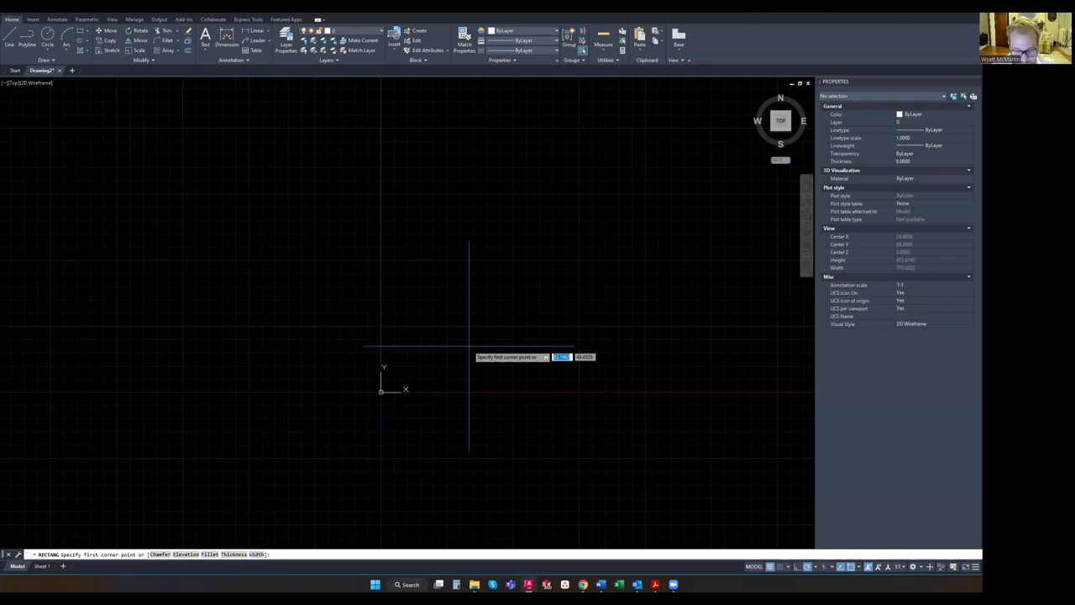
{"action": "type", "text": "0,0"}
{"action": "key", "text": "Return"}
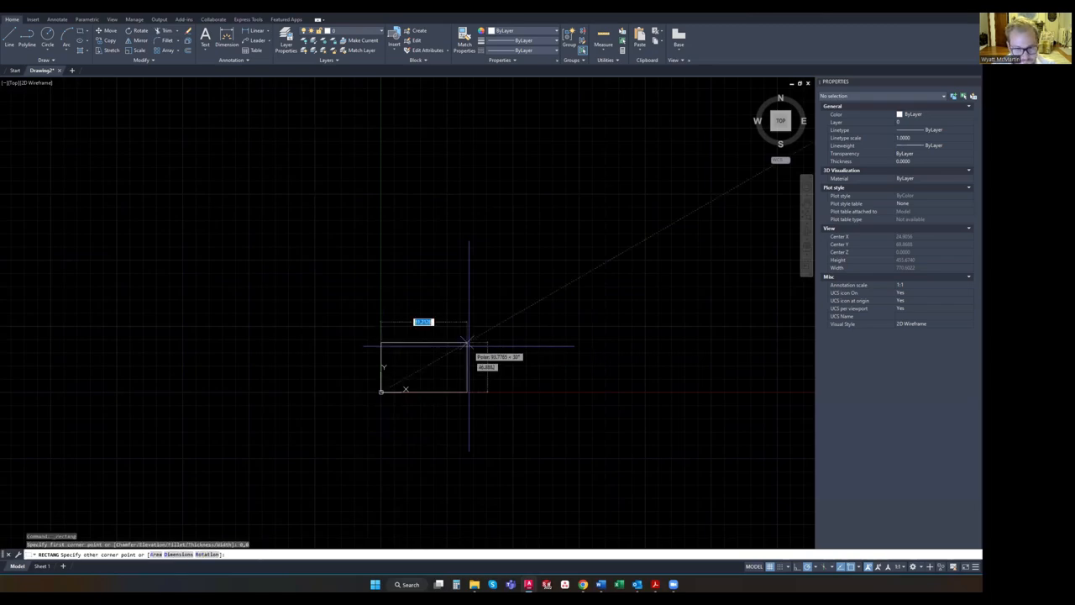
{"action": "type", "text": "d"}
{"action": "key", "text": "Return"}
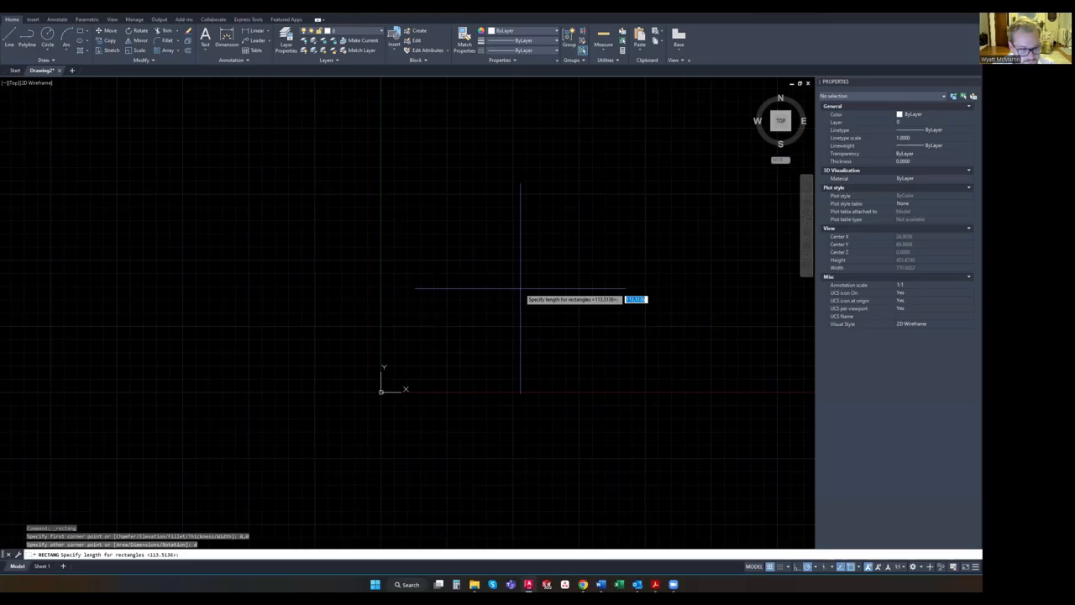
{"action": "type", "text": "11"}
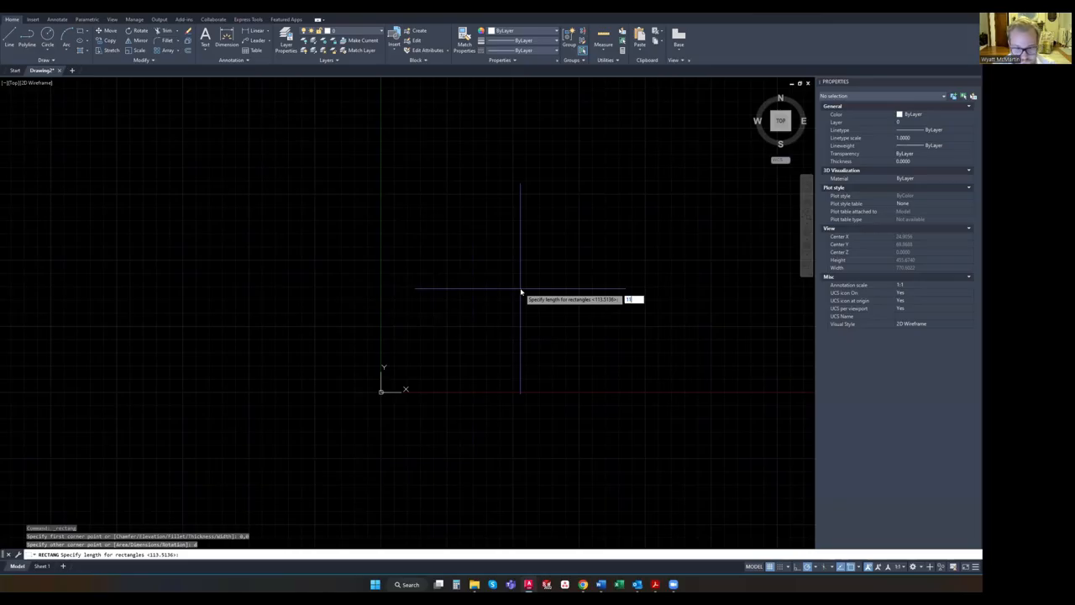
{"action": "type", "text": "0"}
{"action": "key", "text": "Return"}
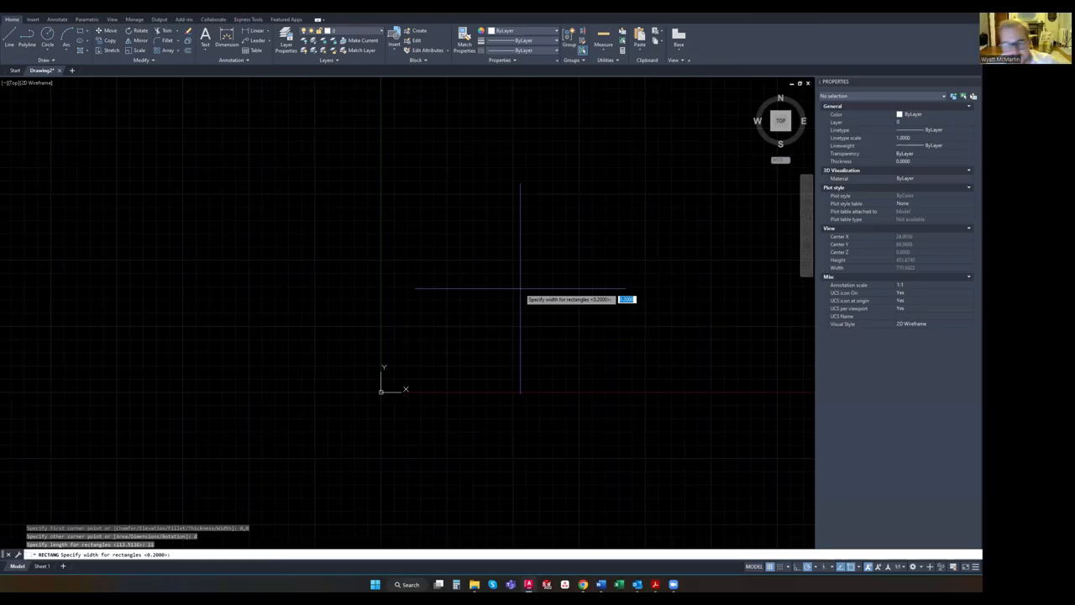
{"action": "type", "text": "8"}
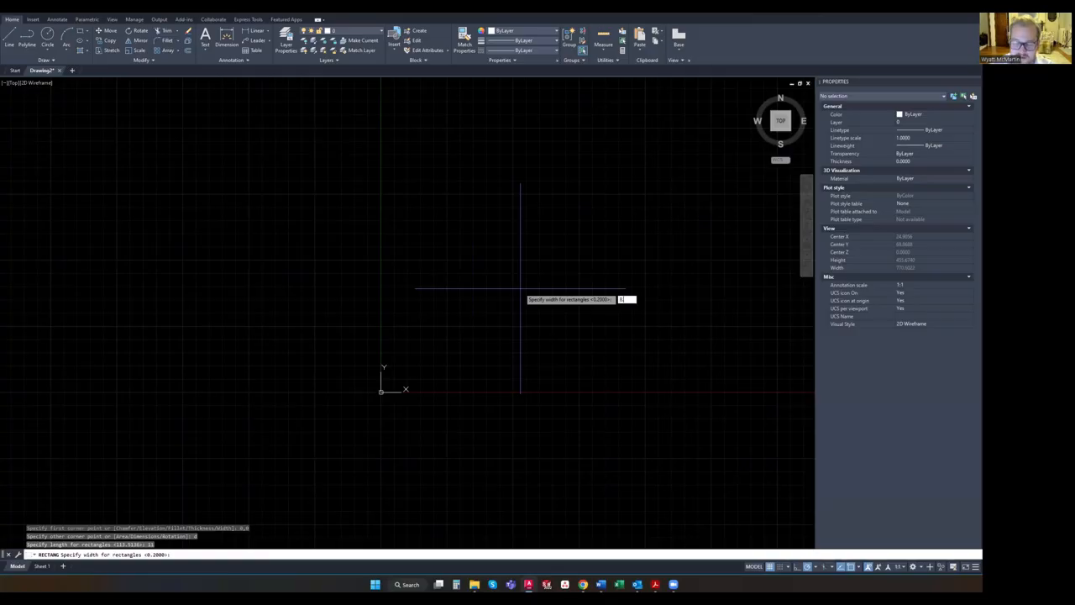
{"action": "type", "text": ".5"}
{"action": "key", "text": "Return"}
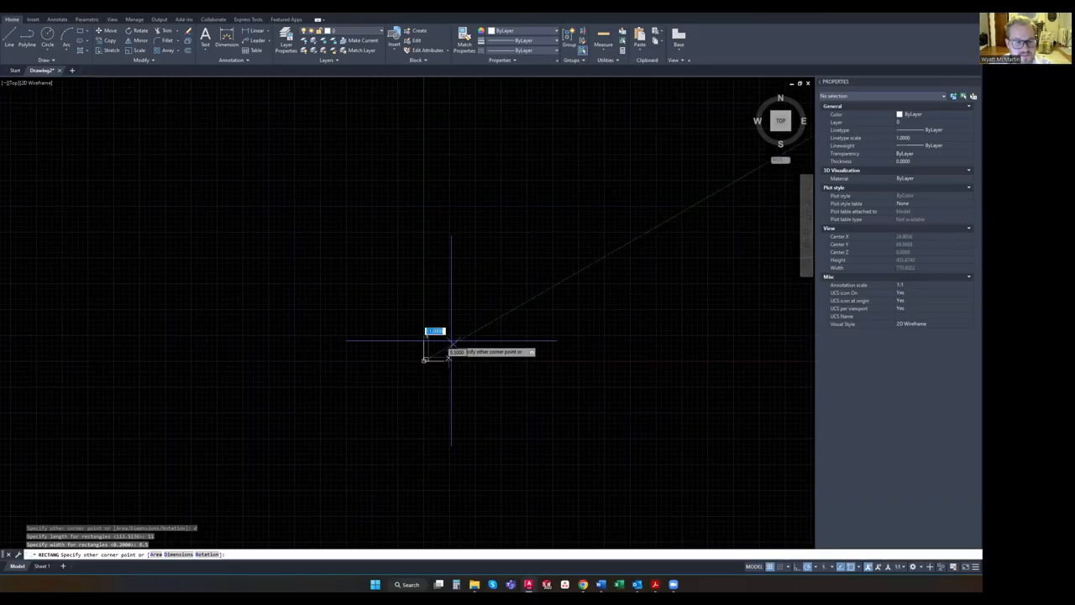
{"action": "scroll", "coordinate": [451, 344], "scroll_direction": "up", "scroll_amount": 5}
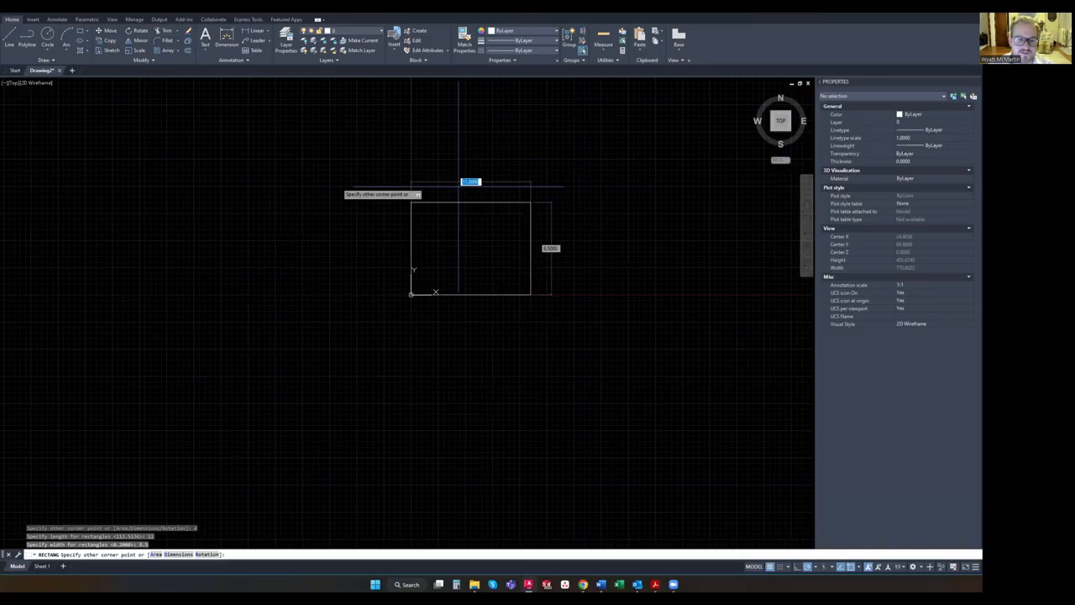
{"action": "left_click", "coordinate": [575, 136]}
{"action": "middle_click_drag", "start_coordinate": [463, 233], "coordinate": [486, 260]}
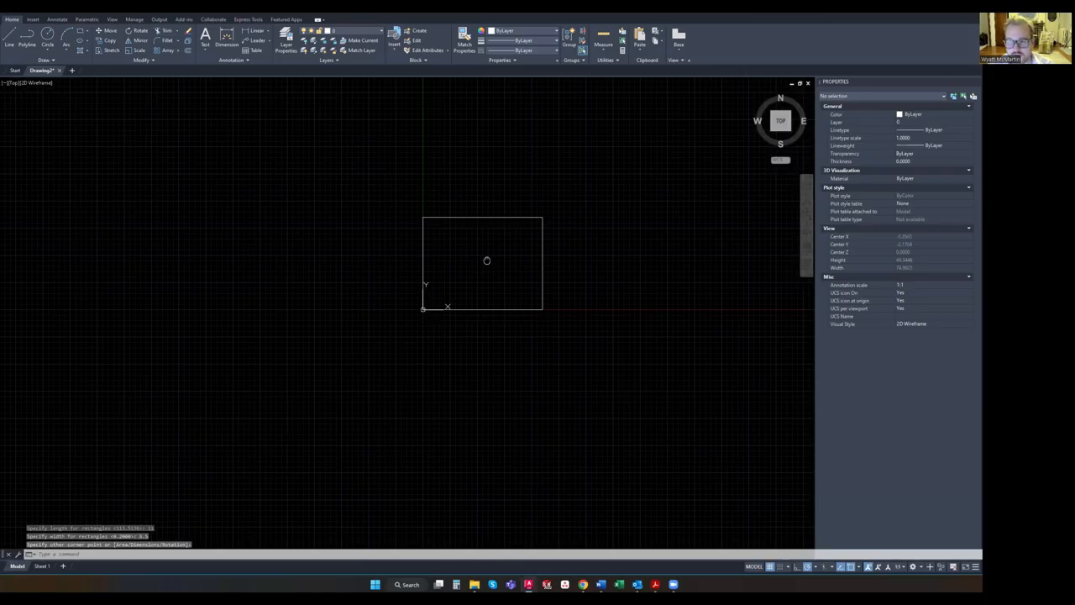
Delete the rectangle at the origin
{"action": "key", "text": "Escape"}
{"action": "scroll", "coordinate": [486, 260], "scroll_direction": "up", "scroll_amount": 2}
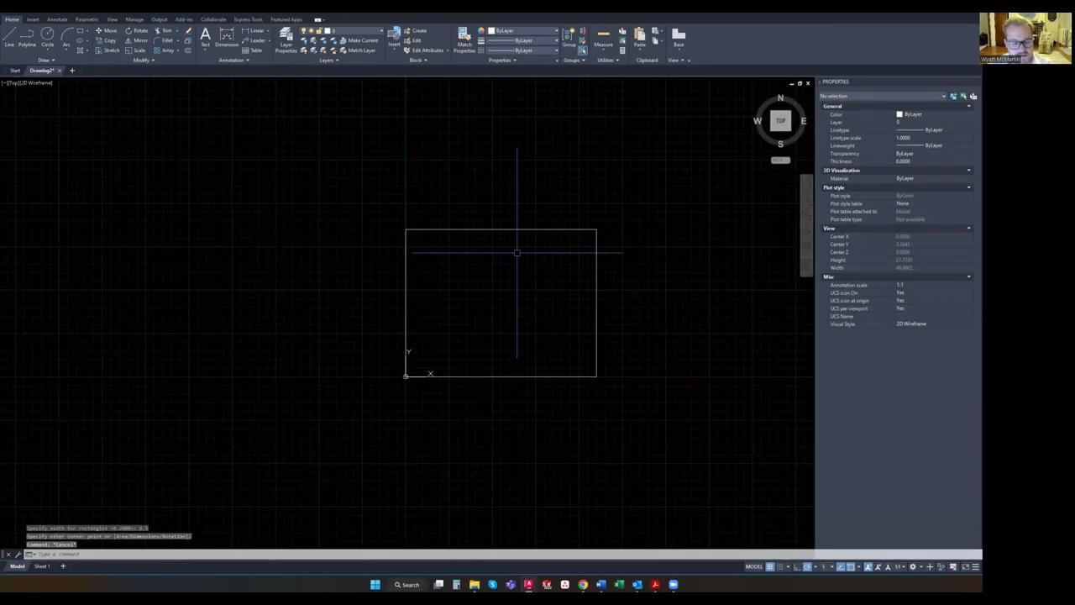
{"action": "left_click", "coordinate": [517, 252]}
{"action": "left_click", "coordinate": [490, 178]}
{"action": "key", "text": "Delete"}
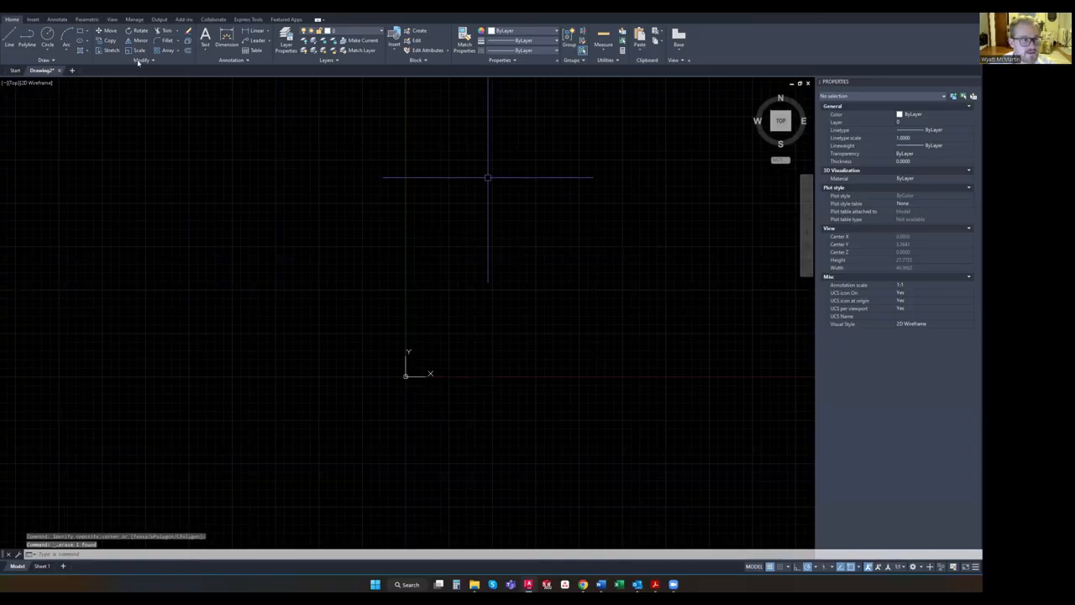
Redraw the rectangle from 0,0 with the Dimensions option at length 11 and width 8.5, placed above and to the right of the origin
{"action": "left_click", "coordinate": [80, 31]}
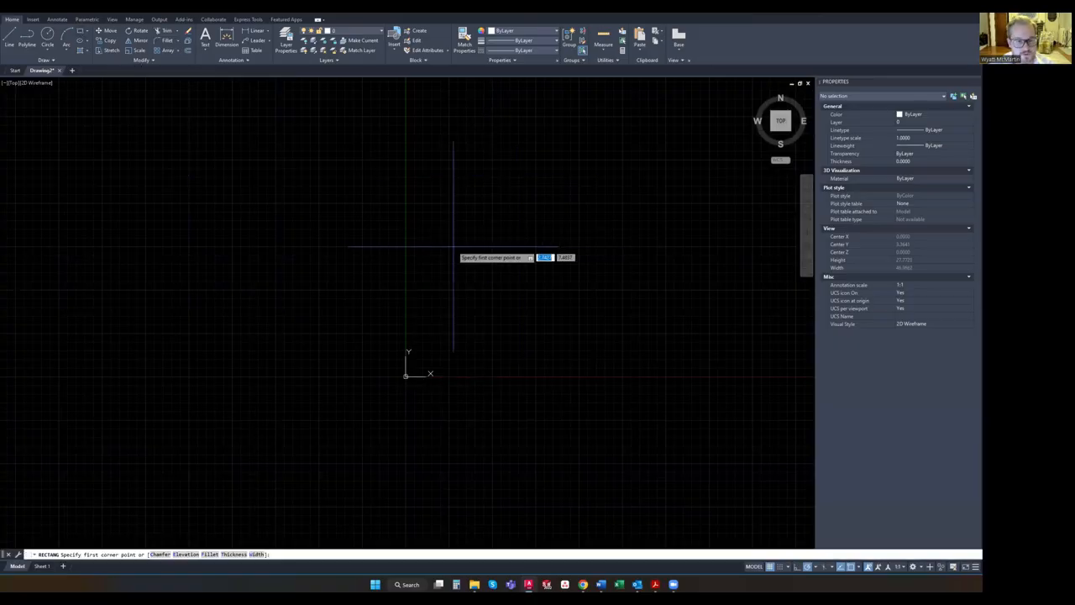
{"action": "type", "text": "0,0"}
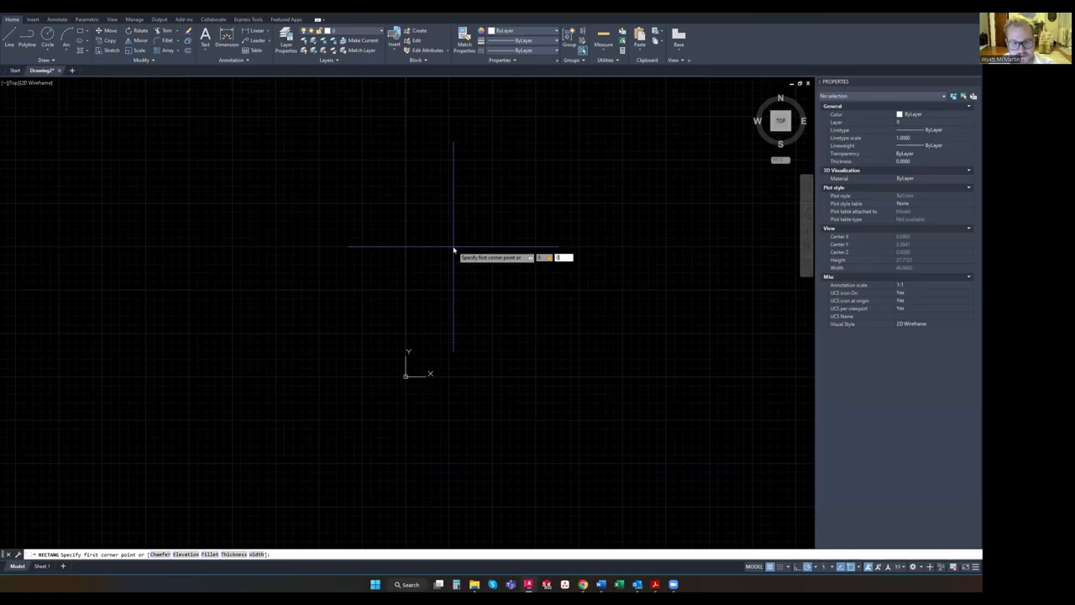
{"action": "key", "text": "Return"}
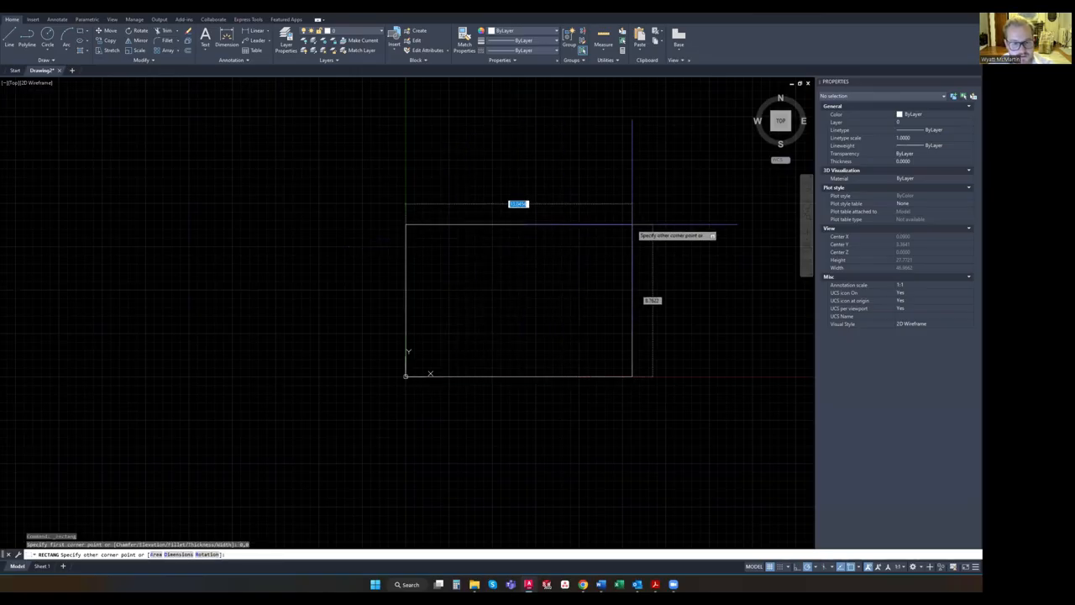
{"action": "type", "text": "d"}
{"action": "key", "text": "Return"}
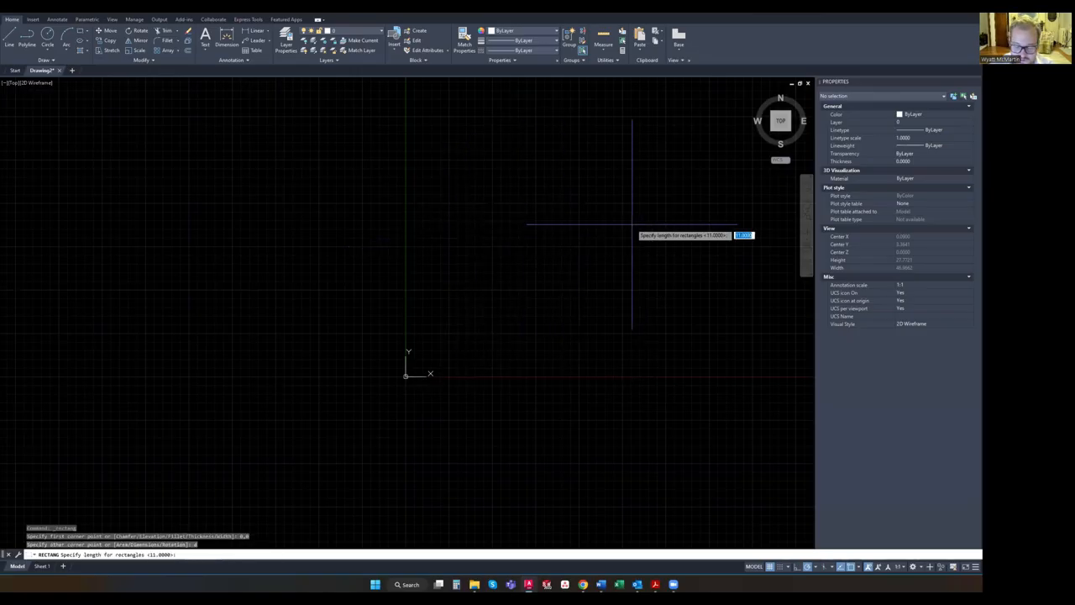
{"action": "type", "text": "6"}
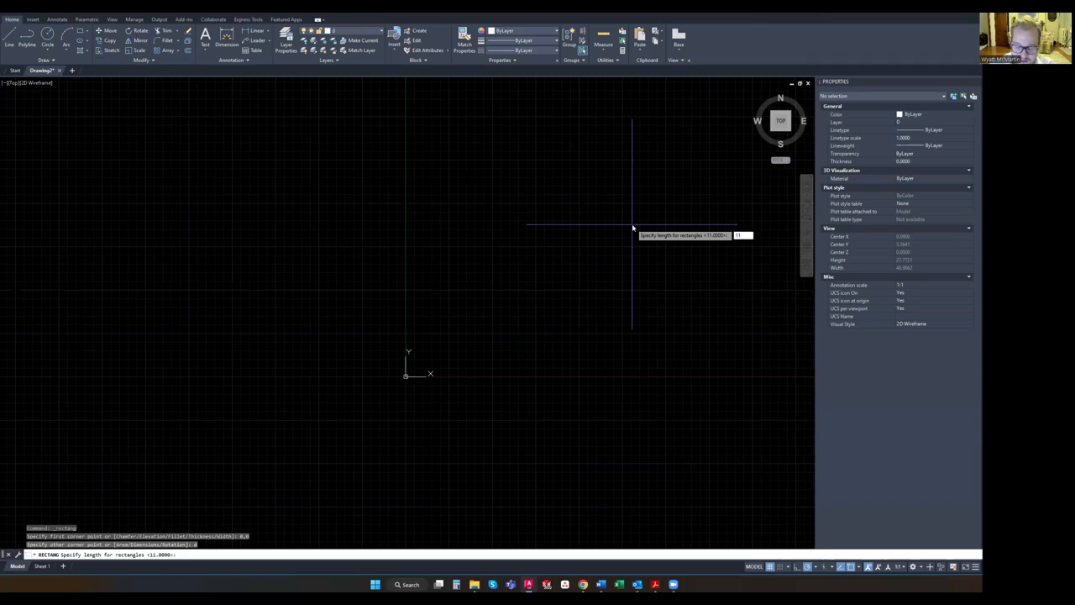
{"action": "key", "text": "Return"}
{"action": "type", "text": "8.5"}
{"action": "key", "text": "Return"}
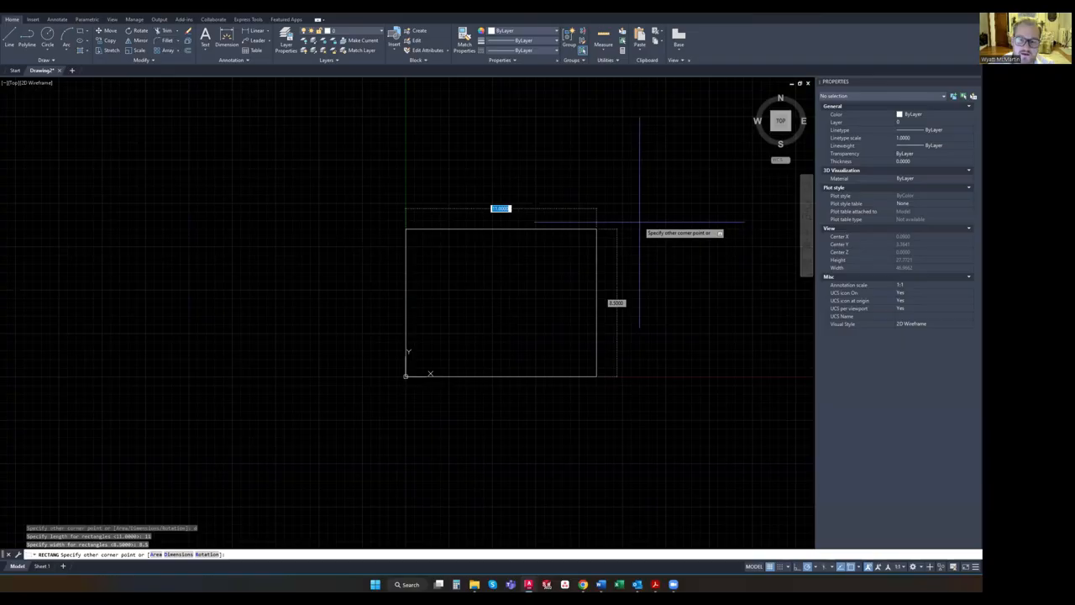
{"action": "left_click", "coordinate": [640, 225]}
{"action": "scroll", "coordinate": [564, 398], "scroll_direction": "down", "scroll_amount": 2}
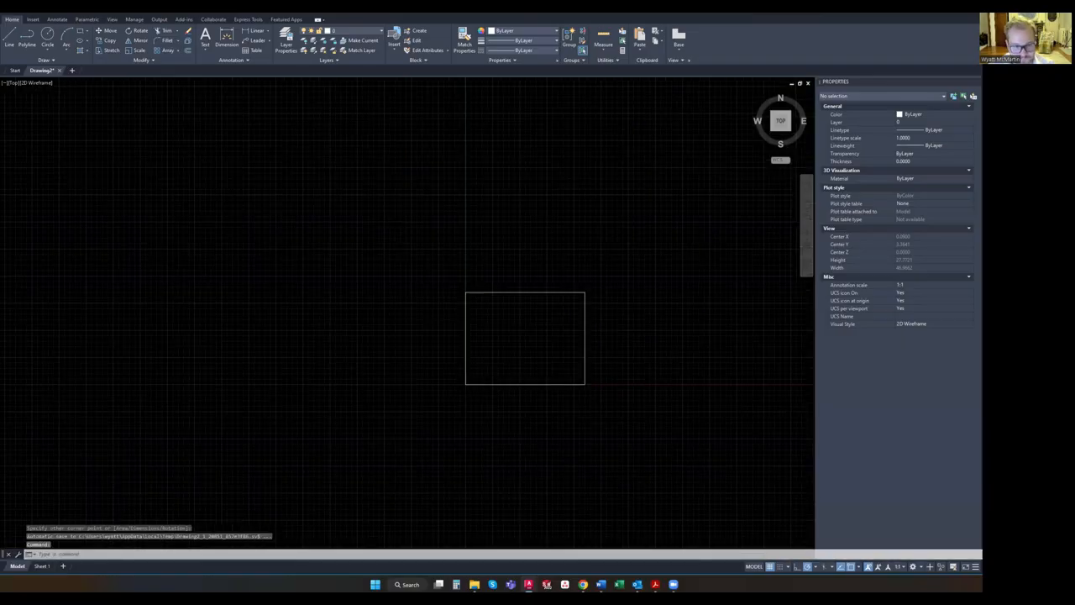
Set the grid X and Y spacing to 0.1 and turn off displaying the grid beyond the limits
{"action": "scroll", "coordinate": [581, 402], "scroll_direction": "up", "scroll_amount": 2}
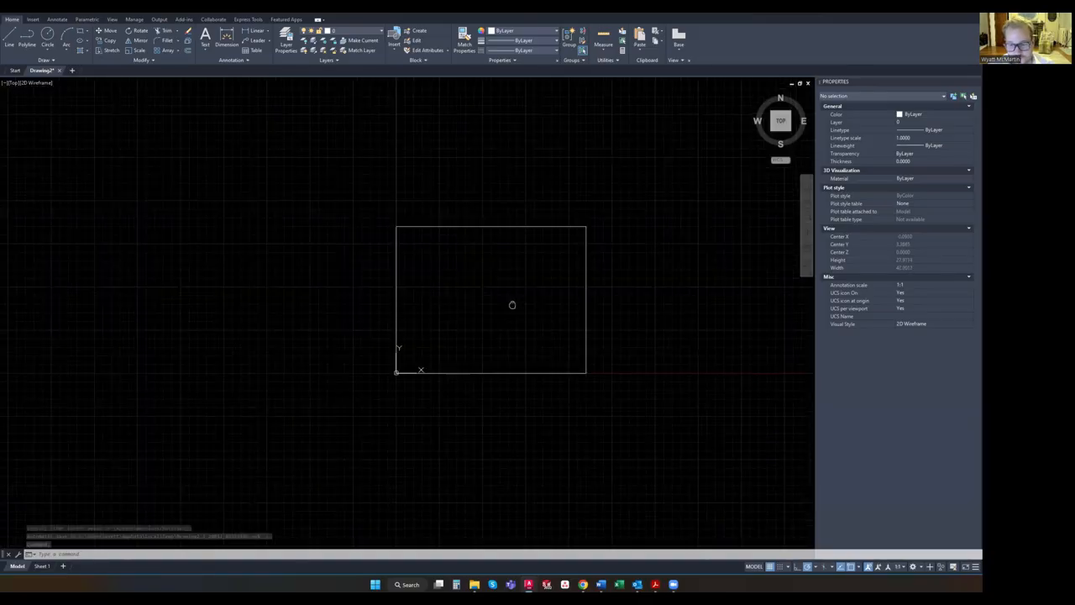
{"action": "middle_click_drag", "start_coordinate": [513, 305], "coordinate": [503, 305]}
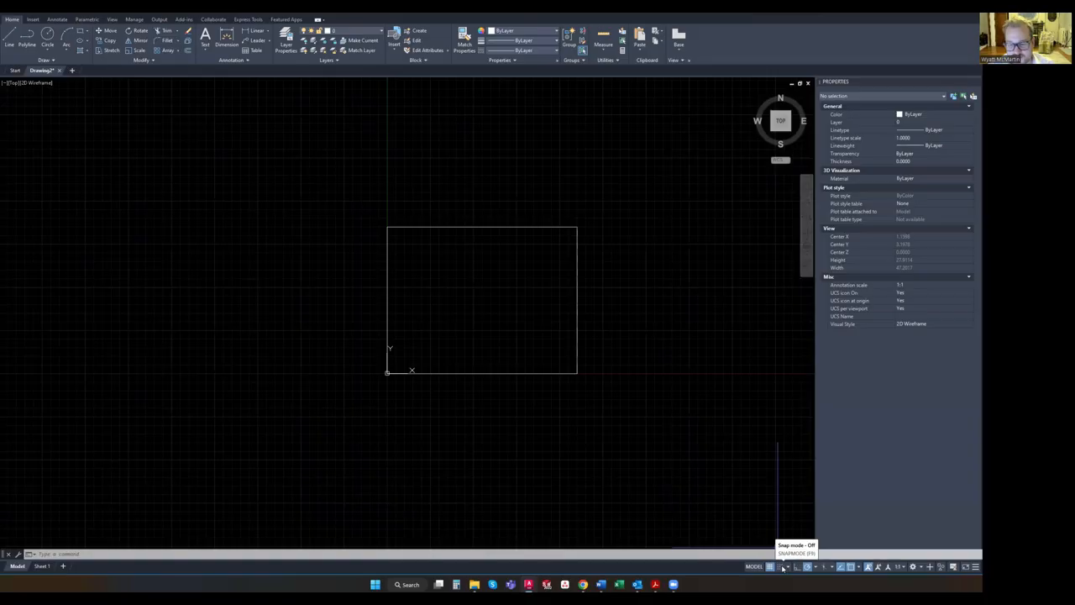
{"action": "left_click", "coordinate": [790, 567]}
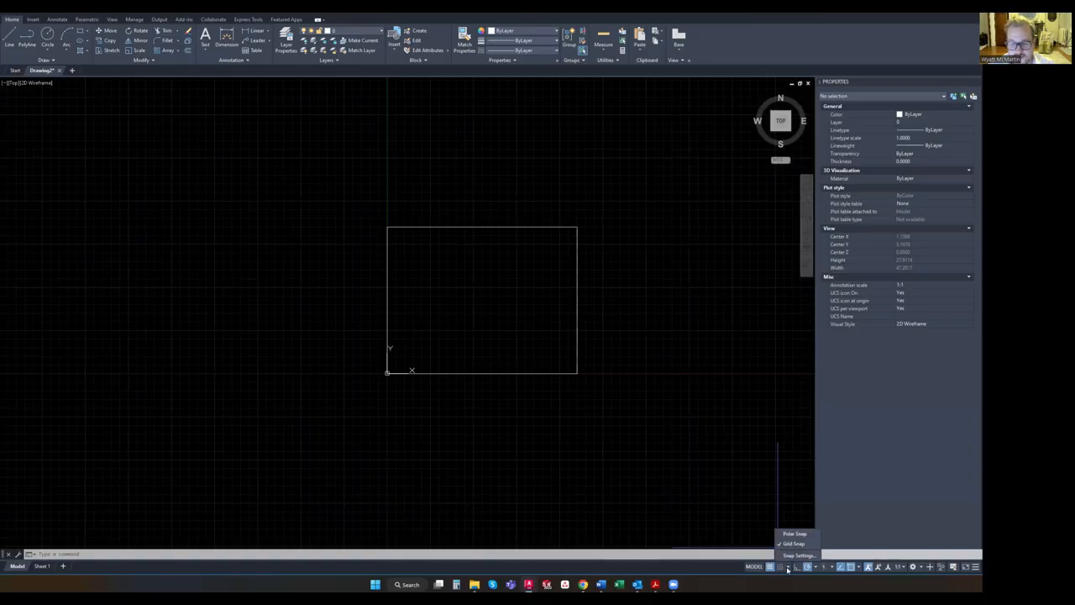
{"action": "left_click", "coordinate": [794, 555]}
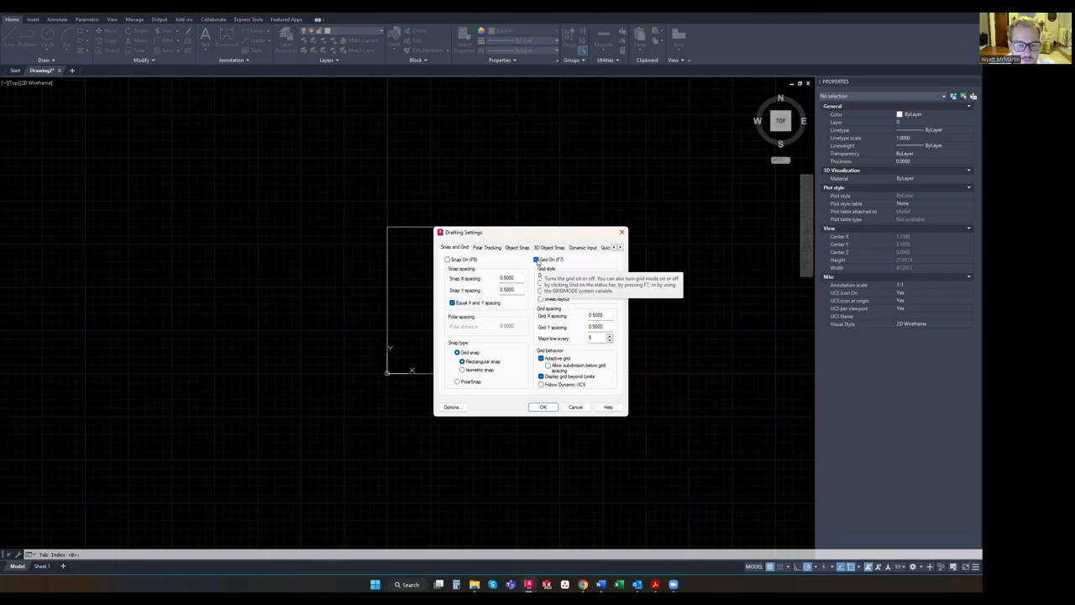
{"action": "double_click", "coordinate": [605, 315]}
{"action": "type", "text": "1"}
{"action": "key", "text": "Tab"}
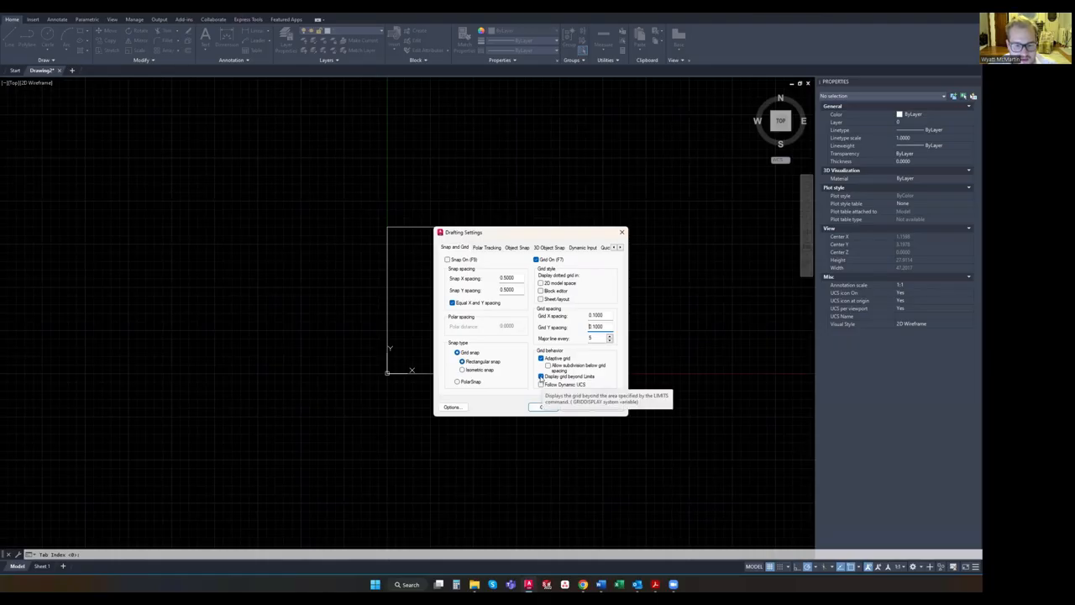
{"action": "left_click", "coordinate": [541, 378]}
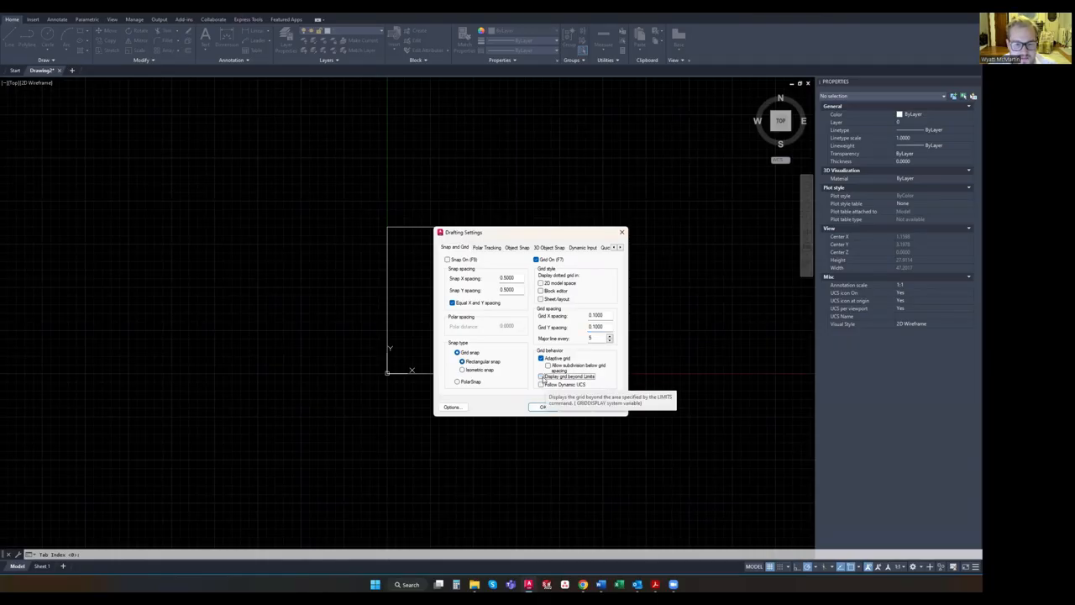
{"action": "left_click", "coordinate": [542, 409]}
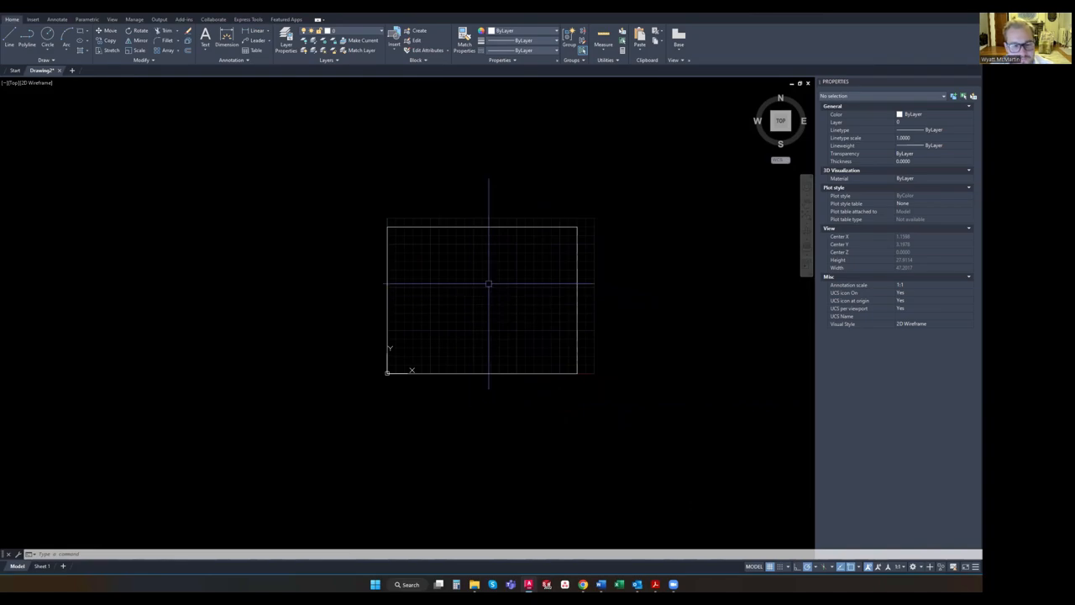
Review the polar tracking options in the drafting settings, including the increment angle and the tracking modes
{"action": "left_click", "coordinate": [789, 567]}
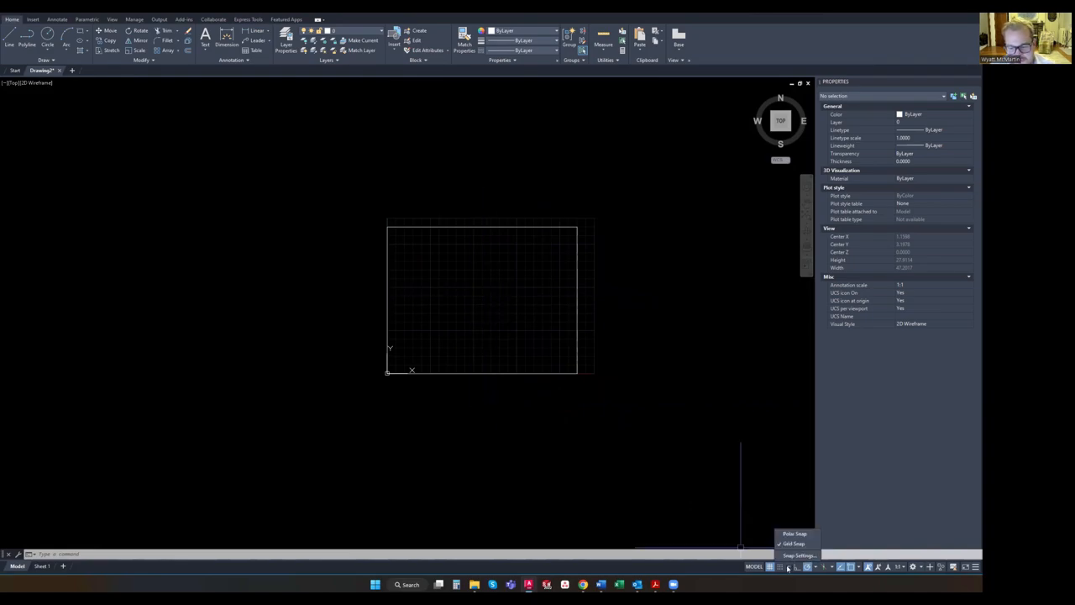
{"action": "left_click", "coordinate": [790, 557]}
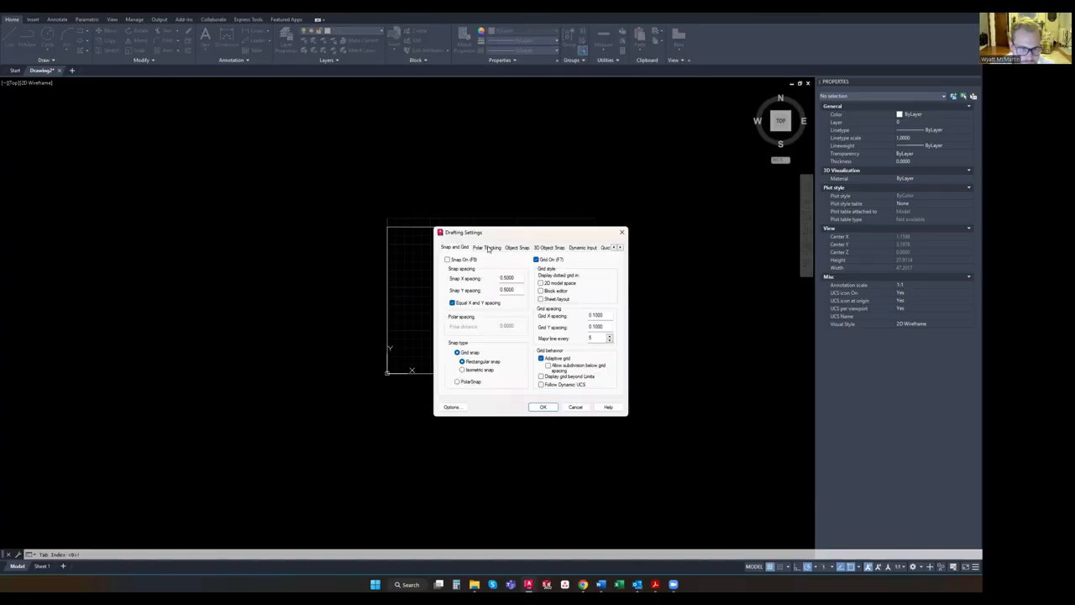
{"action": "left_click", "coordinate": [487, 248]}
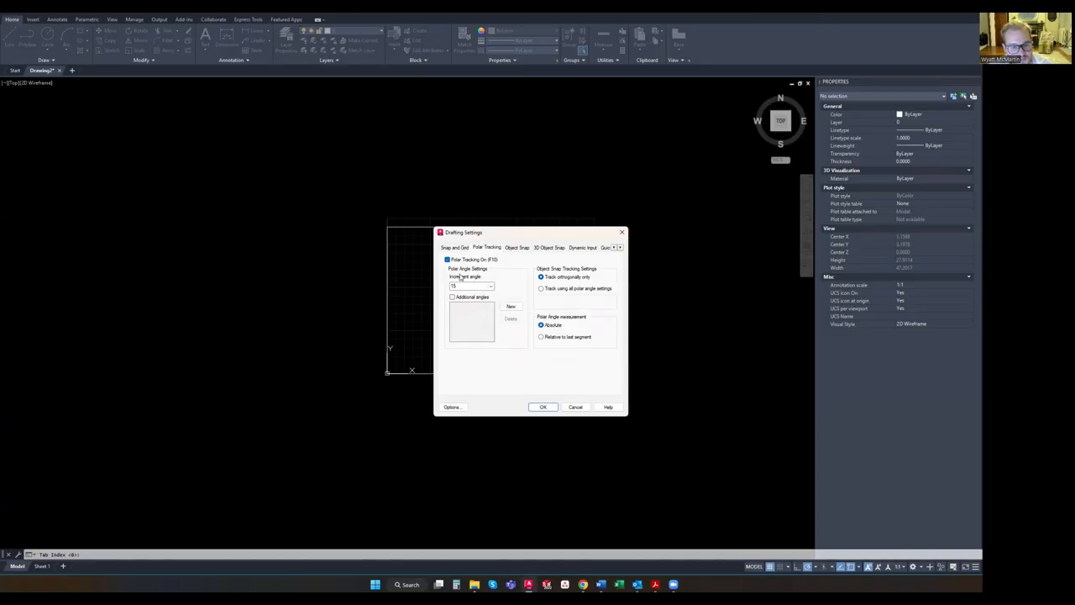
{"action": "left_click", "coordinate": [543, 407]}
Try out polar tracking with a trial line started inside the 11 by 8.5 rectangle, without placing its second point
{"action": "type", "text": "l"}
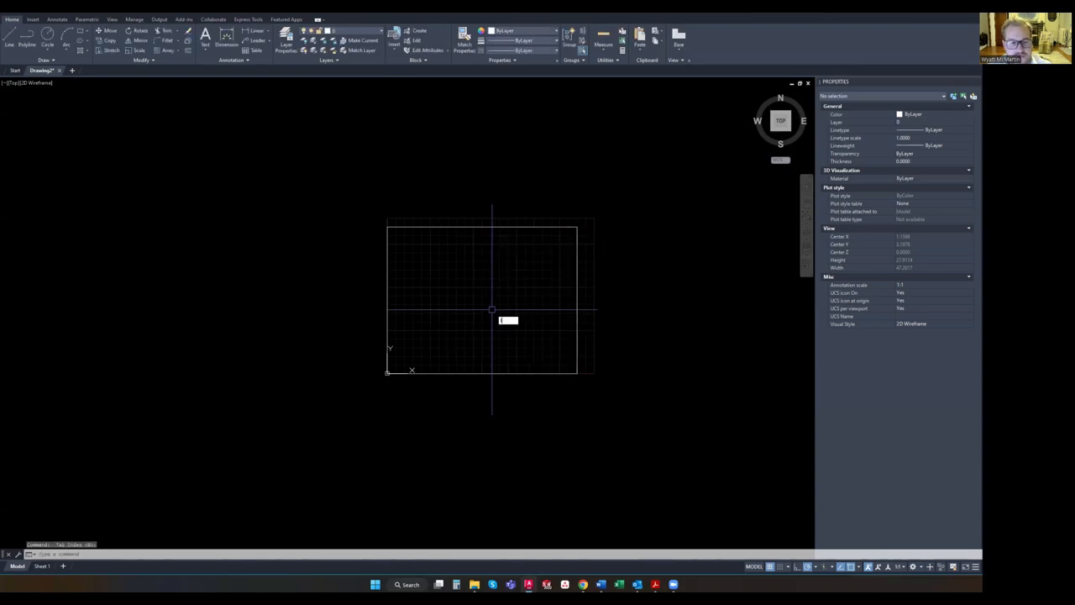
{"action": "key", "text": "Return"}
{"action": "key", "text": "Escape"}
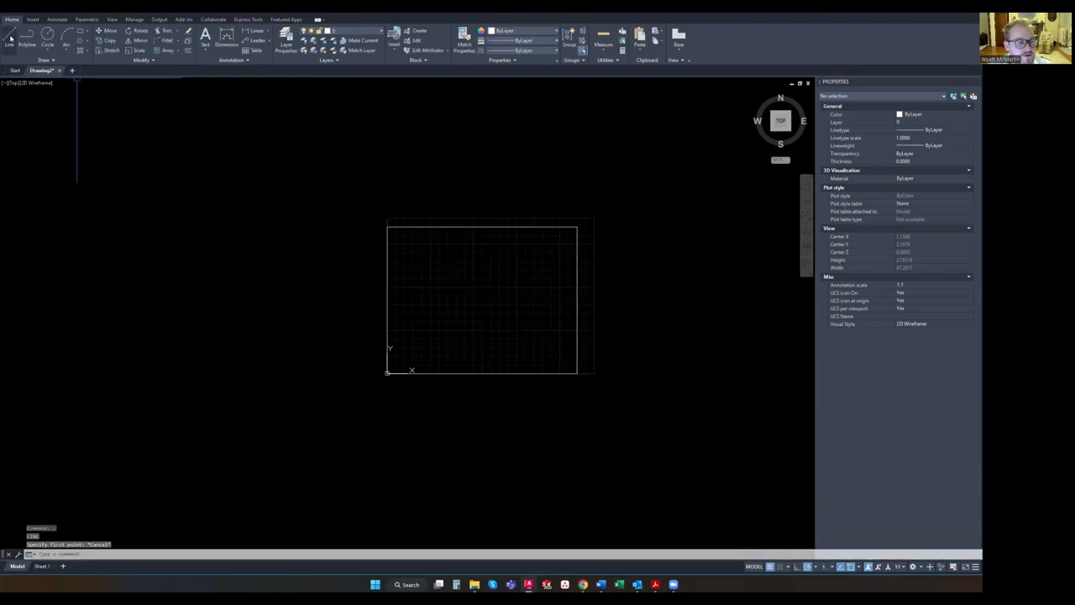
{"action": "left_click", "coordinate": [10, 37]}
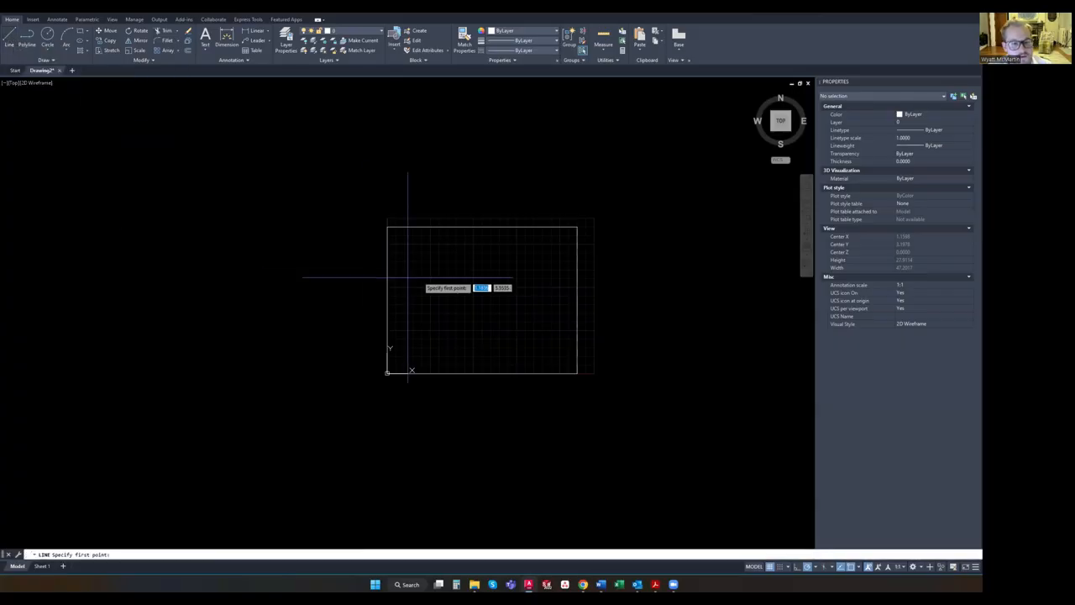
{"action": "left_click", "coordinate": [468, 301]}
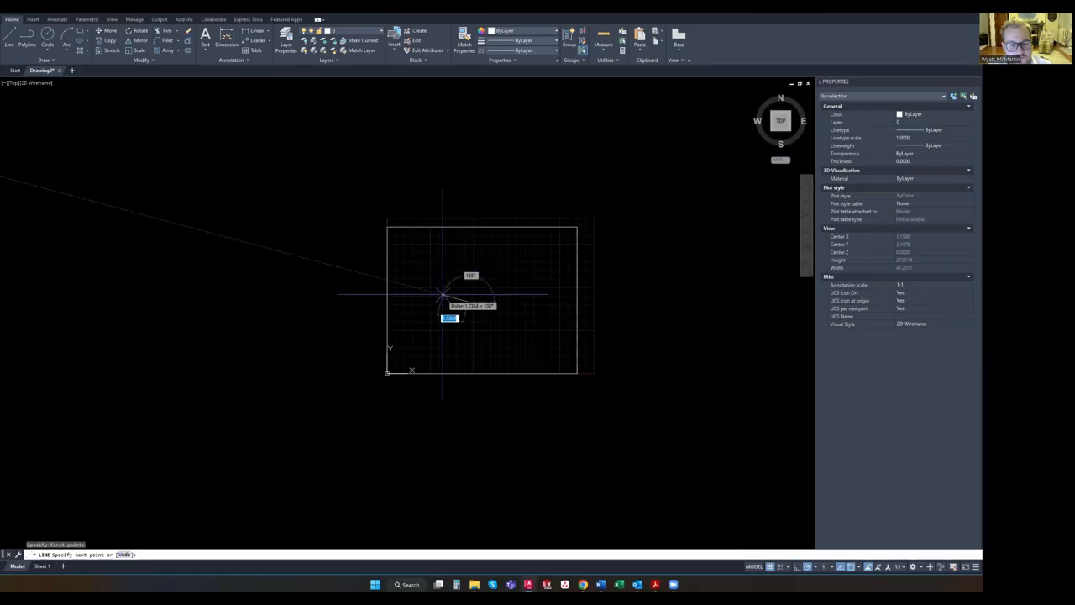
{"action": "key", "text": "Escape"}
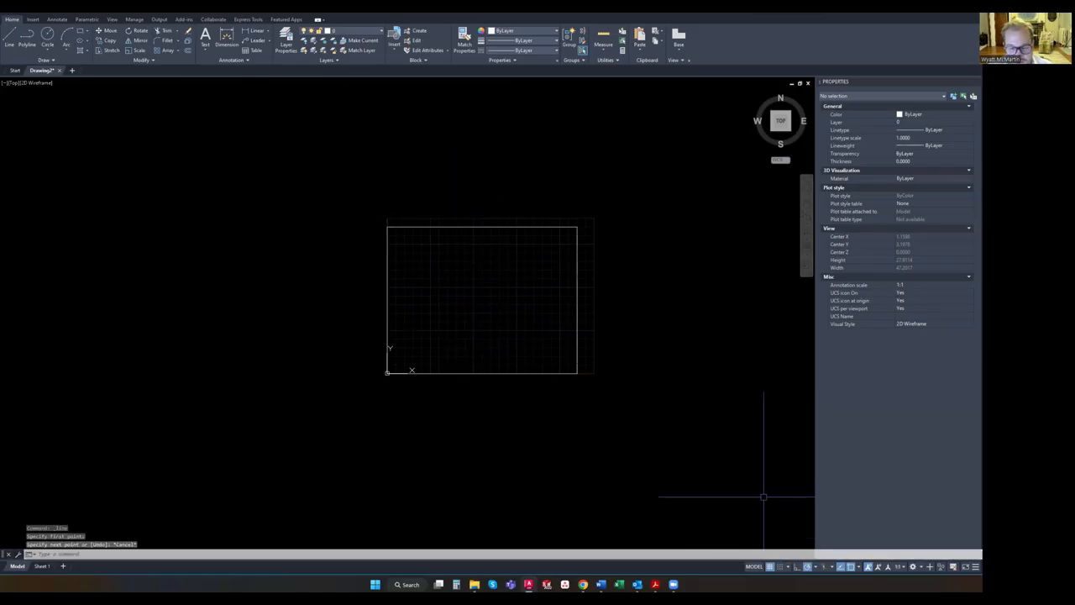
Review the 2D and 3D object snap modes in the drafting settings and widen the dialog to show all its categories
{"action": "left_click", "coordinate": [790, 568]}
{"action": "left_click", "coordinate": [795, 556]}
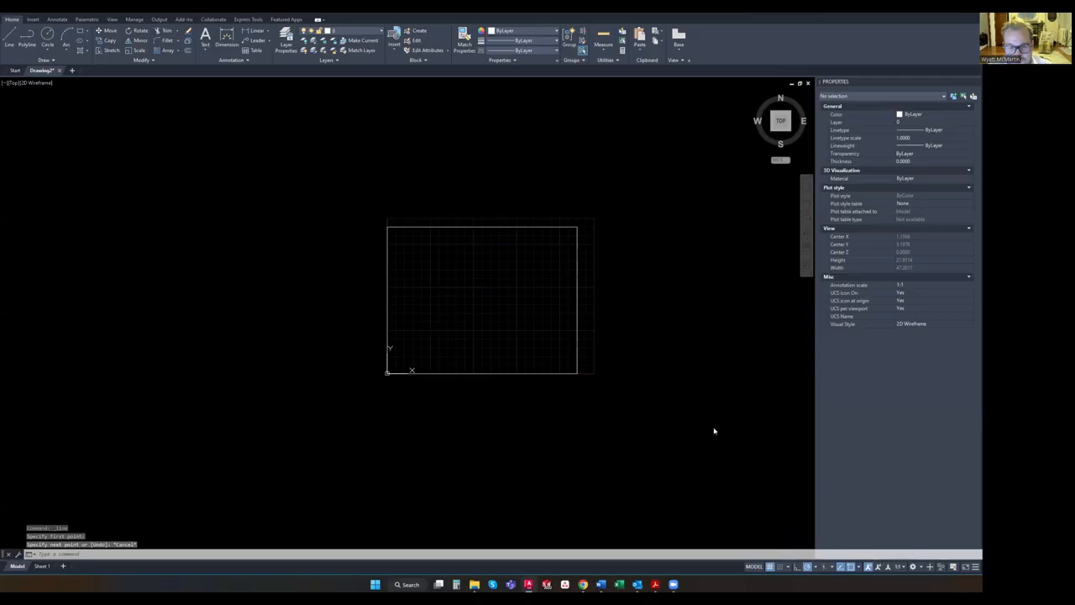
{"action": "left_click", "coordinate": [514, 248]}
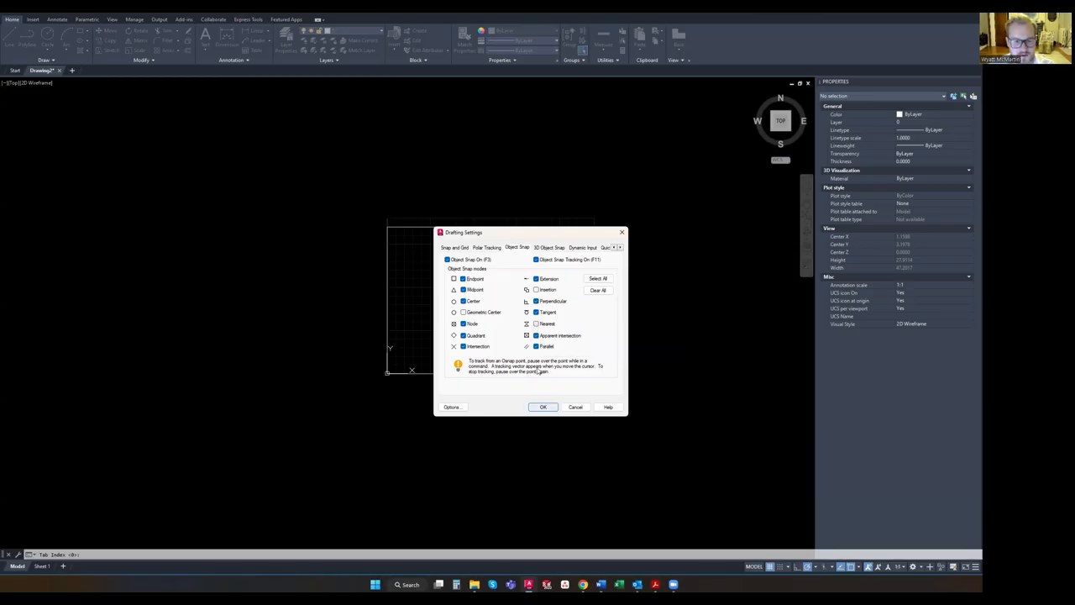
{"action": "left_click", "coordinate": [548, 248]}
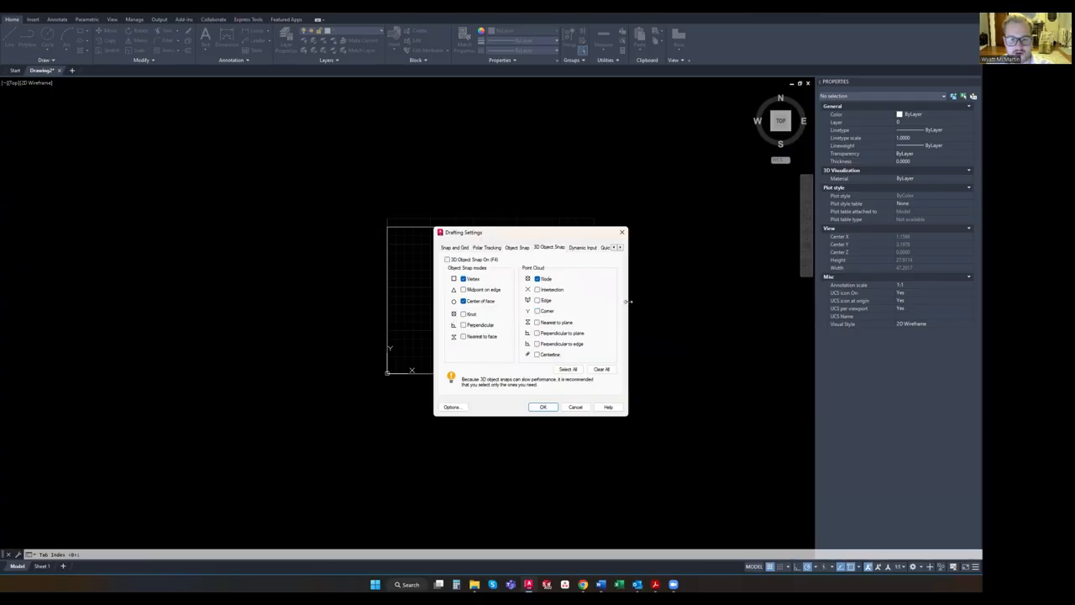
{"action": "left_click_drag", "start_coordinate": [628, 301], "coordinate": [726, 300]}
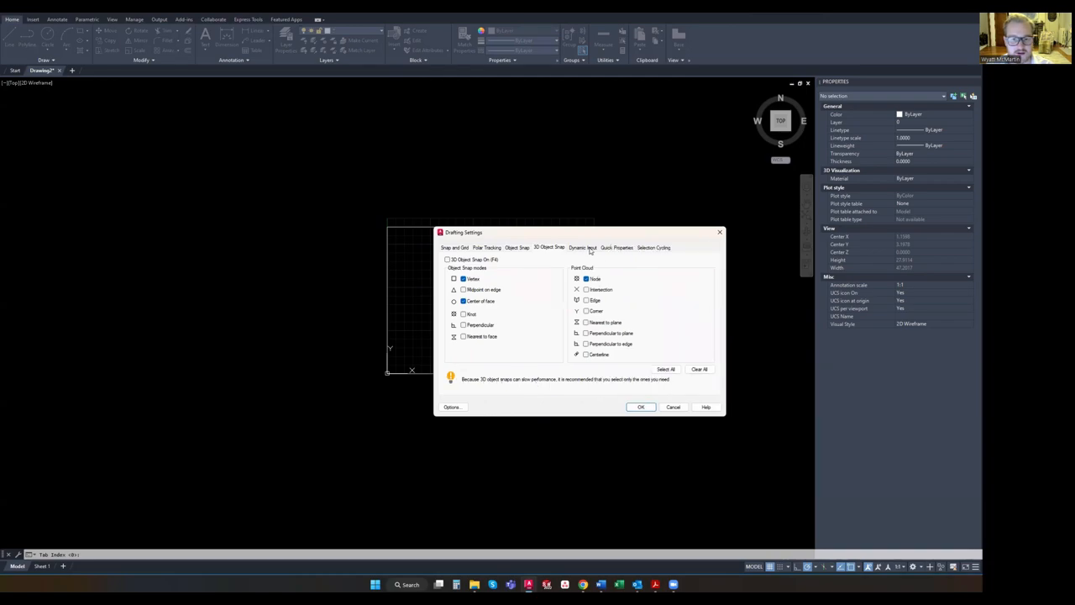
Set the dynamic pointer input to use absolute coordinates for second or next points
{"action": "left_click", "coordinate": [583, 248]}
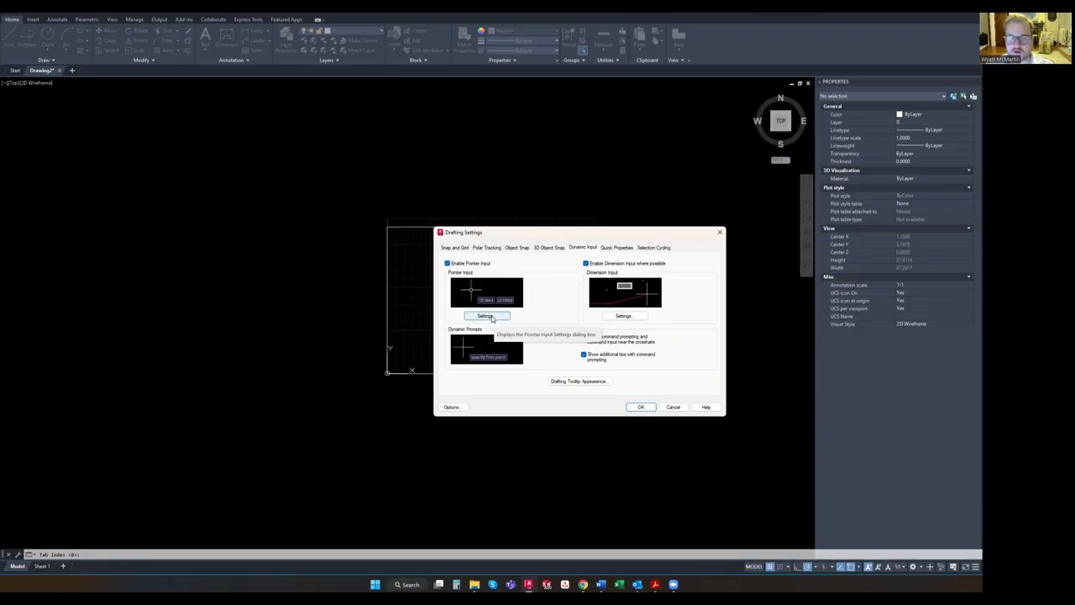
{"action": "left_click", "coordinate": [492, 316]}
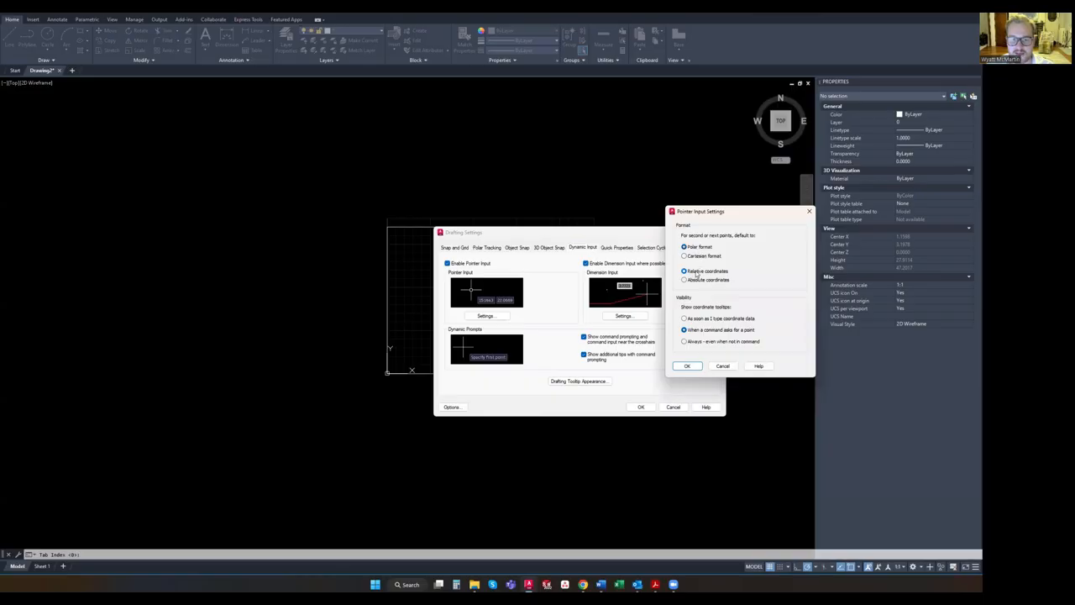
{"action": "left_click", "coordinate": [696, 282]}
{"action": "left_click", "coordinate": [687, 367]}
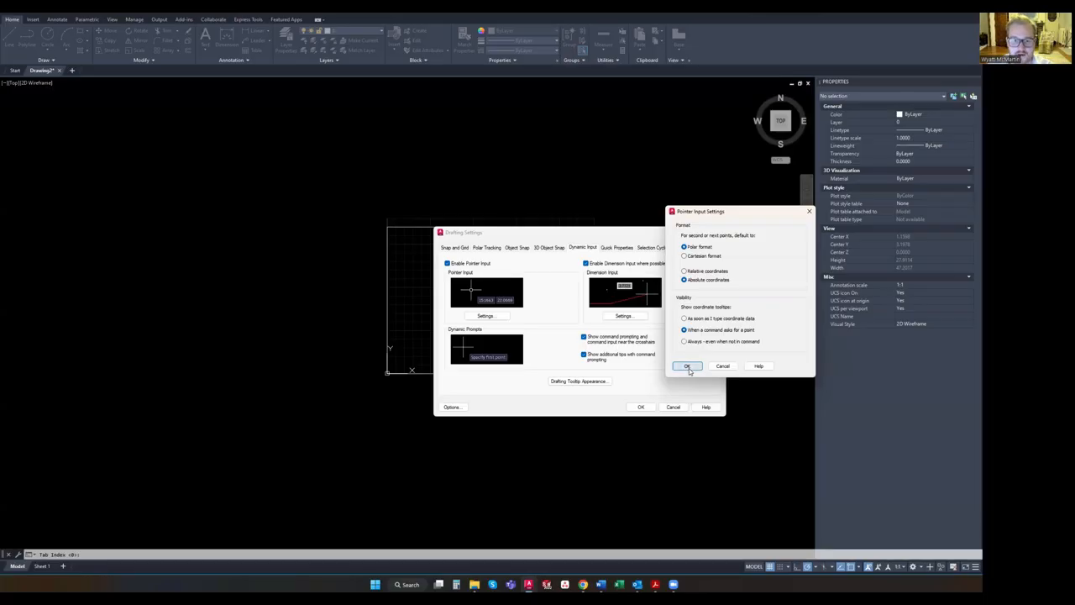
{"action": "left_click", "coordinate": [687, 367]}
Review the quick properties and selection cycling options, and accept the drafting settings
{"action": "left_click", "coordinate": [616, 248]}
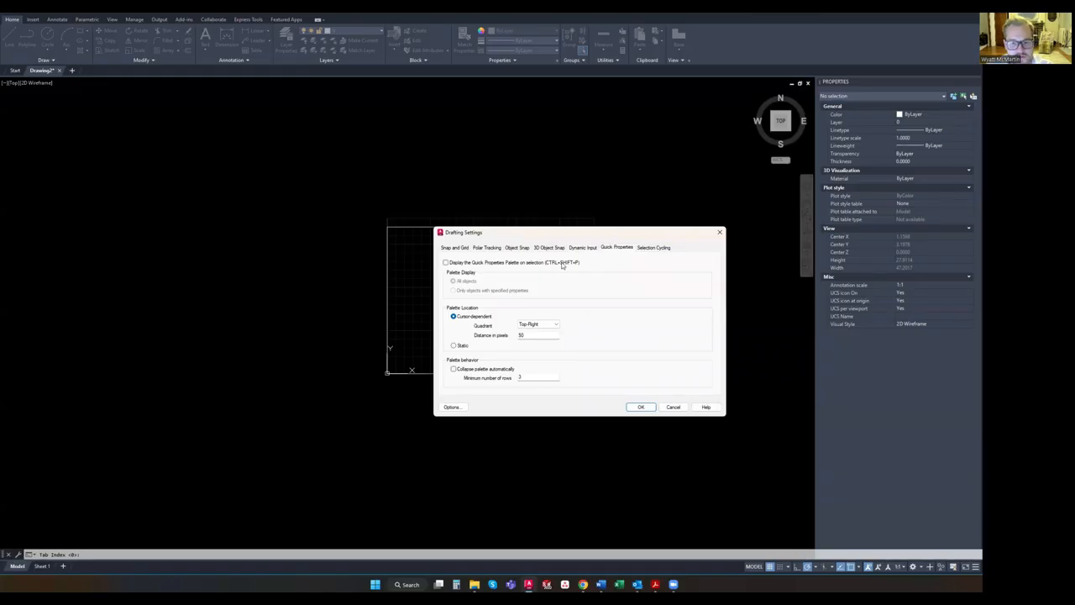
{"action": "left_click", "coordinate": [648, 247]}
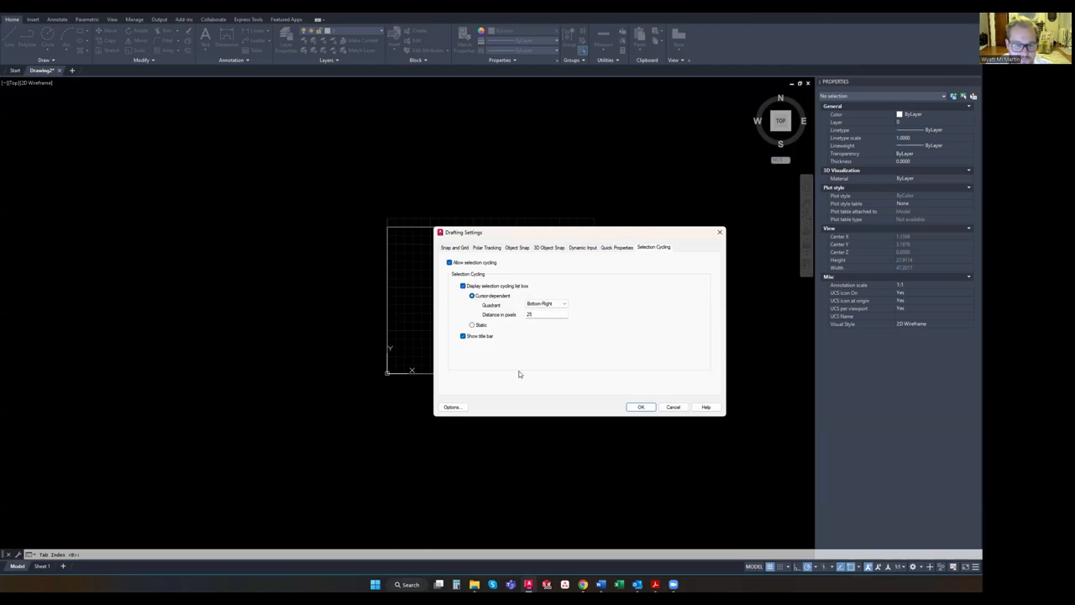
{"action": "left_click", "coordinate": [636, 407]}
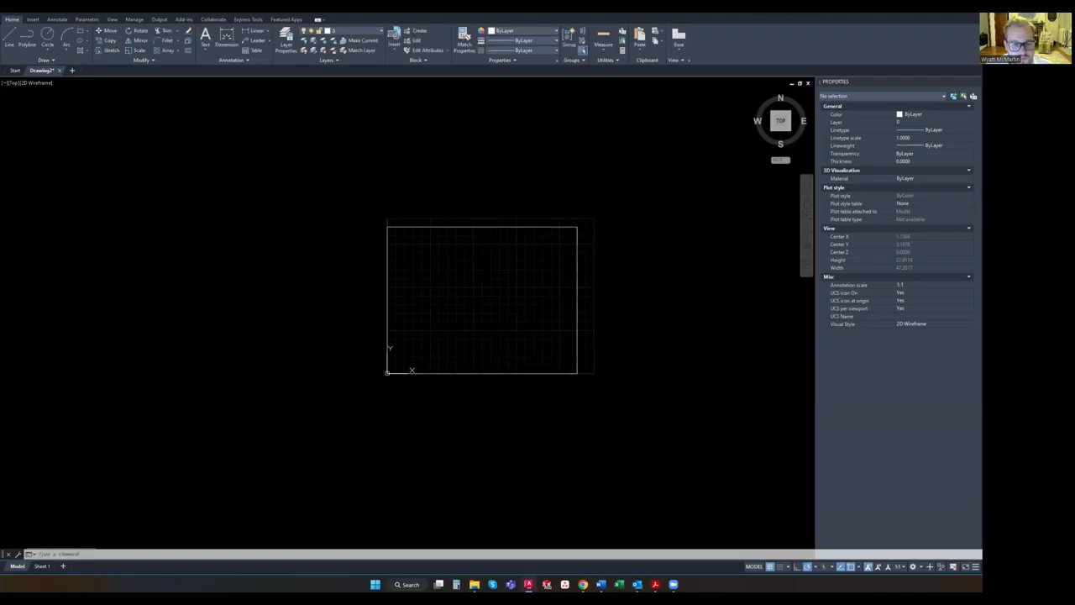
Draw a horizontal line about 6.95 long across the middle of the 11 by 8.5 rectangle
{"action": "key", "text": "l"}
{"action": "key", "text": "Return"}
{"action": "left_click", "coordinate": [420, 292]}
{"action": "left_click", "coordinate": [538, 302]}
{"action": "key", "text": "Escape"}
Draw a smaller rectangle from the line's left endpoint down and right, so its upper edge overlaps the line
{"action": "type", "text": "rec"}
{"action": "key", "text": "Return"}
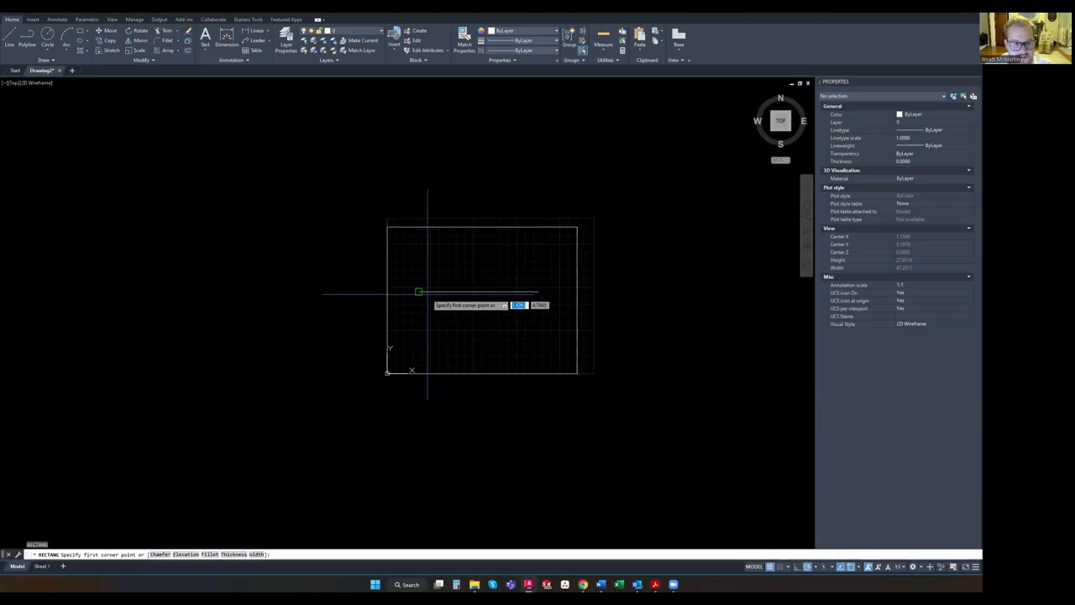
{"action": "left_click", "coordinate": [418, 292]}
{"action": "left_click", "coordinate": [483, 336]}
{"action": "key", "text": "Escape"}
Test selection cycling where the line and the smaller rectangle overlap, previewing the Line choice, and clear the selection
{"action": "scroll", "coordinate": [462, 292], "scroll_direction": "up", "scroll_amount": 4}
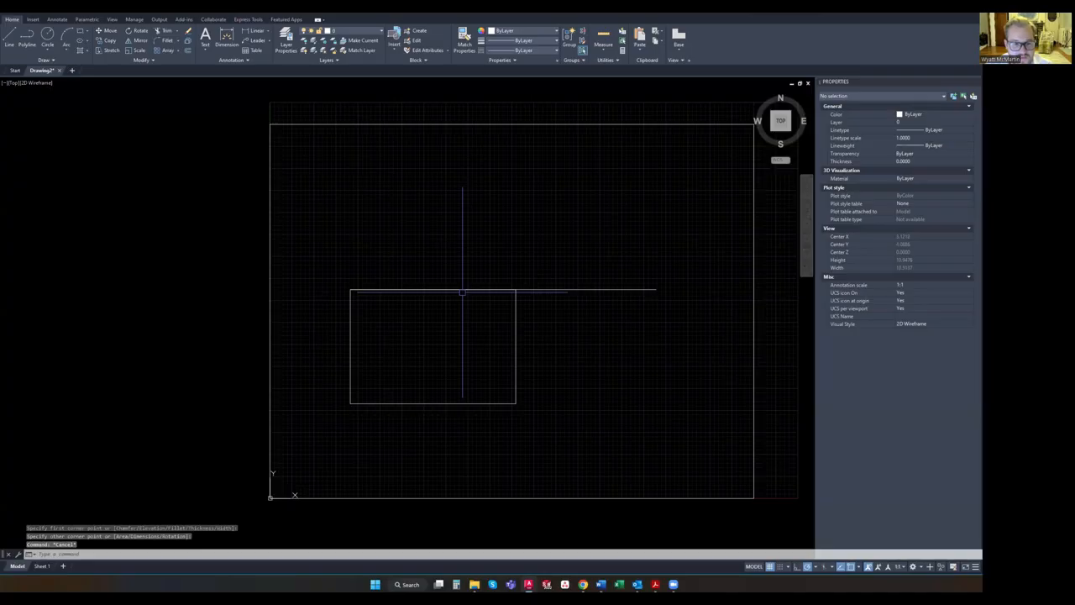
{"action": "scroll", "coordinate": [462, 292], "scroll_direction": "up", "scroll_amount": 2}
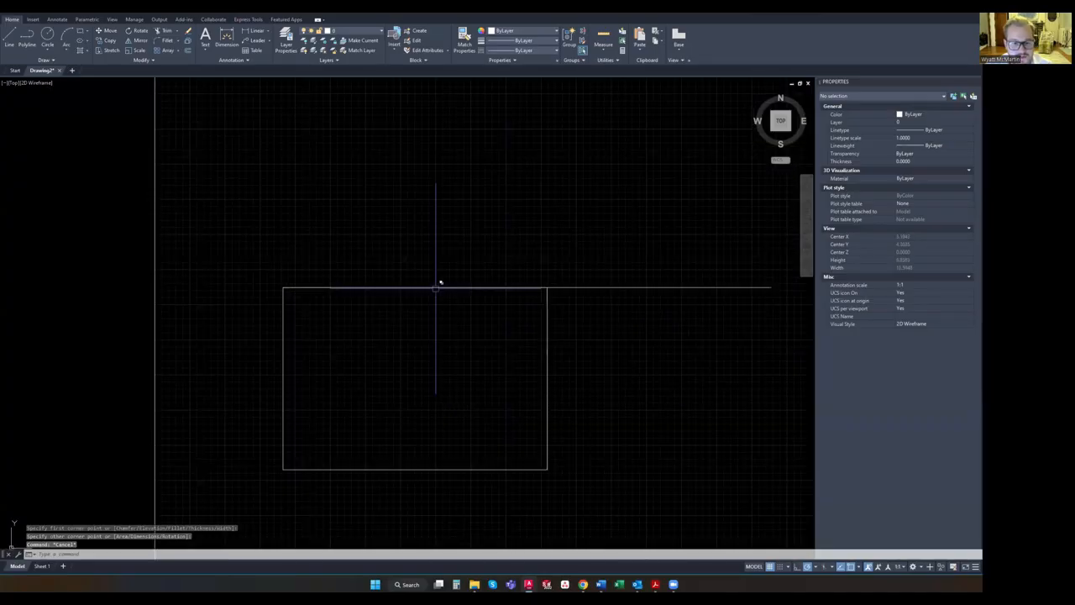
{"action": "left_click", "coordinate": [436, 288]}
{"action": "key", "text": "Escape"}
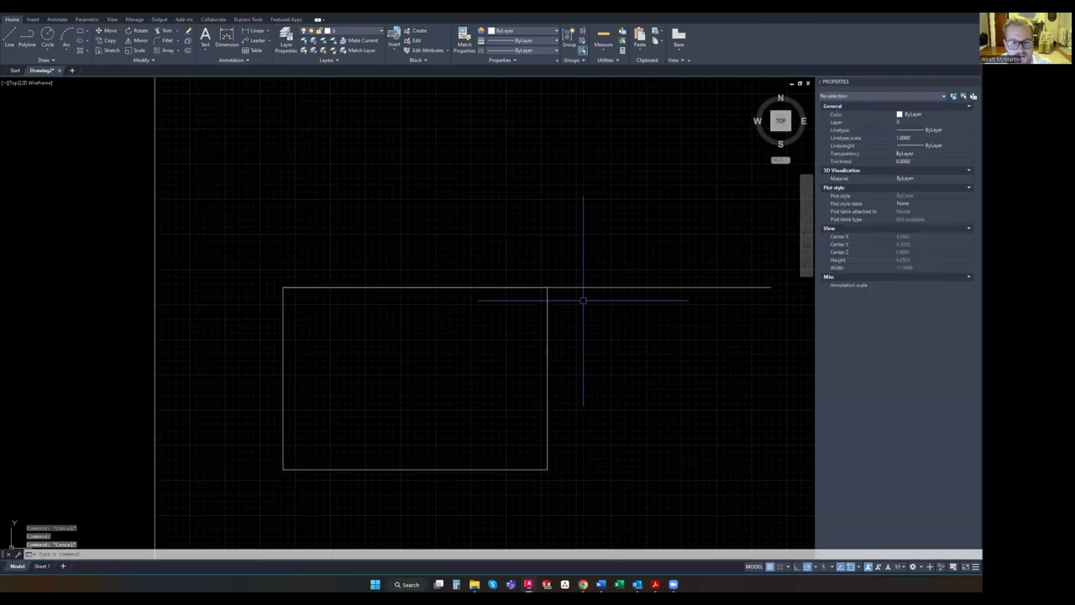
{"action": "left_click", "coordinate": [608, 286]}
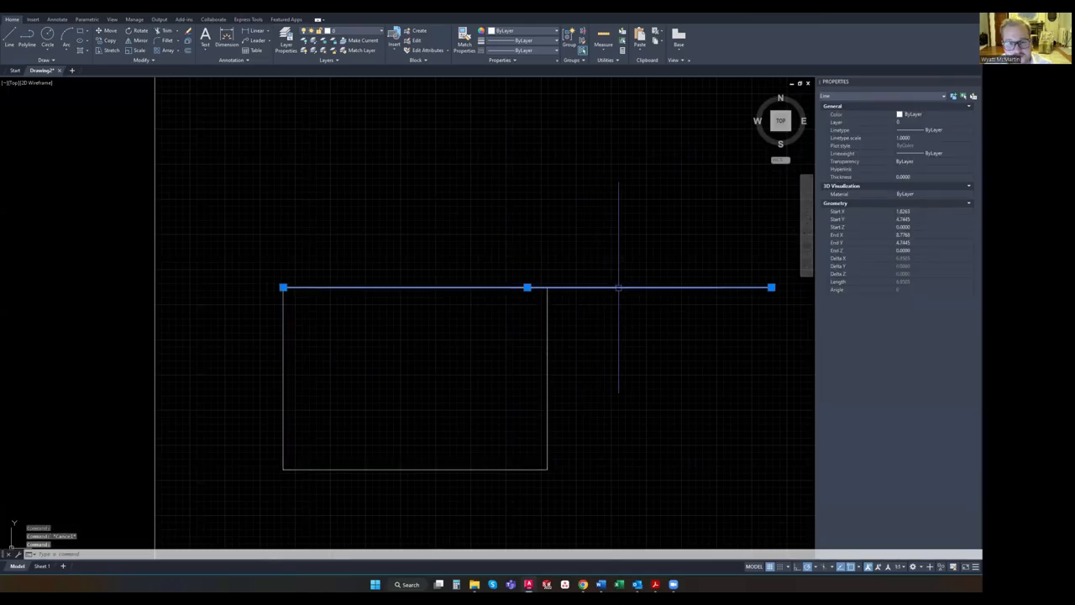
{"action": "key", "text": "Escape"}
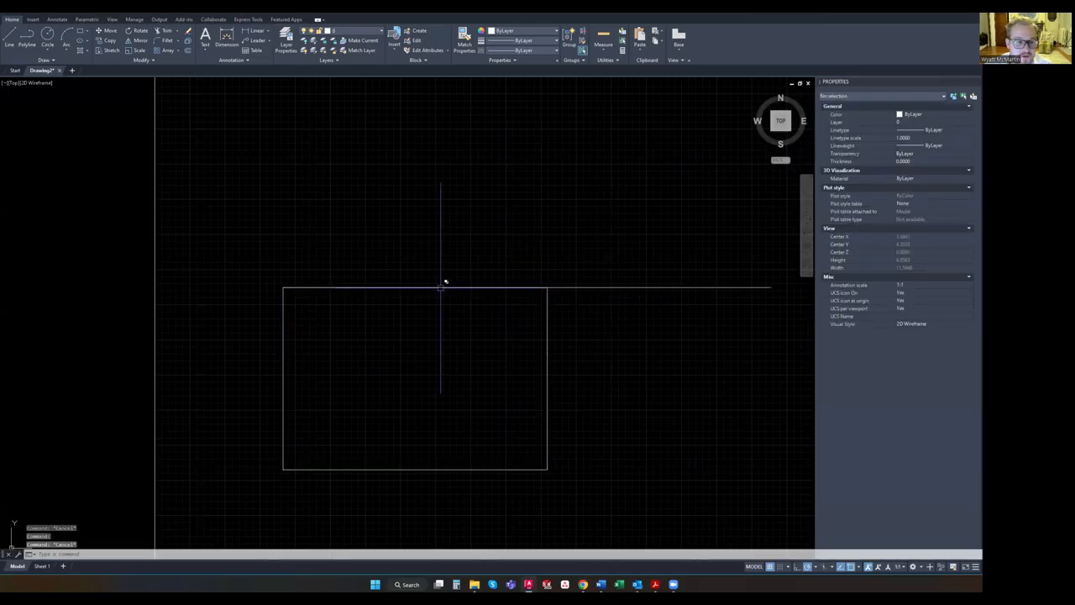
{"action": "left_click", "coordinate": [441, 288]}
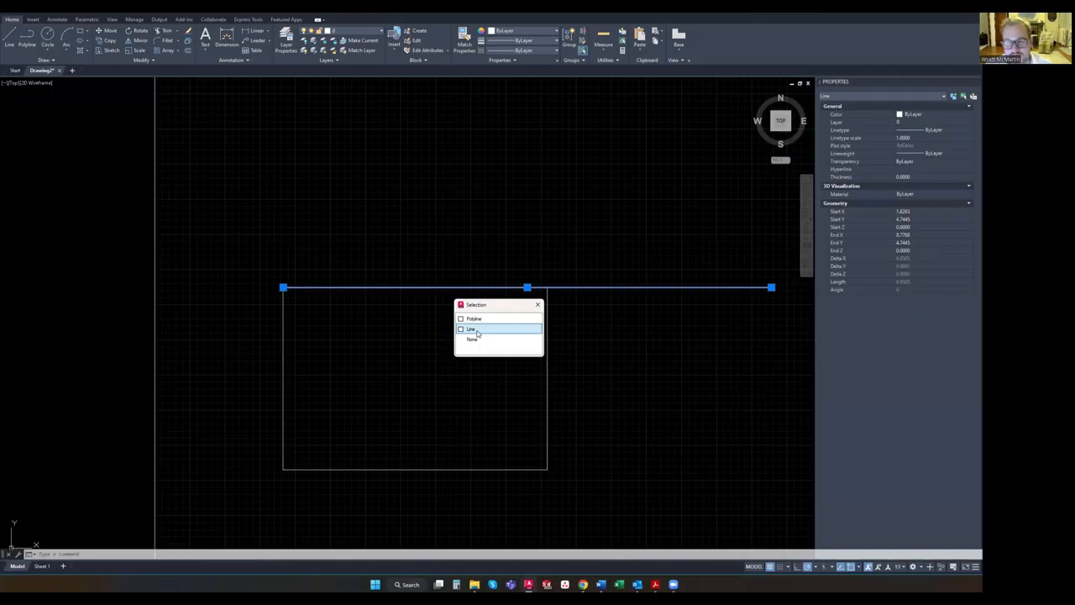
{"action": "key", "text": "Escape"}
{"action": "key", "text": "Escape"}
{"action": "key", "text": "Escape"}
Delete the overlapping line and smaller rectangle together with a crossing selection
{"action": "left_click", "coordinate": [451, 314]}
{"action": "left_click", "coordinate": [415, 264]}
{"action": "key", "text": "Delete"}
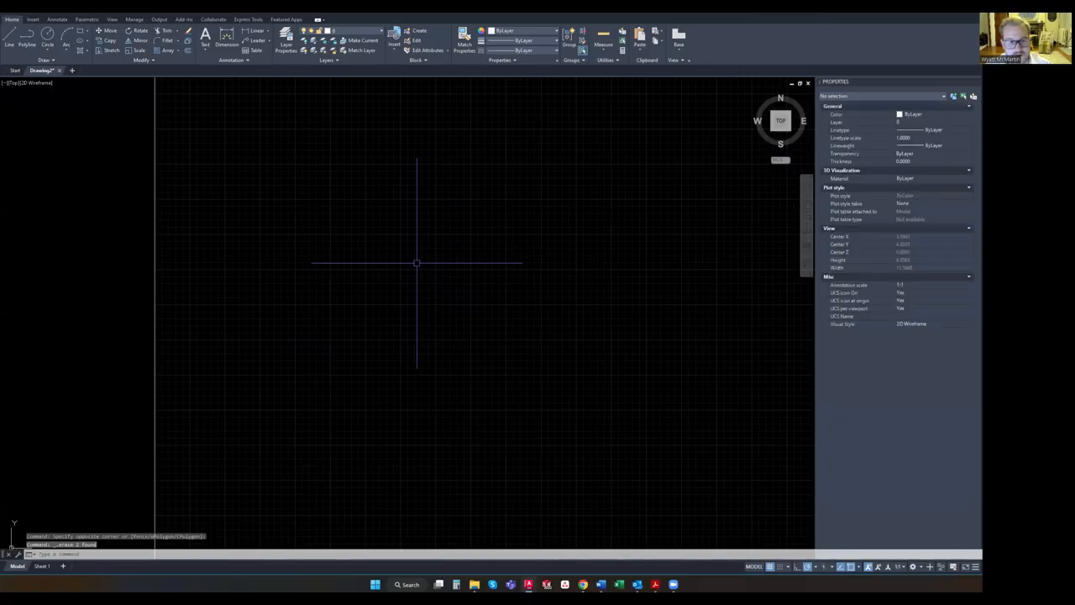
{"action": "scroll", "coordinate": [506, 282], "scroll_direction": "down", "scroll_amount": 2}
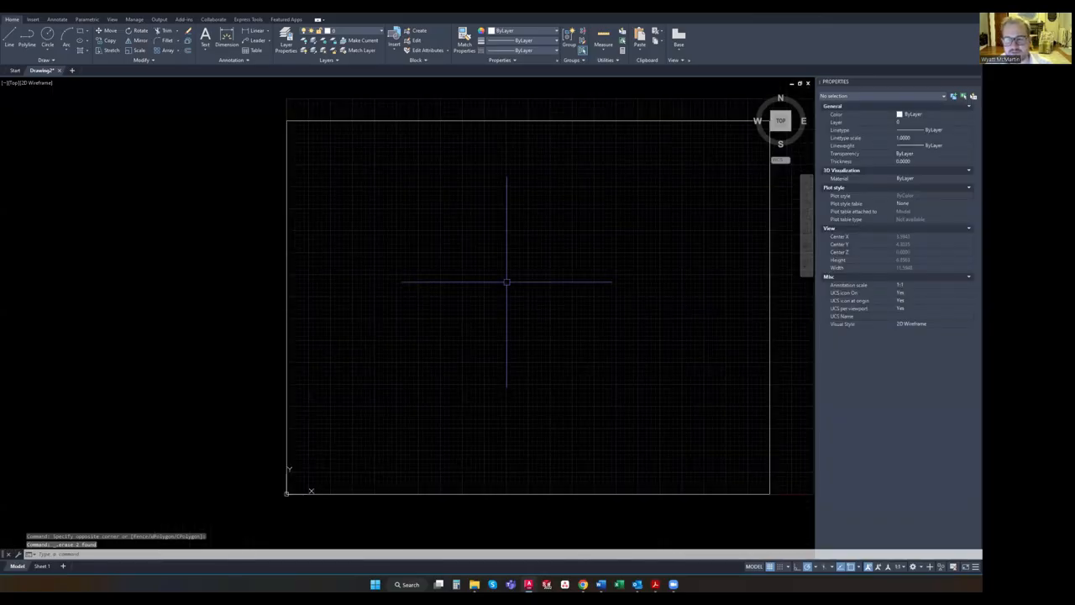
{"action": "middle_click_drag", "start_coordinate": [507, 282], "coordinate": [431, 300]}
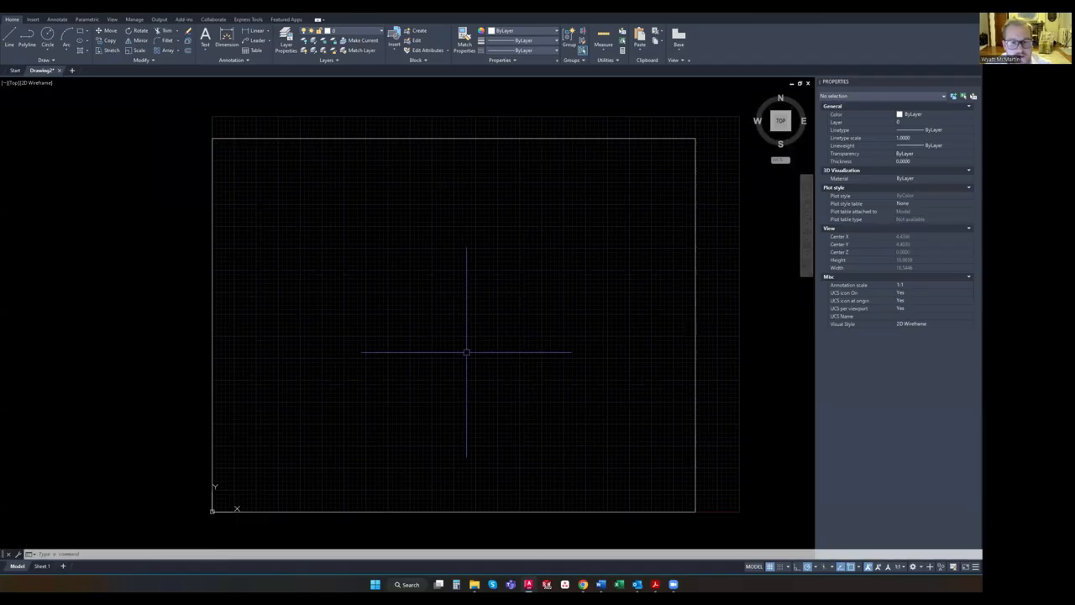
Set the model space limits with the lower-left corner at 0,0 and the upper-right corner at 11,8.5
{"action": "middle_click_drag", "start_coordinate": [490, 319], "coordinate": [477, 320]}
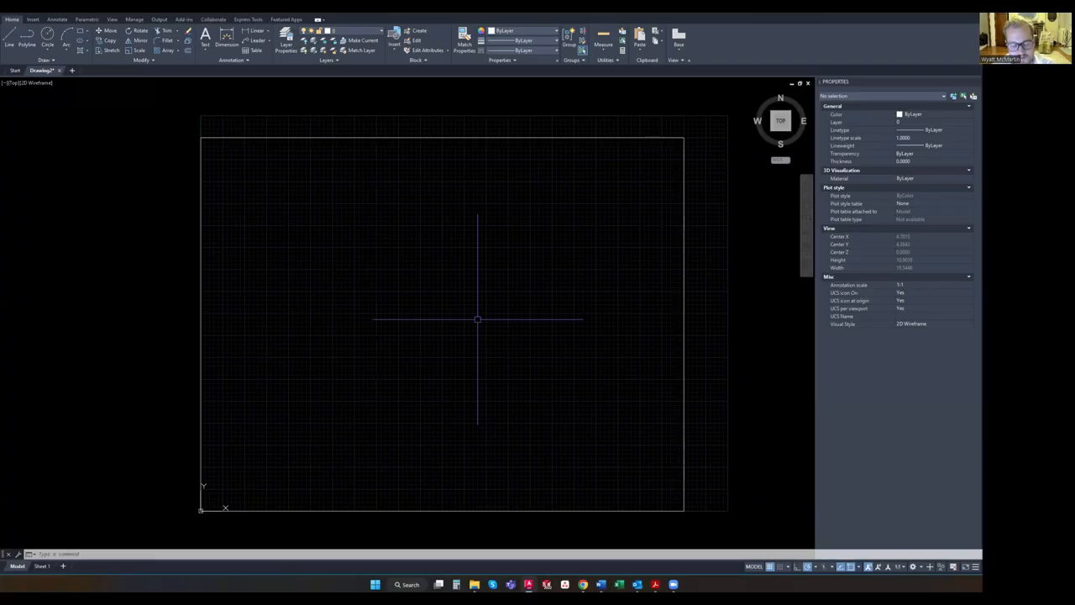
{"action": "type", "text": "Limits"}
{"action": "key", "text": "Return"}
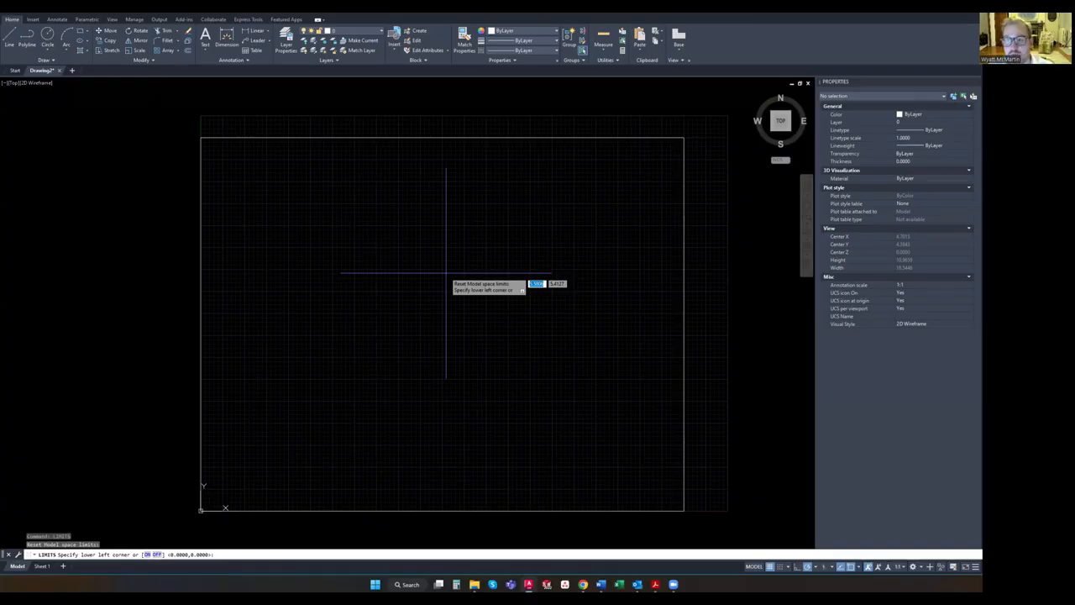
{"action": "type", "text": "0"}
{"action": "key", "text": "Tab"}
{"action": "type", "text": "0"}
{"action": "key", "text": "Return"}
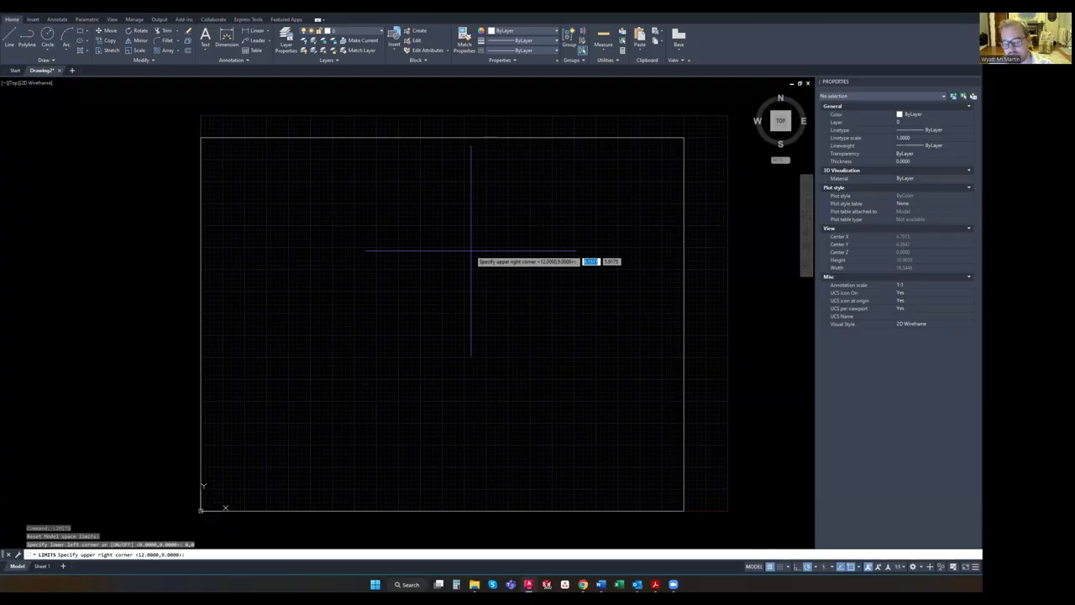
{"action": "type", "text": "15"}
{"action": "key", "text": "Tab"}
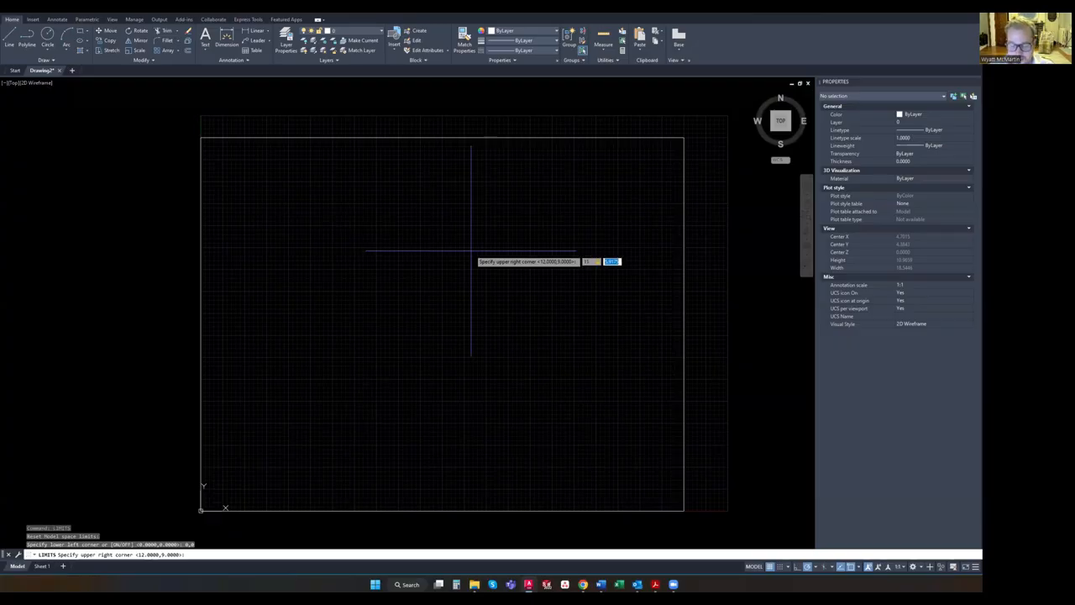
{"action": "type", "text": "1"}
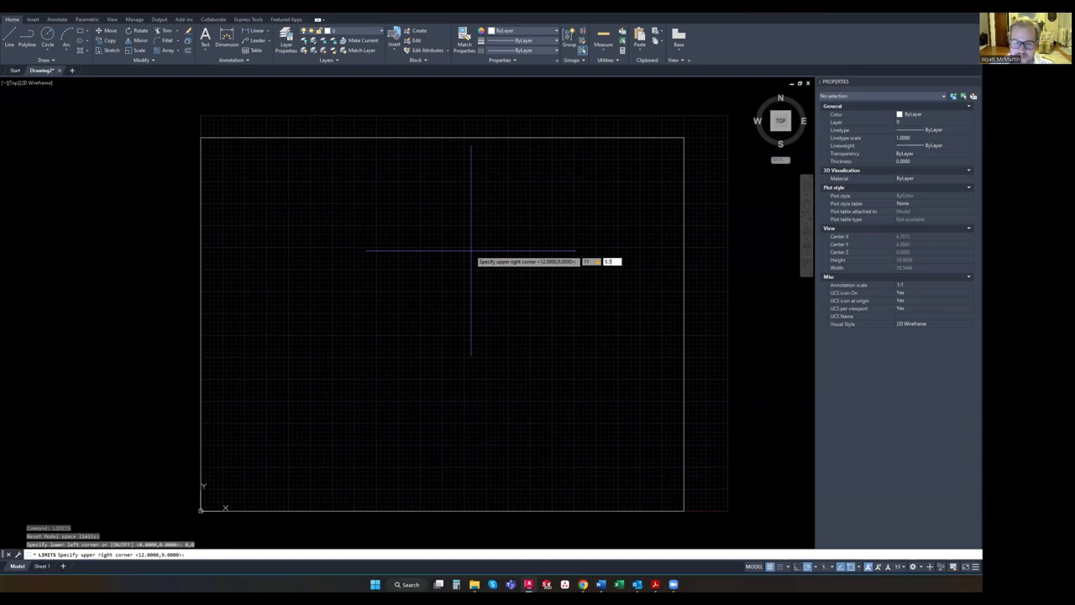
{"action": "key", "text": "Return"}
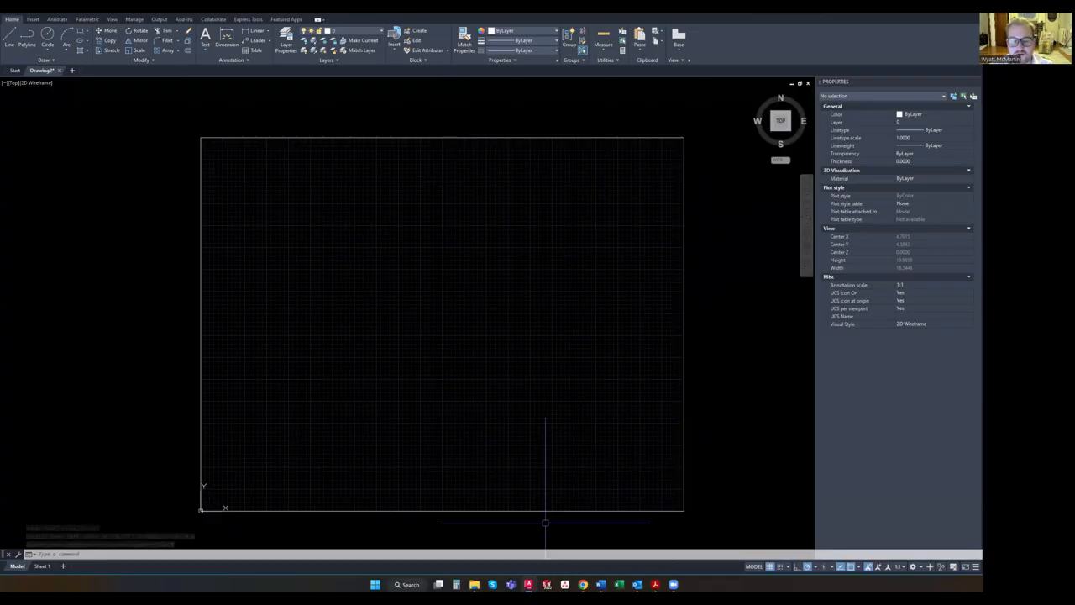
Delete the 11 by 8.5 rectangle to reveal the grid boundary, and undo the deletion
{"action": "left_click", "coordinate": [571, 137]}
{"action": "key", "text": "Delete"}
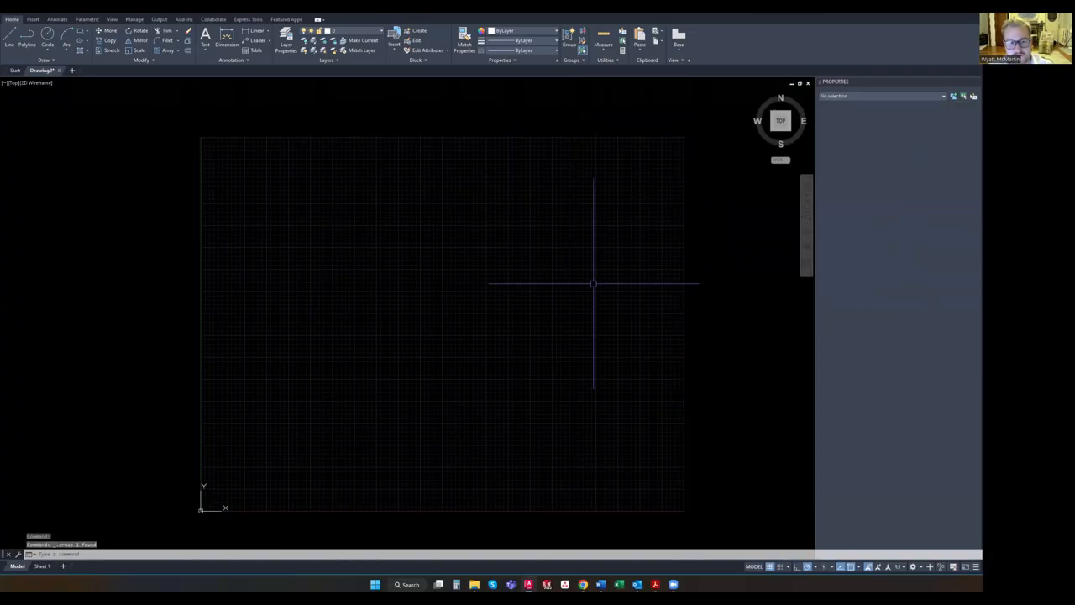
{"action": "key", "text": "ctrl+z"}
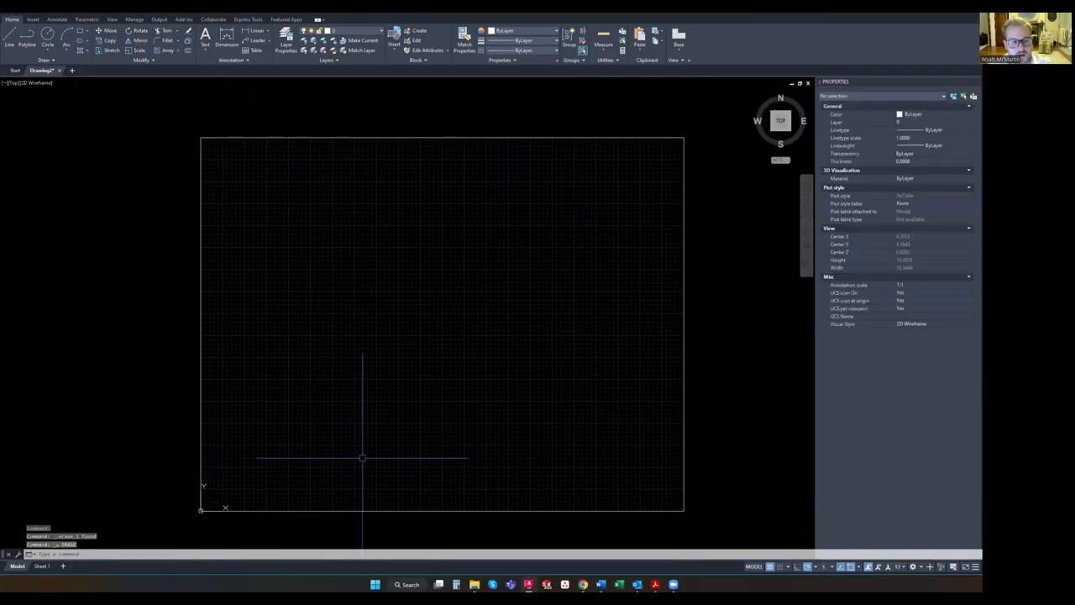
Turn on the display of the grid beyond the limits in the drafting settings and inspect the area around the rectangle
{"action": "left_click", "coordinate": [787, 567]}
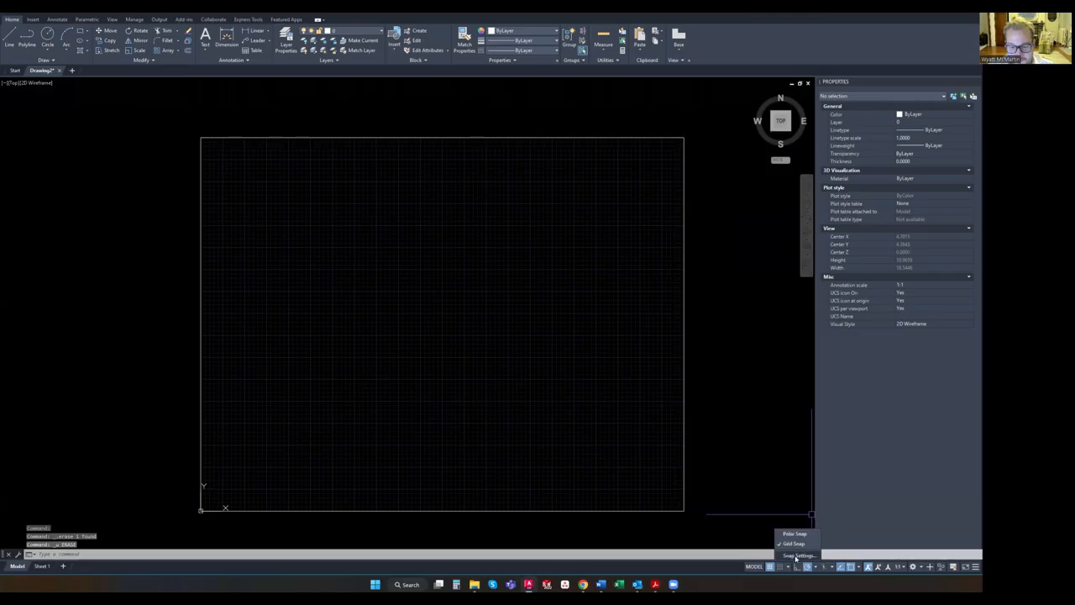
{"action": "left_click", "coordinate": [794, 543]}
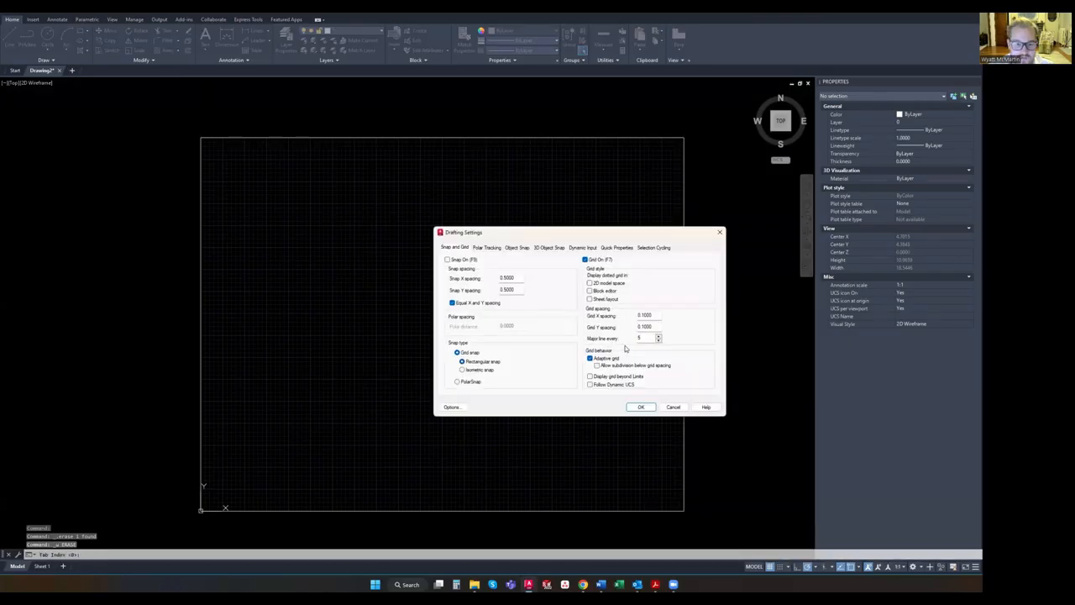
{"action": "left_click", "coordinate": [591, 376]}
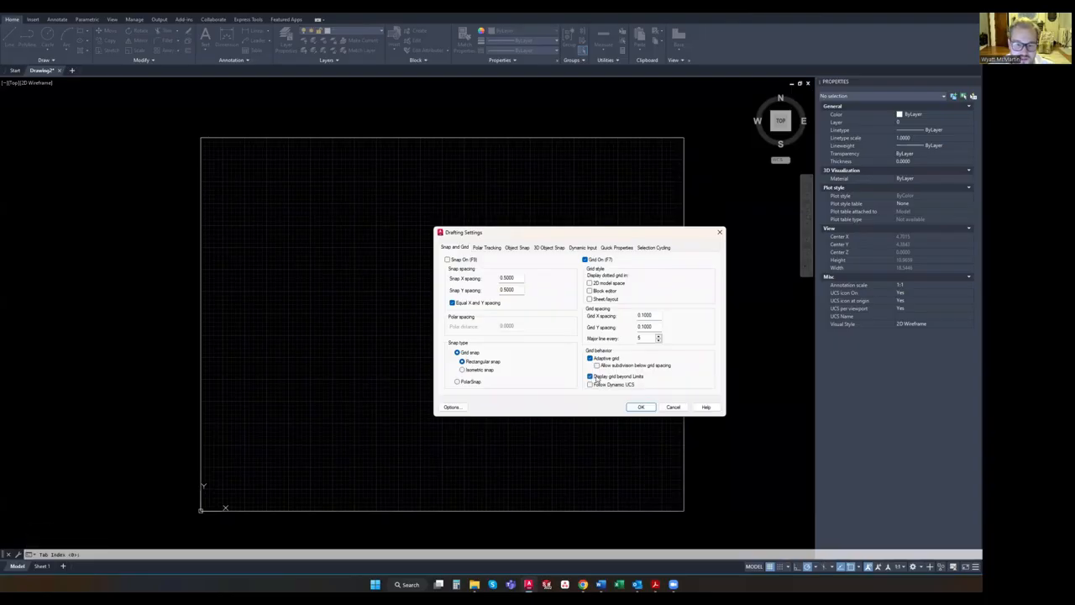
{"action": "left_click", "coordinate": [640, 408]}
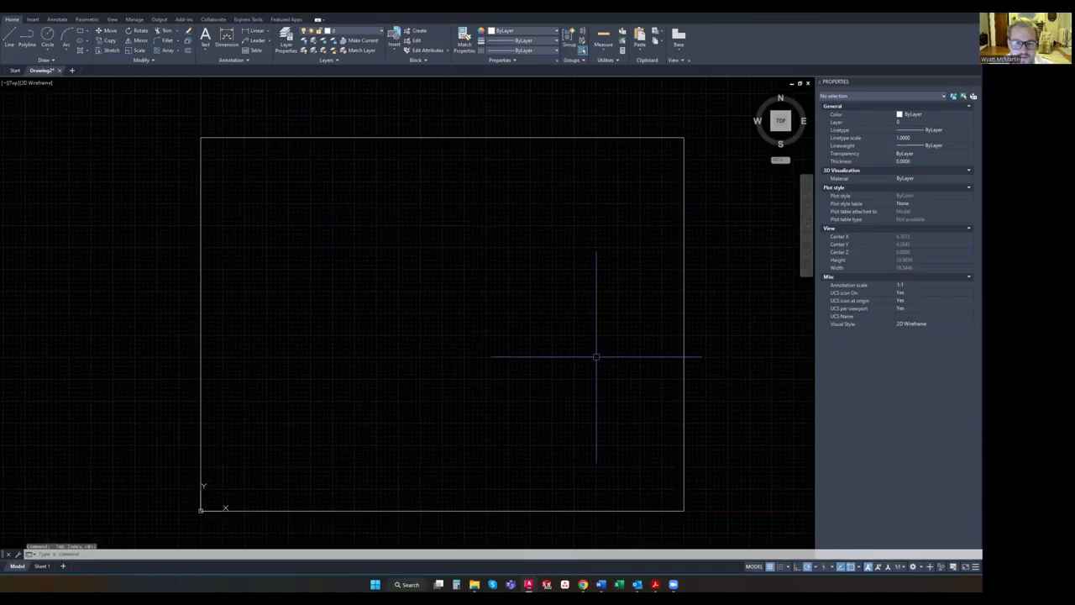
{"action": "scroll", "coordinate": [555, 327], "scroll_direction": "down", "scroll_amount": 4}
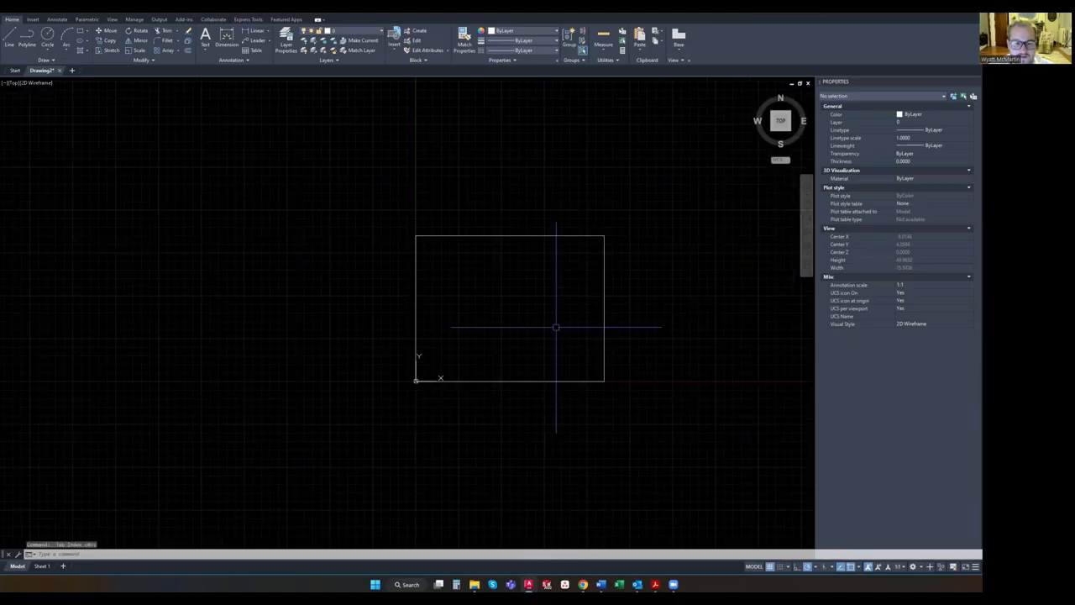
{"action": "scroll", "coordinate": [556, 328], "scroll_direction": "up", "scroll_amount": 2}
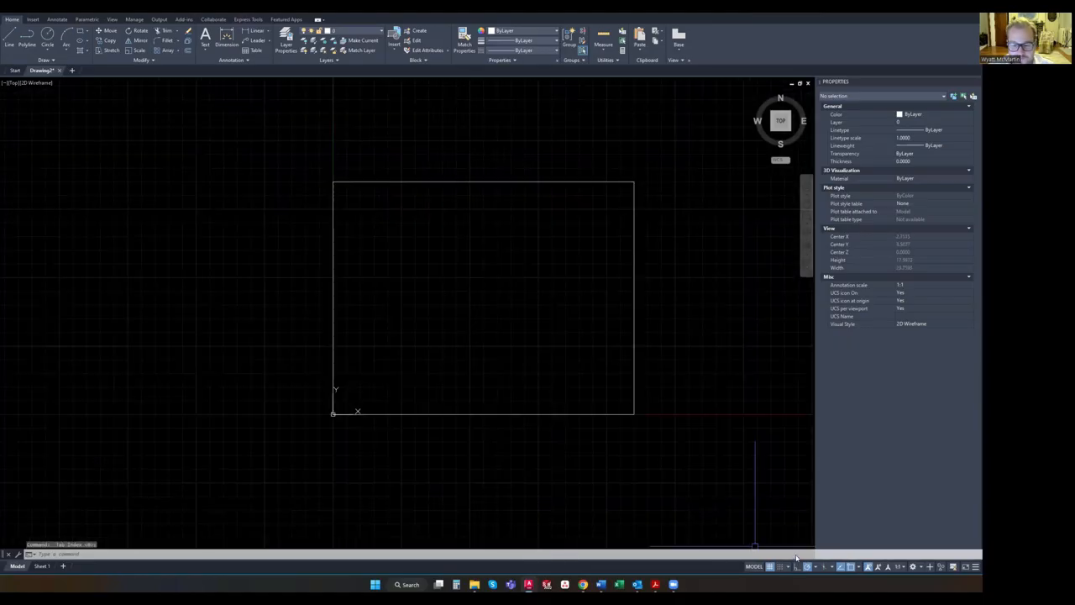
Turn off the display of the grid beyond the limits in the drafting settings
{"action": "key", "text": "Return"}
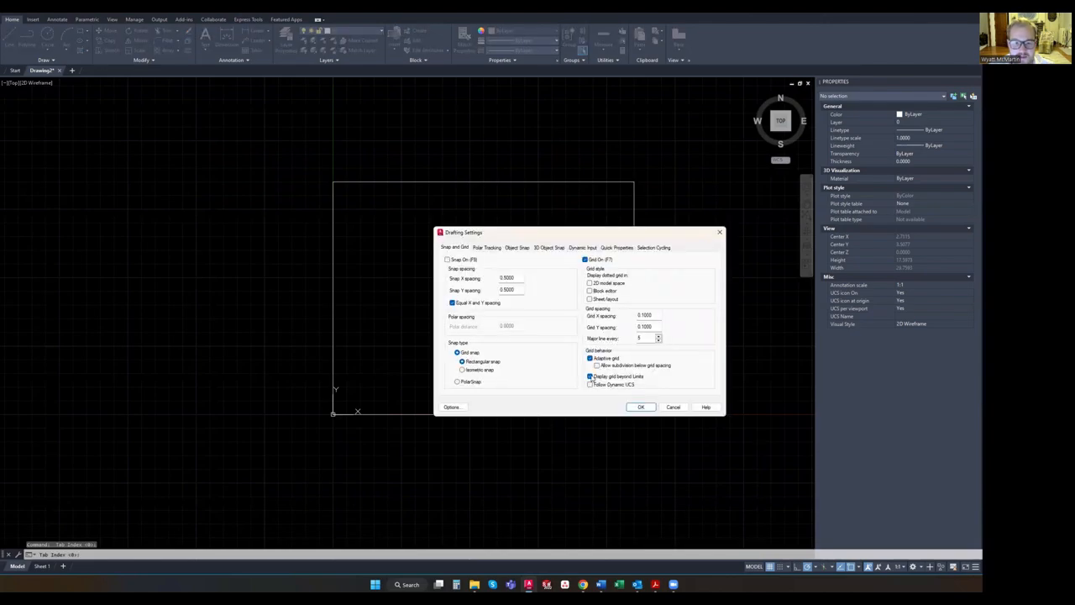
{"action": "left_click", "coordinate": [640, 406]}
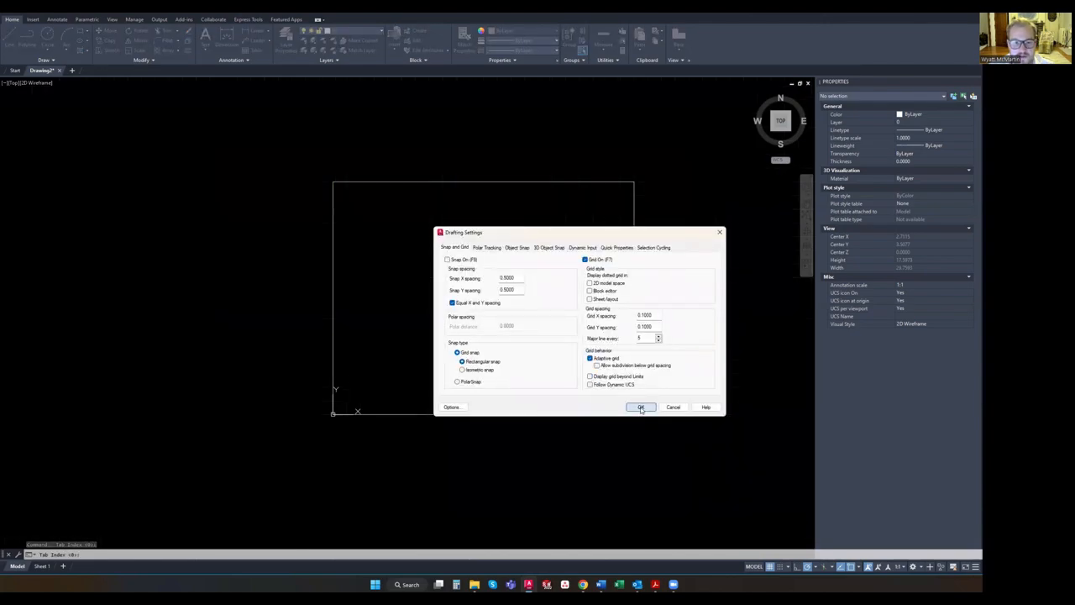
{"action": "scroll", "coordinate": [434, 310], "scroll_direction": "up", "scroll_amount": 2}
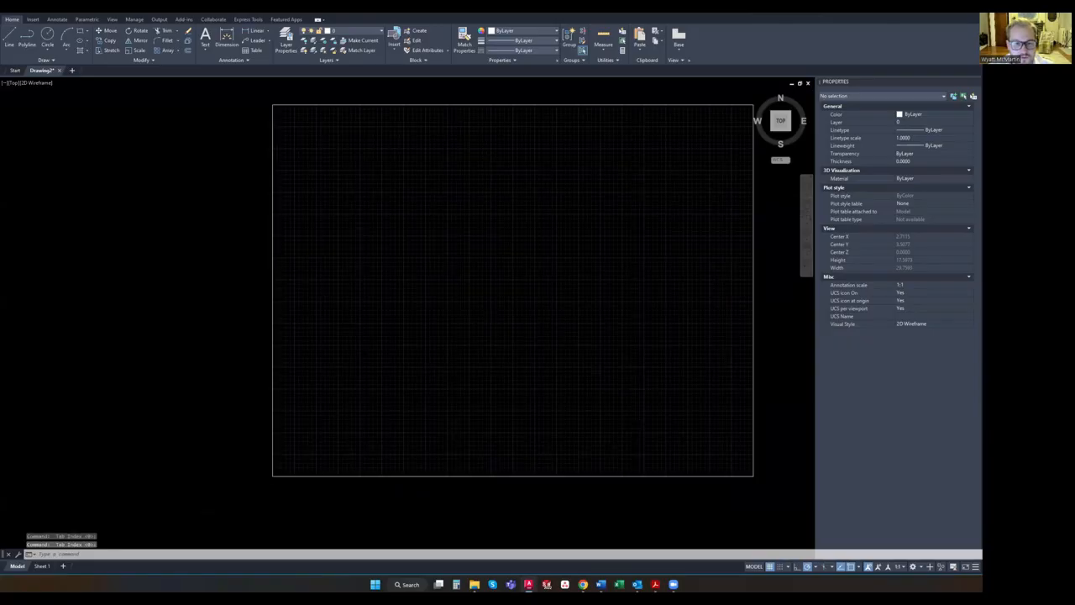
Toggle the grid display off and back on, and turn on grid snap
{"action": "middle_click_drag", "start_coordinate": [470, 266], "coordinate": [433, 279]}
{"action": "scroll", "coordinate": [449, 273], "scroll_direction": "up", "scroll_amount": 1}
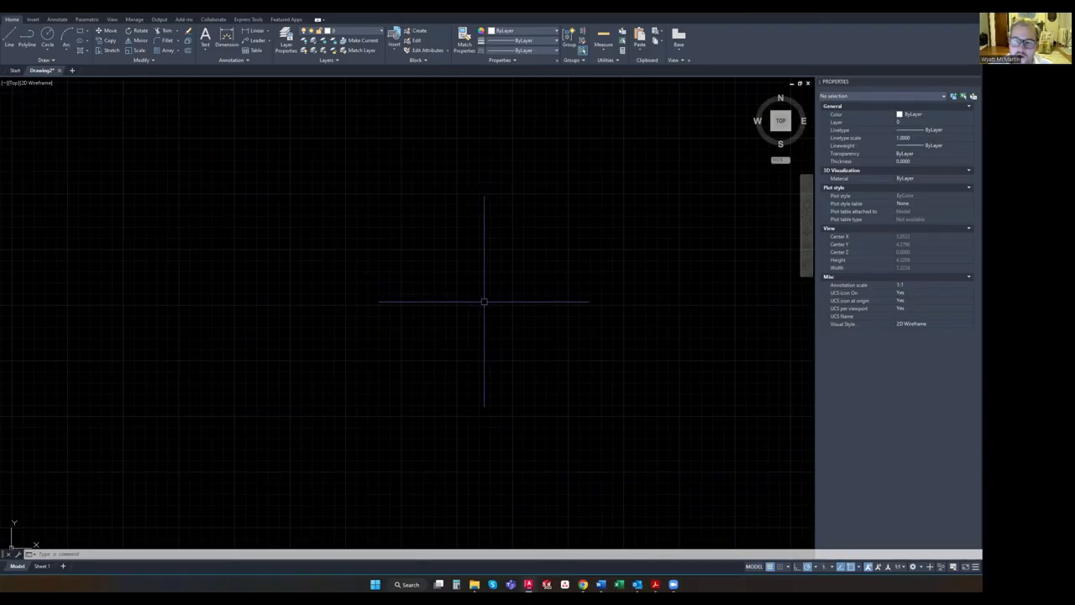
{"action": "left_click", "coordinate": [769, 567]}
{"action": "left_click", "coordinate": [770, 567]}
{"action": "left_click", "coordinate": [769, 567]}
{"action": "left_click", "coordinate": [769, 567]}
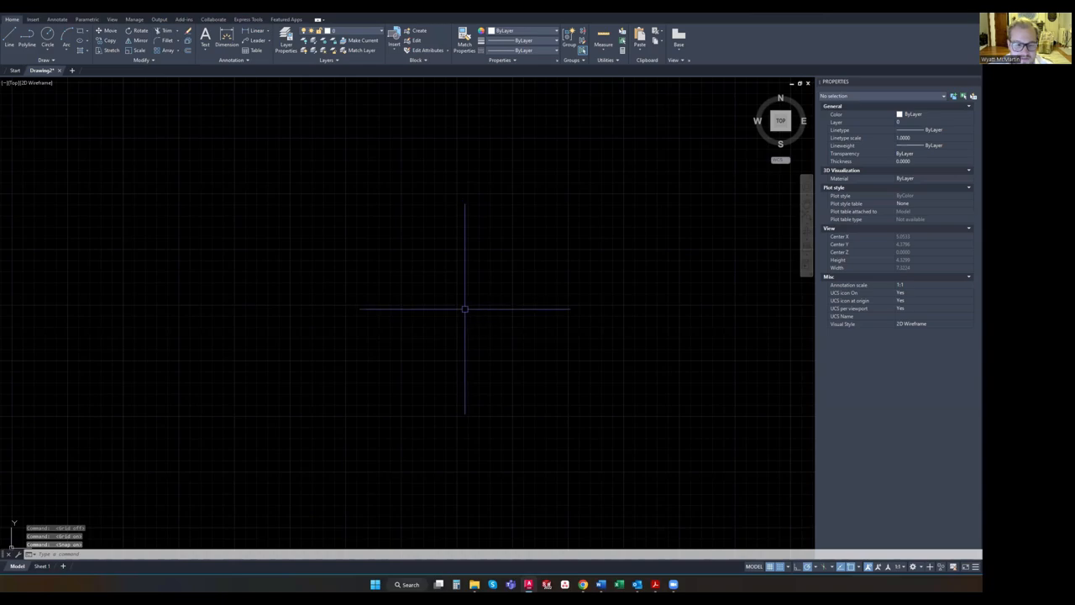
Start a line and, while it is active, set the snap X and Y spacing to 0.1
{"action": "type", "text": "l"}
{"action": "key", "text": "Return"}
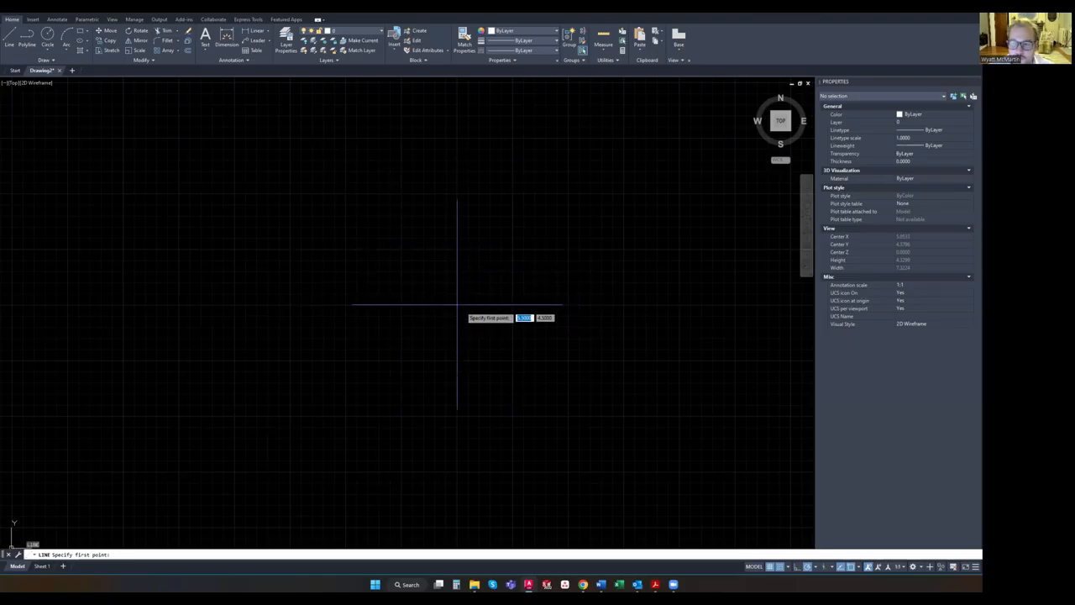
{"action": "left_click", "coordinate": [795, 554]}
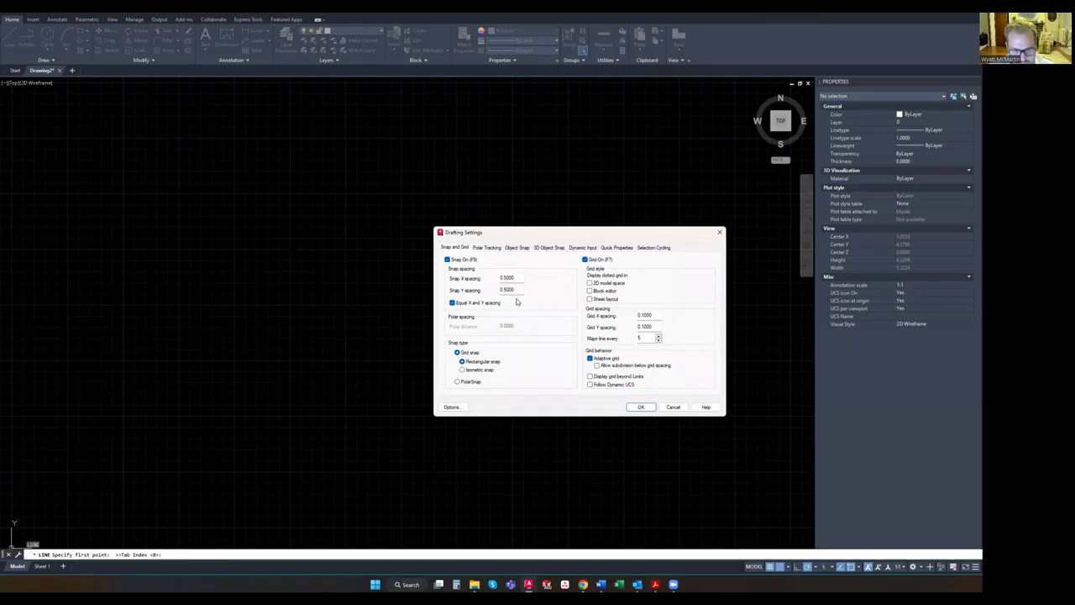
{"action": "left_click_drag", "start_coordinate": [517, 279], "coordinate": [476, 273]}
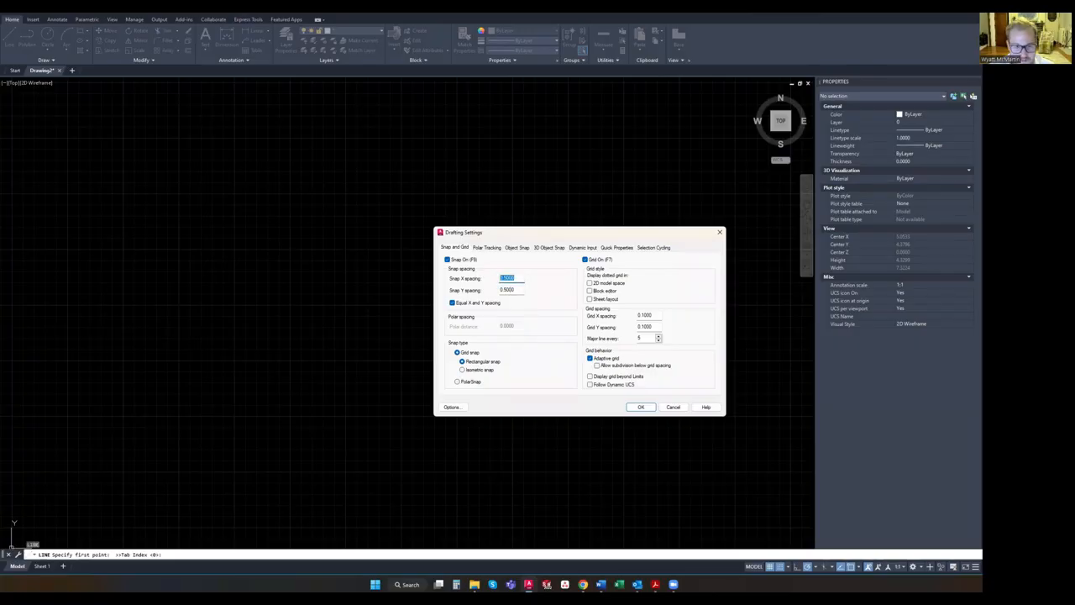
{"action": "type", "text": "0.1"}
{"action": "key", "text": "Tab"}
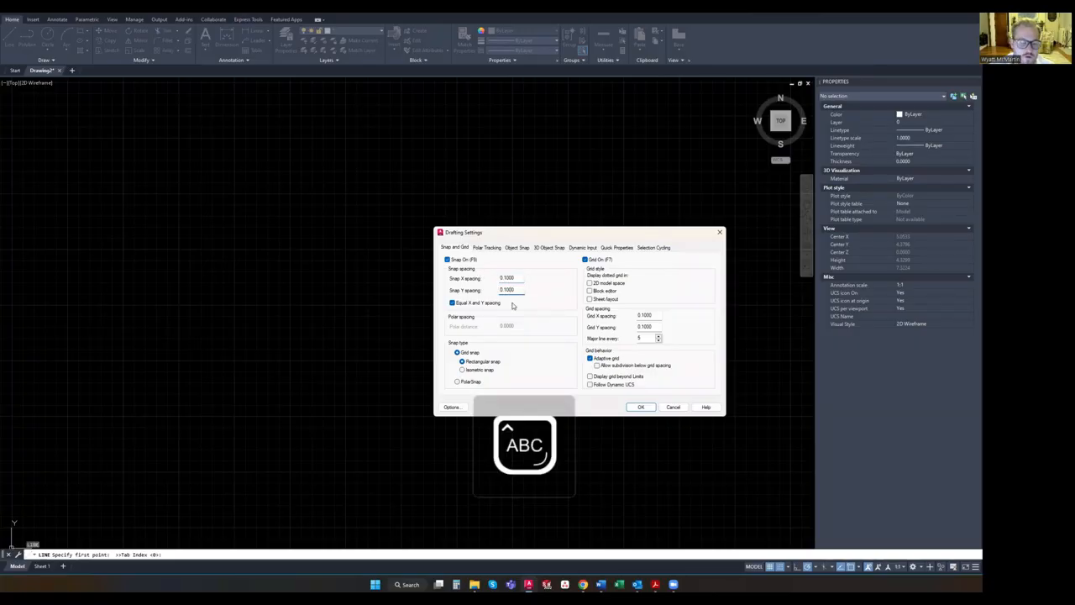
{"action": "key", "text": "Caps_Lock"}
{"action": "left_click", "coordinate": [641, 406]}
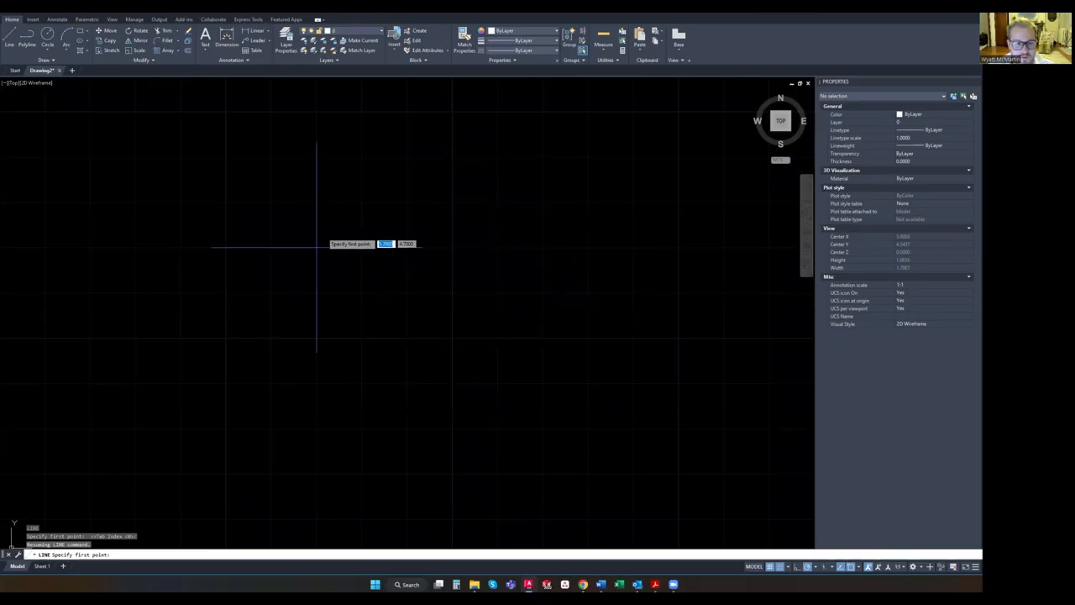
Turn off grid snap, cancel the line command and zoom to the drawing extents
{"action": "left_click", "coordinate": [781, 567]}
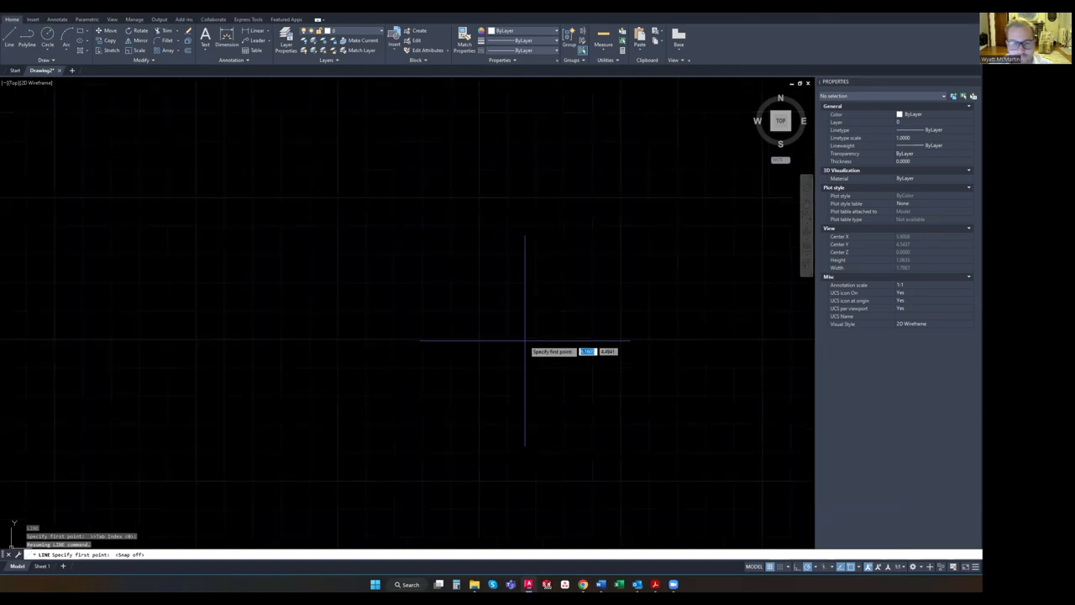
{"action": "scroll", "coordinate": [518, 344], "scroll_direction": "down", "scroll_amount": 5}
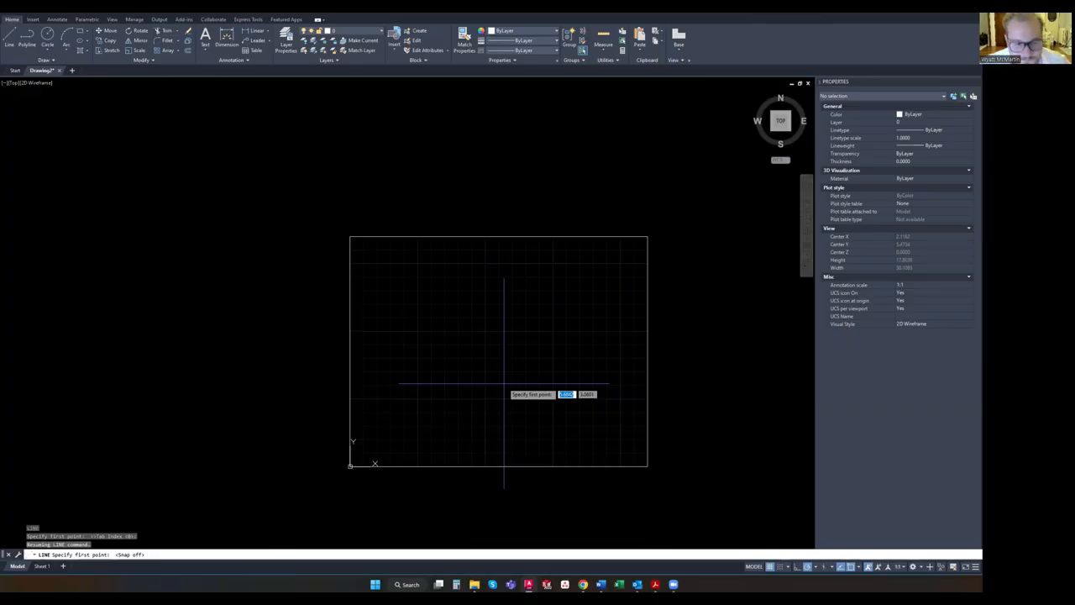
{"action": "key", "text": "Escape"}
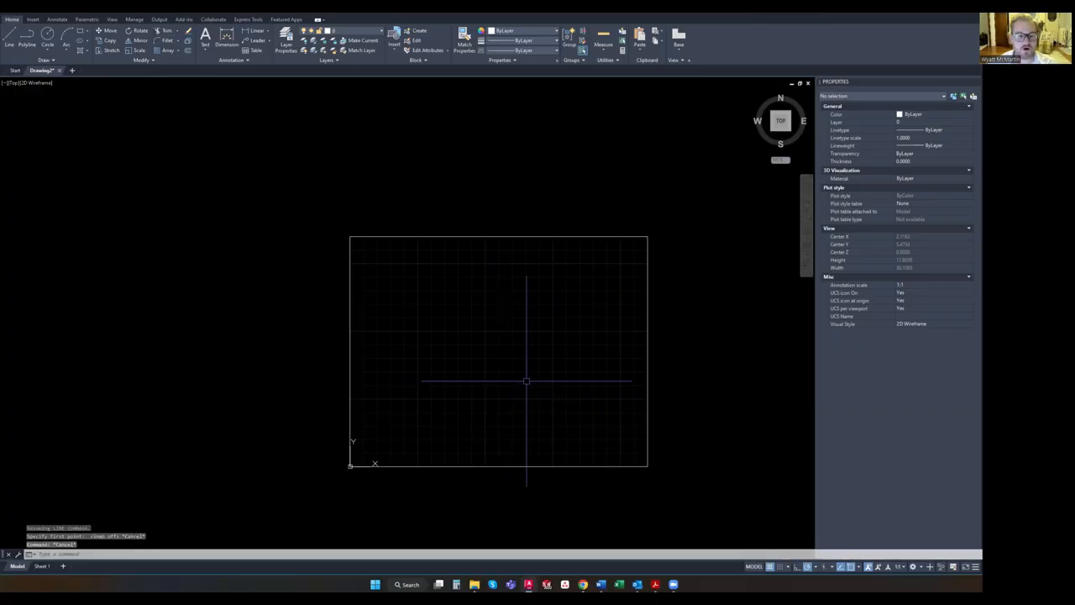
{"action": "middle_click", "coordinate": [525, 379]}
{"action": "middle_click", "coordinate": [525, 380]}
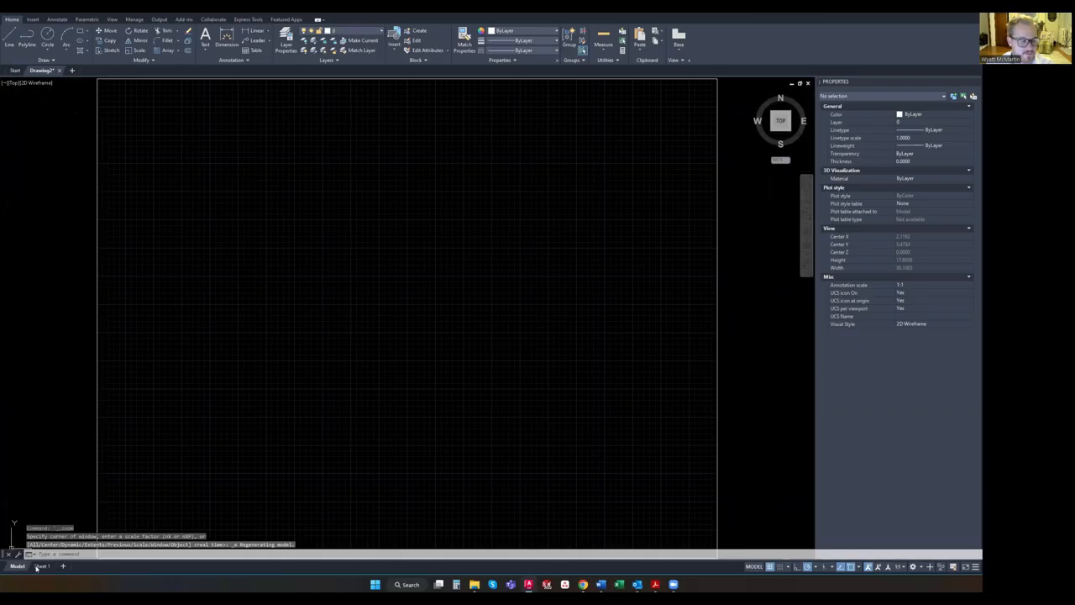
Switch to the Sheet 1 layout and try entering its viewport and returning to paper space
{"action": "mouse_move", "coordinate": [46, 568]}
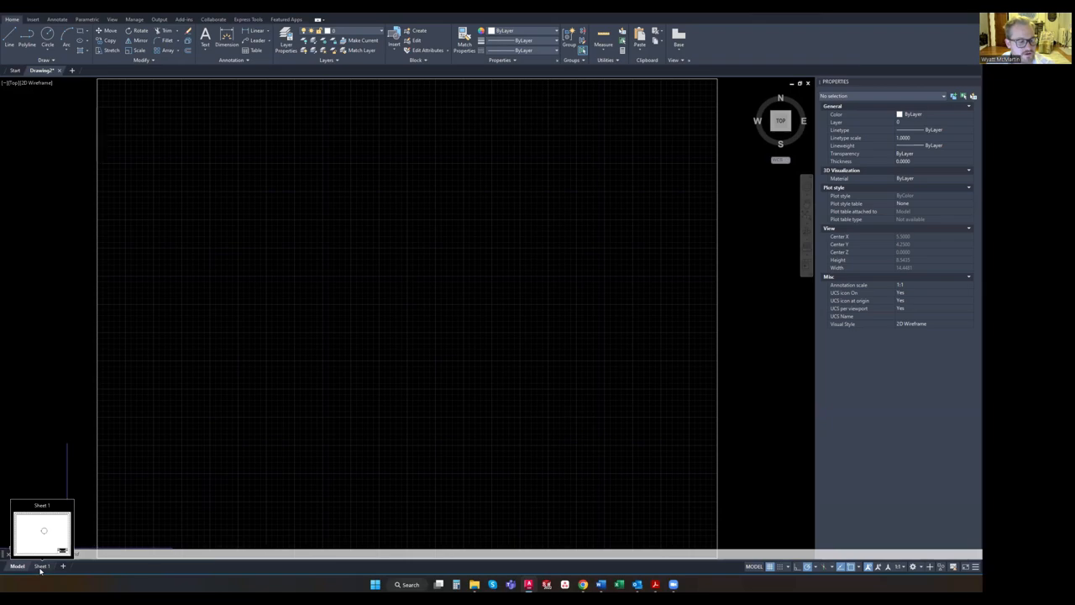
{"action": "left_click", "coordinate": [42, 566]}
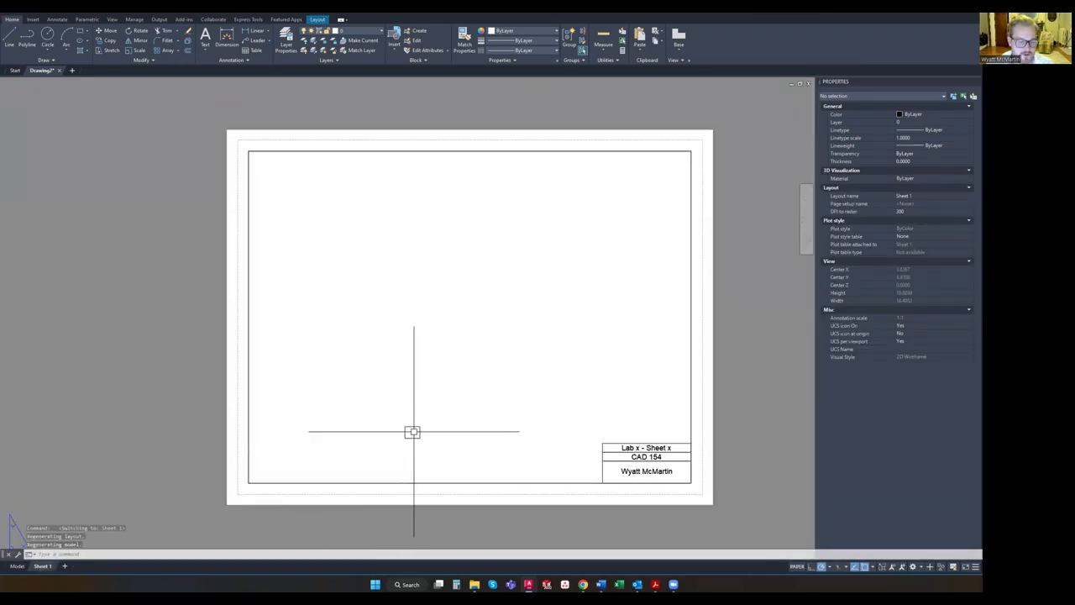
{"action": "double_click", "coordinate": [410, 434]}
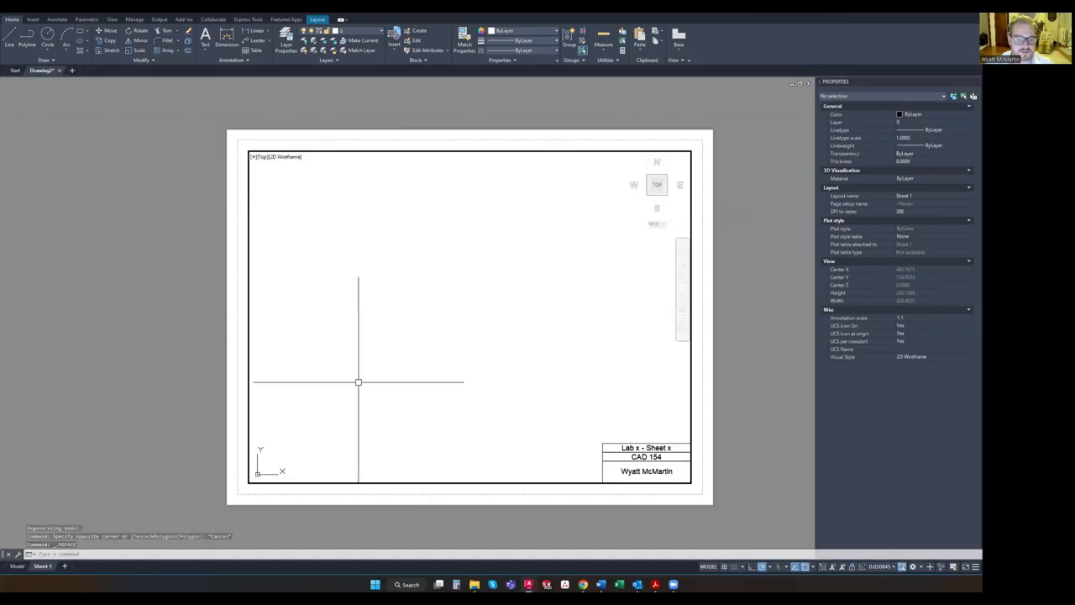
{"action": "double_click", "coordinate": [218, 266]}
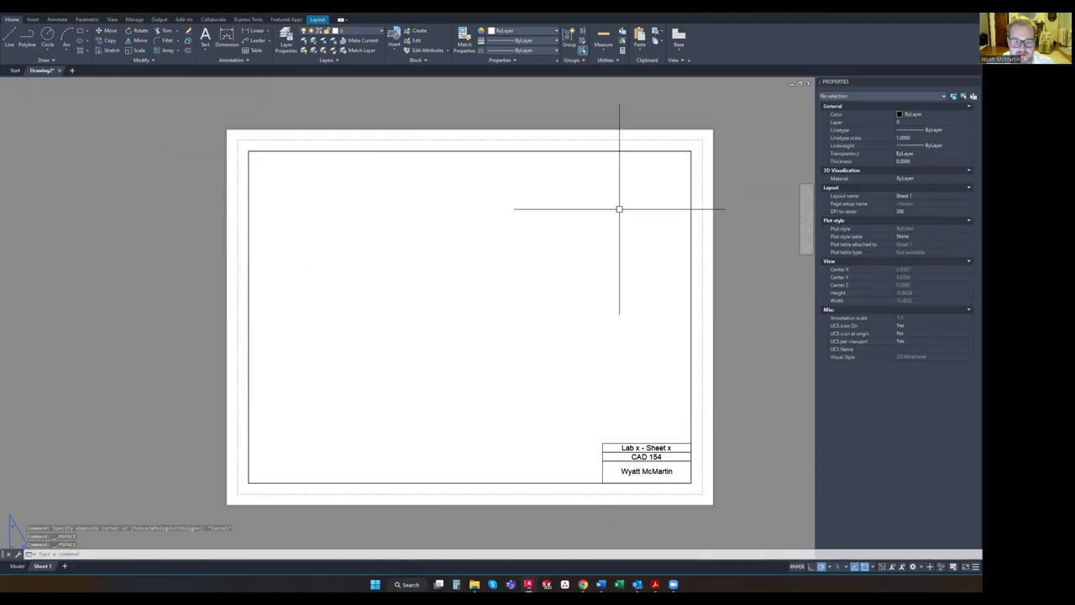
Activate the Sheet 1 viewport, zoom to the extents of the rectangle and zoom out slightly
{"action": "double_click", "coordinate": [512, 233]}
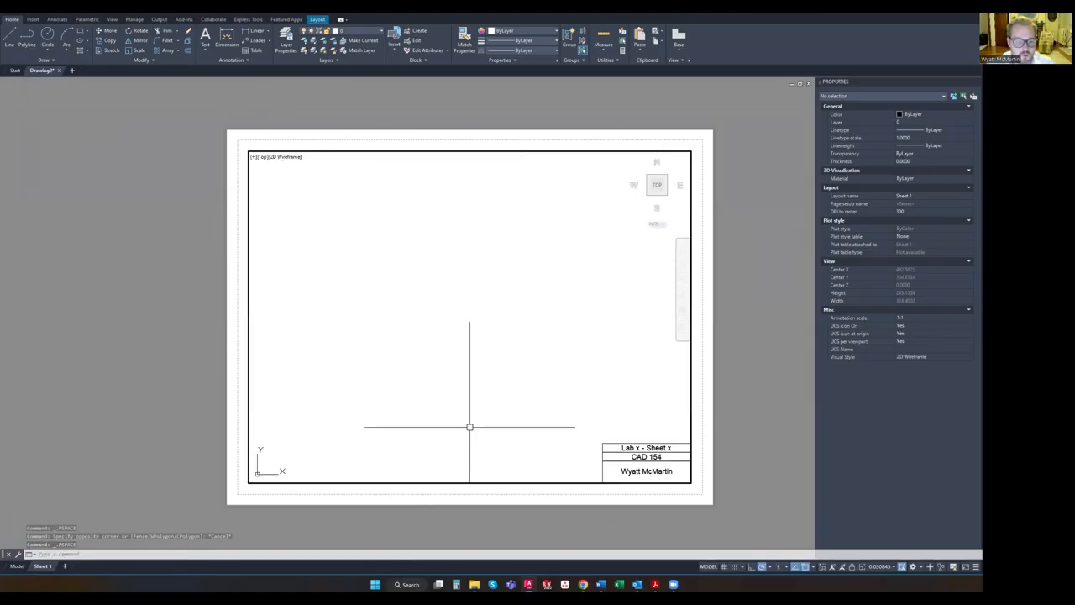
{"action": "middle_click", "coordinate": [433, 332]}
{"action": "middle_click", "coordinate": [433, 332]}
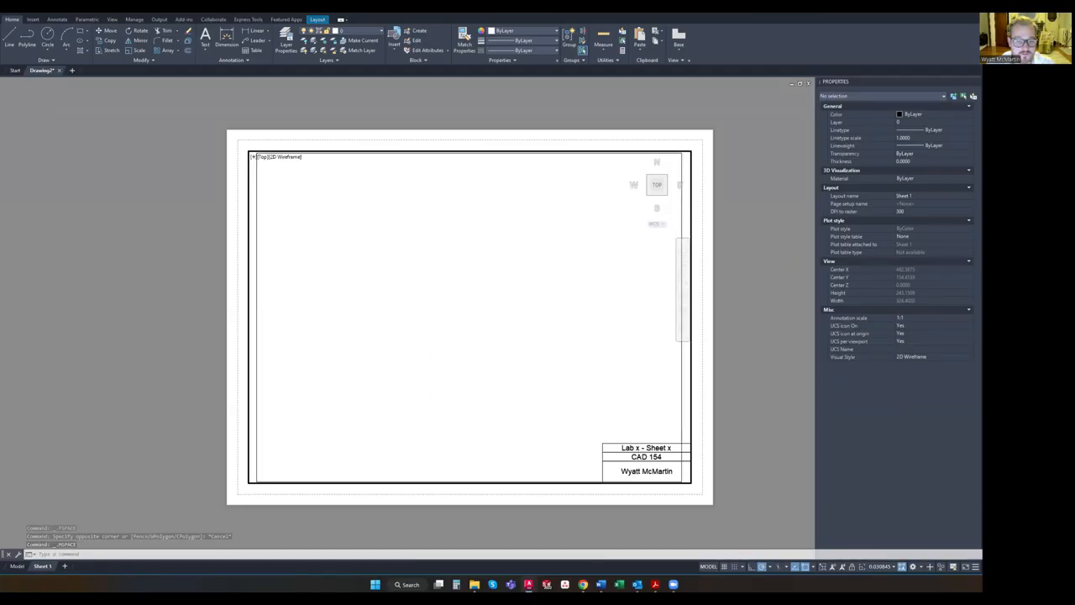
{"action": "scroll", "coordinate": [493, 301], "scroll_direction": "down", "scroll_amount": 1}
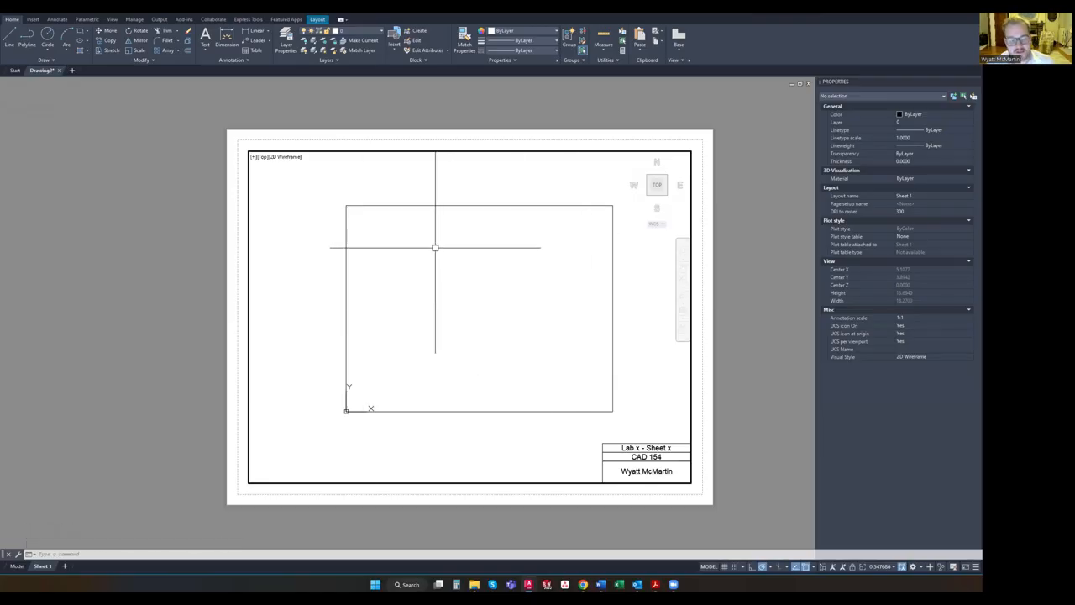
Draw a large circle around the rectangle through the Sheet 1 viewport and zoom to the drawing extents
{"action": "scroll", "coordinate": [450, 295], "scroll_direction": "down", "scroll_amount": 5}
{"action": "key", "text": "Return"}
{"action": "left_click", "coordinate": [451, 294]}
{"action": "left_click", "coordinate": [387, 216]}
{"action": "key", "text": "Escape"}
{"action": "scroll", "coordinate": [424, 275], "scroll_direction": "down", "scroll_amount": 2}
{"action": "scroll", "coordinate": [422, 272], "scroll_direction": "up", "scroll_amount": 6}
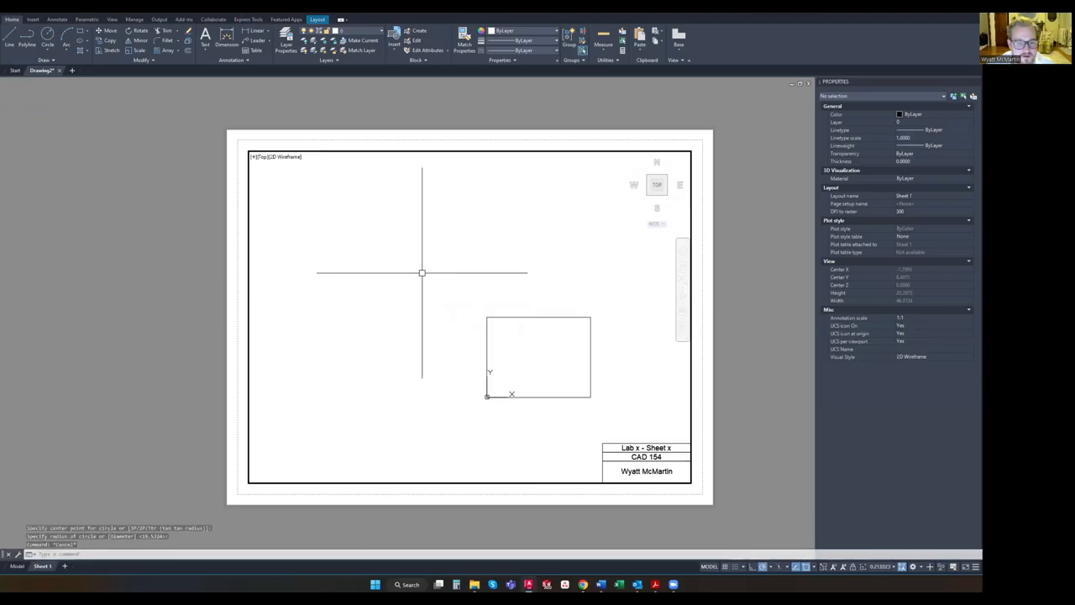
{"action": "scroll", "coordinate": [440, 312], "scroll_direction": "down", "scroll_amount": 2}
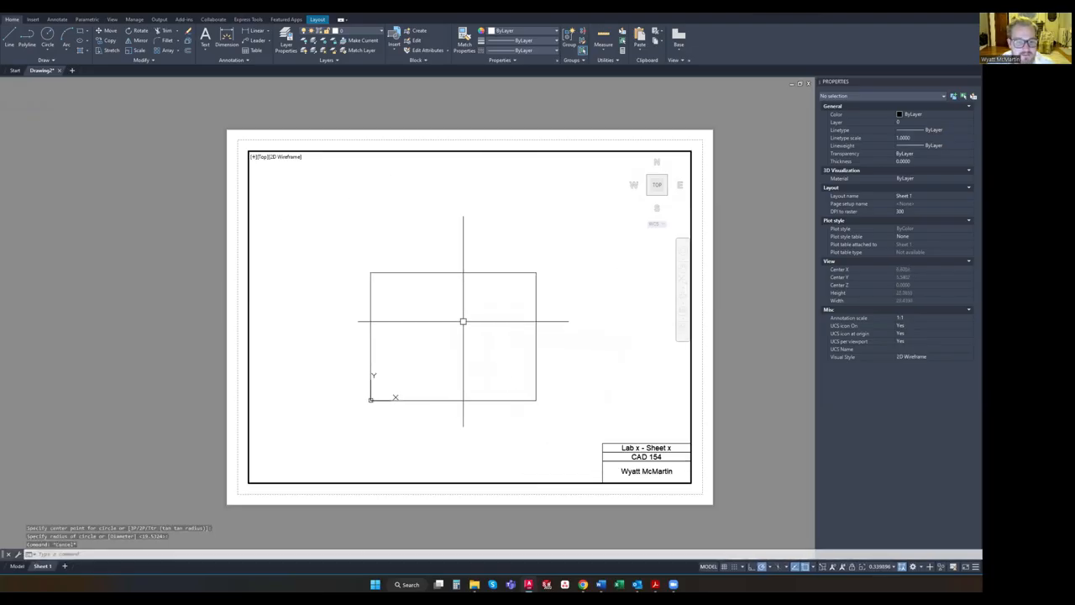
{"action": "middle_click", "coordinate": [463, 320]}
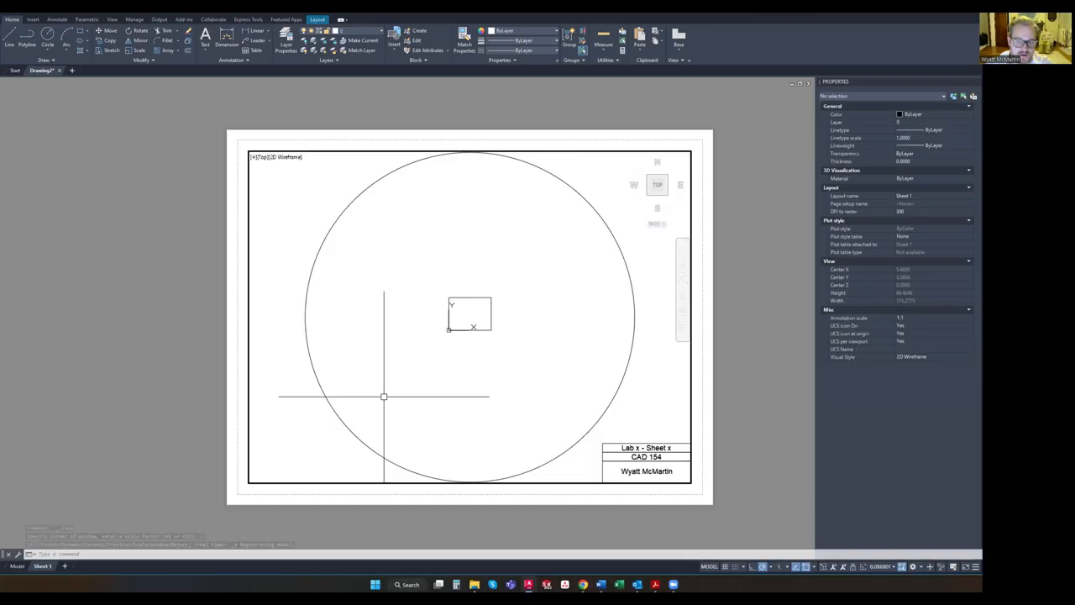
Delete the large circle around the rectangle and centre the rectangle in the viewport
{"action": "left_click", "coordinate": [345, 281]}
{"action": "left_click", "coordinate": [312, 219]}
{"action": "key", "text": "Delete"}
{"action": "scroll", "coordinate": [463, 305], "scroll_direction": "up", "scroll_amount": 6}
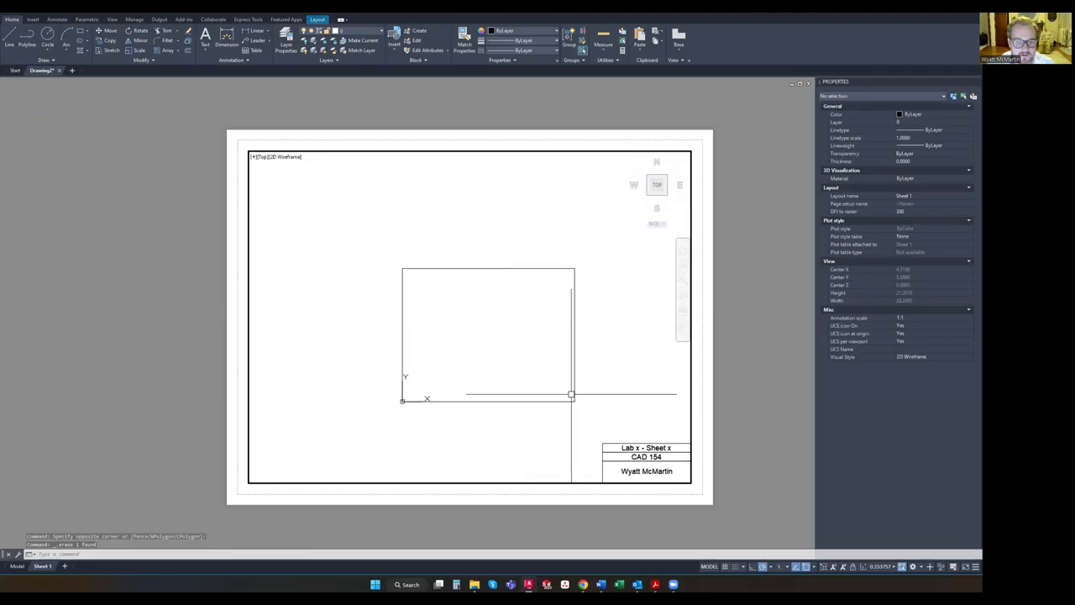
{"action": "middle_click_drag", "start_coordinate": [495, 333], "coordinate": [482, 319]}
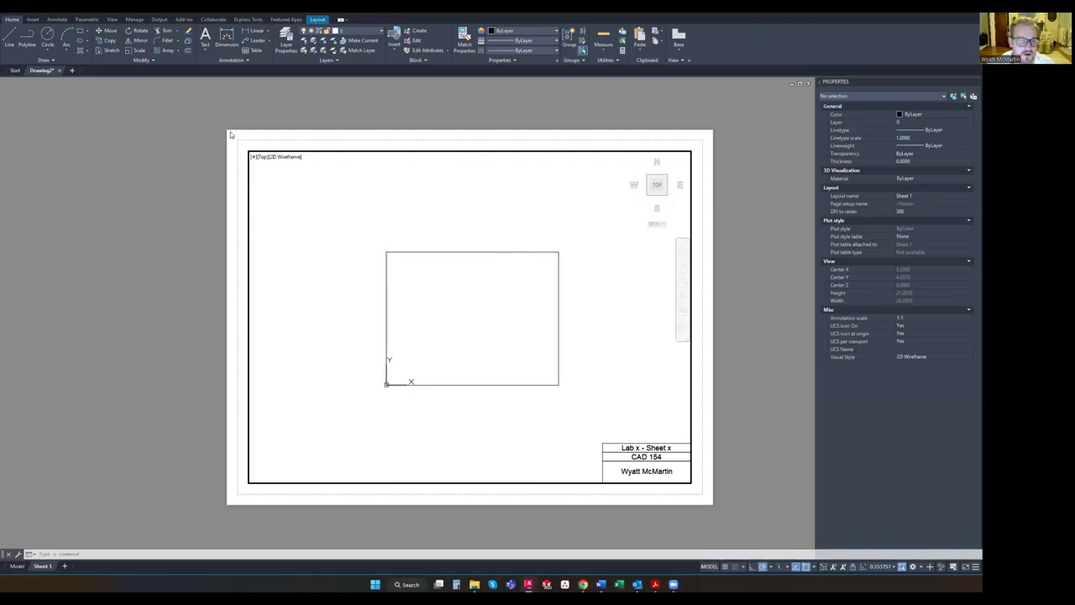
Select the rectangle through the viewport and clear the selection, twice
{"action": "left_click", "coordinate": [411, 283]}
{"action": "left_click", "coordinate": [373, 292]}
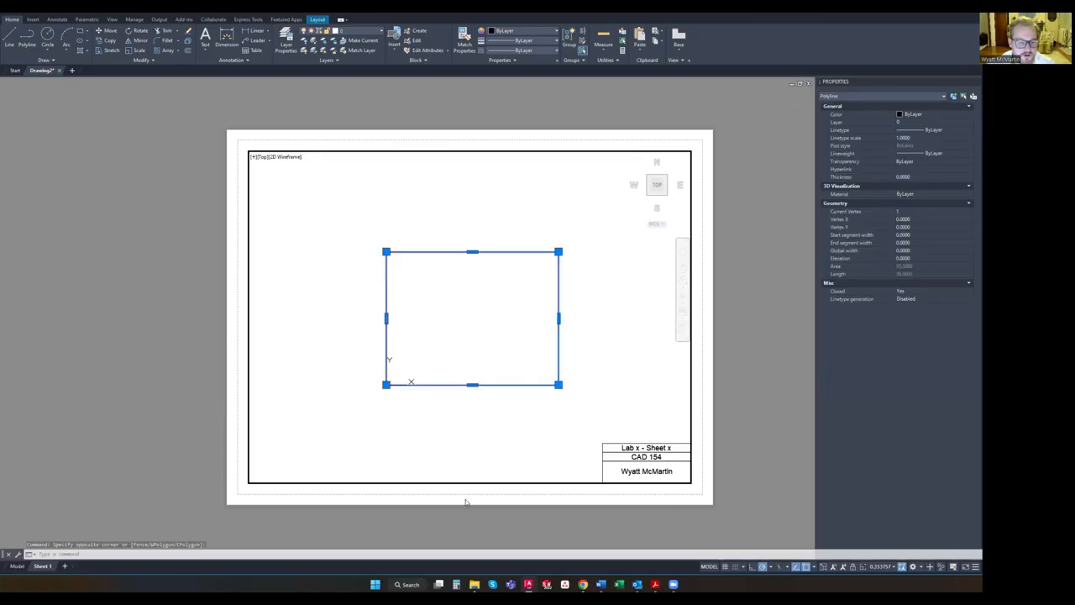
{"action": "left_click", "coordinate": [603, 263]}
{"action": "key", "text": "Escape"}
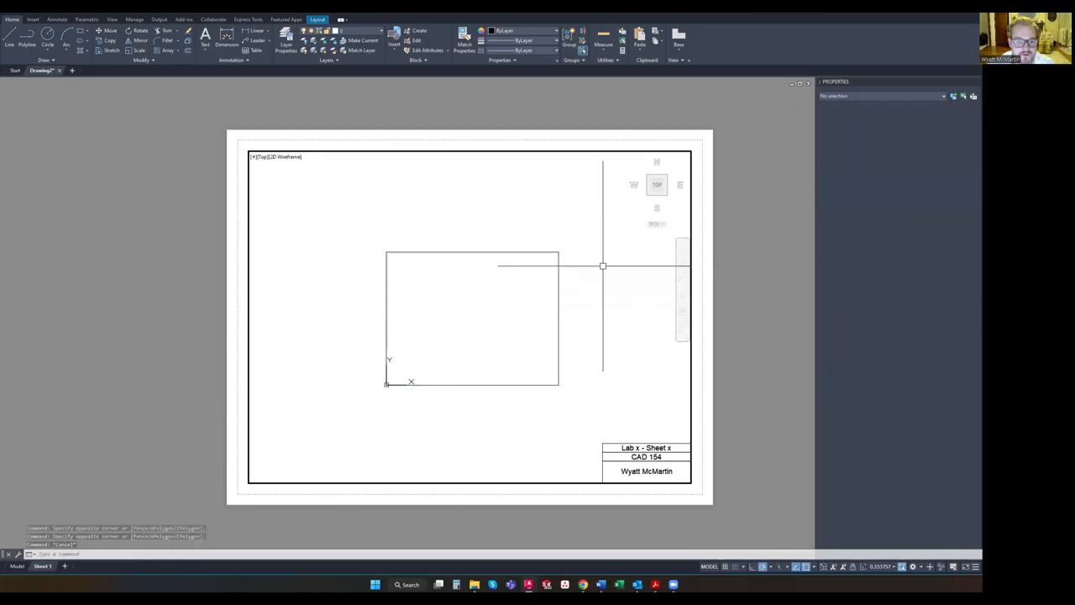
{"action": "left_click", "coordinate": [547, 269]}
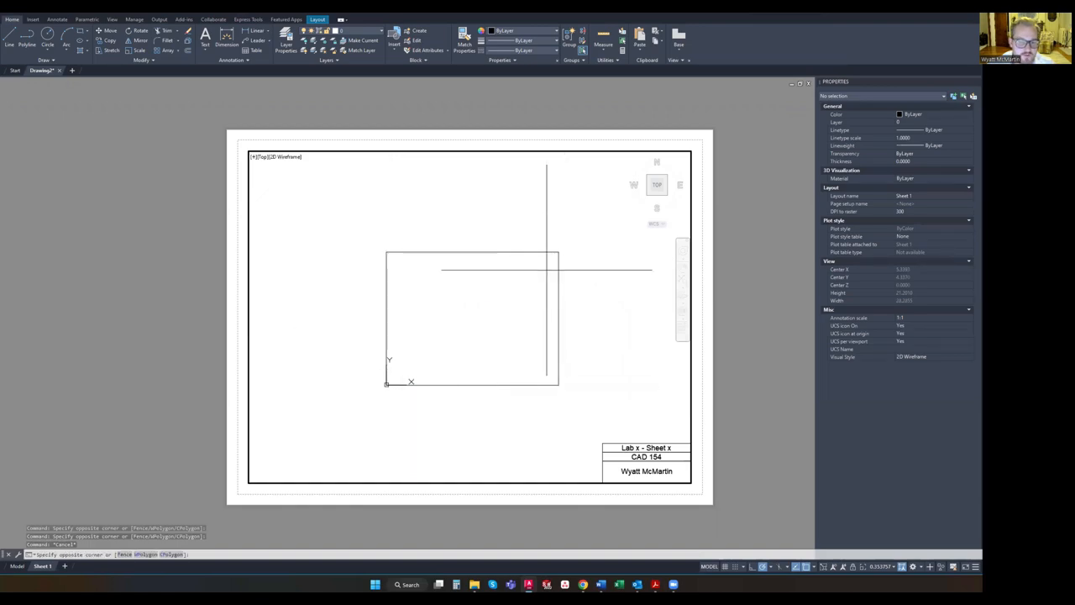
{"action": "left_click", "coordinate": [516, 220]}
{"action": "key", "text": "Escape"}
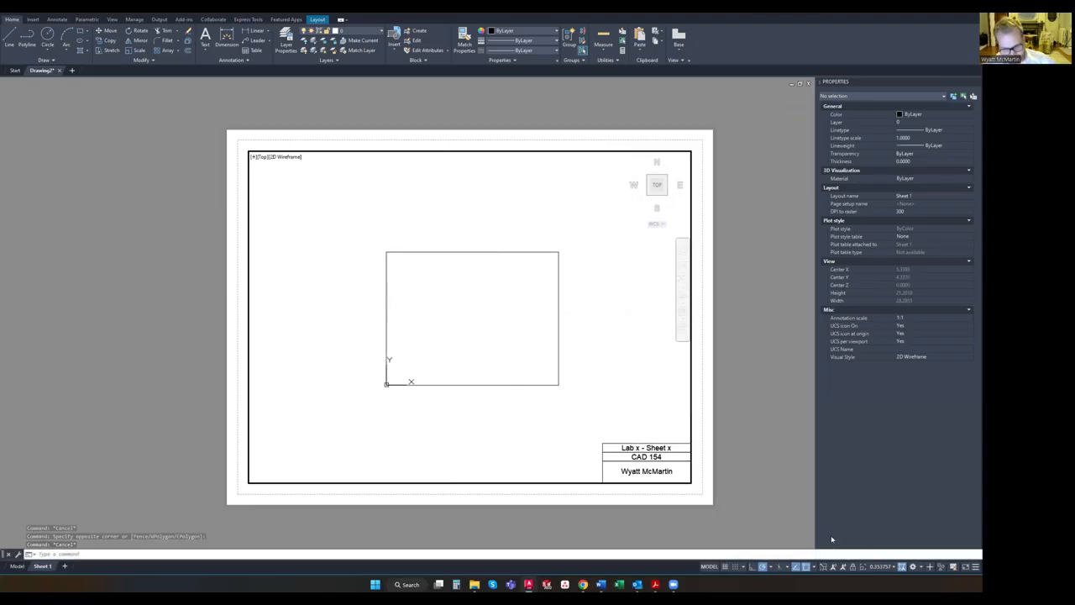
Set the active viewport's scale to 1:1 and look over the rectangle's edges
{"action": "left_click", "coordinate": [884, 568]}
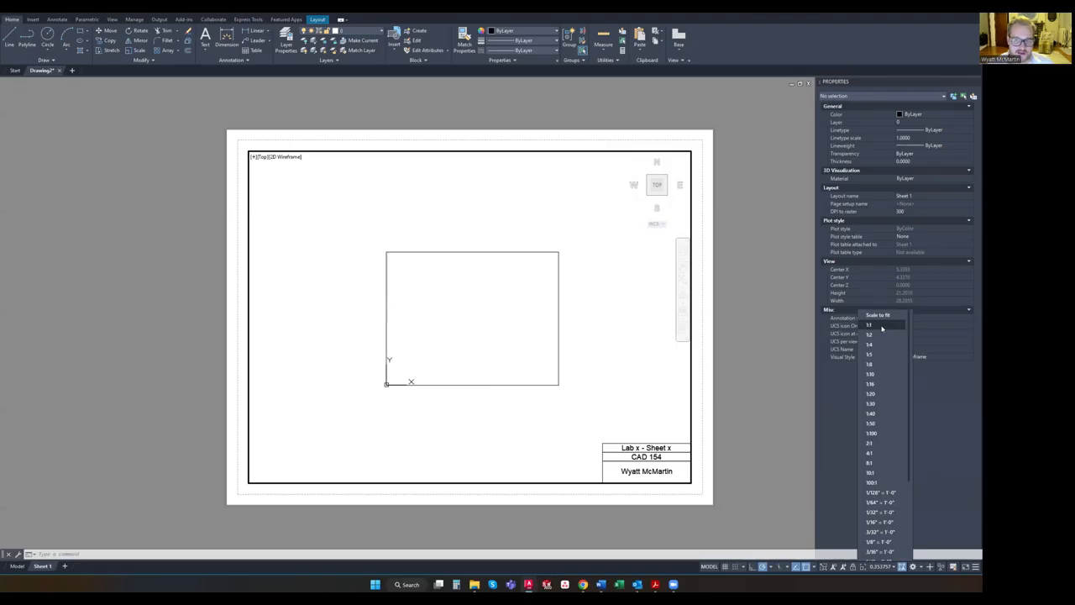
{"action": "left_click", "coordinate": [882, 327]}
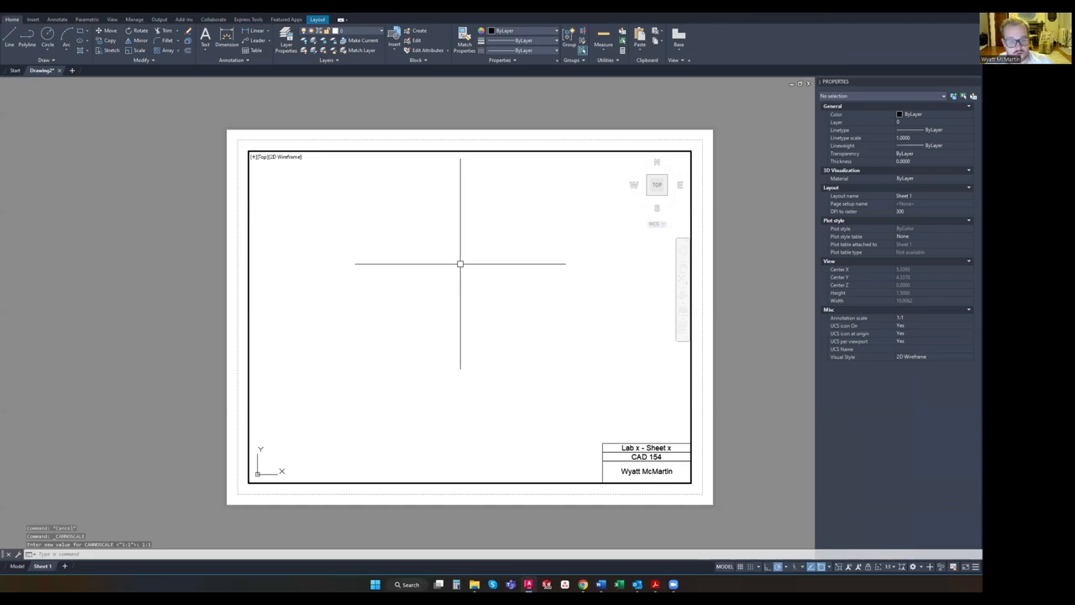
{"action": "middle_click_drag", "start_coordinate": [309, 249], "coordinate": [498, 319]}
{"action": "middle_click_drag", "start_coordinate": [588, 315], "coordinate": [425, 317]}
{"action": "middle_click_drag", "start_coordinate": [583, 327], "coordinate": [518, 331]}
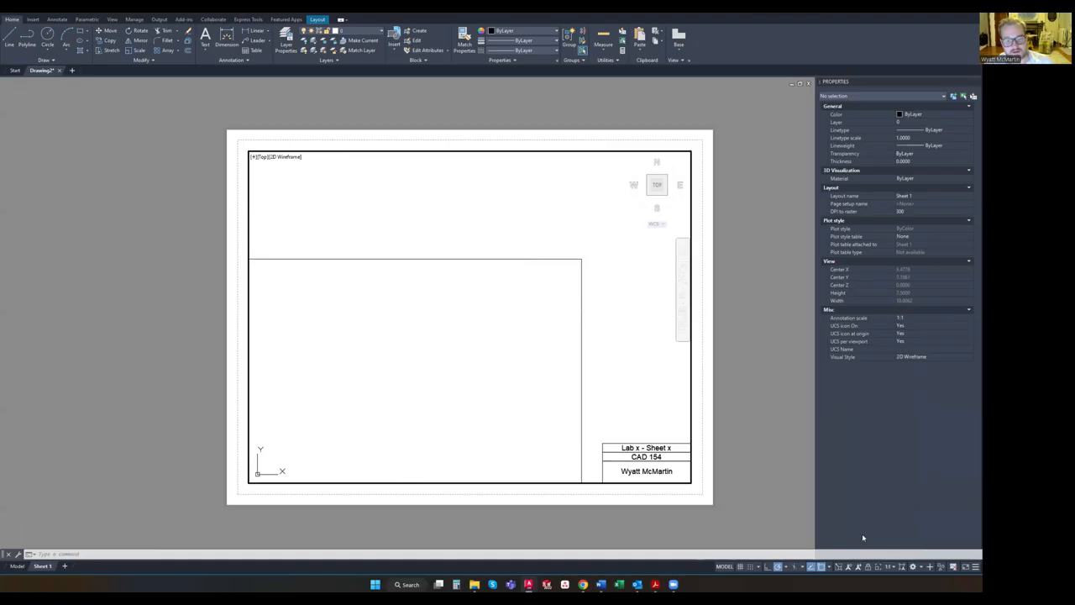
Zoom out in the viewport, reset its scale to 1:1 and position the rectangle so its edges lie outside the border
{"action": "scroll", "coordinate": [463, 417], "scroll_direction": "down", "scroll_amount": 3}
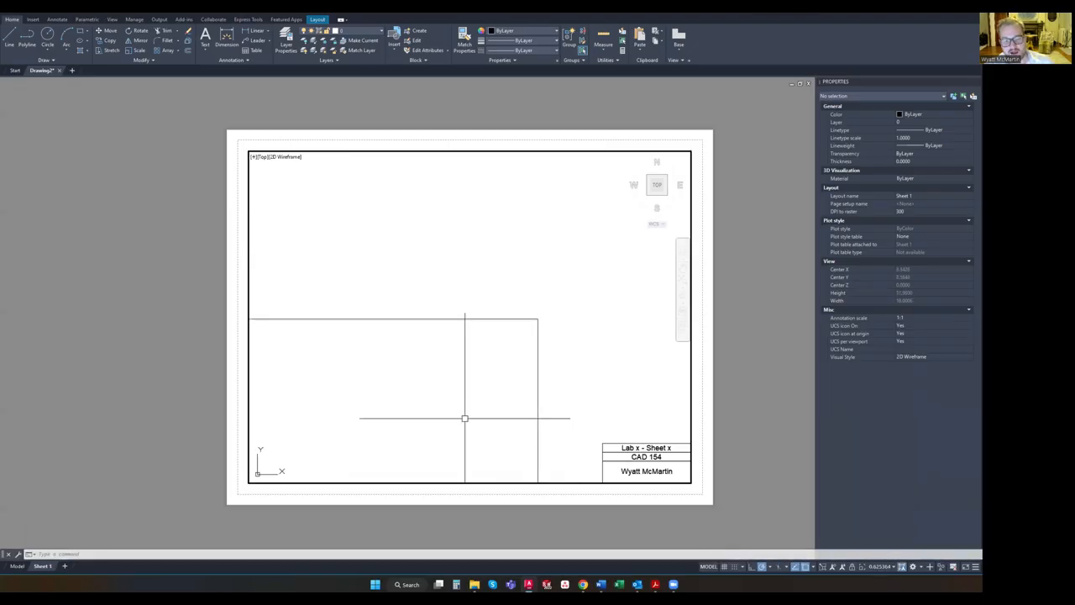
{"action": "left_click", "coordinate": [878, 567]}
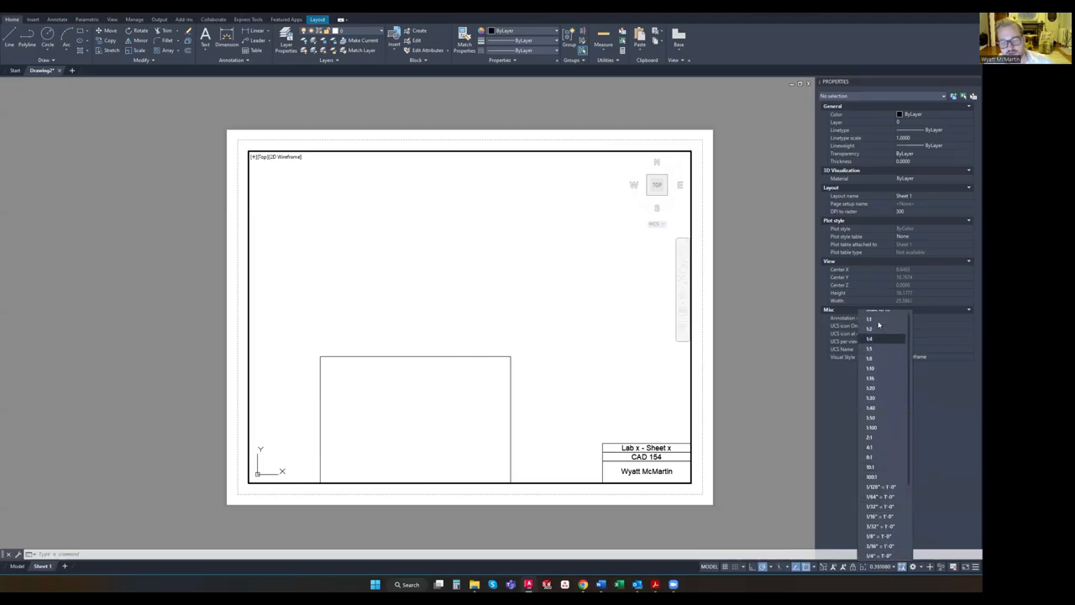
{"action": "left_click", "coordinate": [878, 322]}
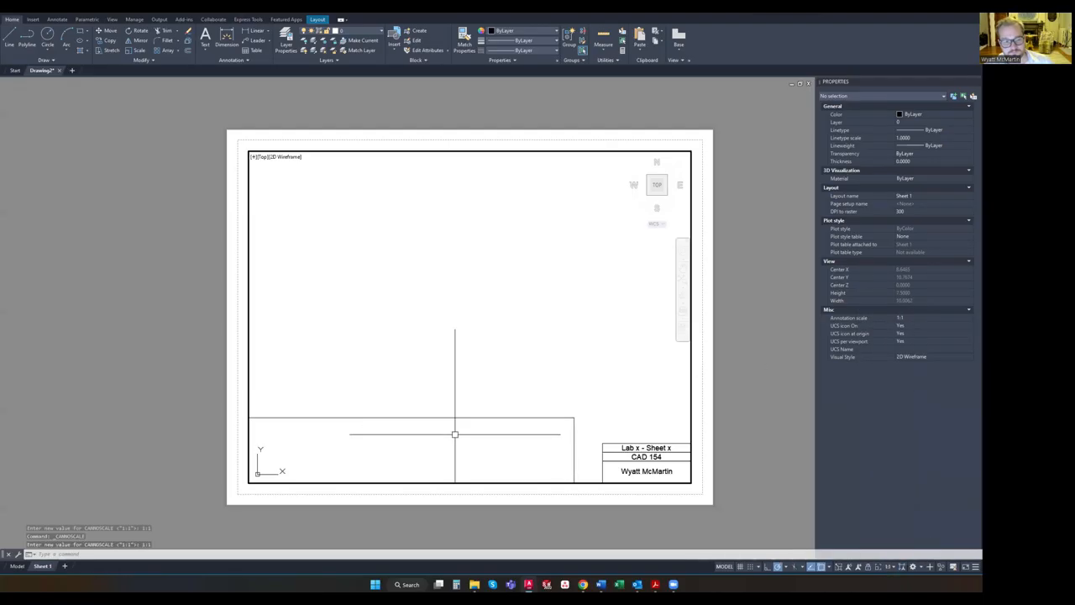
{"action": "middle_click_drag", "start_coordinate": [420, 444], "coordinate": [511, 288]}
{"action": "middle_click_drag", "start_coordinate": [488, 372], "coordinate": [512, 340]}
{"action": "mouse_move", "coordinate": [361, 366]}
{"action": "middle_mouse_down"}
{"action": "mouse_move", "coordinate": [400, 334]}
{"action": "mouse_move", "coordinate": [370, 304]}
{"action": "mouse_move", "coordinate": [368, 270]}
{"action": "mouse_move", "coordinate": [436, 320]}
{"action": "mouse_move", "coordinate": [416, 306]}
{"action": "mouse_move", "coordinate": [432, 308]}
{"action": "mouse_move", "coordinate": [434, 325]}
{"action": "mouse_move", "coordinate": [456, 337]}
{"action": "middle_mouse_up"}
{"action": "middle_click_drag", "start_coordinate": [458, 337], "coordinate": [454, 337]}
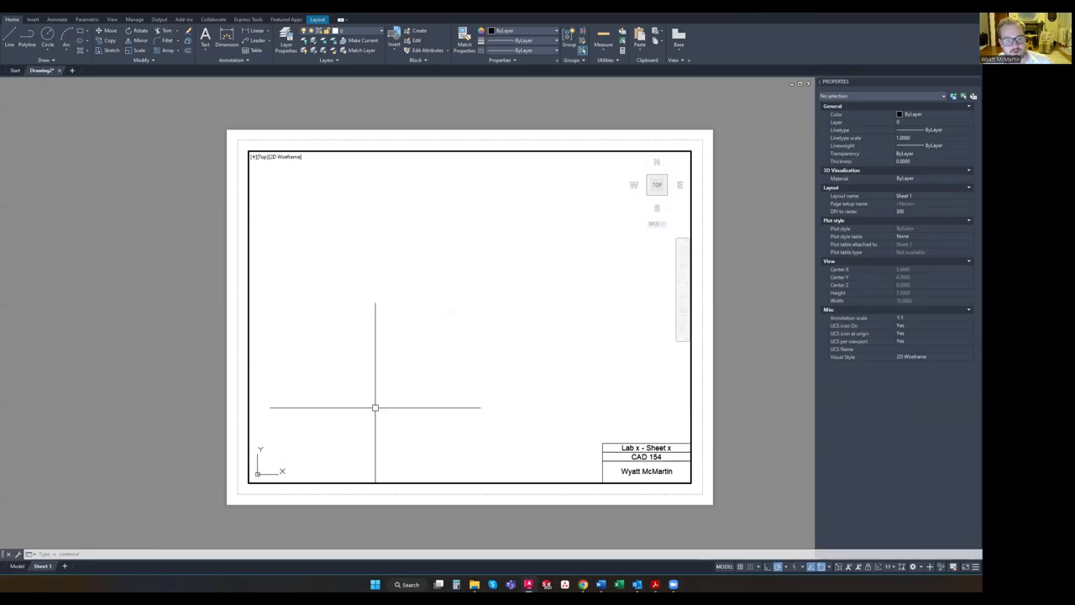
{"action": "middle_click_drag", "start_coordinate": [403, 305], "coordinate": [452, 344]}
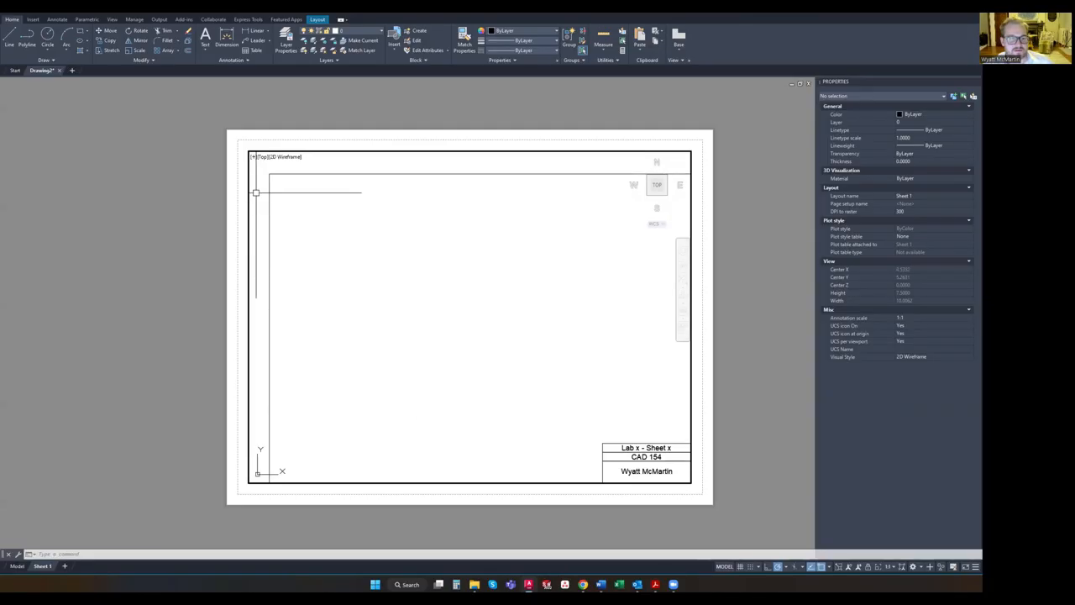
{"action": "middle_click_drag", "start_coordinate": [440, 331], "coordinate": [417, 323]}
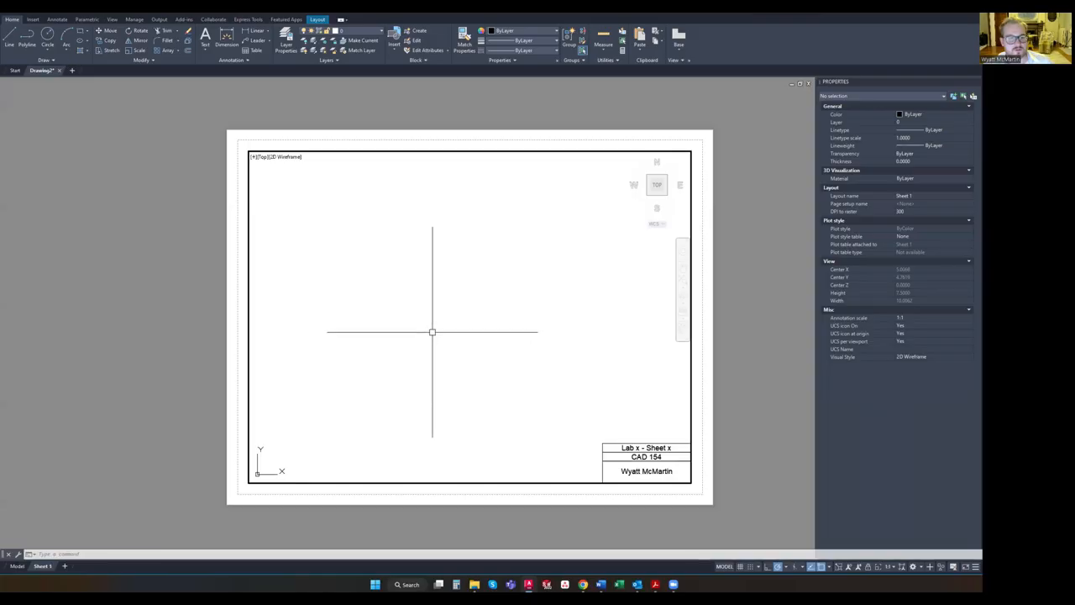
{"action": "middle_click_drag", "start_coordinate": [494, 370], "coordinate": [486, 360]}
Leave the viewport, draw a circle with a radius of about 3.3 in model space and return to Sheet 1
{"action": "double_click", "coordinate": [735, 311]}
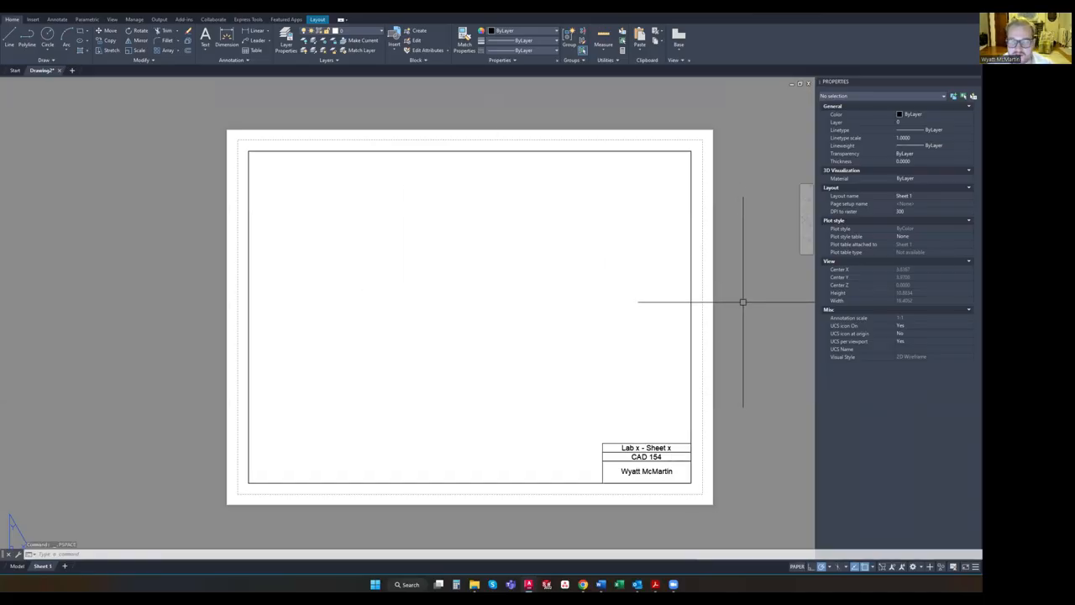
{"action": "left_click", "coordinate": [16, 566]}
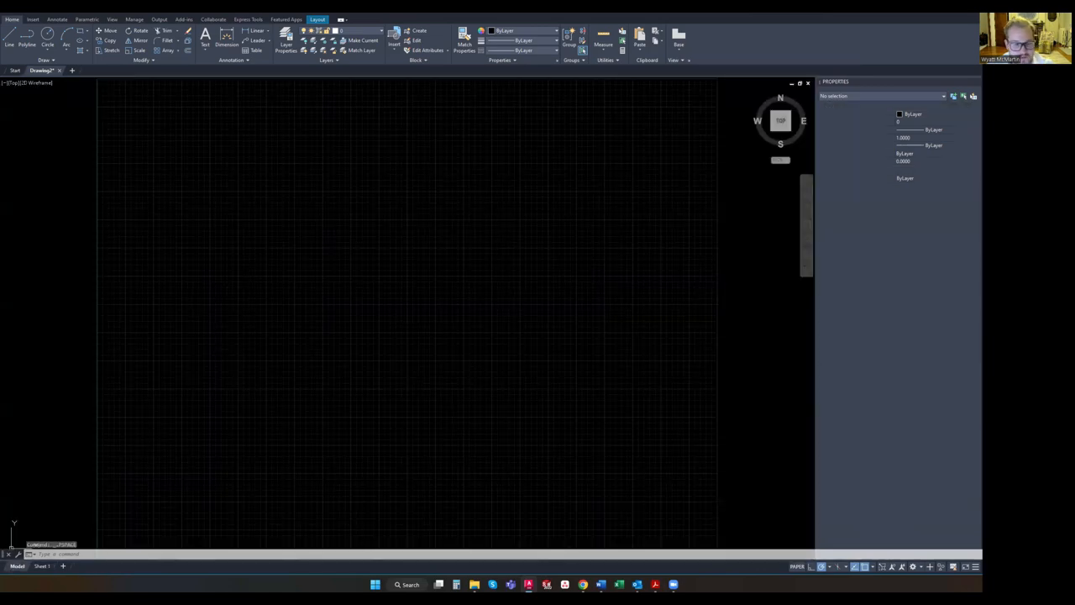
{"action": "left_click", "coordinate": [41, 565]}
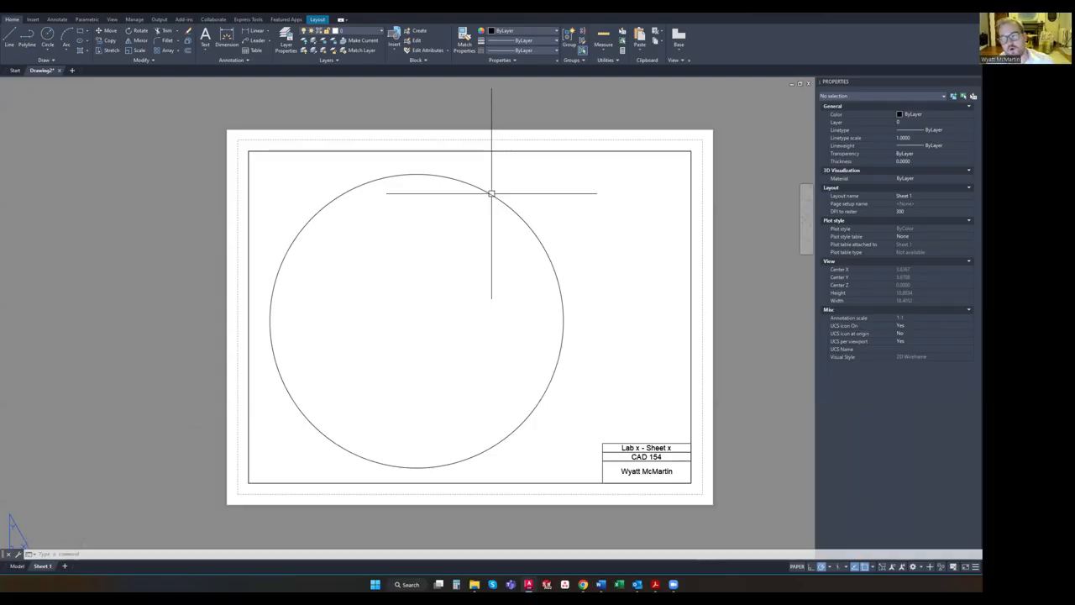
Try to select the circle from paper space, briefly entering and leaving the viewport between attempts
{"action": "left_click", "coordinate": [507, 228]}
{"action": "left_click", "coordinate": [492, 194]}
{"action": "left_click", "coordinate": [485, 233]}
{"action": "double_click", "coordinate": [502, 225]}
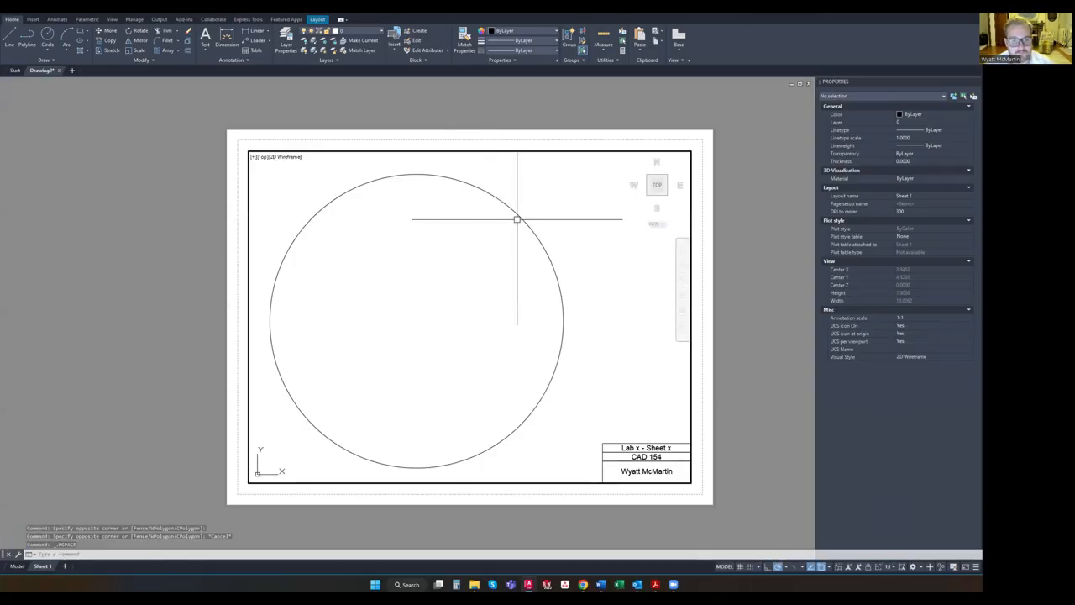
{"action": "double_click", "coordinate": [478, 124]}
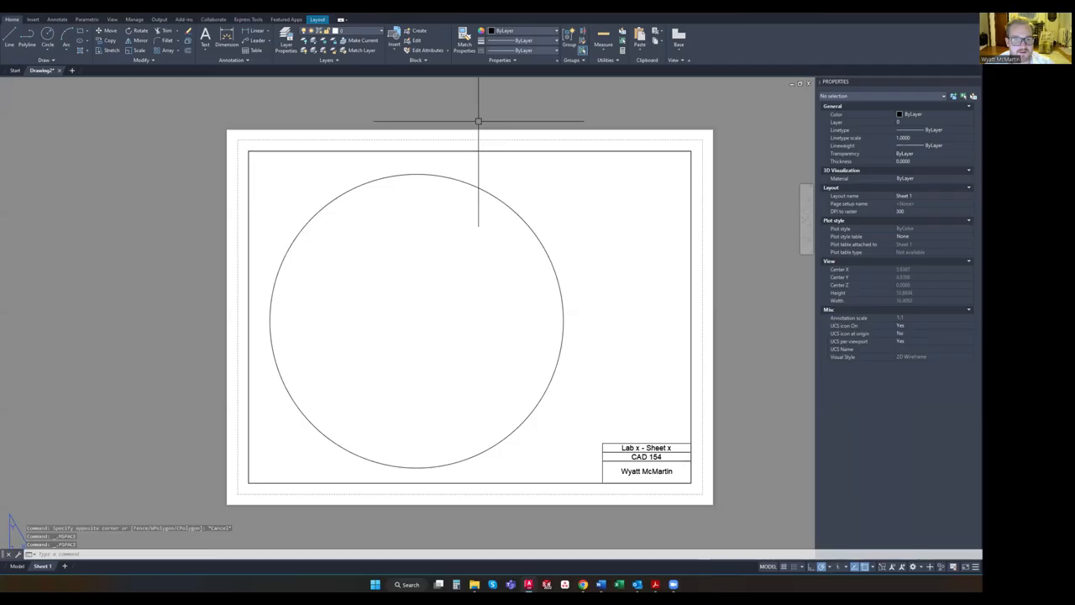
{"action": "left_click", "coordinate": [434, 265]}
{"action": "left_click", "coordinate": [567, 245]}
{"action": "left_click", "coordinate": [387, 279]}
{"action": "left_click", "coordinate": [593, 273]}
{"action": "left_click", "coordinate": [492, 261]}
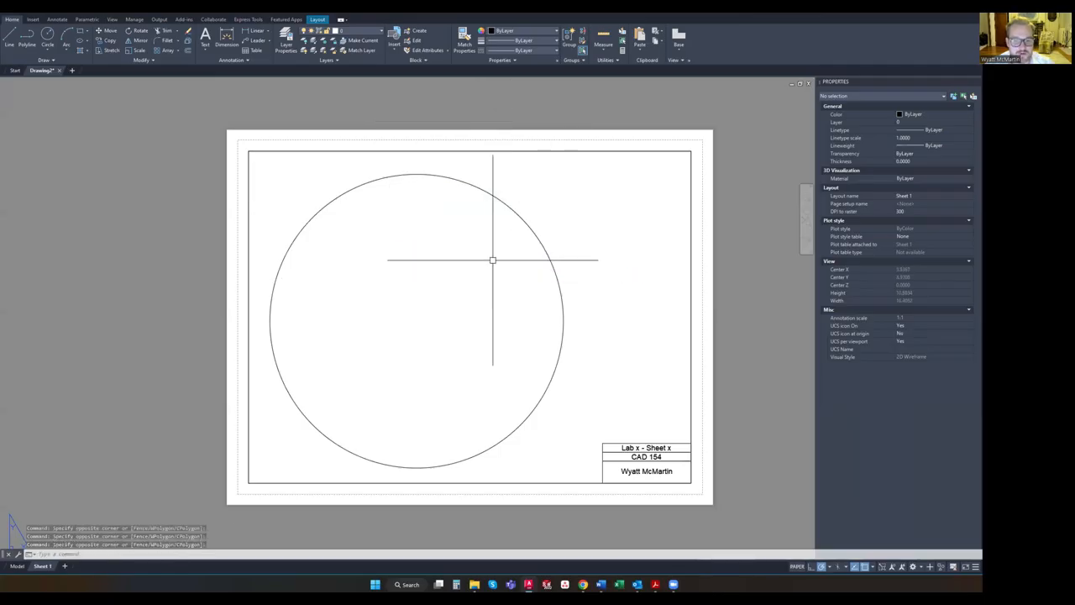
Enter the Sheet 1 viewport and delete the large circle through it
{"action": "double_click", "coordinate": [563, 233]}
{"action": "left_click", "coordinate": [590, 276]}
{"action": "left_click", "coordinate": [479, 244]}
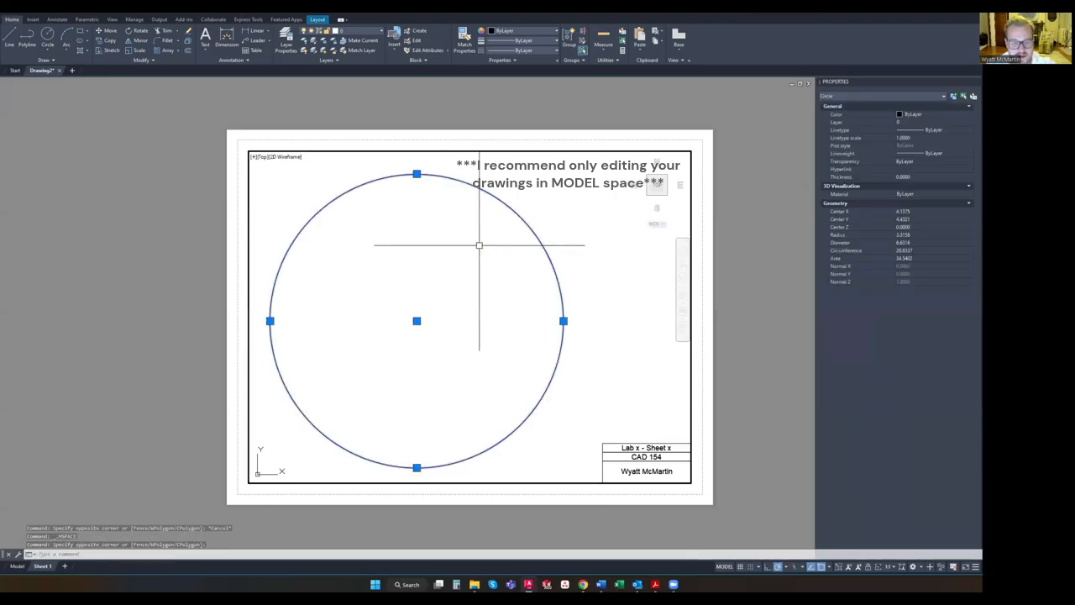
{"action": "key", "text": "Delete"}
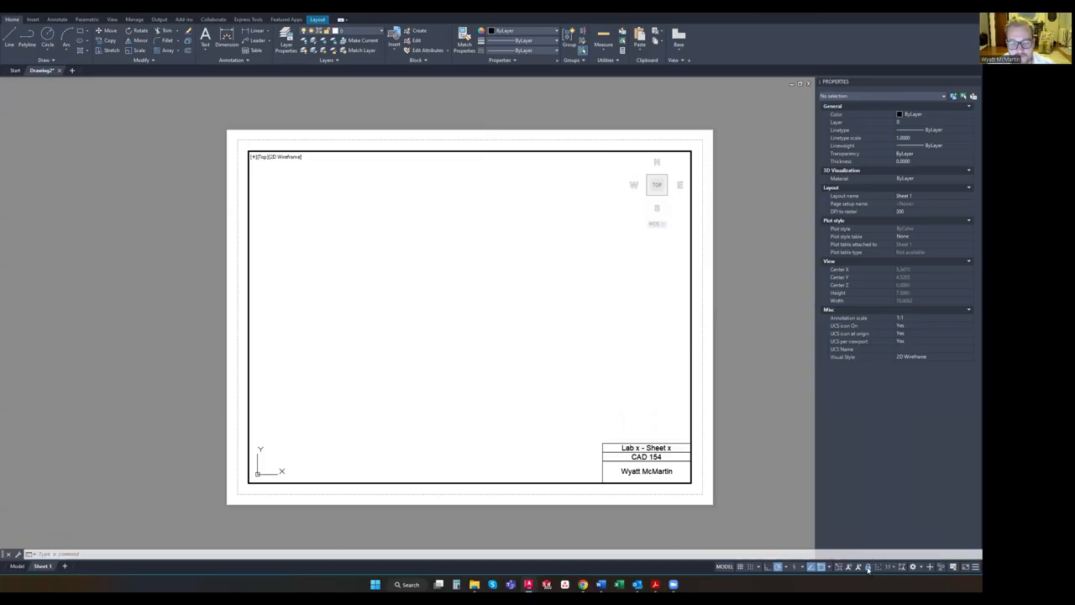
Lock the Sheet 1 viewport and return to paper space
{"action": "key", "text": "Escape"}
{"action": "double_click", "coordinate": [226, 362]}
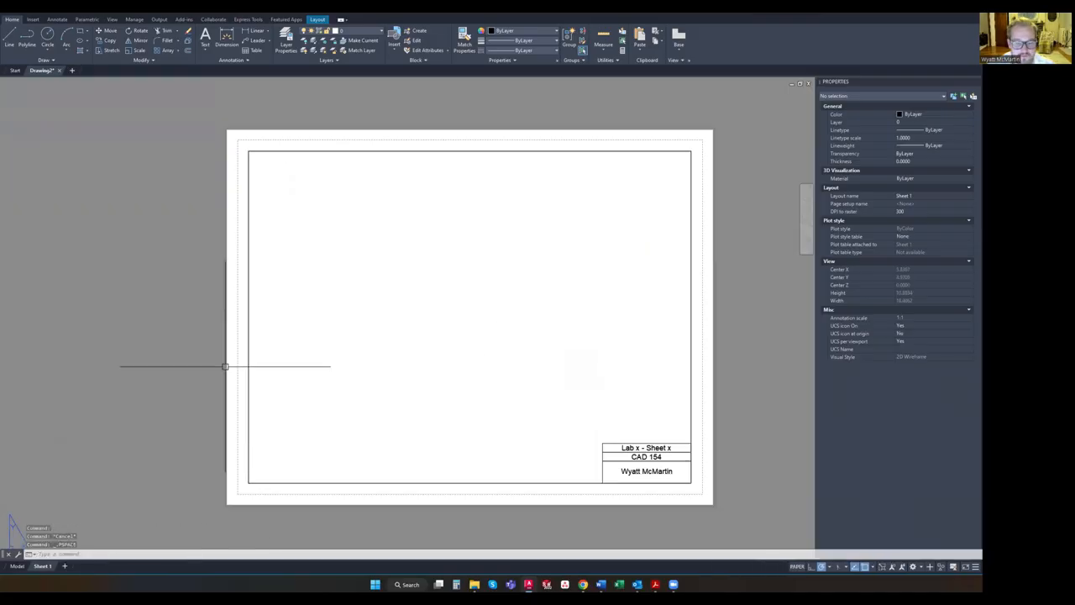
Draw a smaller circle near the middle of model space and return to the Sheet 1 layout
{"action": "left_click", "coordinate": [18, 566]}
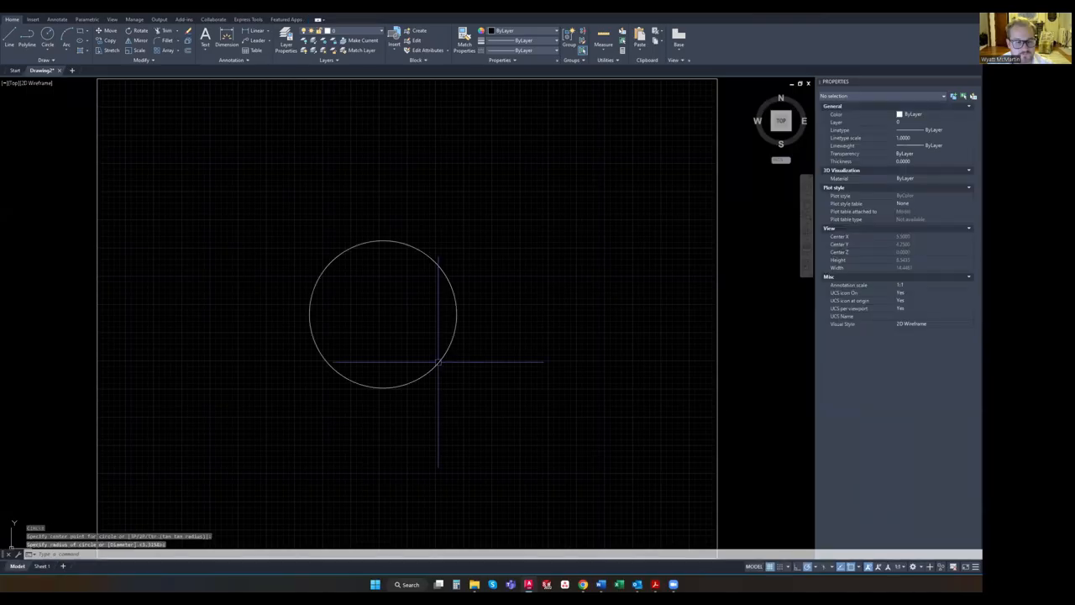
{"action": "left_click", "coordinate": [42, 566]}
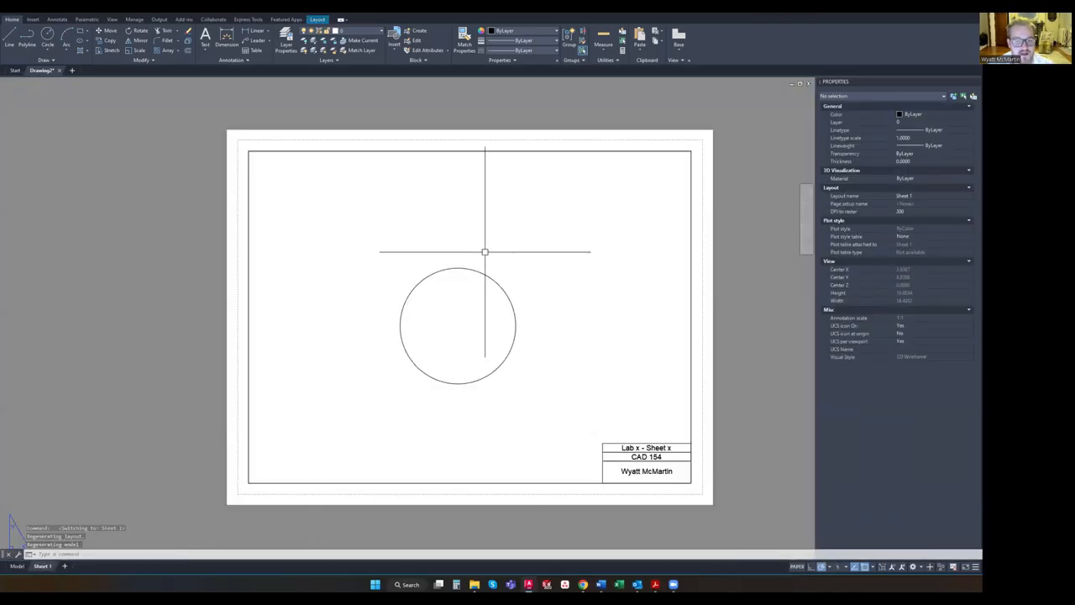
Enter the locked viewport and test zooming and panning over the circle
{"action": "double_click", "coordinate": [472, 326]}
{"action": "scroll", "coordinate": [472, 326], "scroll_direction": "up", "scroll_amount": 2}
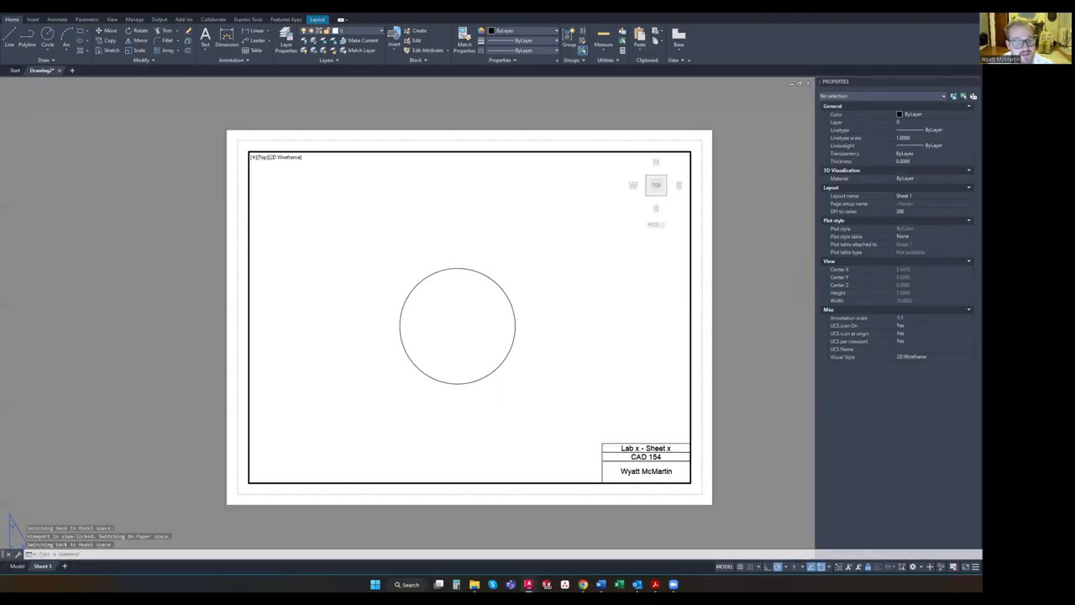
{"action": "scroll", "coordinate": [472, 326], "scroll_direction": "up", "scroll_amount": 2}
{"action": "scroll", "coordinate": [472, 326], "scroll_direction": "down", "scroll_amount": 2}
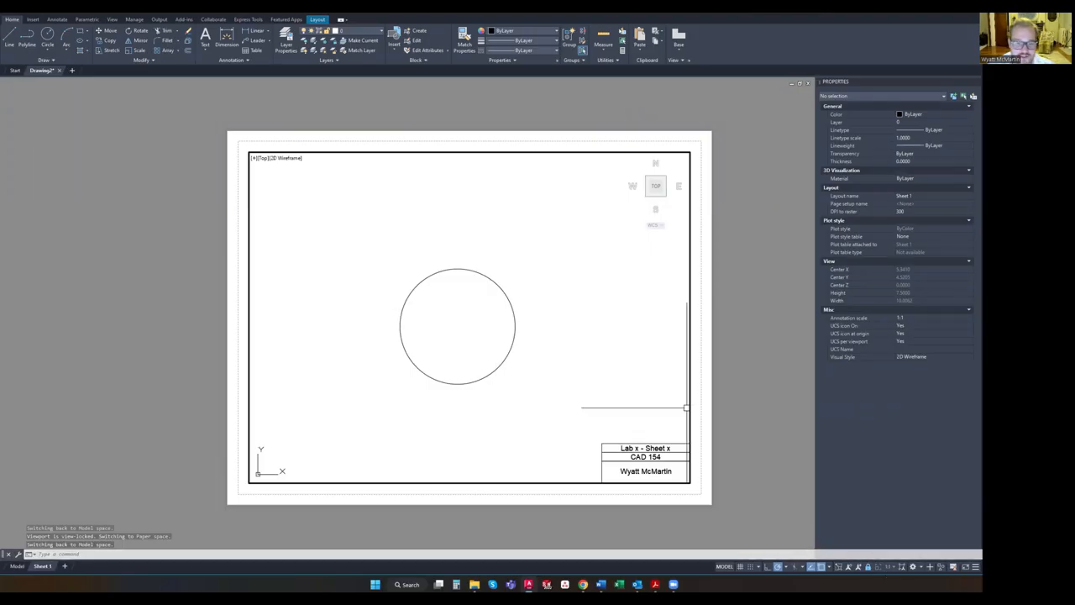
{"action": "mouse_move", "coordinate": [467, 293]}
{"action": "middle_mouse_down"}
{"action": "mouse_move", "coordinate": [373, 277]}
{"action": "mouse_move", "coordinate": [475, 302]}
{"action": "middle_mouse_up"}
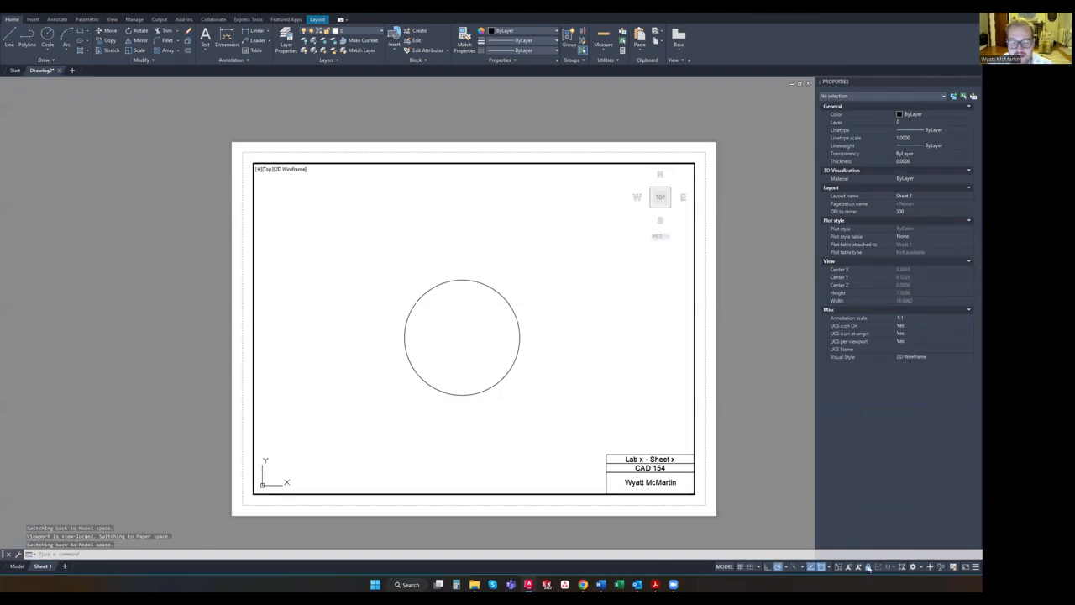
Unlock the viewport, test panning inside it and undo the pan
{"action": "left_click", "coordinate": [870, 569]}
{"action": "middle_click_drag", "start_coordinate": [470, 336], "coordinate": [443, 297]}
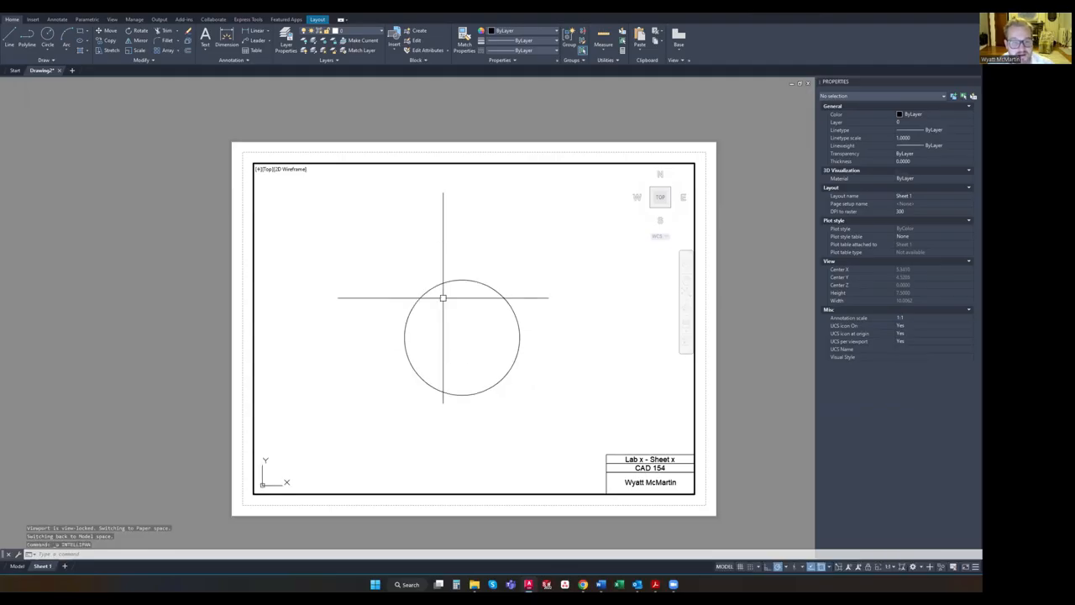
Delete the small circle through the Sheet 1 viewport
{"action": "left_click", "coordinate": [499, 412]}
{"action": "left_click", "coordinate": [442, 360]}
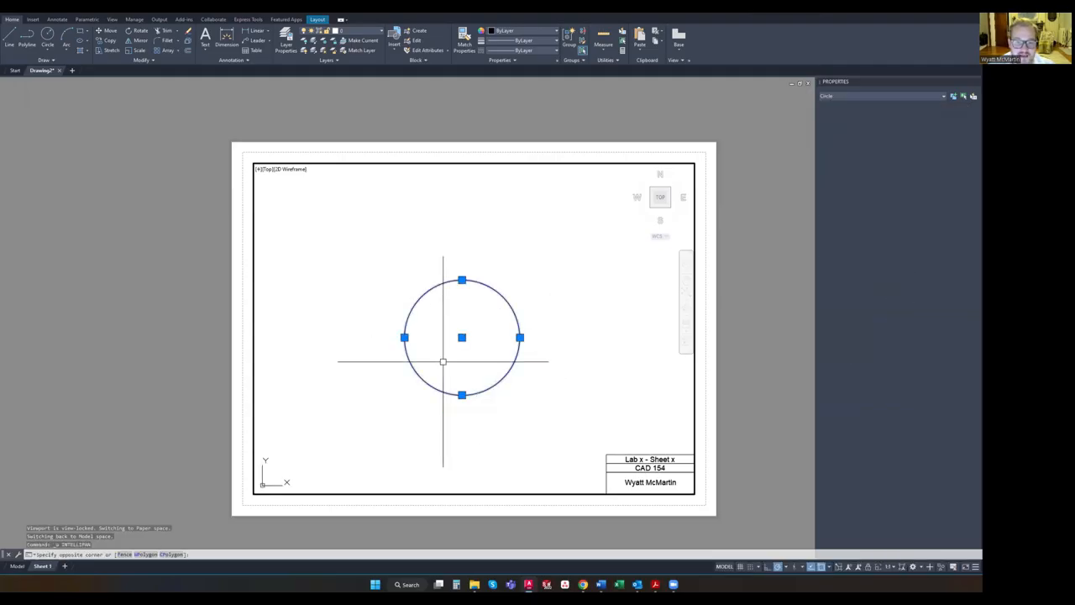
{"action": "key", "text": "Delete"}
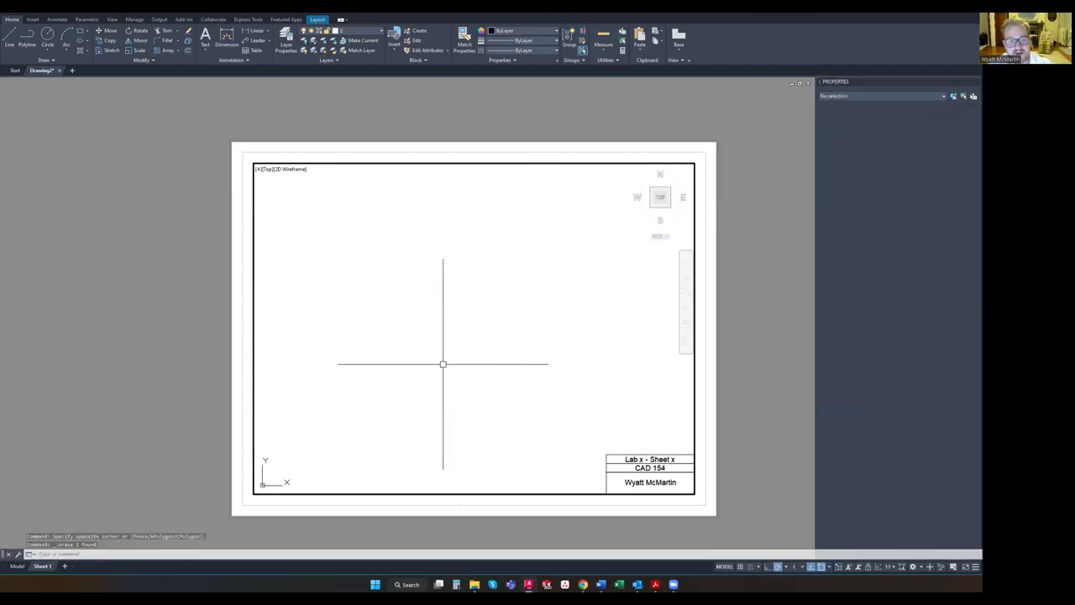
Leave the Sheet 1 viewport for paper space, and open and cancel saving the drawing
{"action": "double_click", "coordinate": [728, 327]}
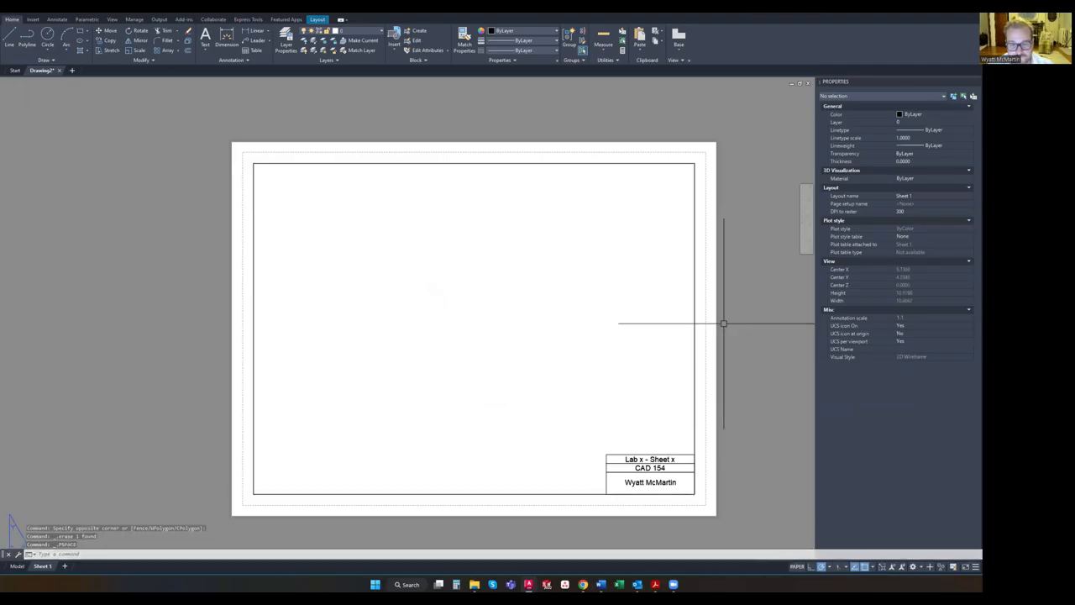
{"action": "key", "text": "ctrl+s"}
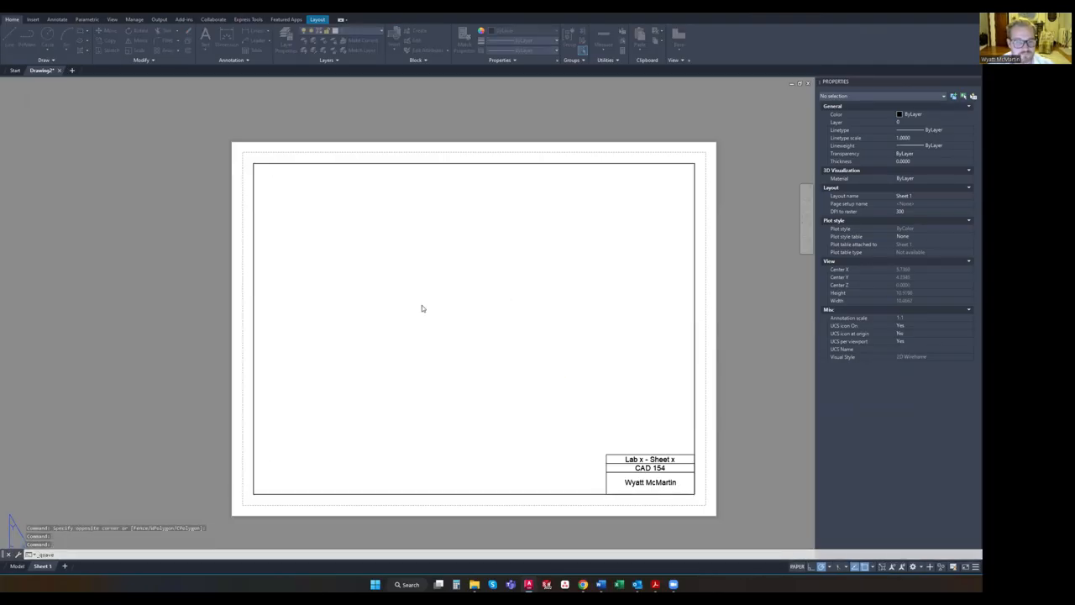
{"action": "left_click", "coordinate": [616, 189]}
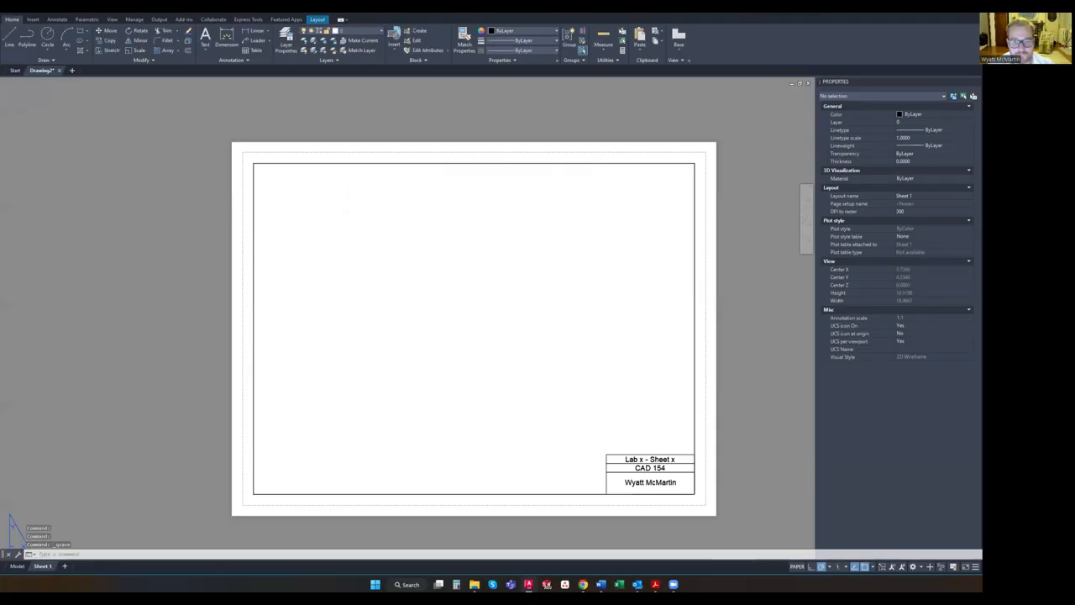
Check the viewport's lock state from inside it, return to paper space, and dismiss another save
{"action": "double_click", "coordinate": [554, 352]}
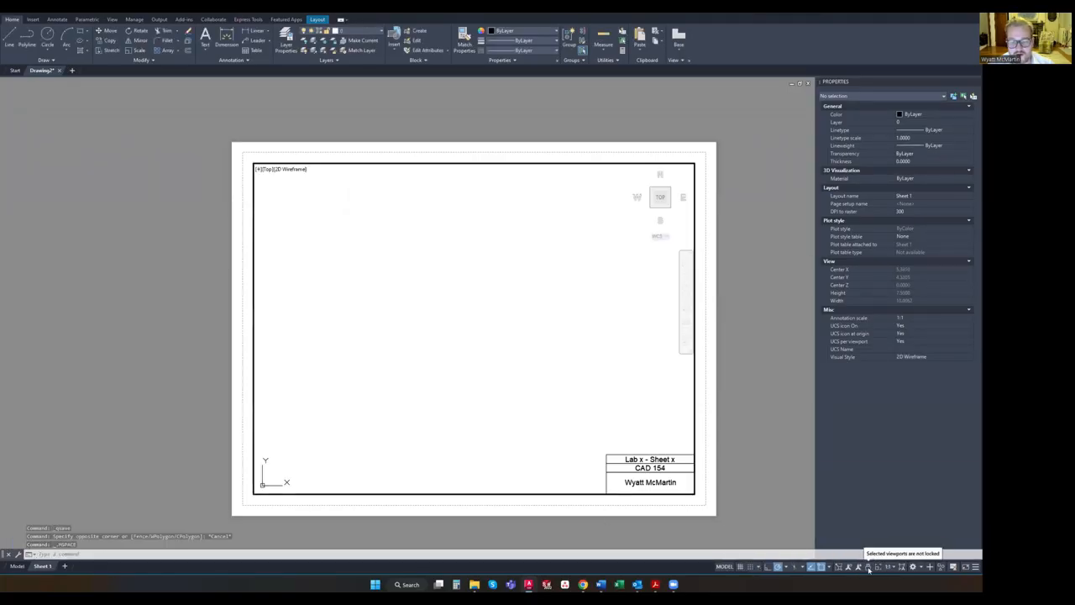
{"action": "double_click", "coordinate": [745, 289]}
{"action": "left_click", "coordinate": [753, 365]}
{"action": "left_click", "coordinate": [734, 331]}
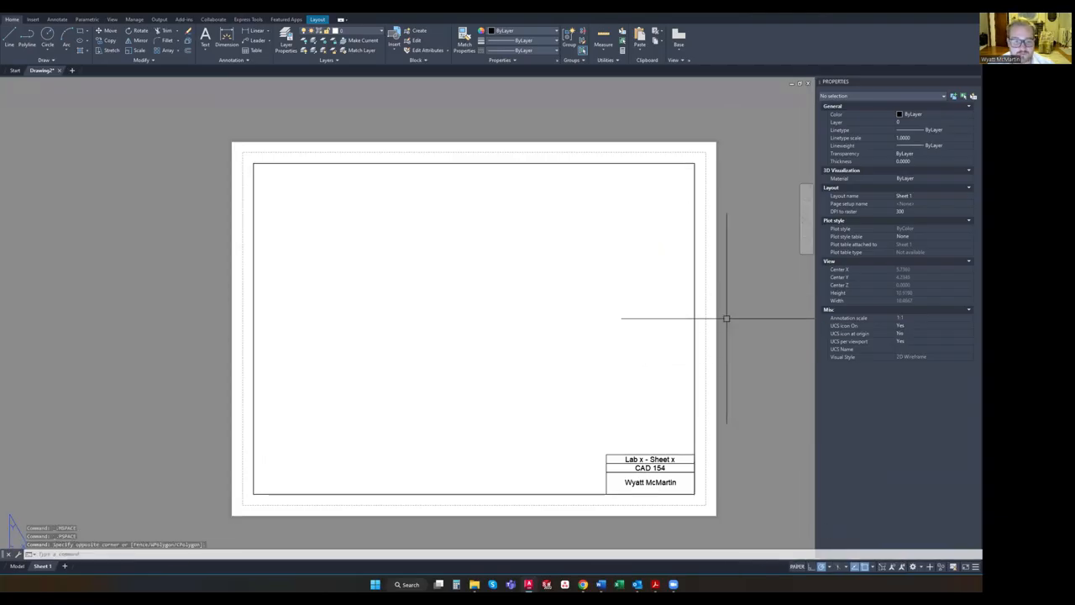
{"action": "key", "text": "ctrl+s"}
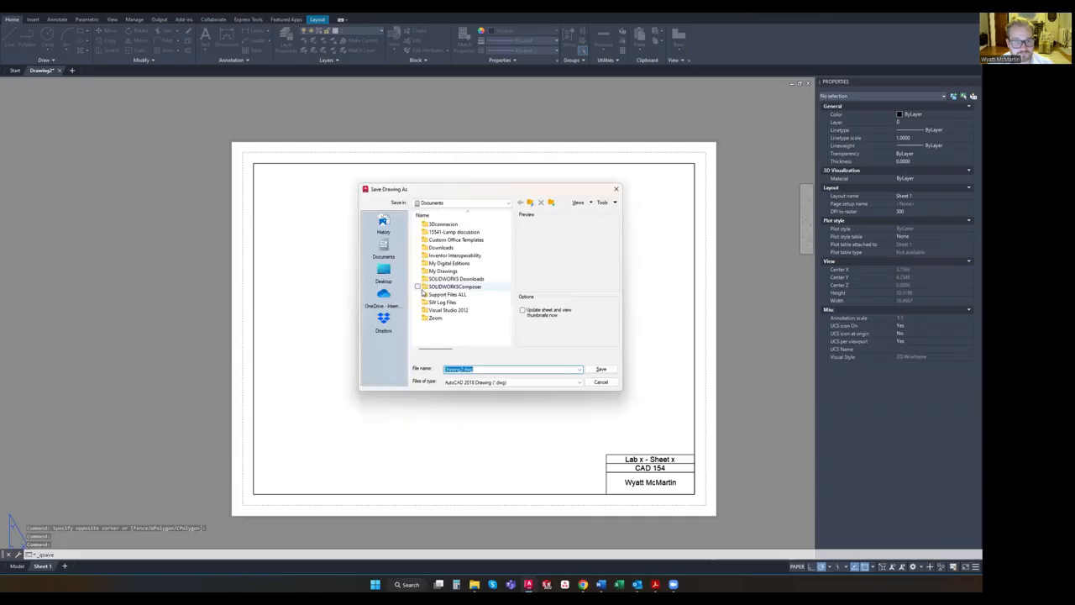
{"action": "key", "text": "Escape"}
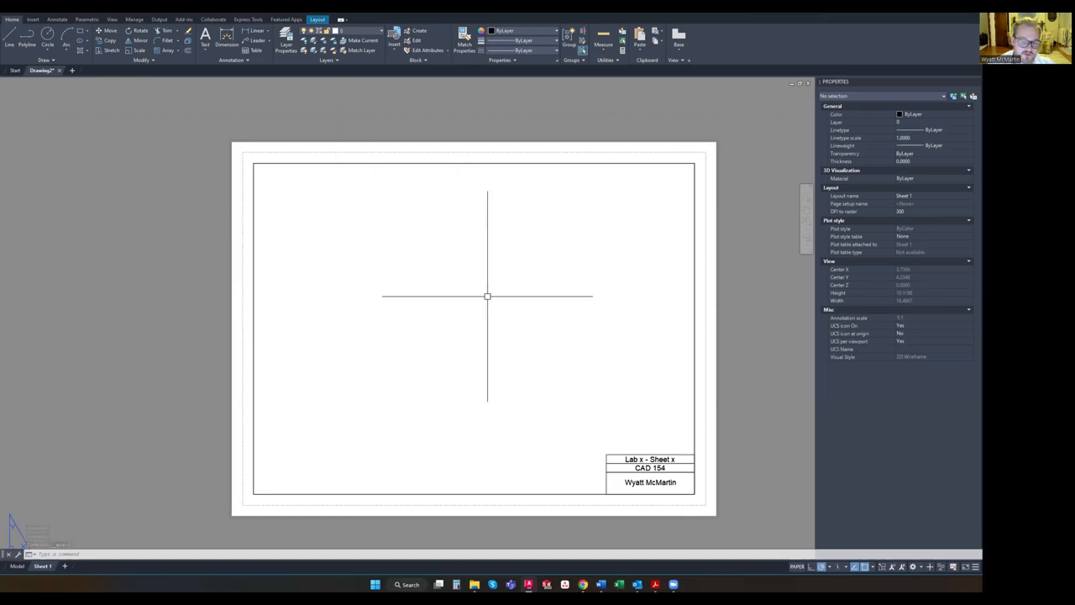
Examine the layer list to see which layers the drawing currently contains
{"action": "middle_click", "coordinate": [517, 300]}
{"action": "middle_click", "coordinate": [516, 300]}
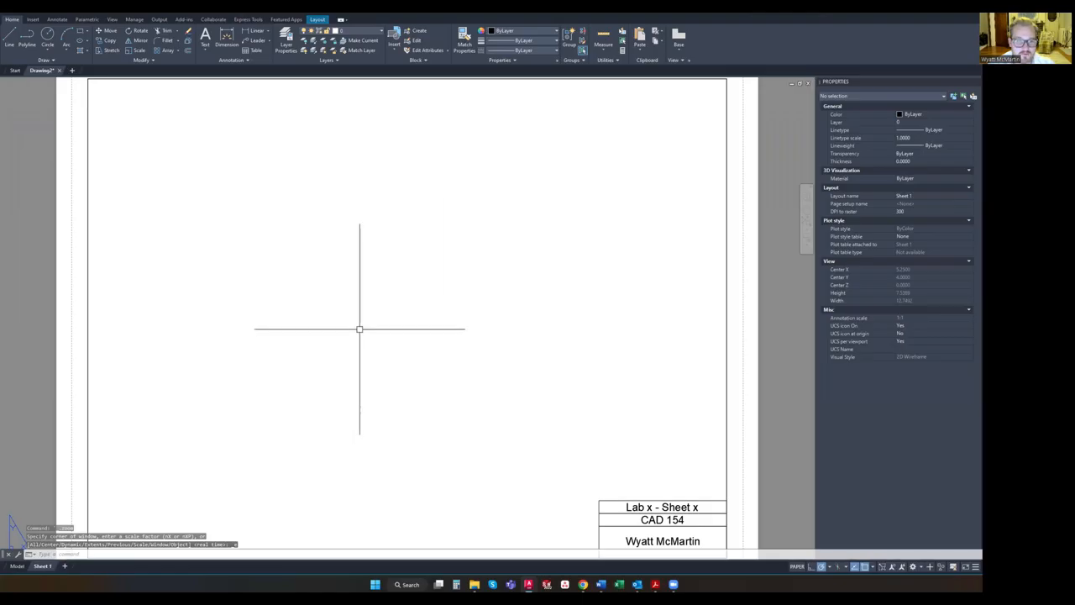
{"action": "scroll", "coordinate": [359, 328], "scroll_direction": "down", "scroll_amount": 2}
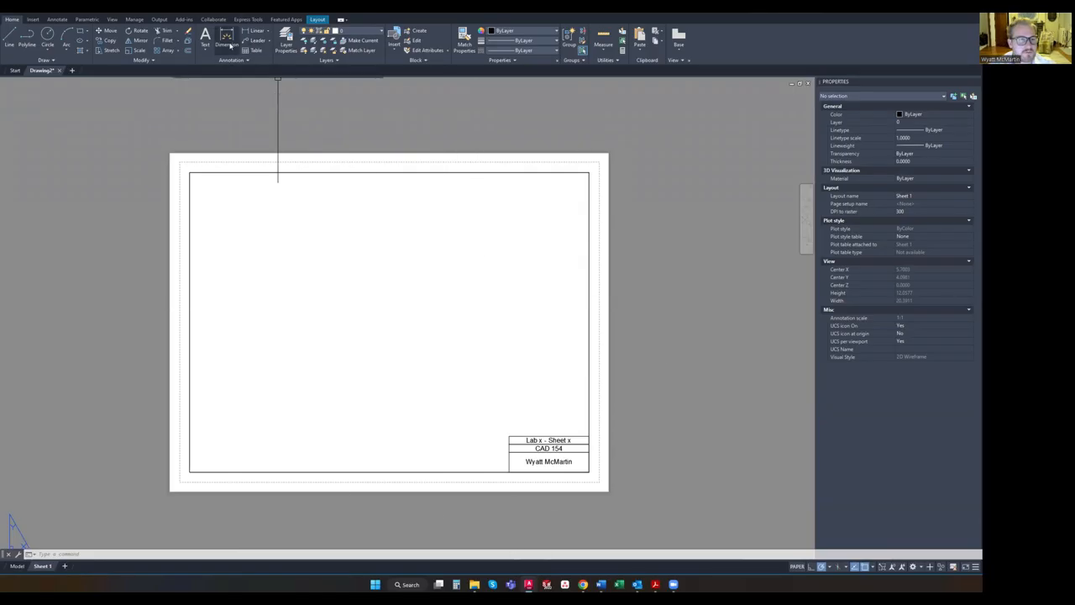
{"action": "left_click", "coordinate": [373, 34]}
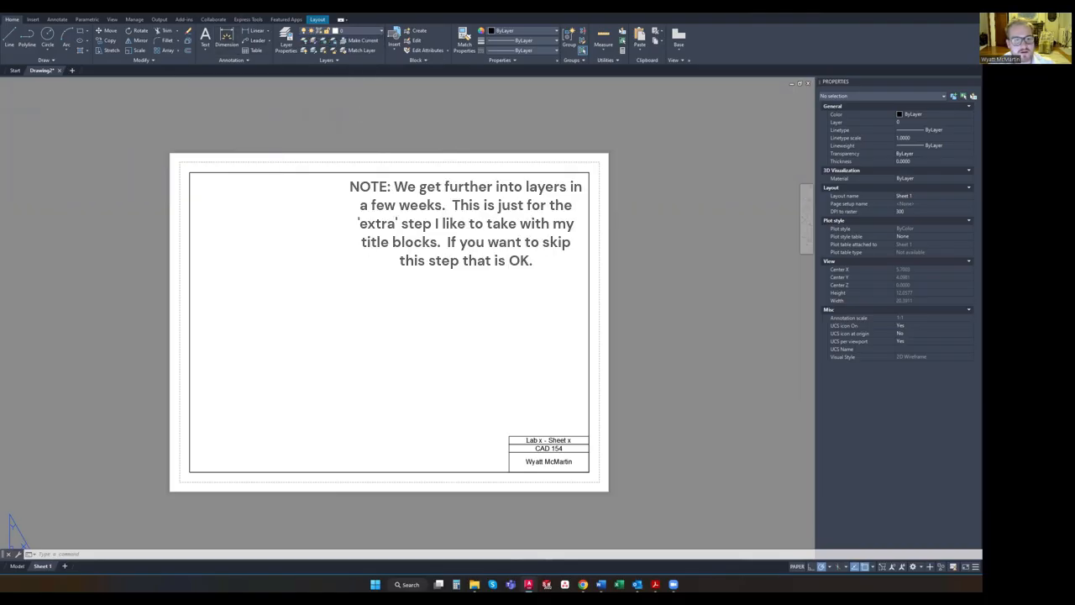
{"action": "left_click", "coordinate": [328, 122]}
{"action": "left_click", "coordinate": [264, 114]}
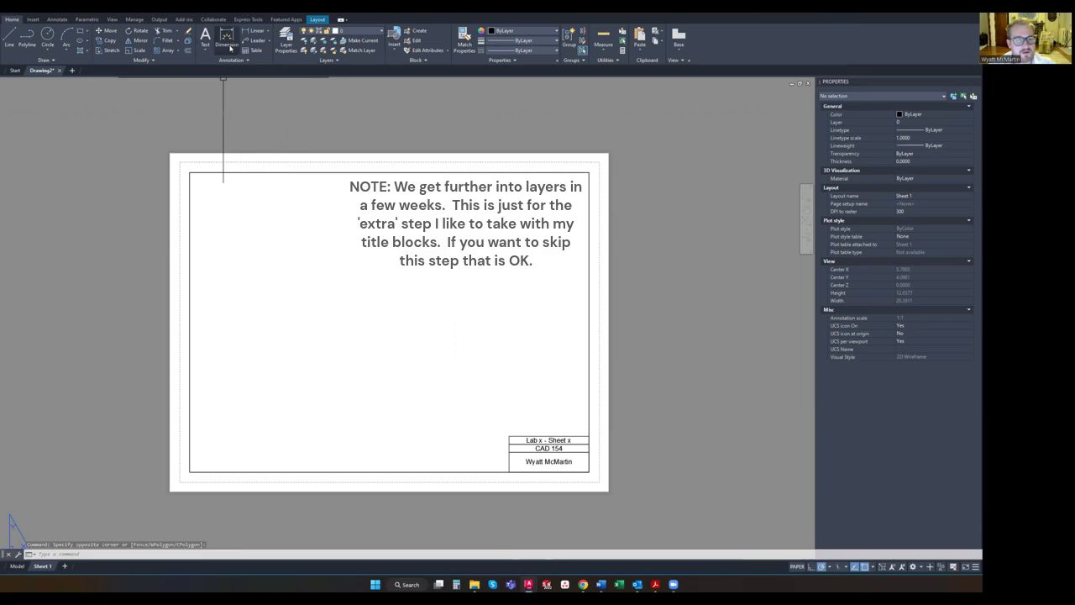
{"action": "left_click", "coordinate": [229, 44]}
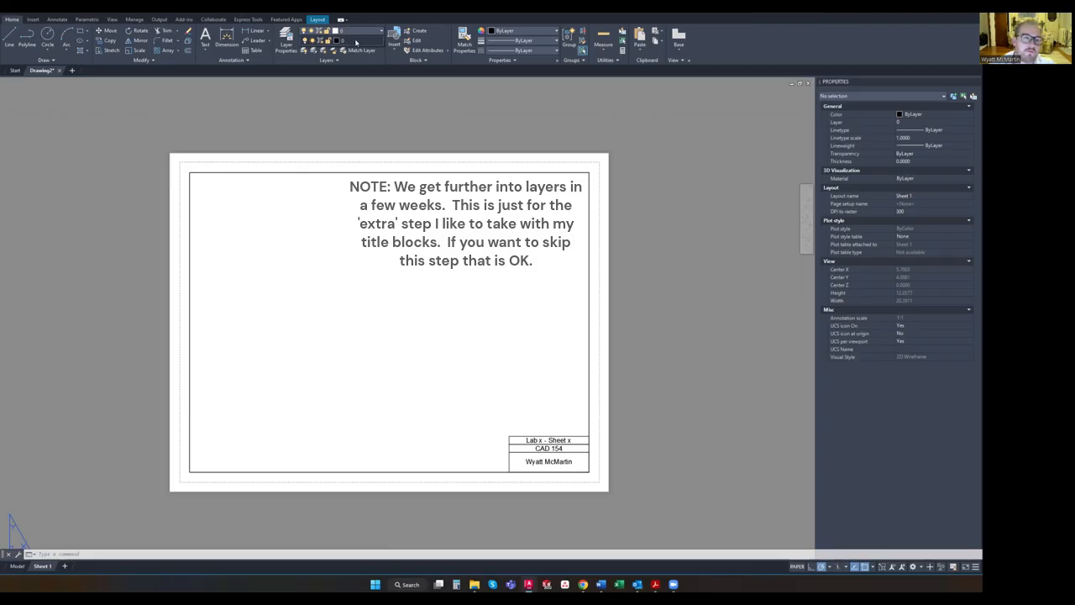
{"action": "left_click", "coordinate": [266, 210]}
{"action": "left_click", "coordinate": [331, 270]}
{"action": "left_click", "coordinate": [259, 248]}
{"action": "left_click", "coordinate": [352, 128]}
{"action": "left_click", "coordinate": [306, 118]}
{"action": "left_click", "coordinate": [276, 106]}
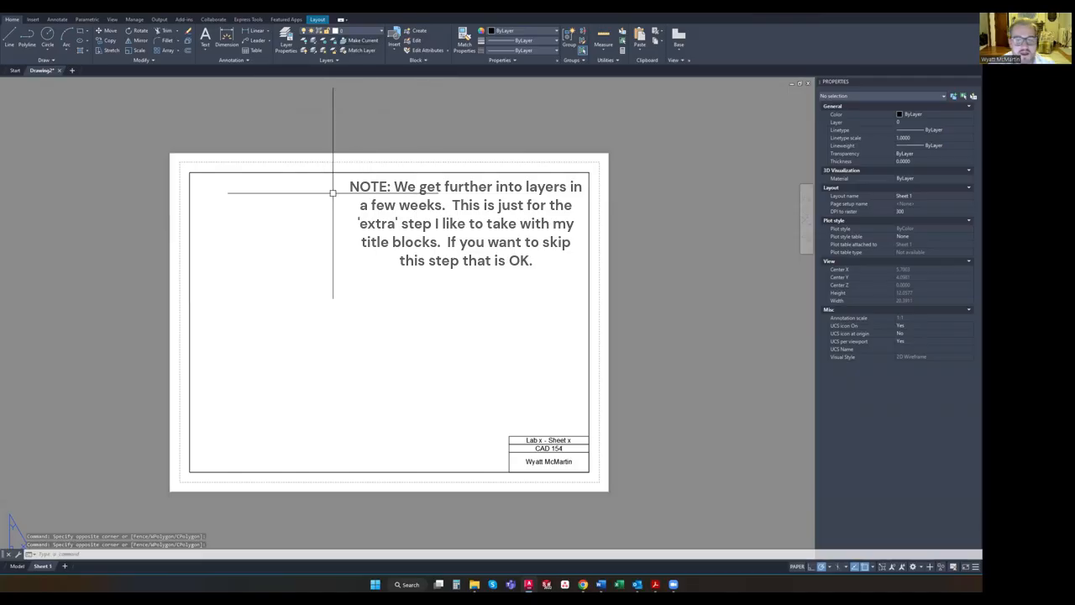
Dimension the title block's width above its top edge and check the layer list for a new layer
{"action": "left_click", "coordinate": [226, 38]}
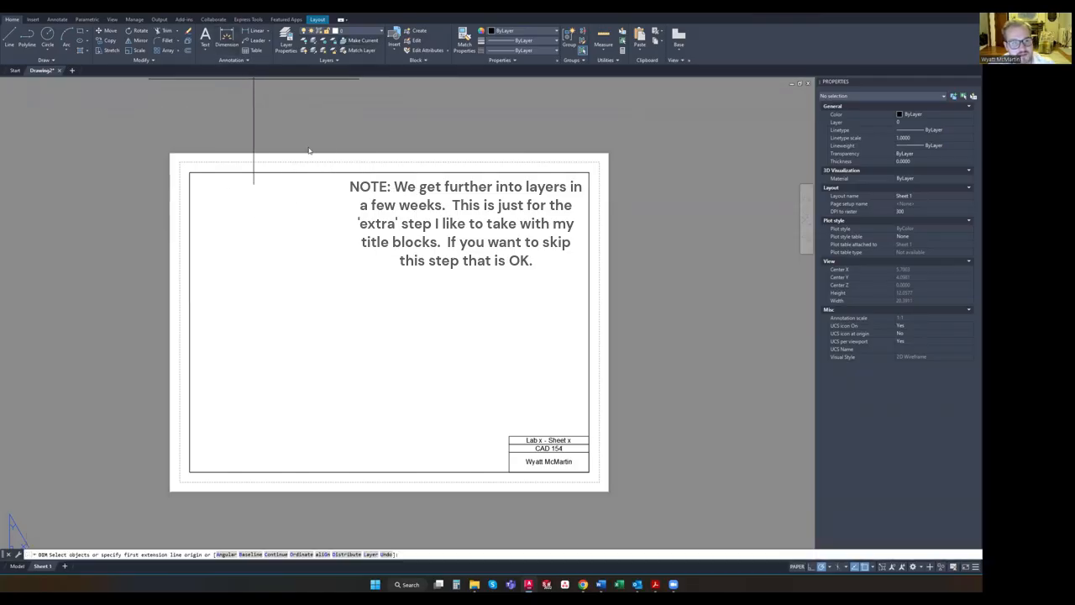
{"action": "left_click", "coordinate": [520, 434]}
{"action": "left_click", "coordinate": [552, 409]}
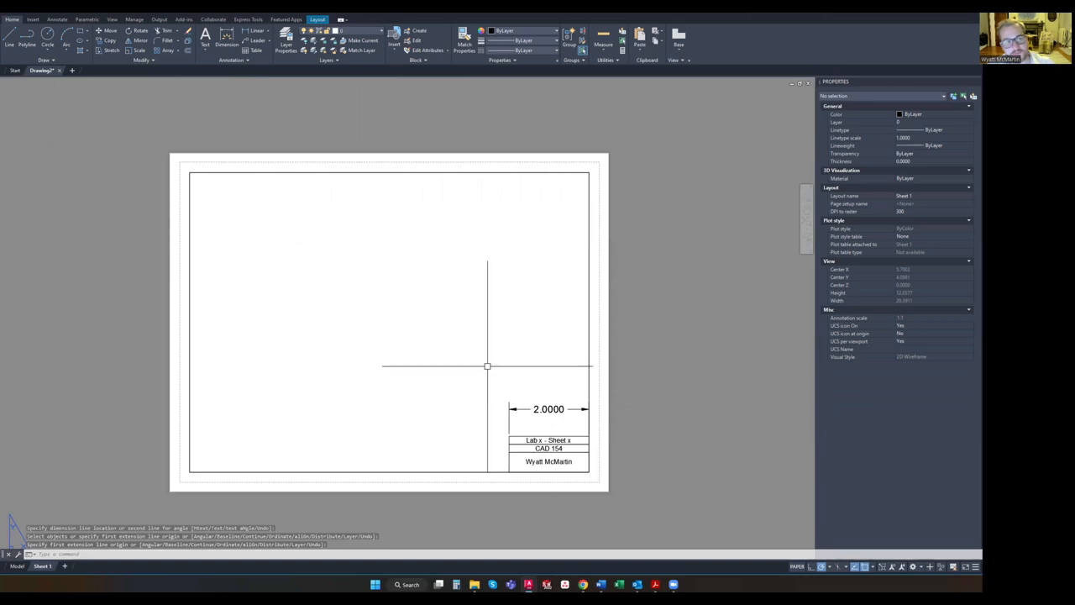
{"action": "left_click", "coordinate": [361, 31]}
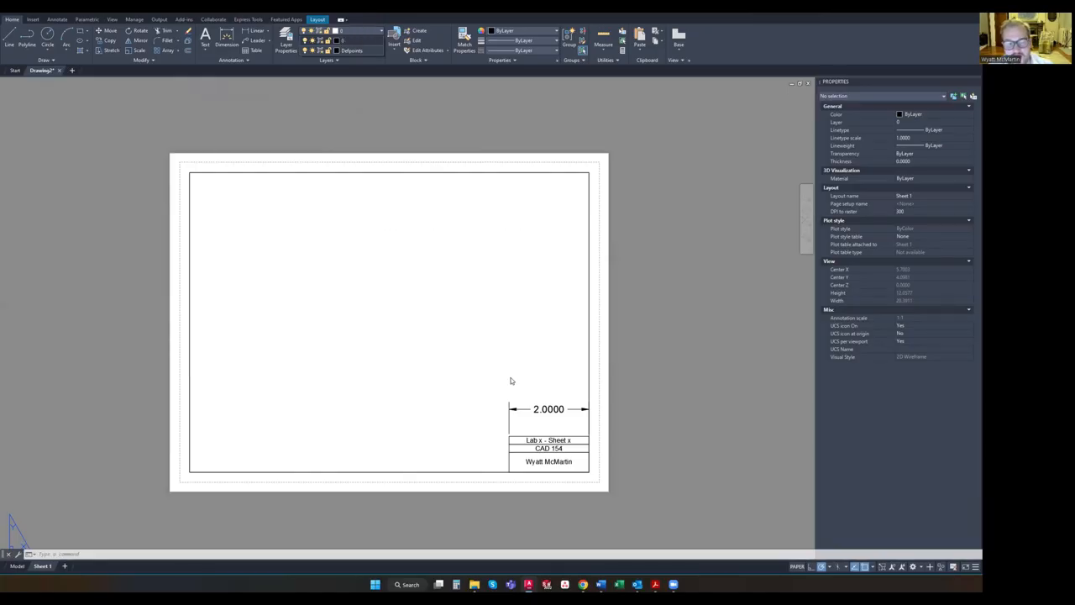
Delete the title block's width dimension and check the layer list again
{"action": "left_click_drag", "start_coordinate": [557, 424], "coordinate": [533, 392]}
{"action": "left_click", "coordinate": [533, 391]}
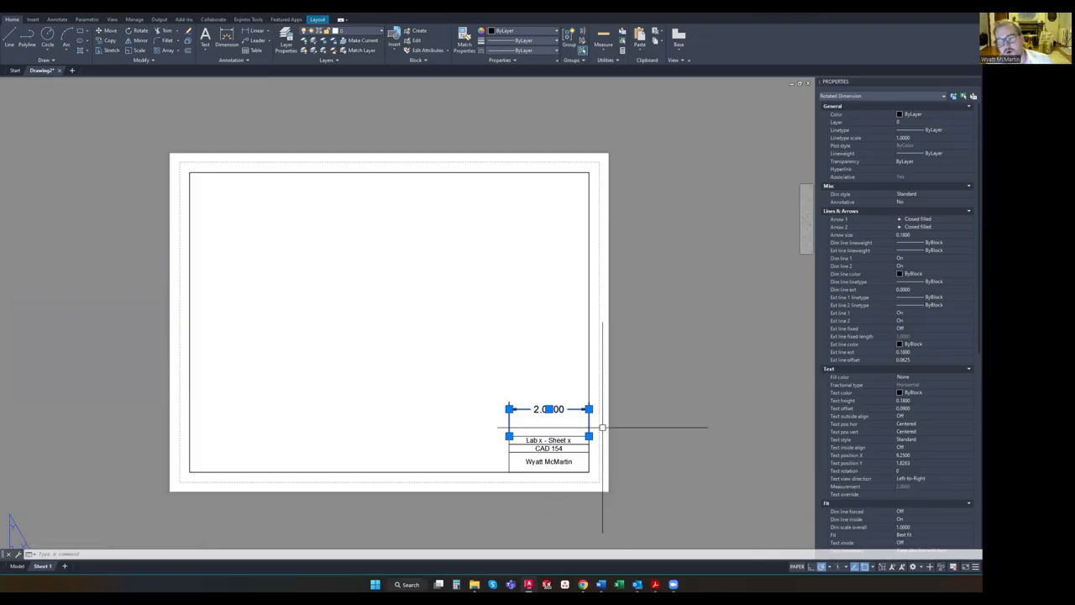
{"action": "key", "text": "Delete"}
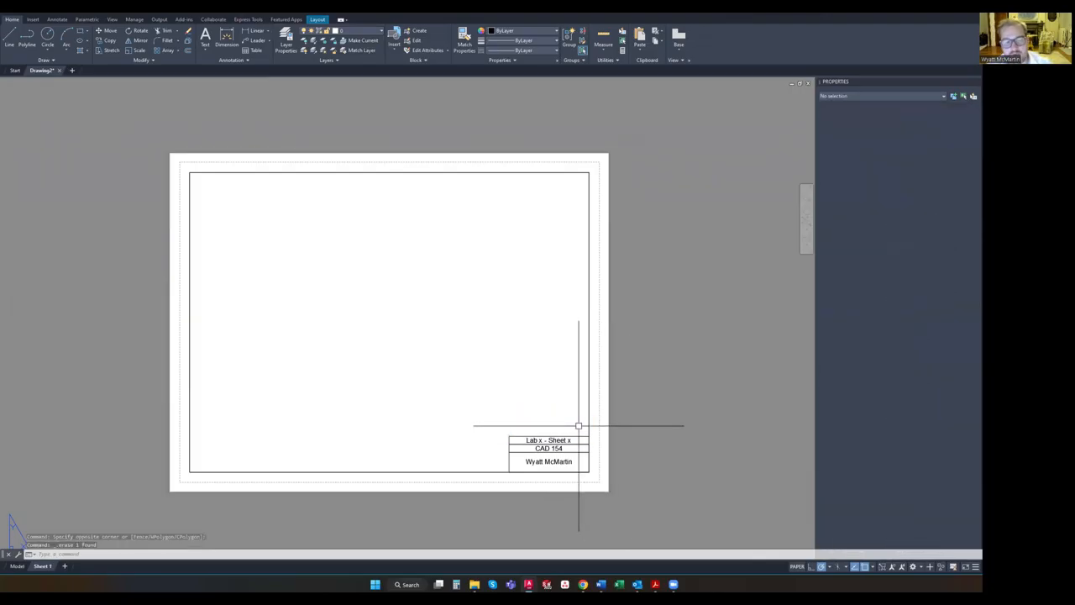
{"action": "left_click", "coordinate": [370, 31]}
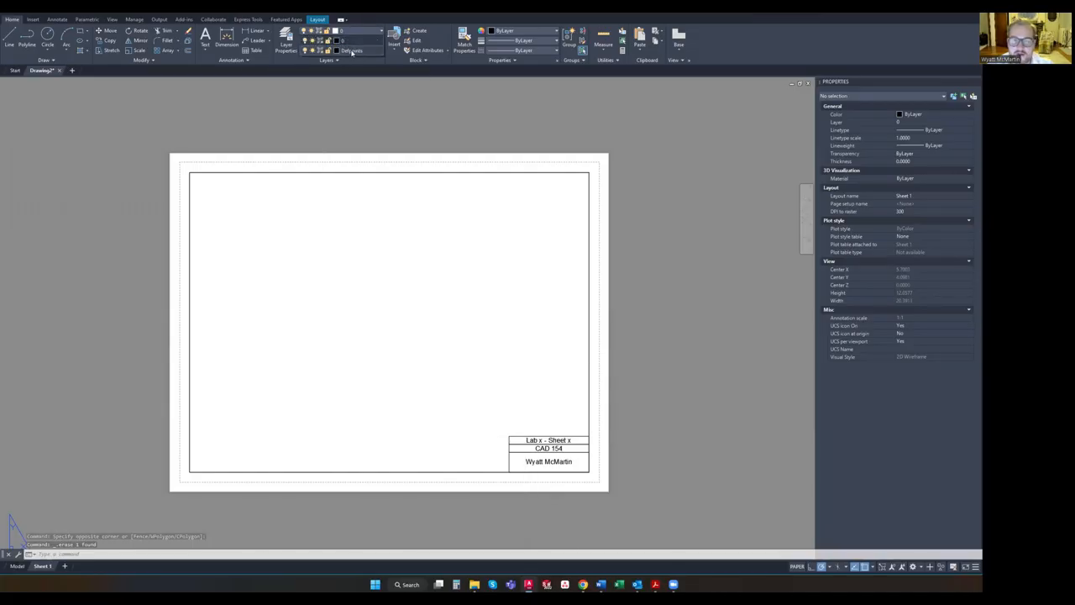
{"action": "left_click", "coordinate": [391, 339]}
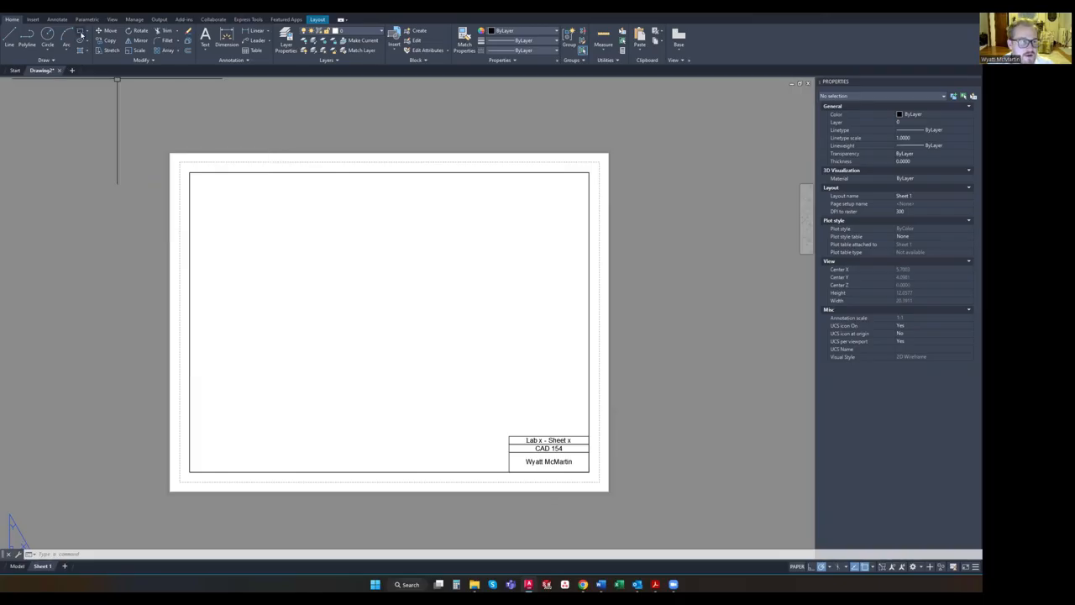
Draw an 11 by 8.5 rectangle around the sheet using the Dimensions option, with its lower-left corner at -.25,-.25
{"action": "left_click", "coordinate": [79, 31]}
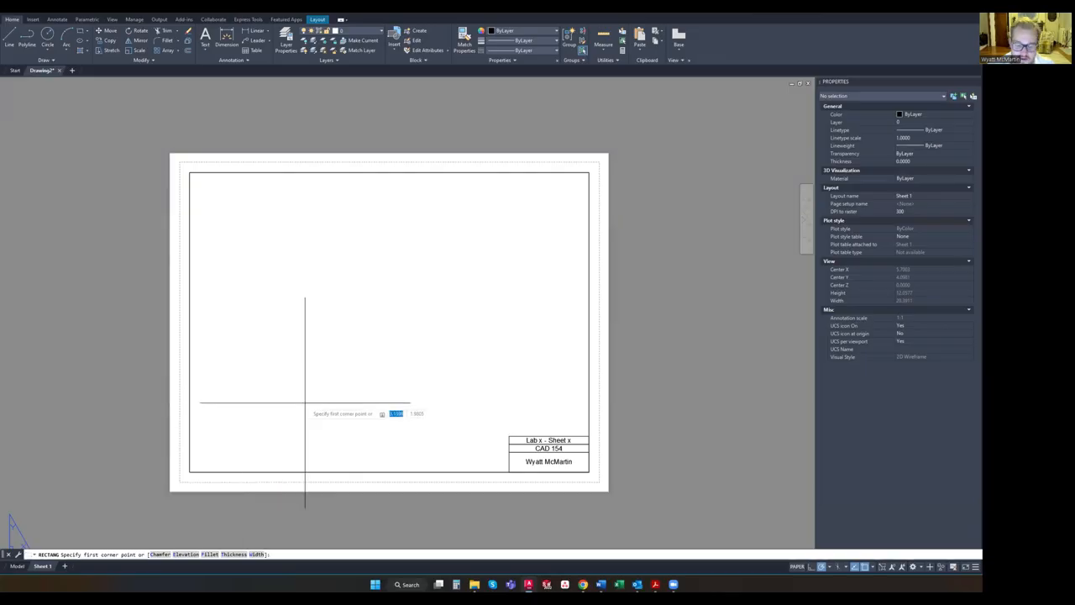
{"action": "type", "text": "1.25"}
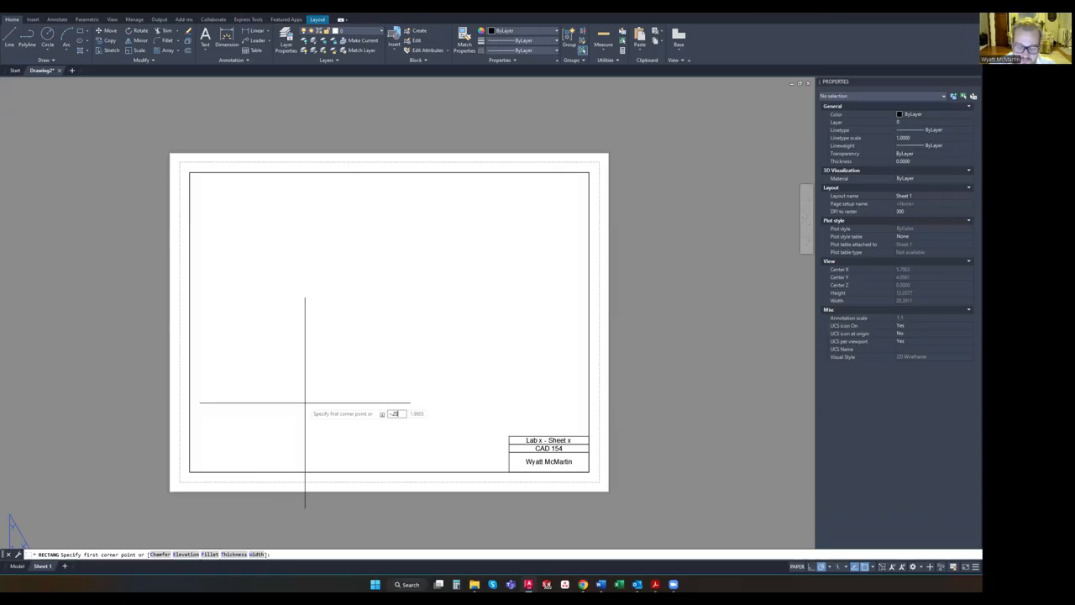
{"action": "key", "text": "Tab"}
{"action": "type", "text": "1"}
{"action": "key", "text": "Return"}
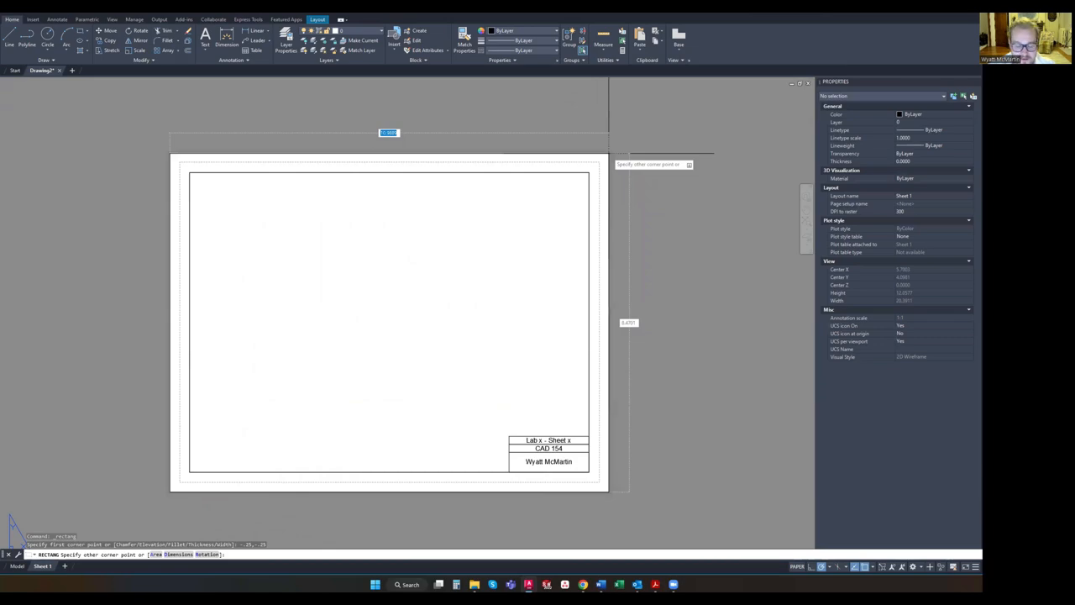
{"action": "type", "text": "d"}
{"action": "key", "text": "Return"}
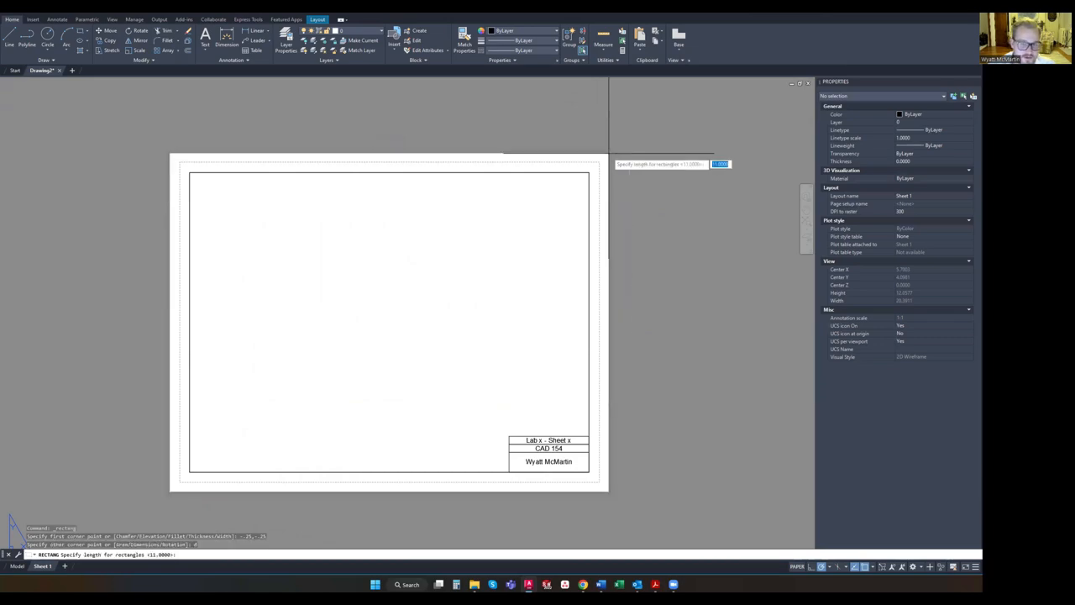
{"action": "type", "text": "11"}
{"action": "key", "text": "Return"}
{"action": "type", "text": "8"}
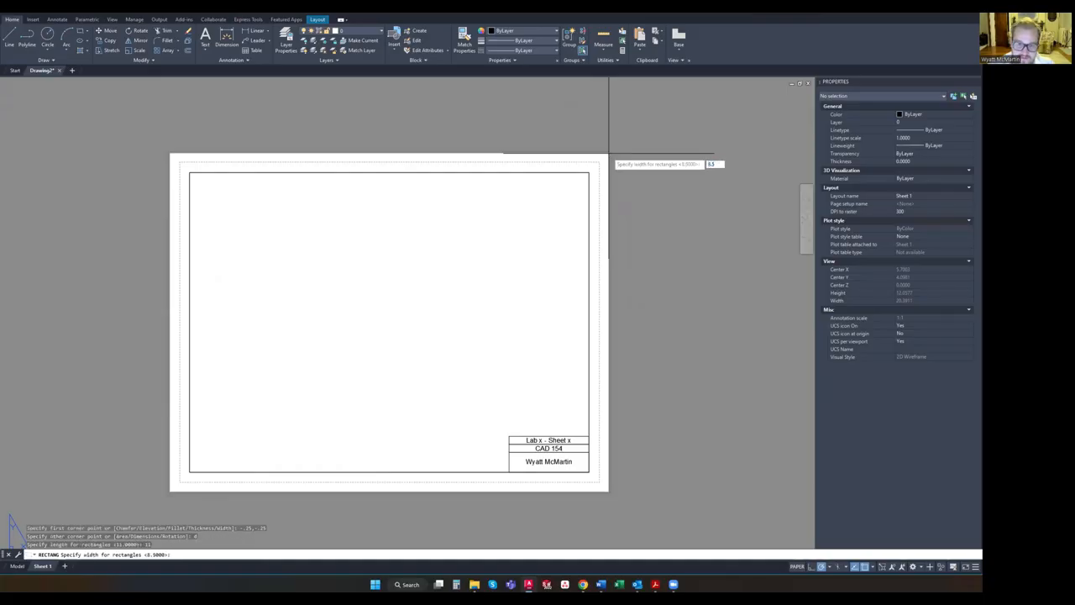
{"action": "type", "text": ".5"}
{"action": "key", "text": "Return"}
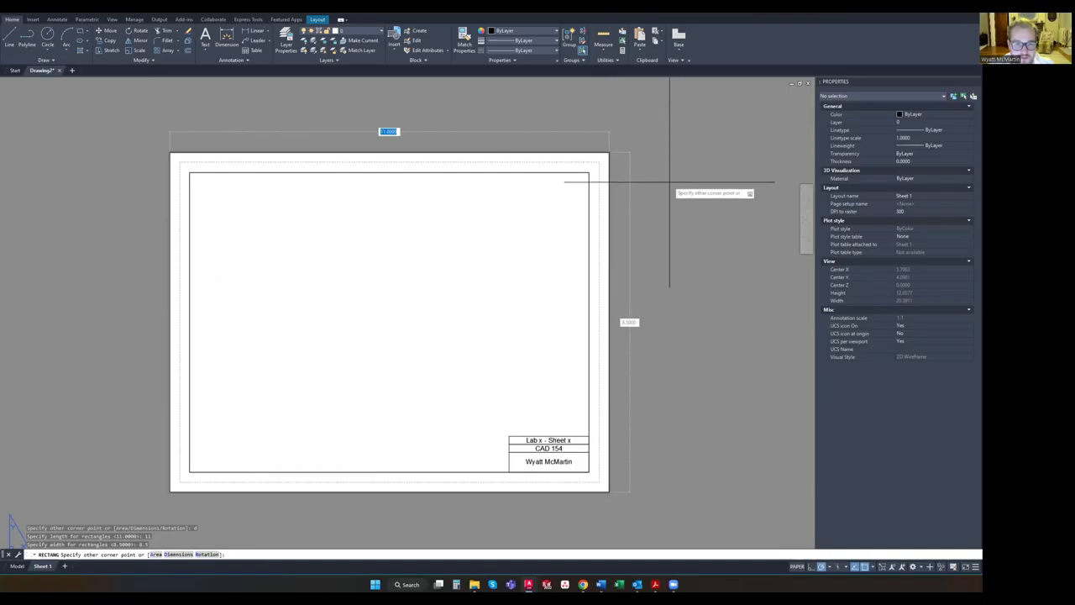
{"action": "scroll", "coordinate": [151, 305], "scroll_direction": "down", "scroll_amount": 2}
{"action": "middle_click_drag", "start_coordinate": [151, 305], "coordinate": [548, 219]}
{"action": "scroll", "coordinate": [548, 219], "scroll_direction": "down", "scroll_amount": 2}
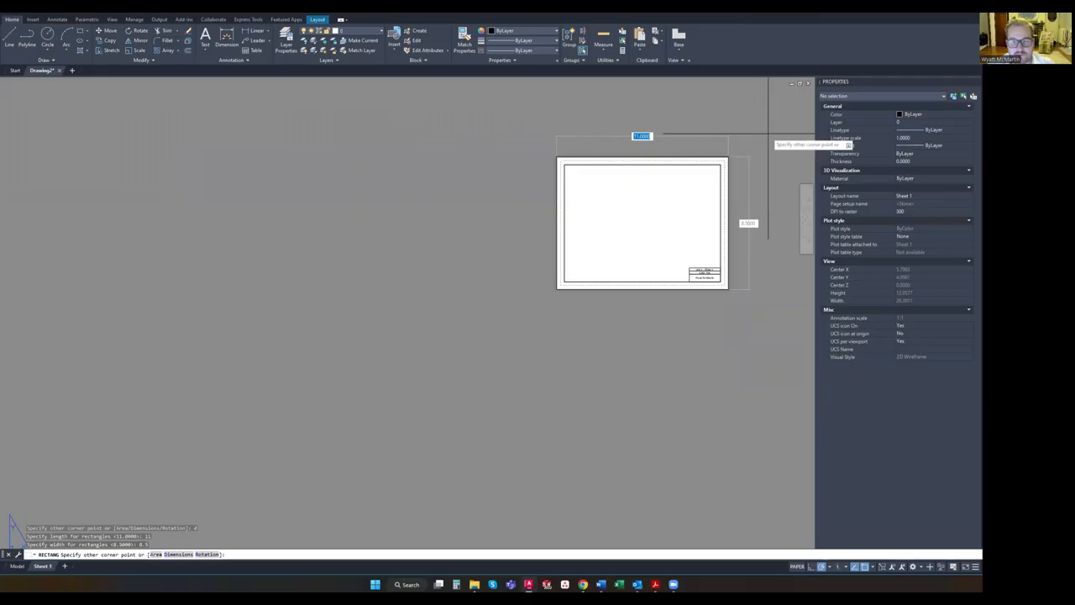
{"action": "left_click", "coordinate": [771, 132]}
Move the 11 by 8.5 sheet-edge rectangle to the Defpoints layer and clear the selection
{"action": "scroll", "coordinate": [708, 175], "scroll_direction": "up", "scroll_amount": 2}
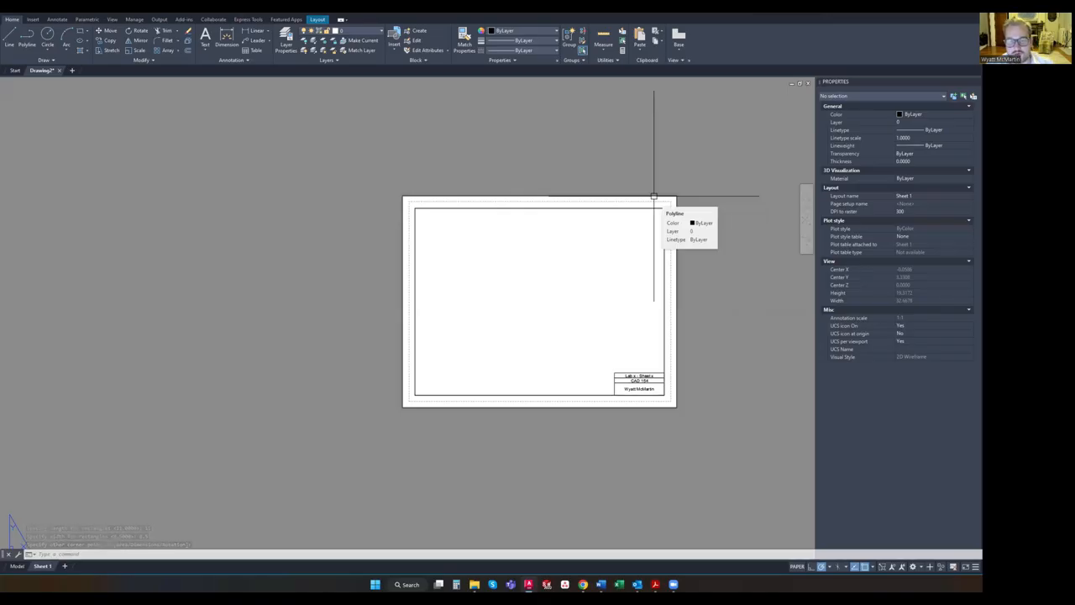
{"action": "left_click", "coordinate": [723, 175]}
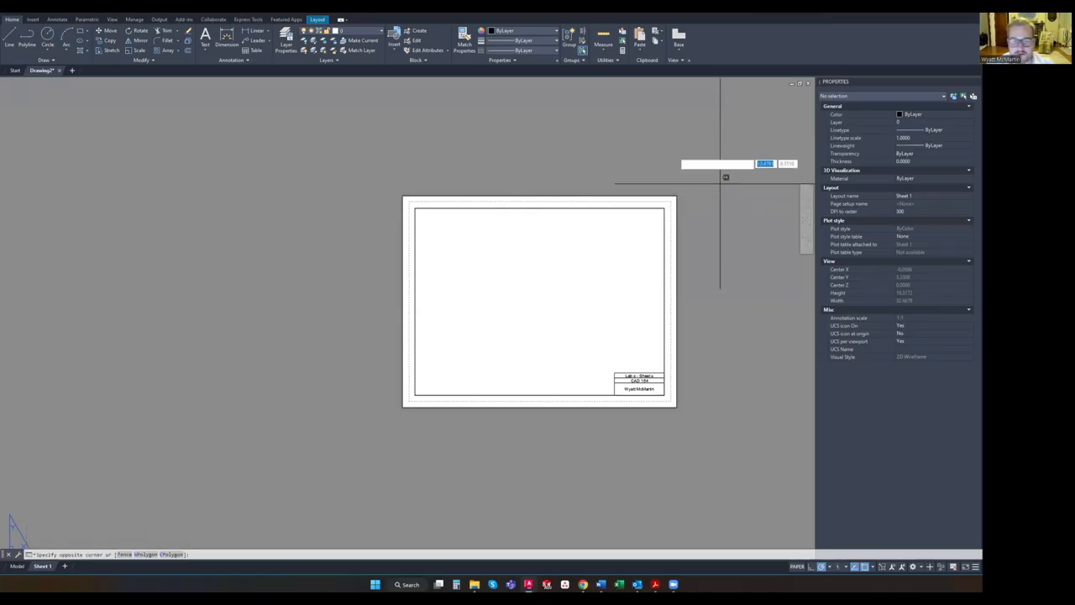
{"action": "left_click", "coordinate": [668, 195]}
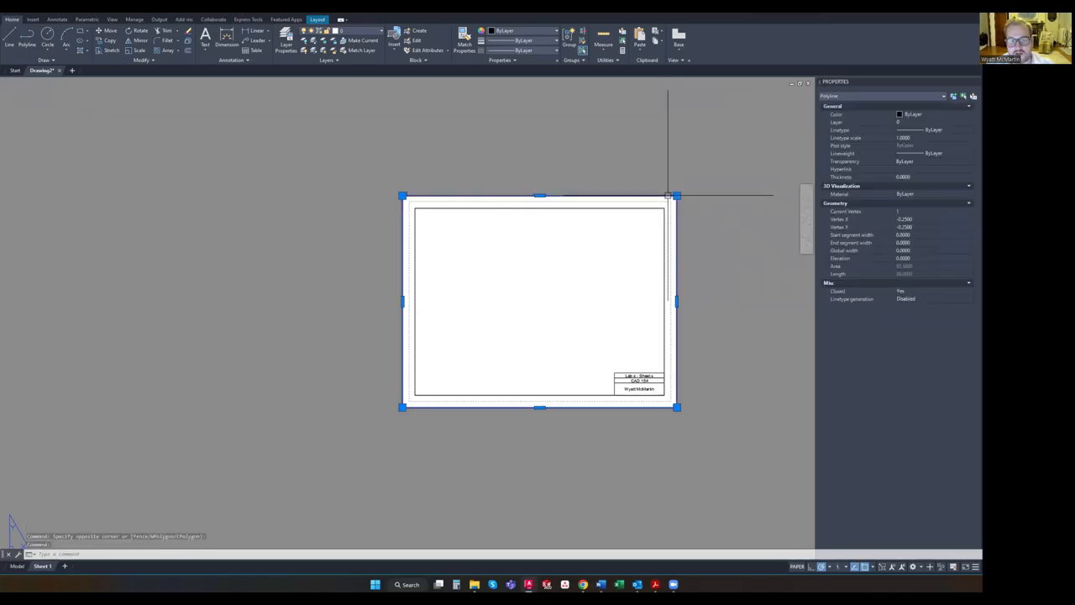
{"action": "left_click", "coordinate": [368, 33]}
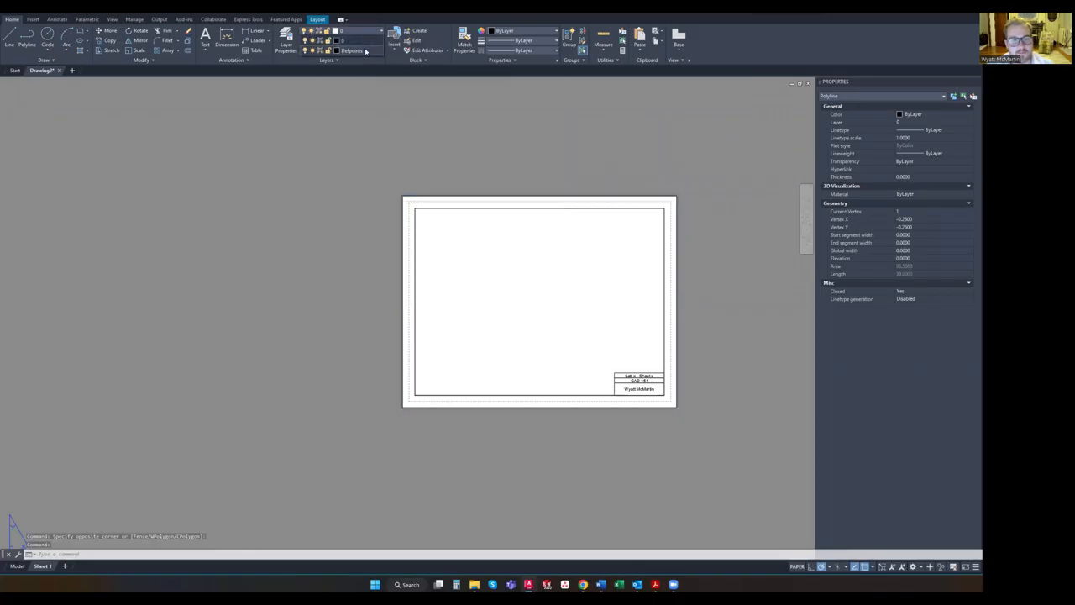
{"action": "left_click", "coordinate": [365, 51]}
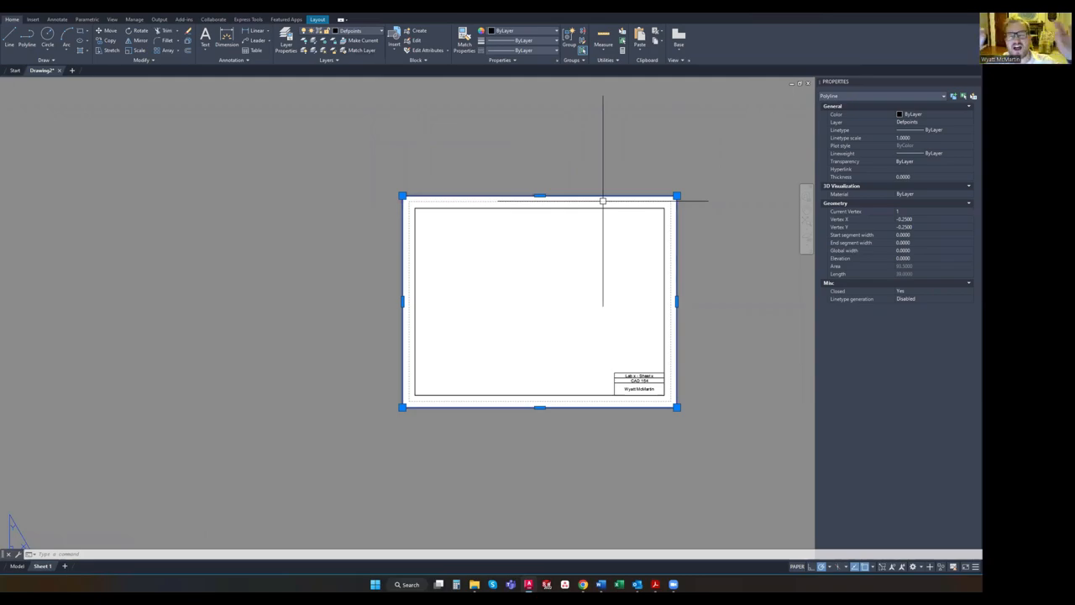
{"action": "key", "text": "Escape"}
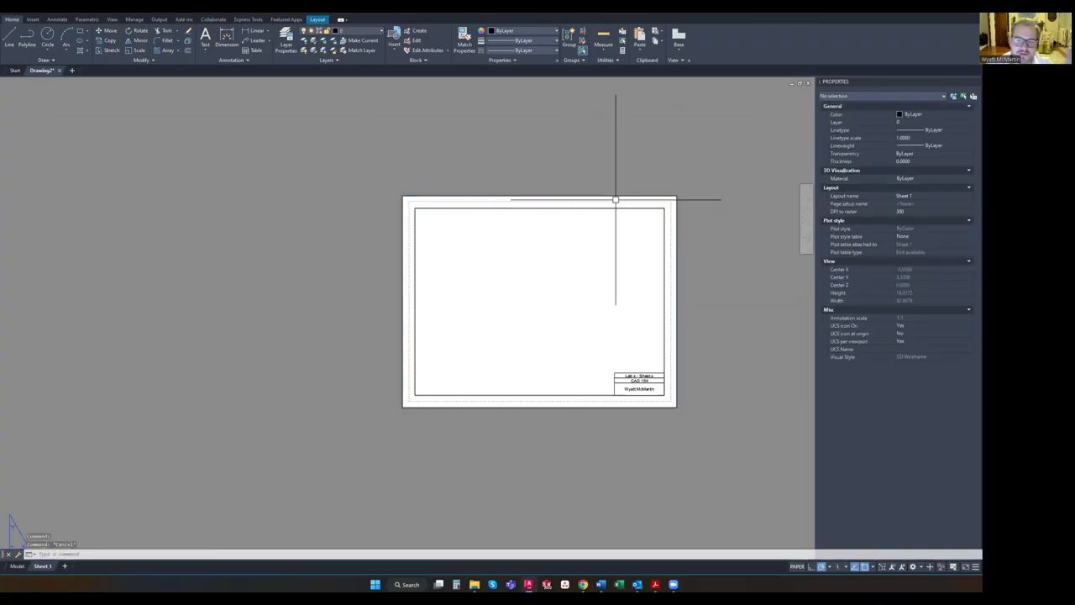
Select the rectangle along the sheet edge to inspect its layer
{"action": "middle_click", "coordinate": [565, 255]}
{"action": "middle_click", "coordinate": [565, 255]}
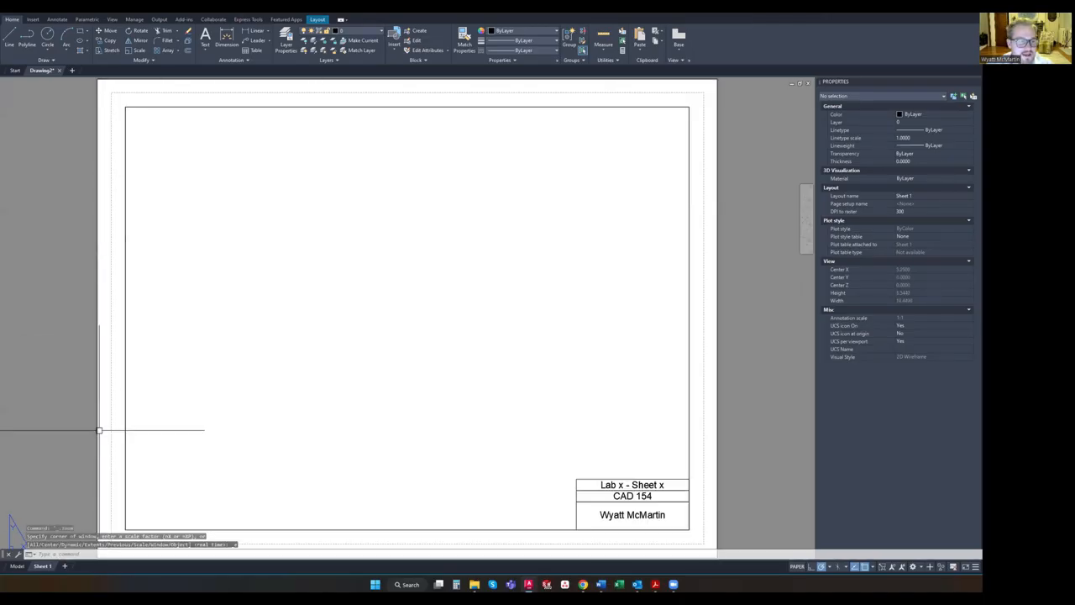
{"action": "left_click", "coordinate": [113, 81]}
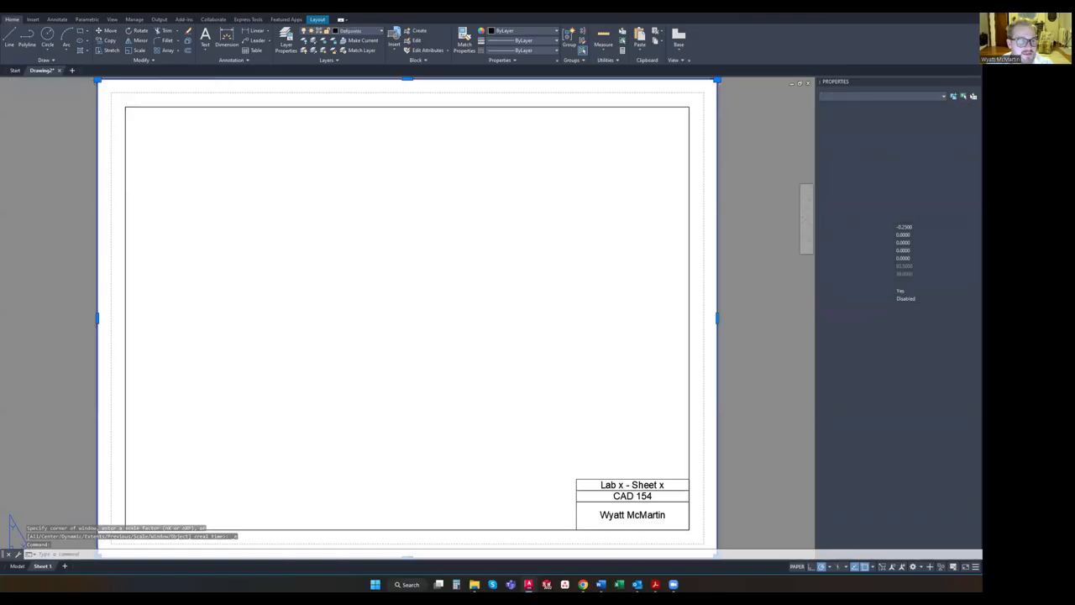
Clear the selection of the sheet-edge rectangle and fit the whole sheet in view
{"action": "key", "text": "Escape"}
{"action": "middle_click_drag", "start_coordinate": [276, 192], "coordinate": [283, 163]}
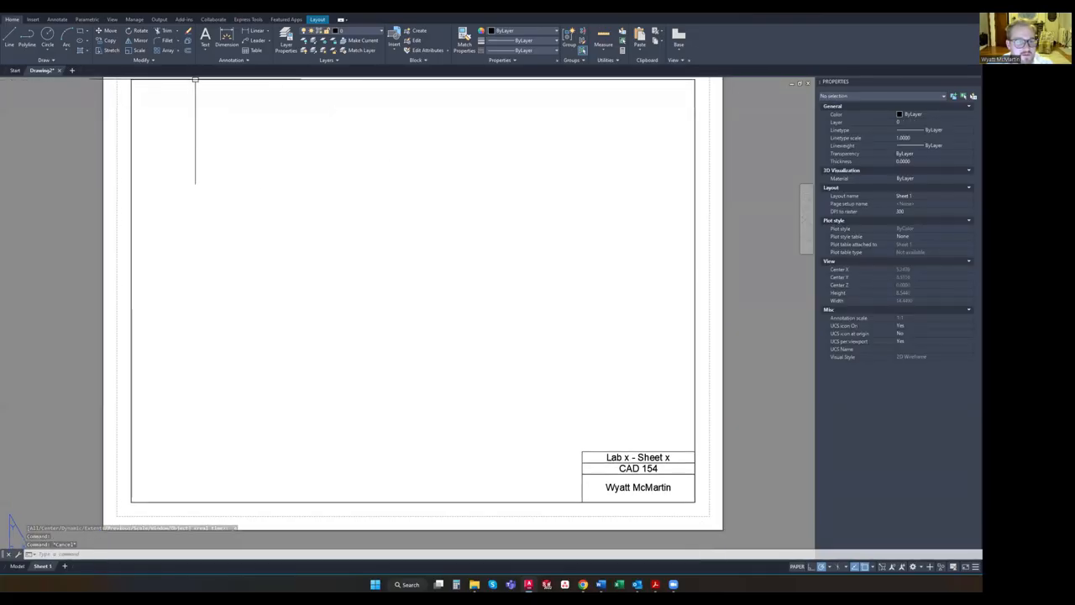
{"action": "middle_click", "coordinate": [390, 181]}
{"action": "middle_click", "coordinate": [390, 181]}
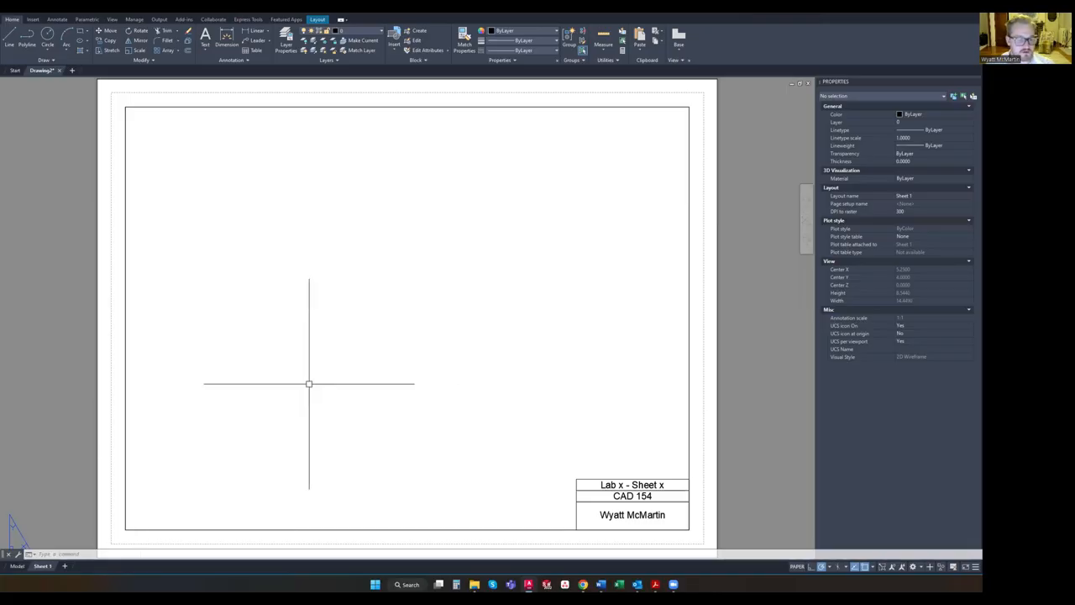
Save the drawing as CAD154 - Titleblock - AutoCAD.dwg in the CAD154 - Course (Master) folder, replacing the existing file
{"action": "key", "text": "ctrl+s"}
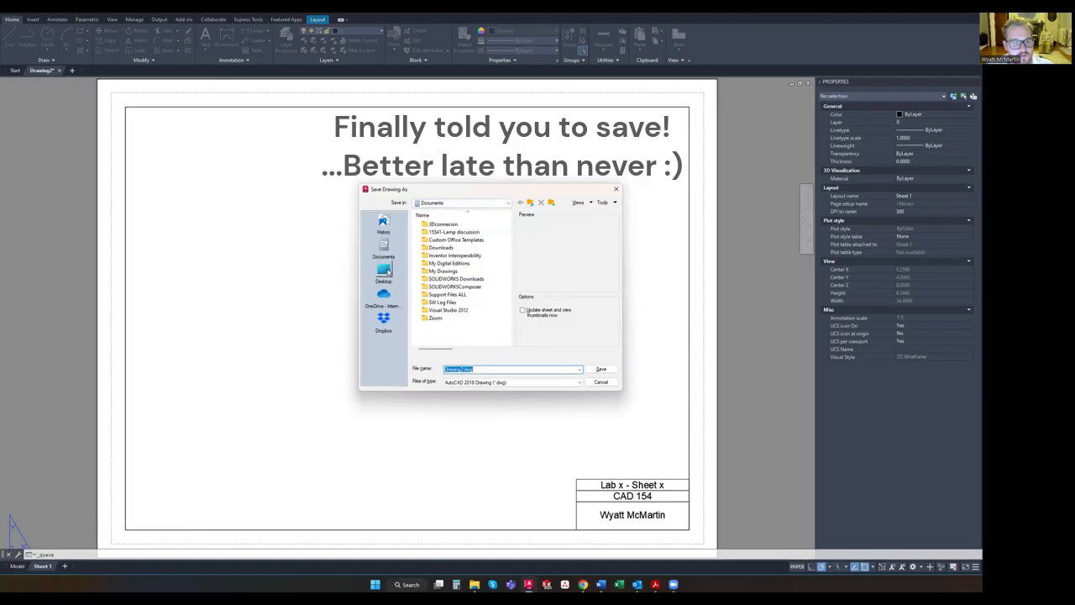
{"action": "key", "text": "Escape"}
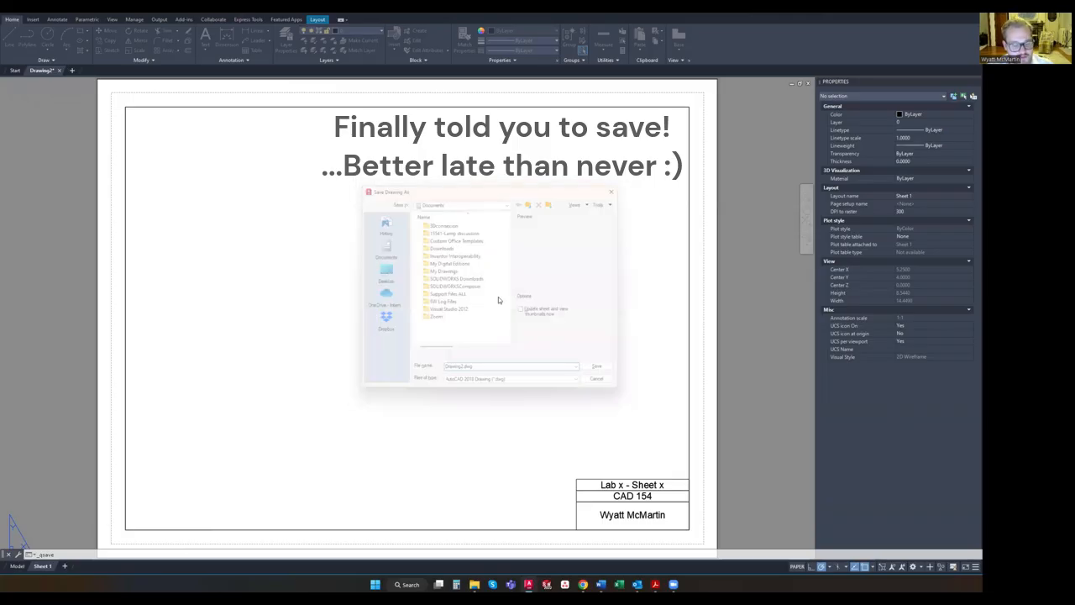
{"action": "key", "text": "ctrl+s"}
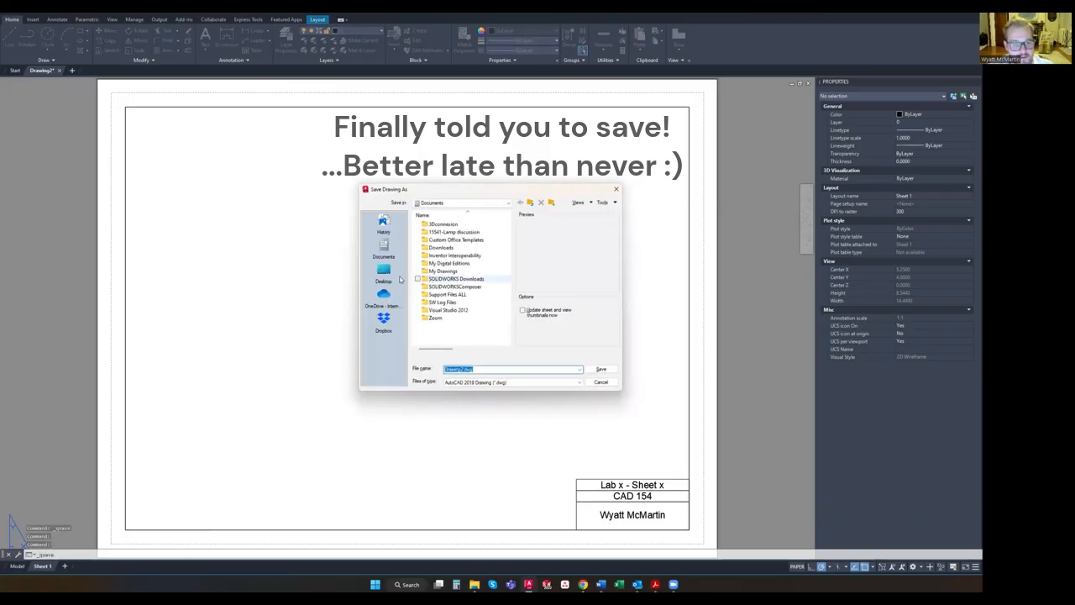
{"action": "left_click", "coordinate": [384, 270]}
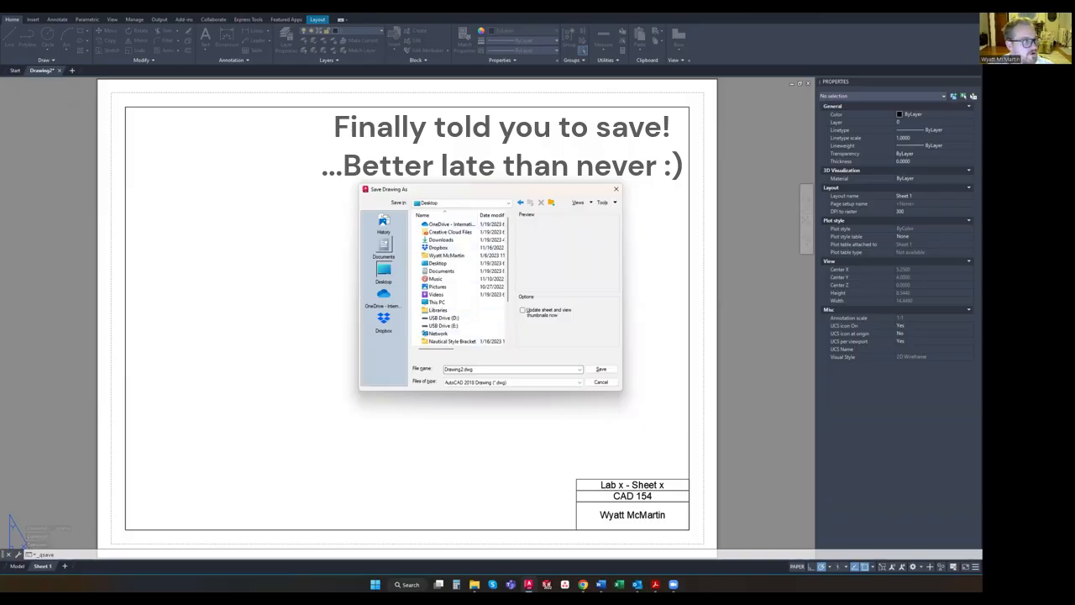
{"action": "scroll", "coordinate": [454, 325], "scroll_direction": "down", "scroll_amount": 3}
{"action": "double_click", "coordinate": [438, 294]}
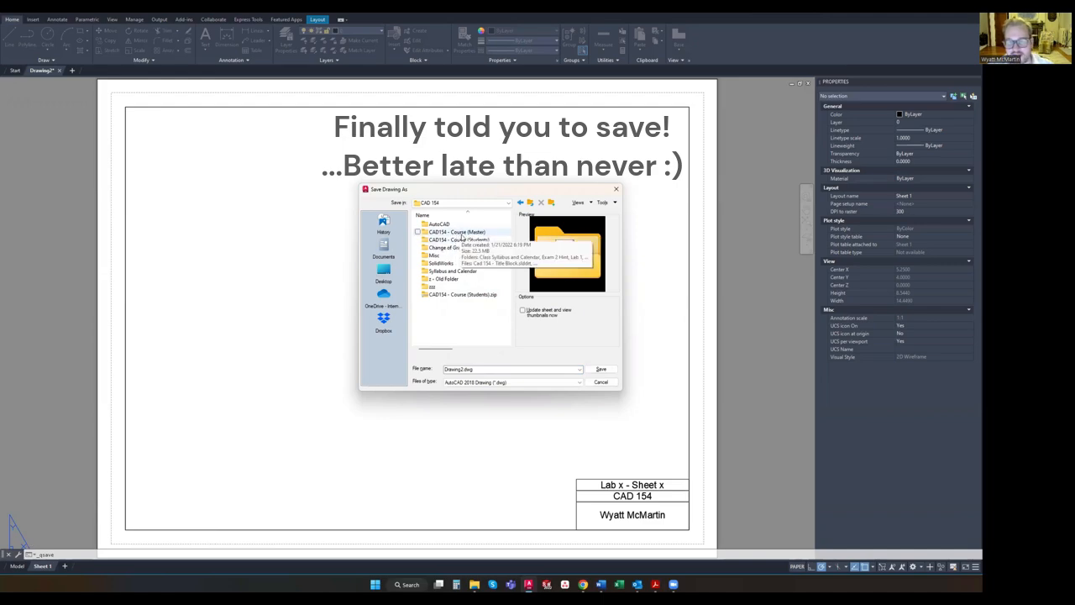
{"action": "double_click", "coordinate": [460, 234]}
{"action": "scroll", "coordinate": [455, 307], "scroll_direction": "down", "scroll_amount": 1}
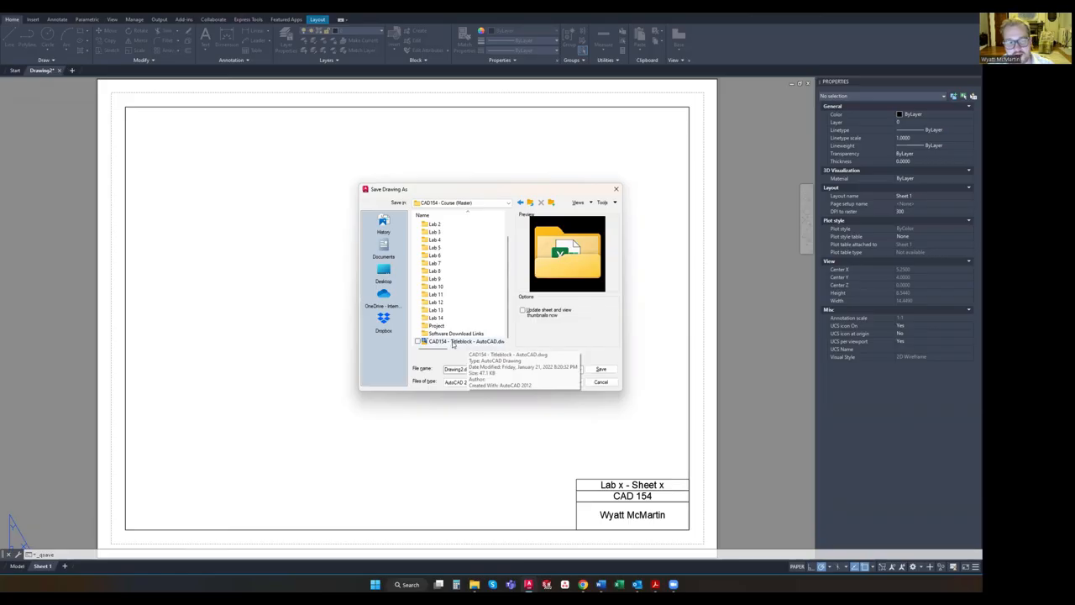
{"action": "left_click", "coordinate": [453, 342]}
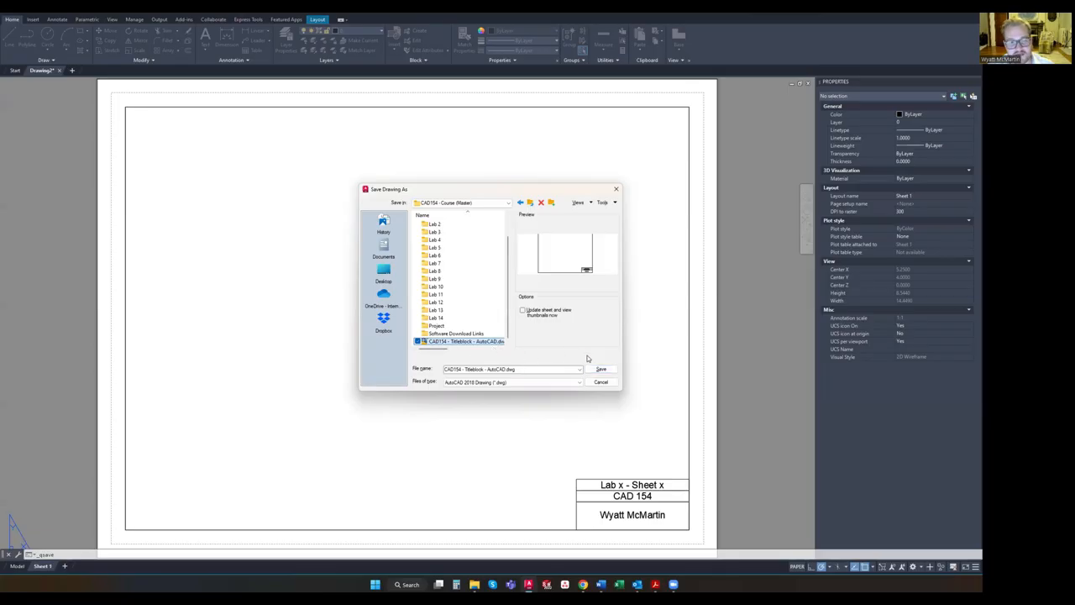
{"action": "left_click", "coordinate": [601, 369]}
{"action": "left_click", "coordinate": [477, 313]}
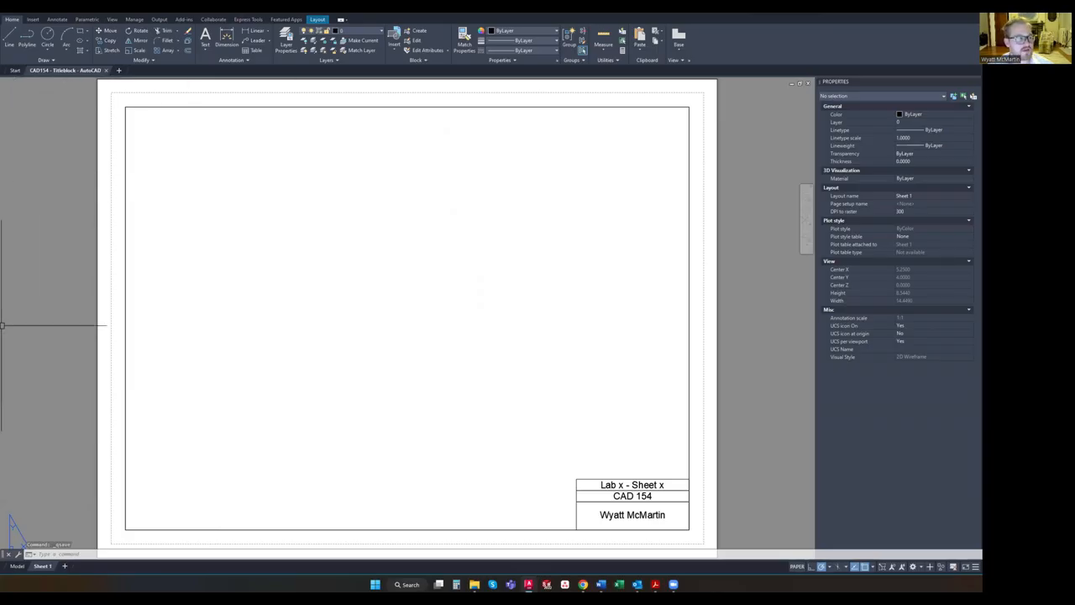
Check the saved title block file in File Explorer and return to AutoCAD
{"action": "key", "text": "alt+Tab"}
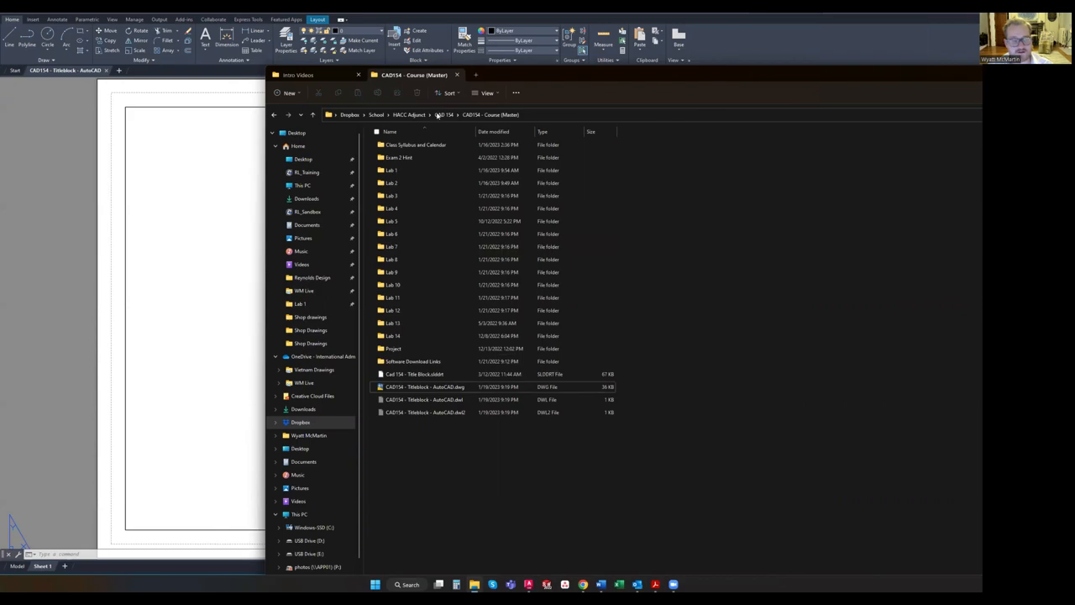
{"action": "key", "text": "alt+Tab"}
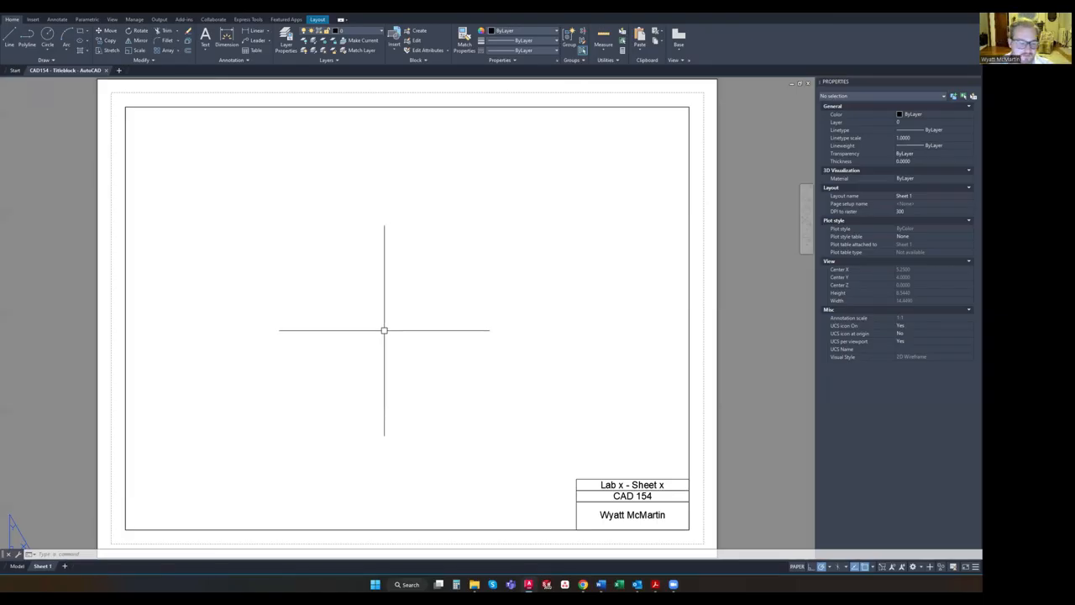
Preview the plot of Sheet 1 with the HACC Titleblock page setup to check the border's position on the paper
{"action": "right_click", "coordinate": [47, 568]}
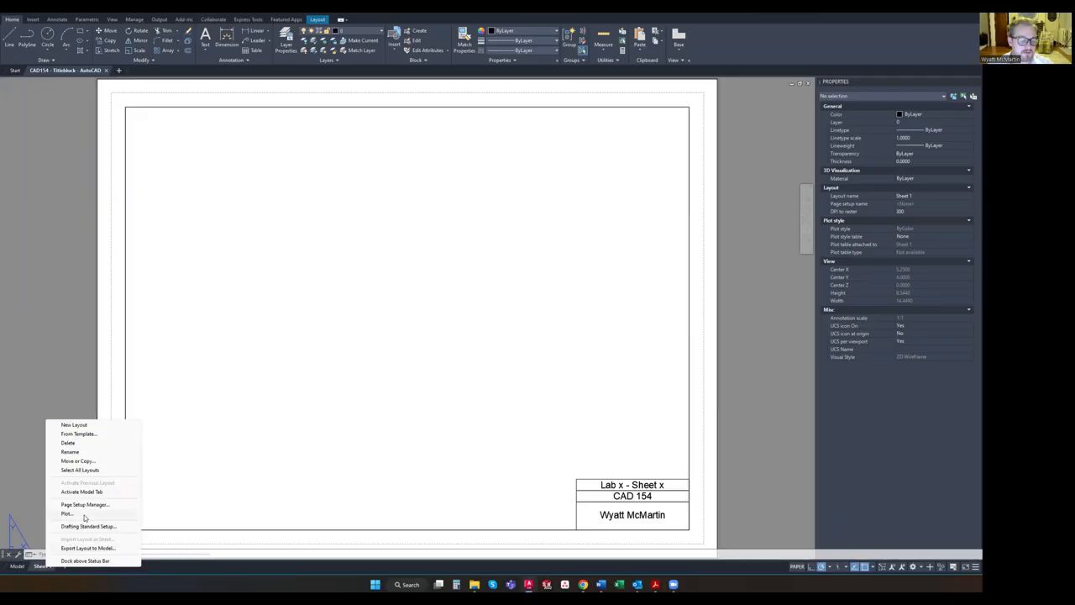
{"action": "left_click", "coordinate": [204, 472]}
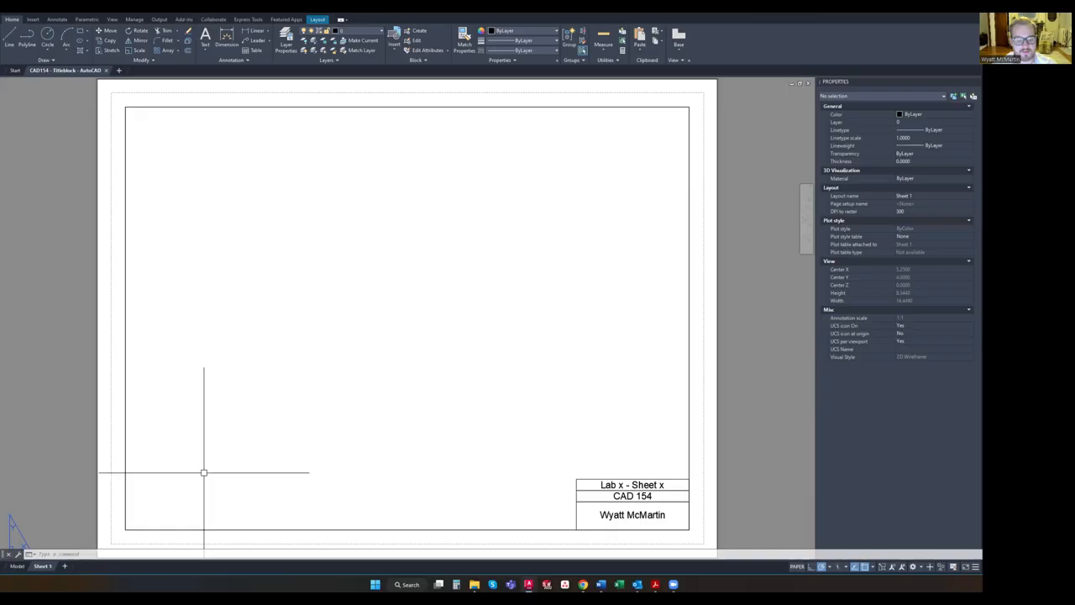
{"action": "key", "text": "ctrl+p"}
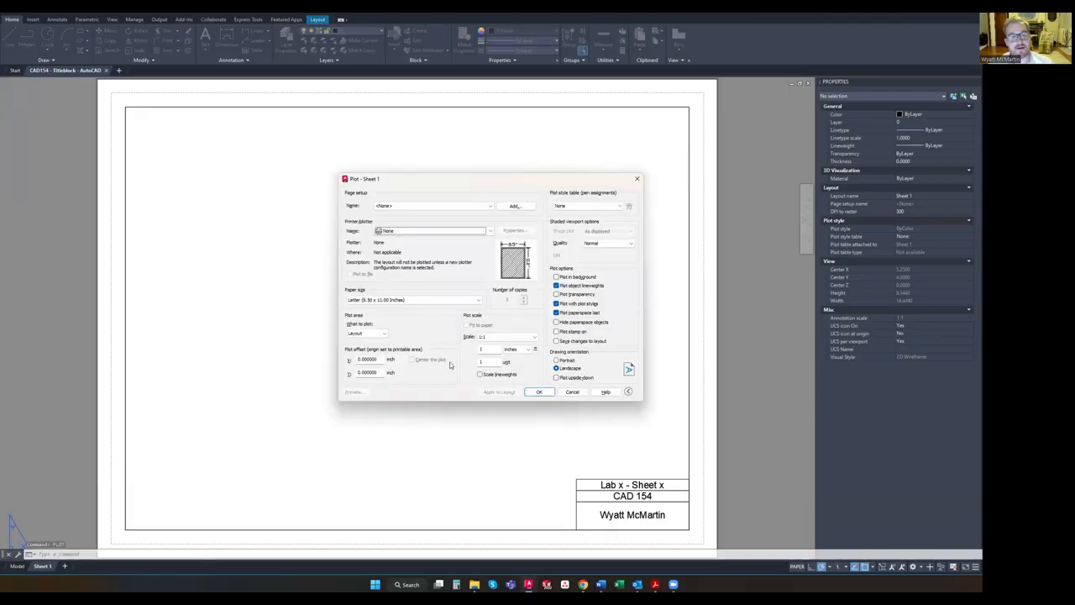
{"action": "left_click", "coordinate": [427, 207]}
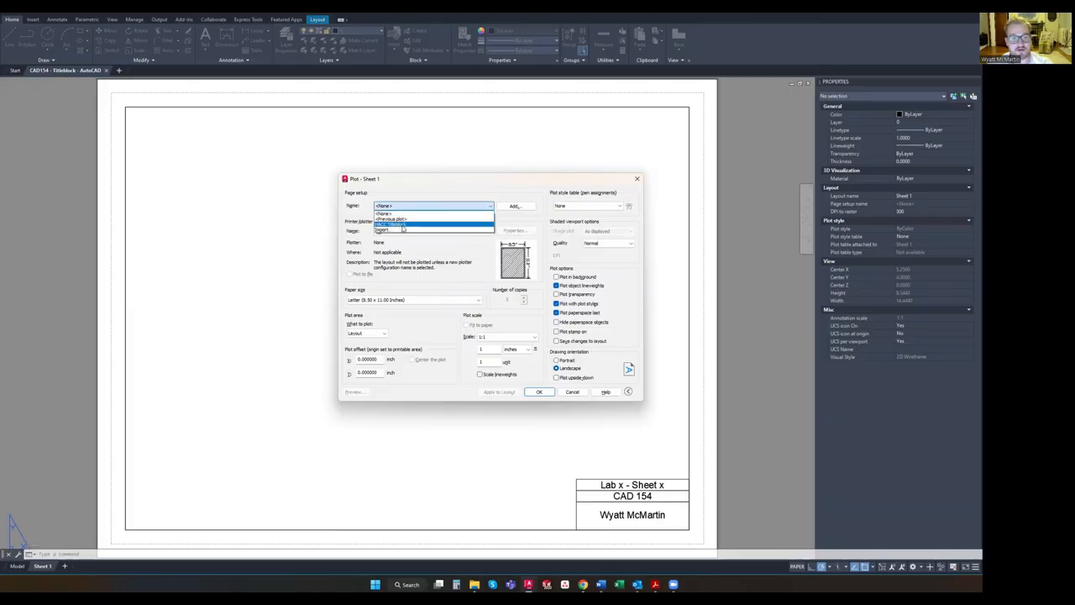
{"action": "left_click", "coordinate": [404, 225]}
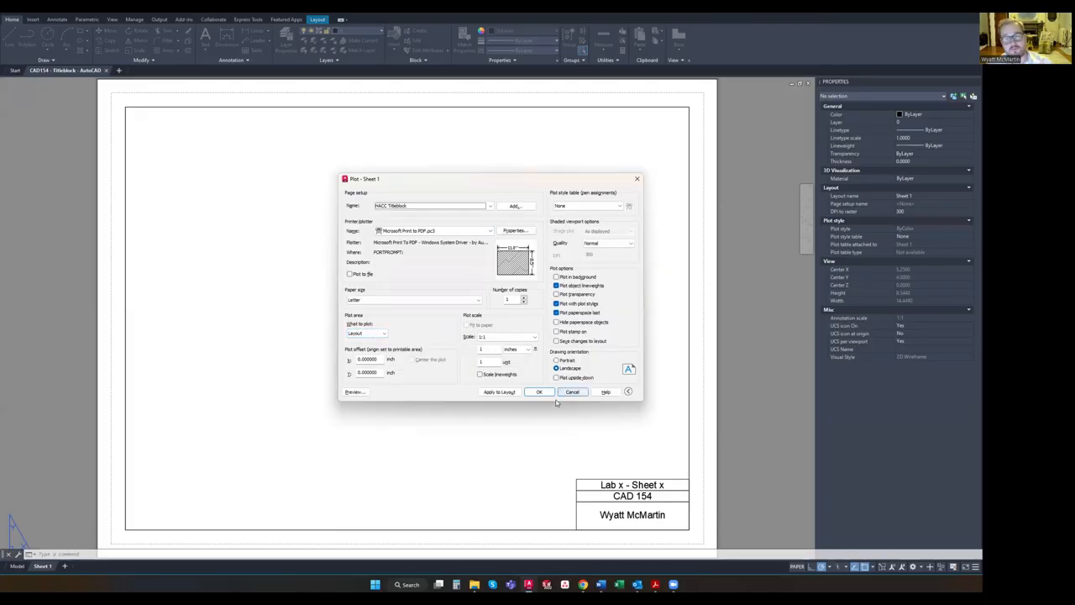
{"action": "left_click", "coordinate": [355, 393]}
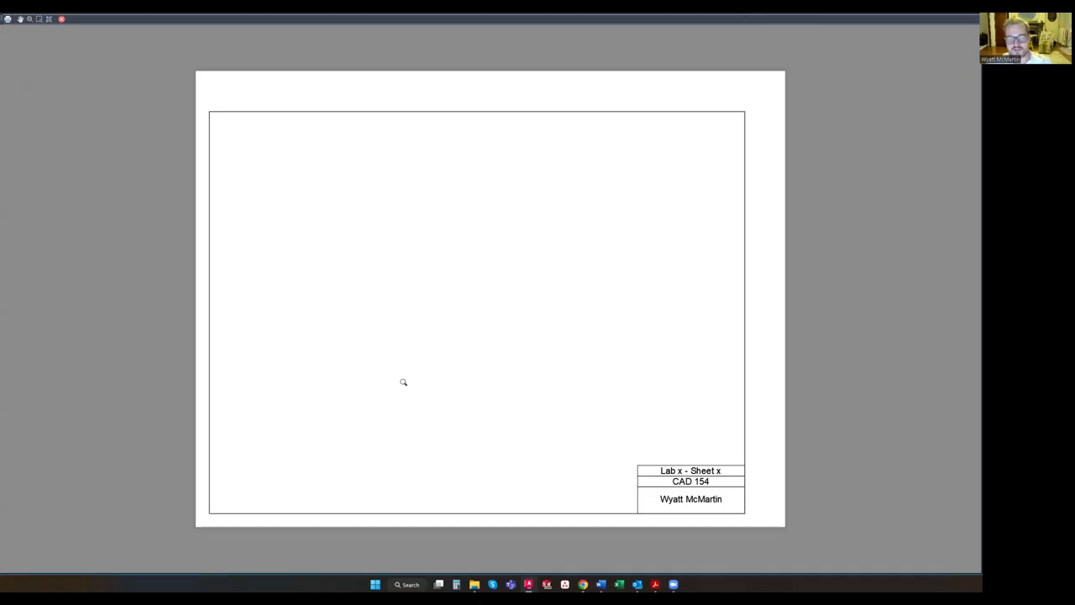
{"action": "right_click", "coordinate": [213, 511]}
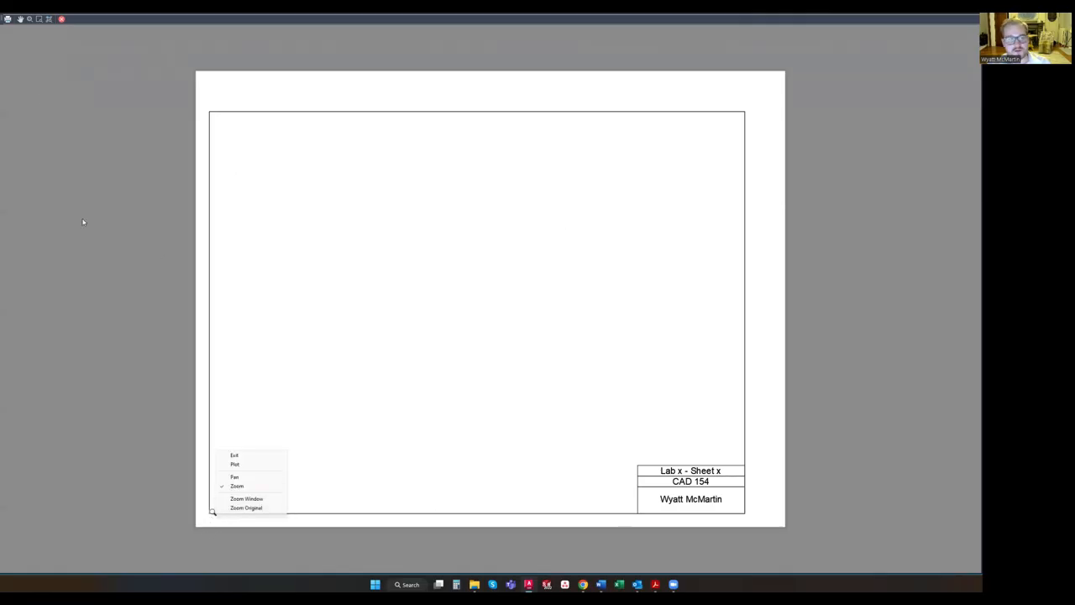
{"action": "left_click", "coordinate": [368, 346]}
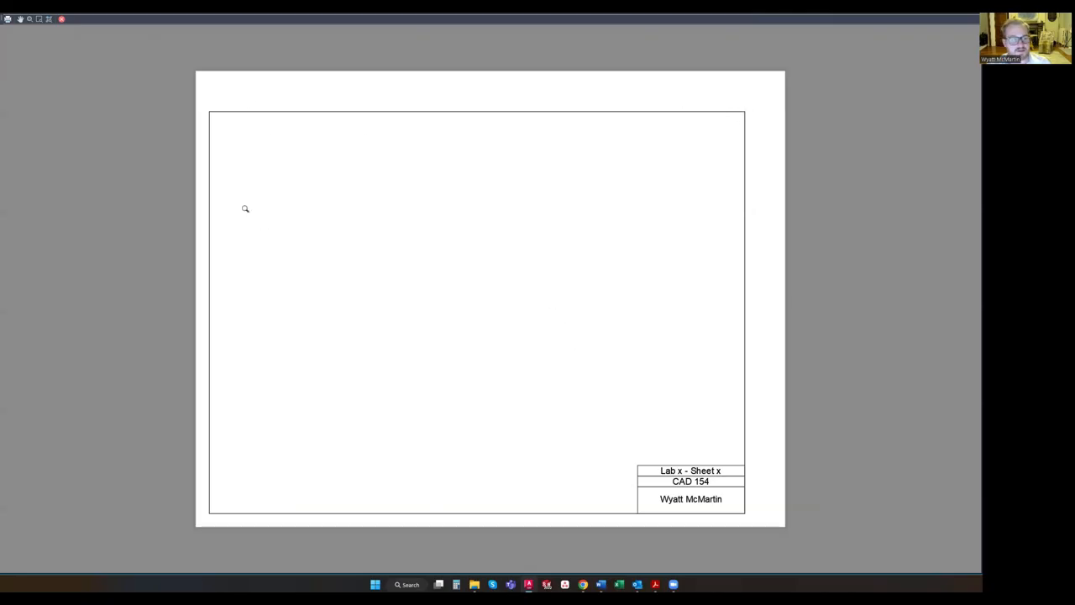
{"action": "left_click", "coordinate": [61, 19]}
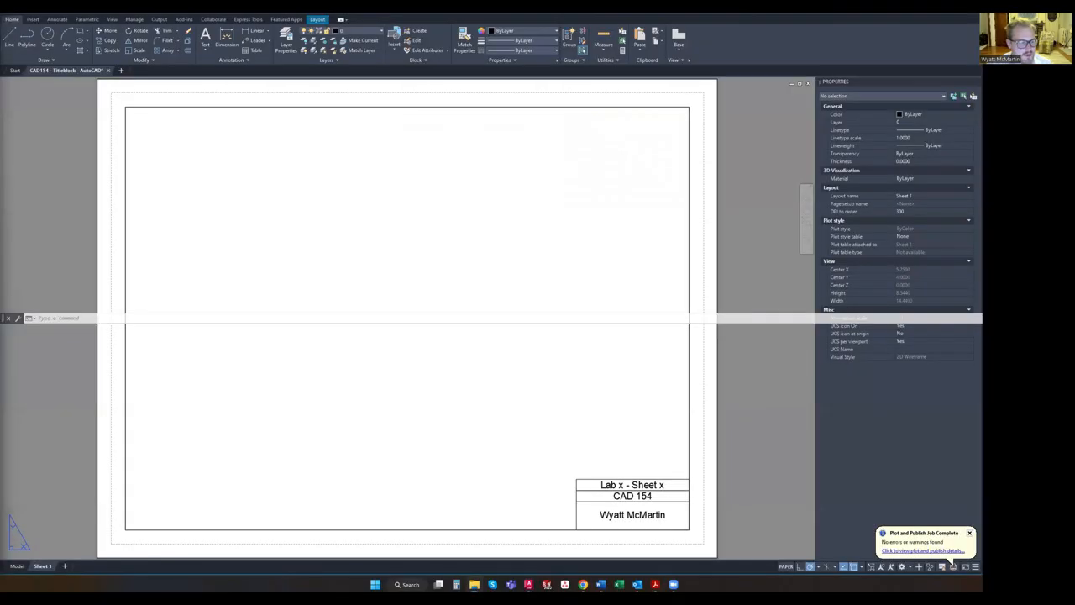
Dock the floating command line back along the lower edge of the drawing area
{"action": "mouse_move", "coordinate": [6, 320]}
{"action": "left_mouse_down"}
{"action": "mouse_move", "coordinate": [134, 284]}
{"action": "mouse_move", "coordinate": [106, 271]}
{"action": "mouse_move", "coordinate": [67, 463]}
{"action": "mouse_move", "coordinate": [11, 553]}
{"action": "left_mouse_up"}
{"action": "left_click", "coordinate": [406, 322]}
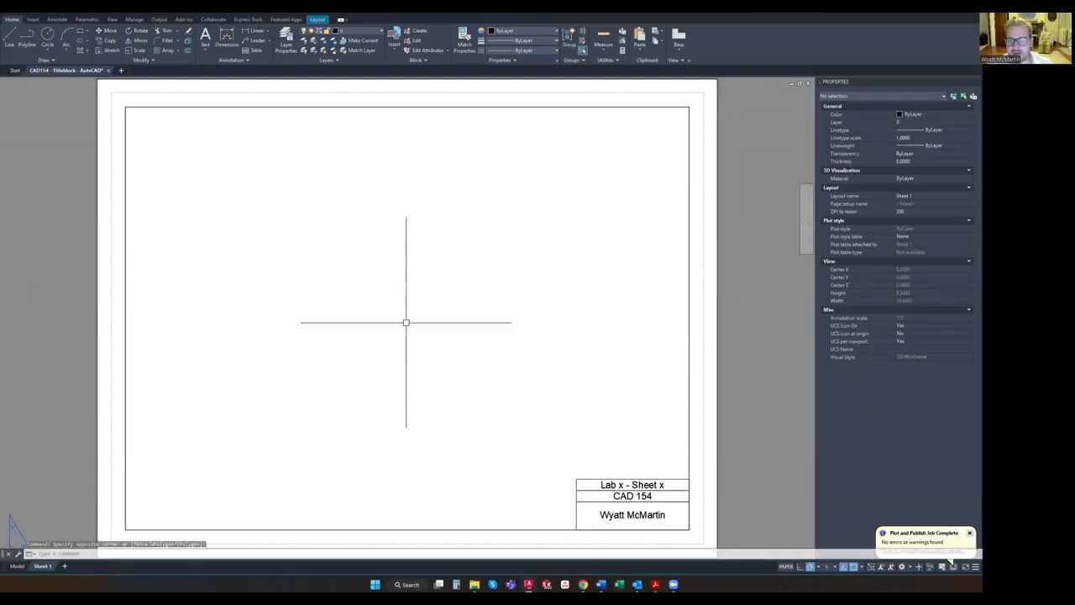
Modify the HACC Titleblock page setup with a plot offset of .25 inch in both X and Y
{"action": "right_click", "coordinate": [43, 567]}
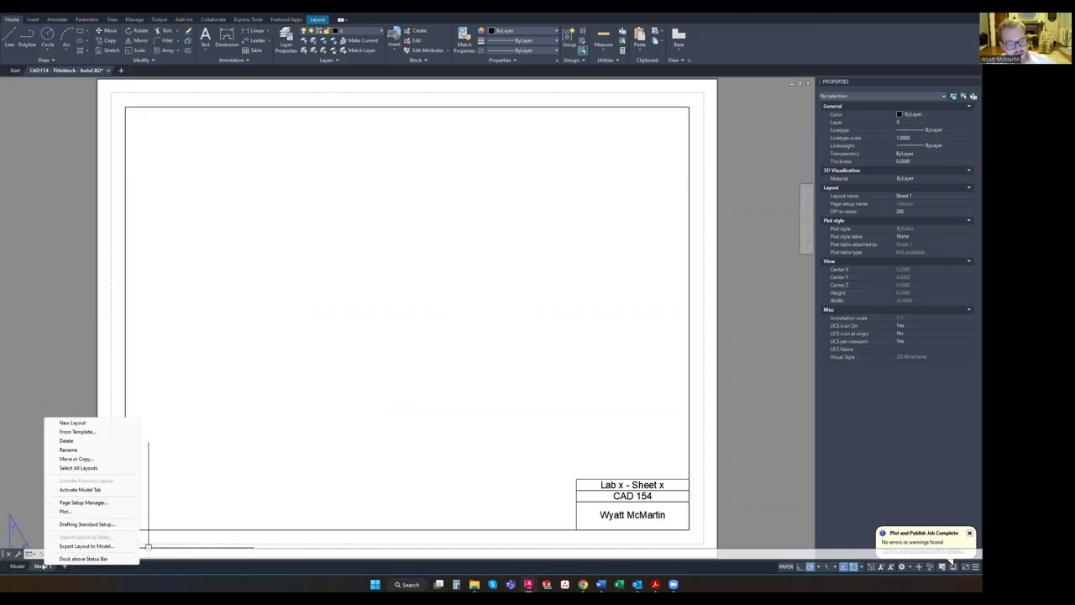
{"action": "left_click", "coordinate": [76, 502]}
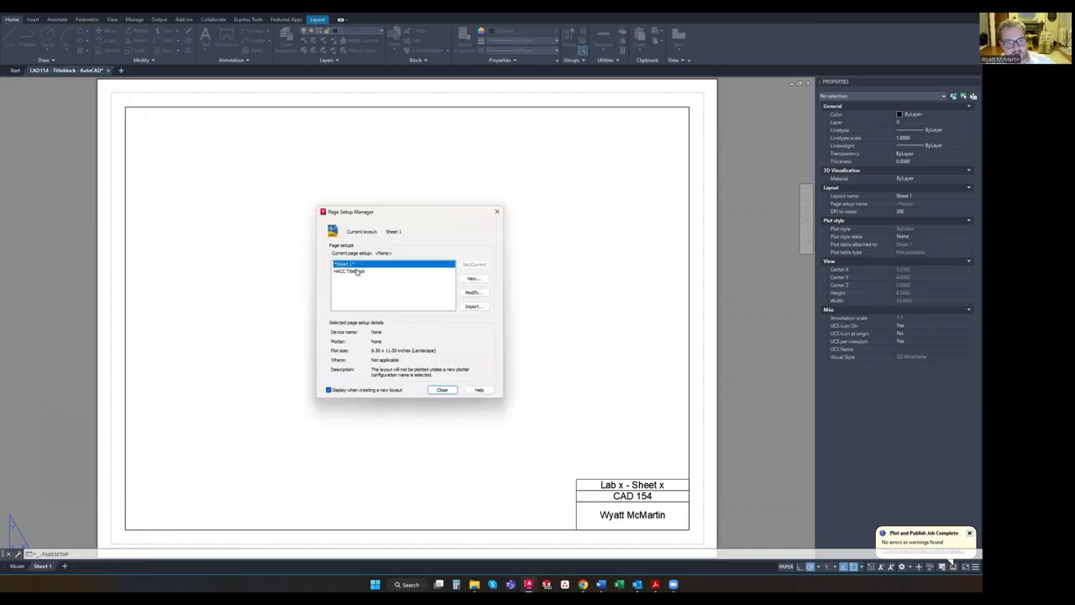
{"action": "left_click", "coordinate": [356, 271]}
{"action": "left_click", "coordinate": [474, 292]}
{"action": "double_click", "coordinate": [299, 373]}
{"action": "type", "text": ".25"}
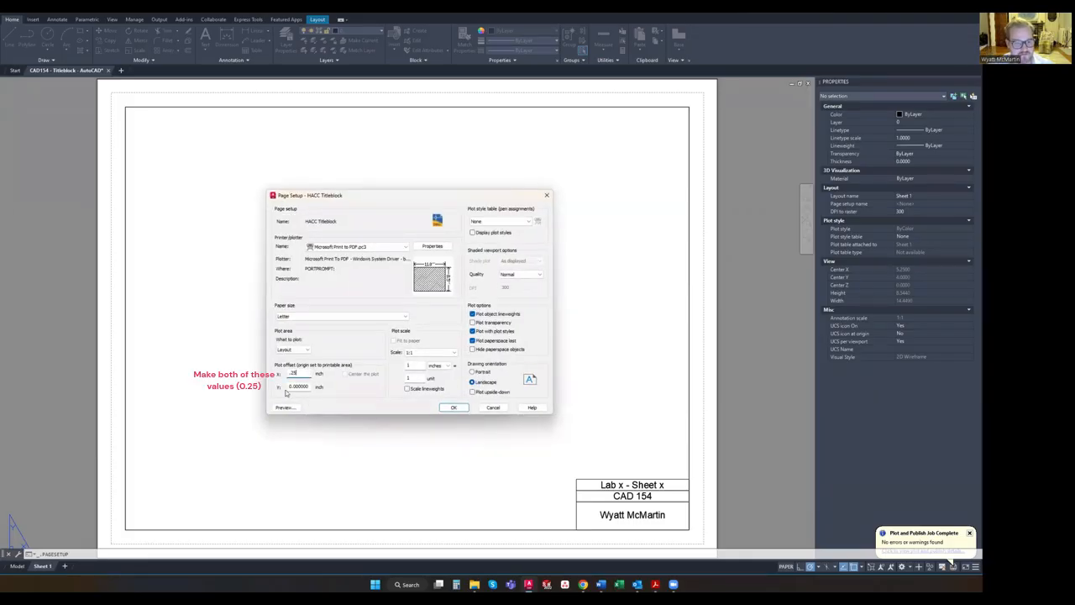
{"action": "double_click", "coordinate": [299, 386]}
{"action": "type", "text": ".25"}
Preview the HACC Titleblock plot, then accept the page setup changes and save the drawing
{"action": "left_click", "coordinate": [285, 406]}
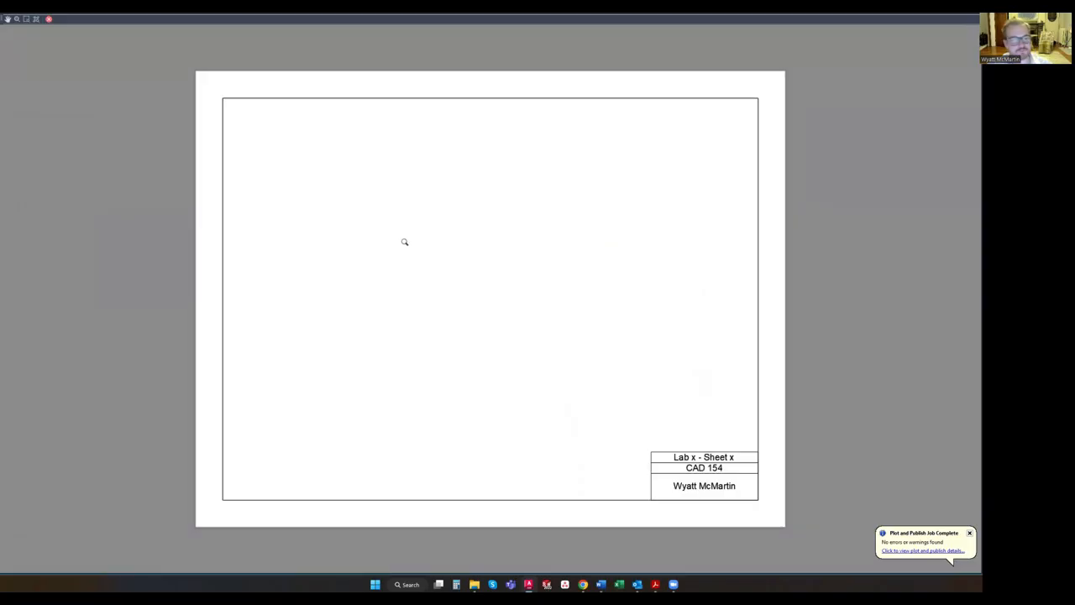
{"action": "left_click", "coordinate": [49, 18]}
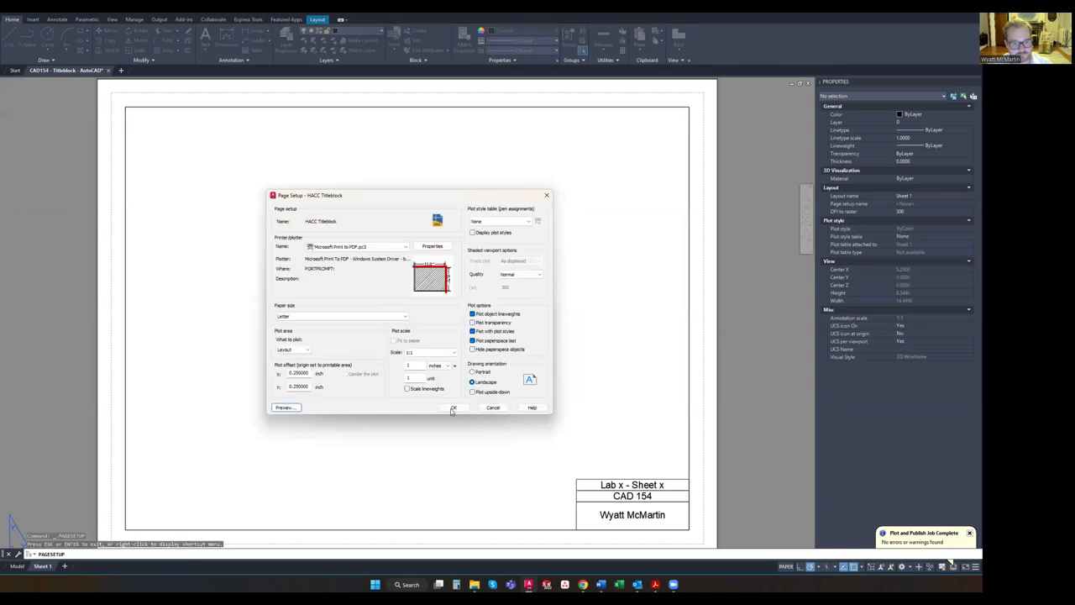
{"action": "left_click", "coordinate": [453, 407]}
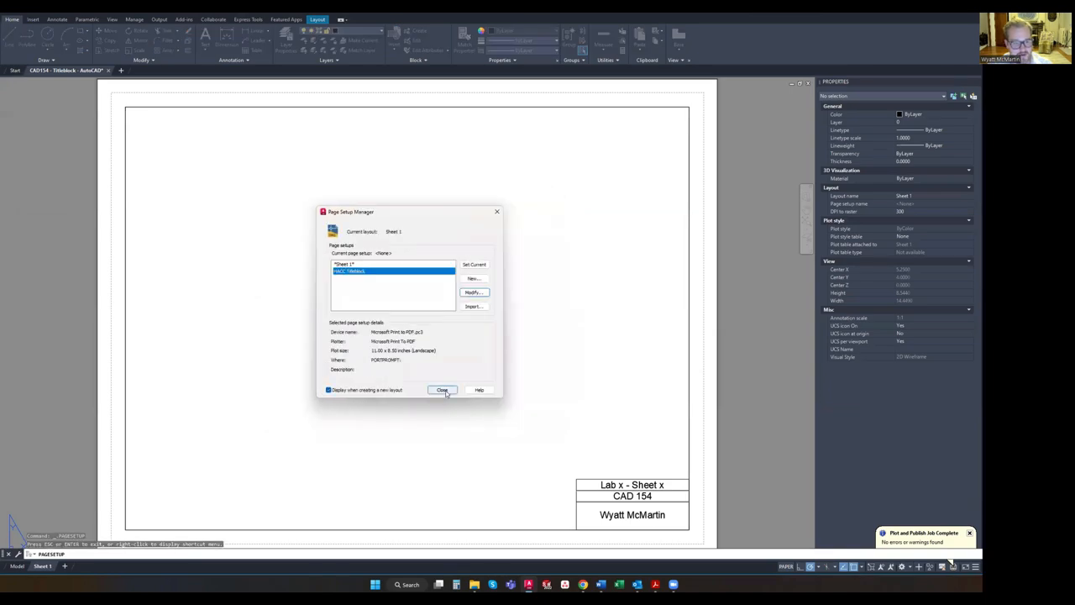
{"action": "left_click", "coordinate": [444, 391]}
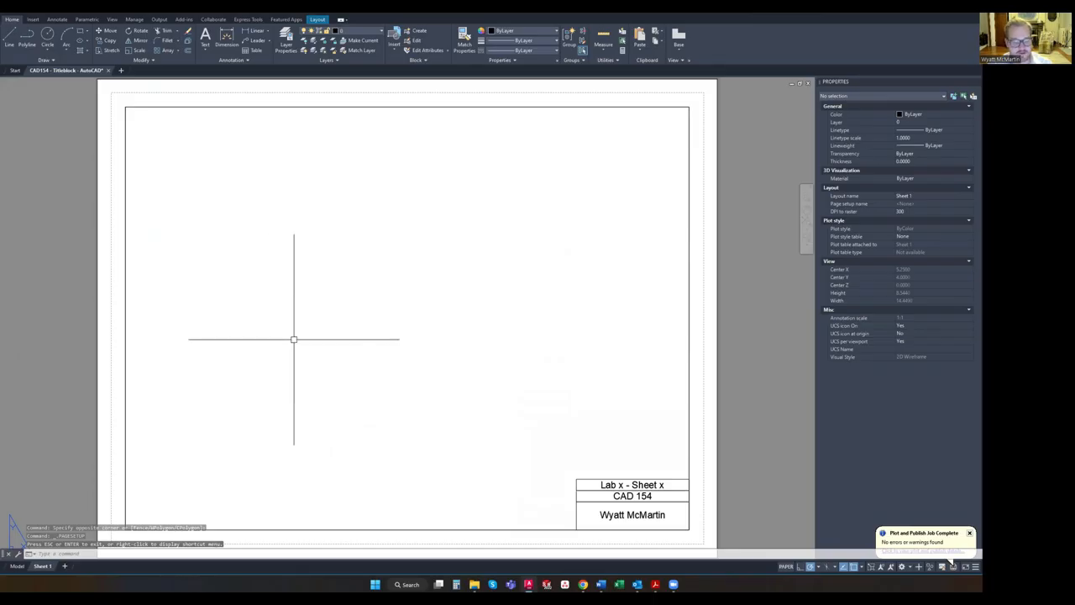
{"action": "key", "text": "ctrl+s"}
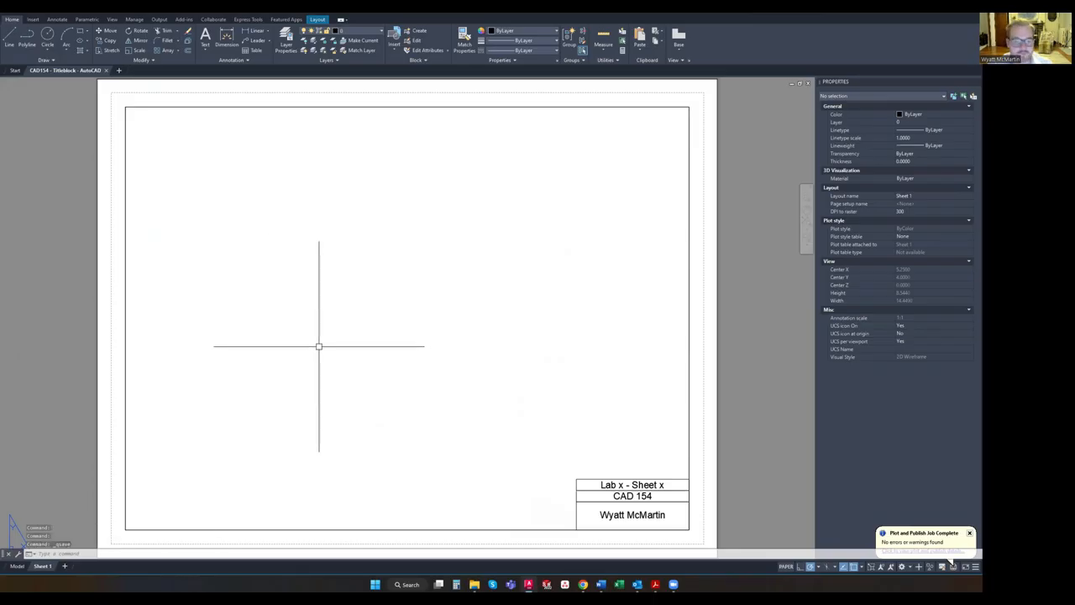
Inspect the rectangle in model space, clear its selection and return to the Sheet 1 layout
{"action": "left_click", "coordinate": [17, 566]}
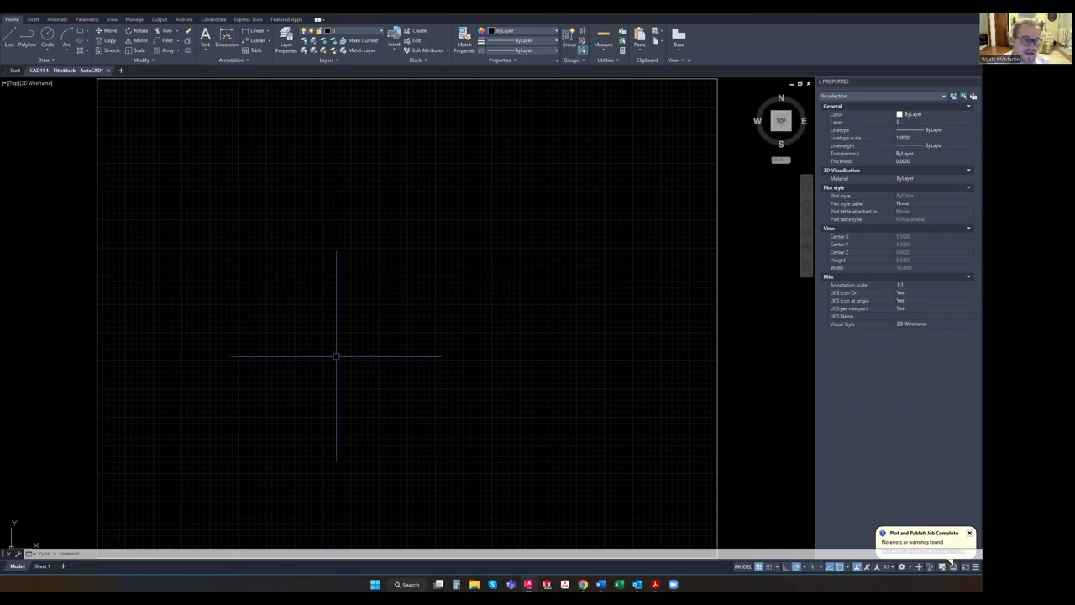
{"action": "left_click", "coordinate": [755, 340]}
{"action": "left_click", "coordinate": [617, 265]}
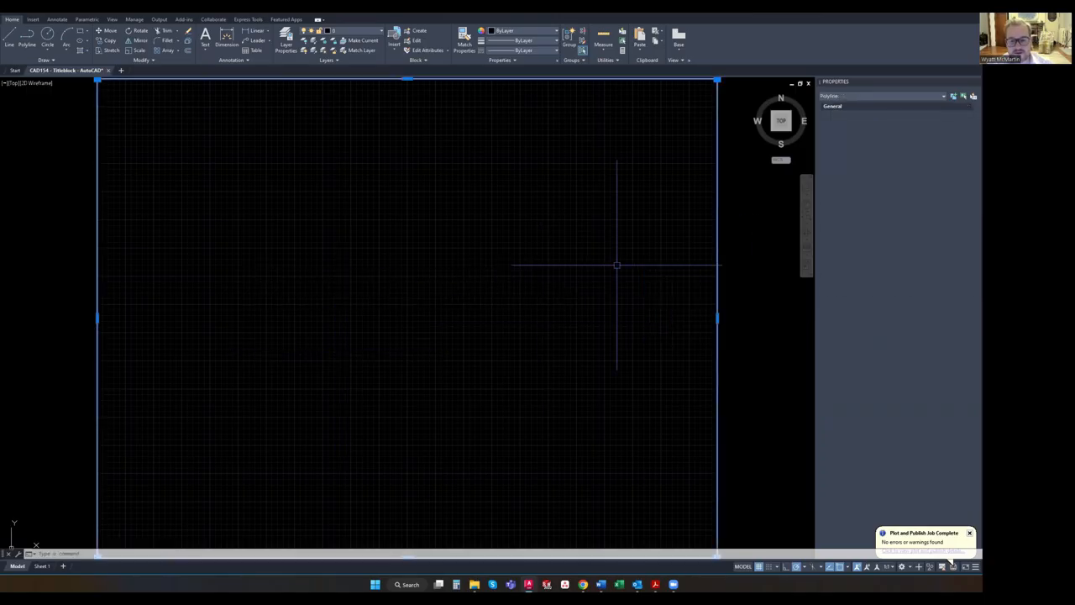
{"action": "key", "text": "Escape"}
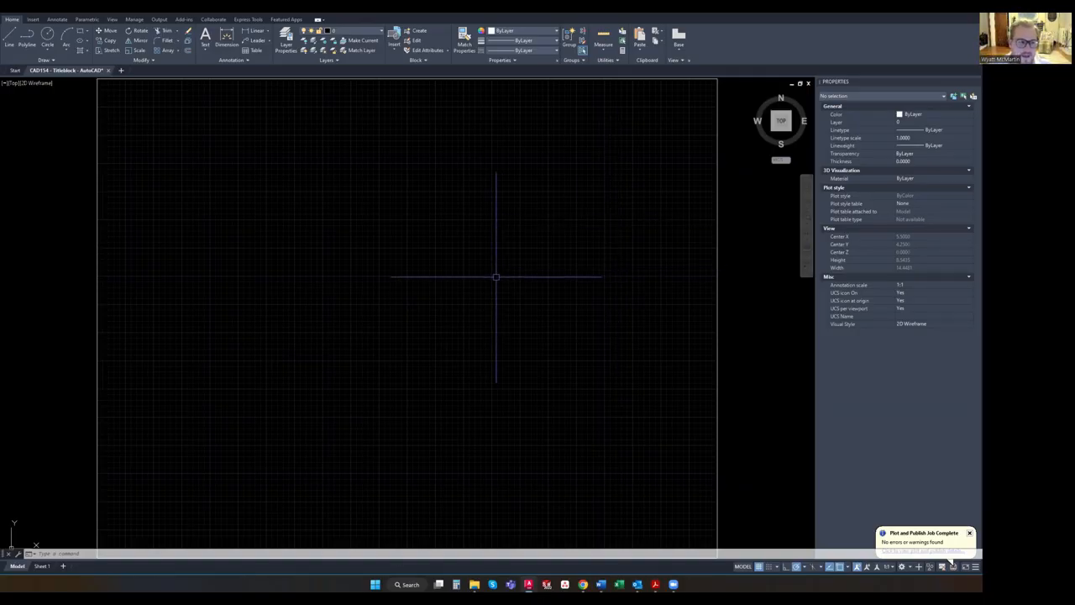
{"action": "left_click", "coordinate": [42, 567]}
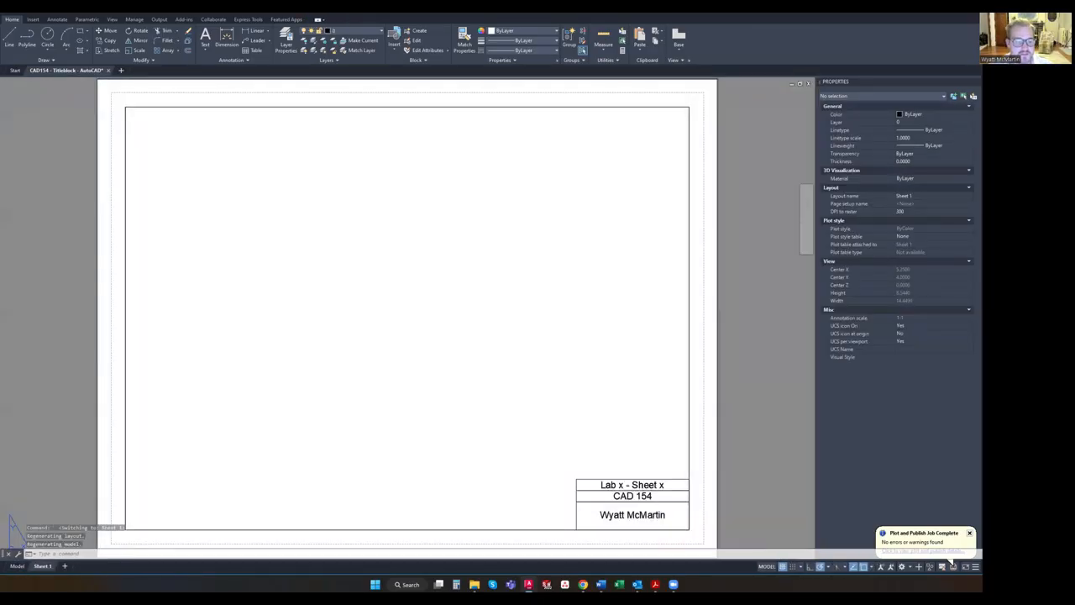